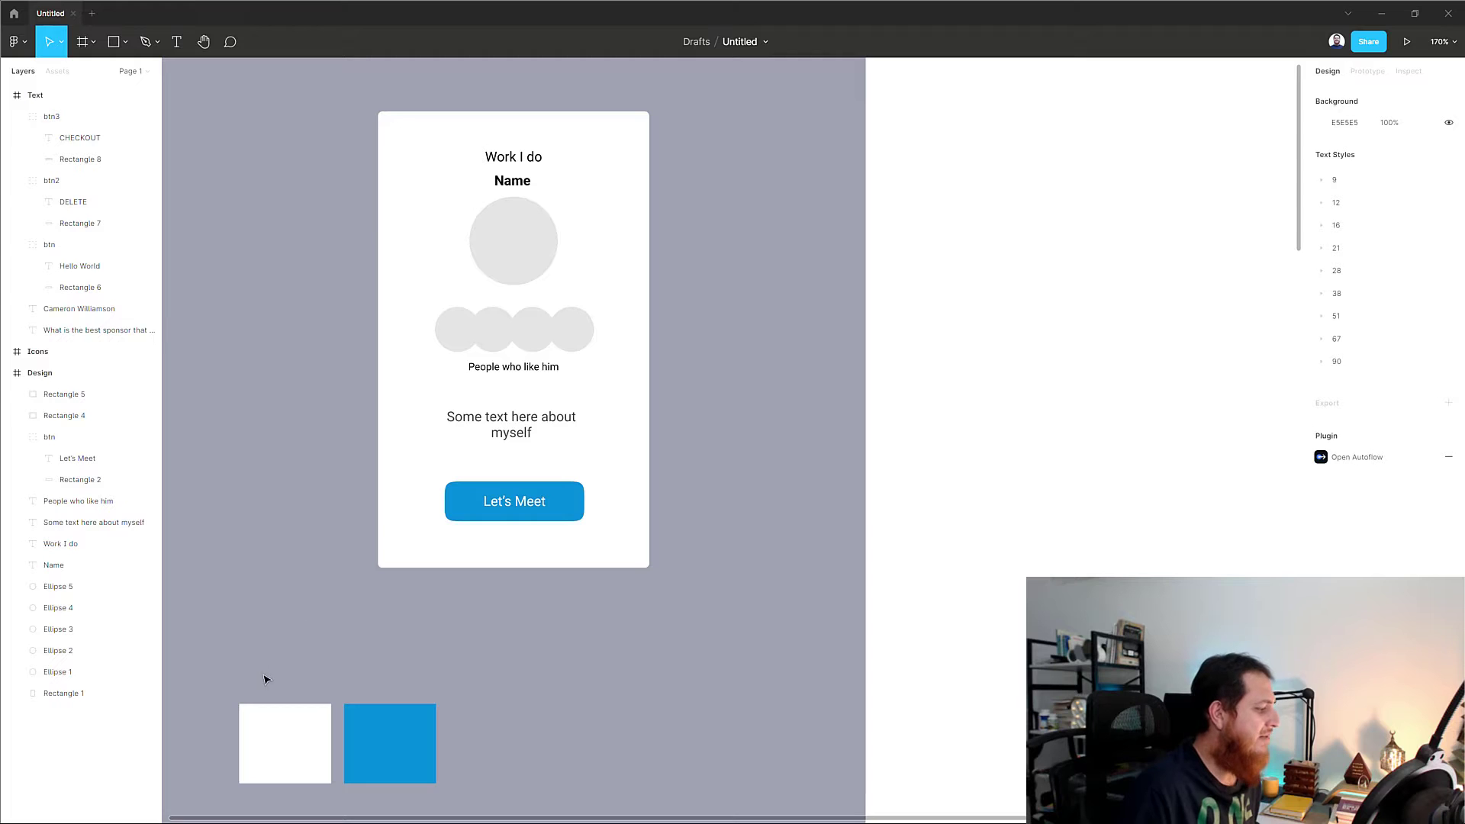
click(272, 713)
click(382, 726)
click(409, 631)
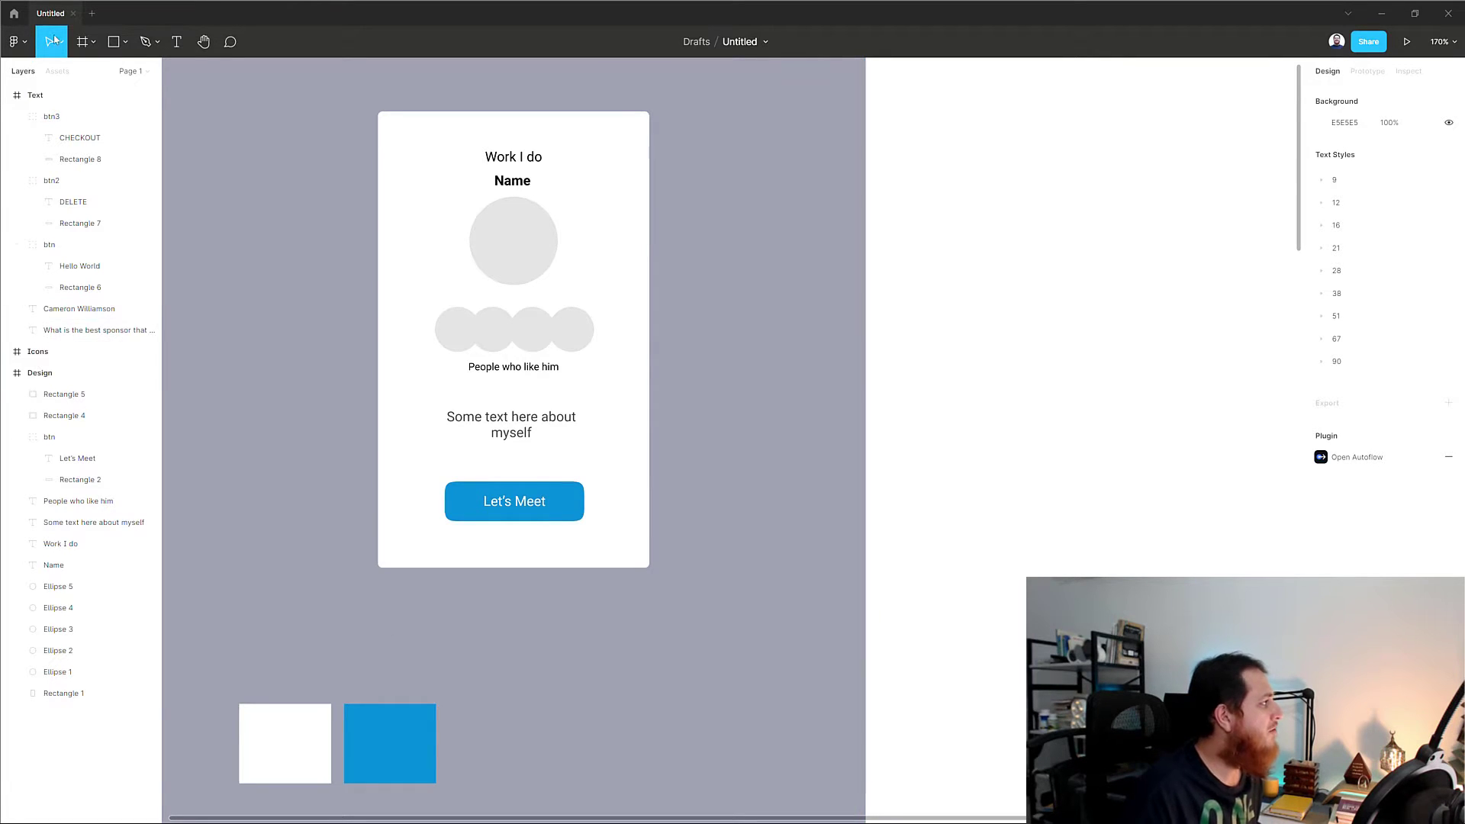
Run the Color Palettes plugin and move its window clear of the profile card design
click(14, 41)
mouse_move(30, 225)
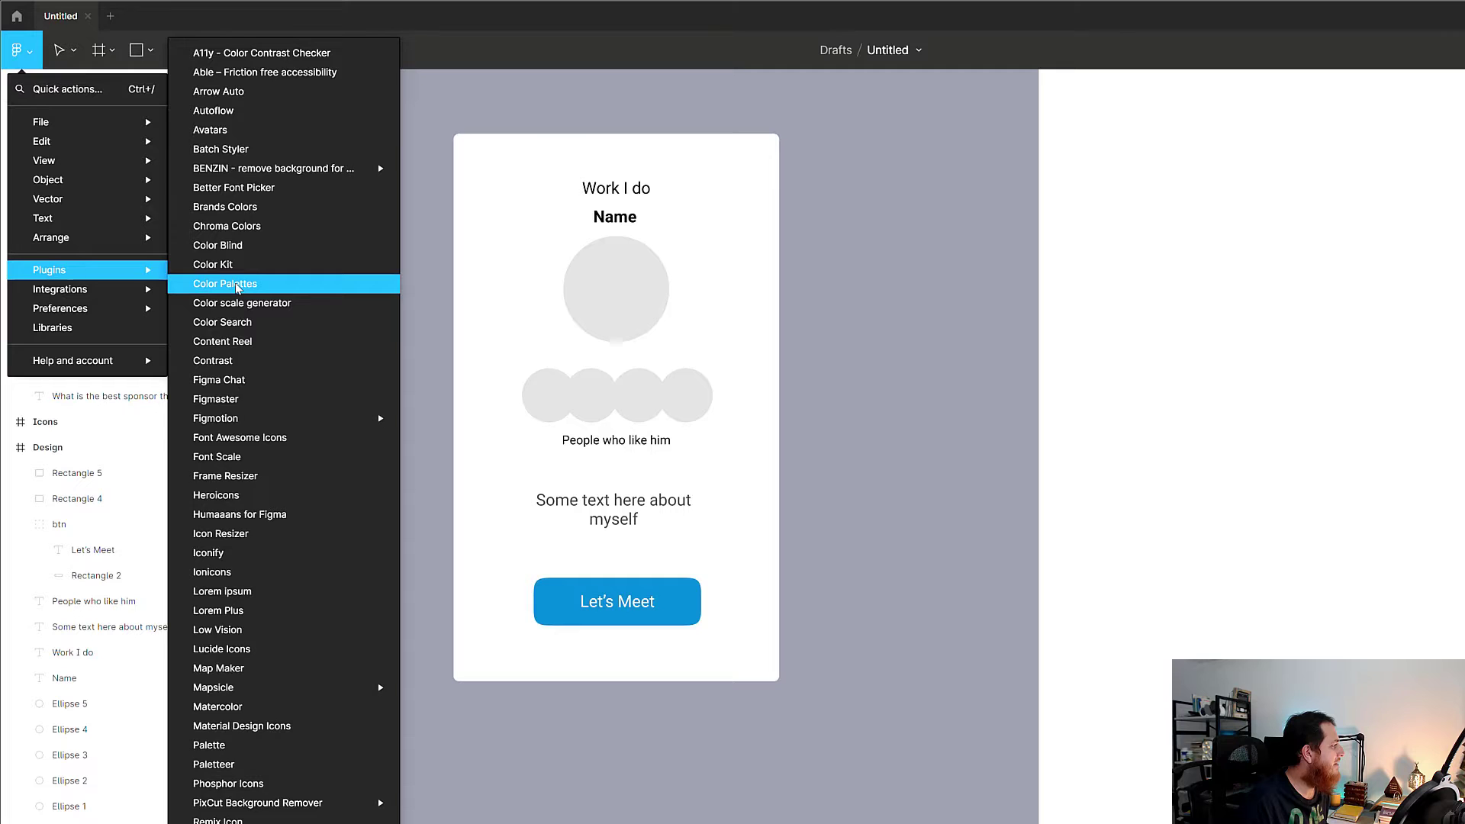
click(236, 287)
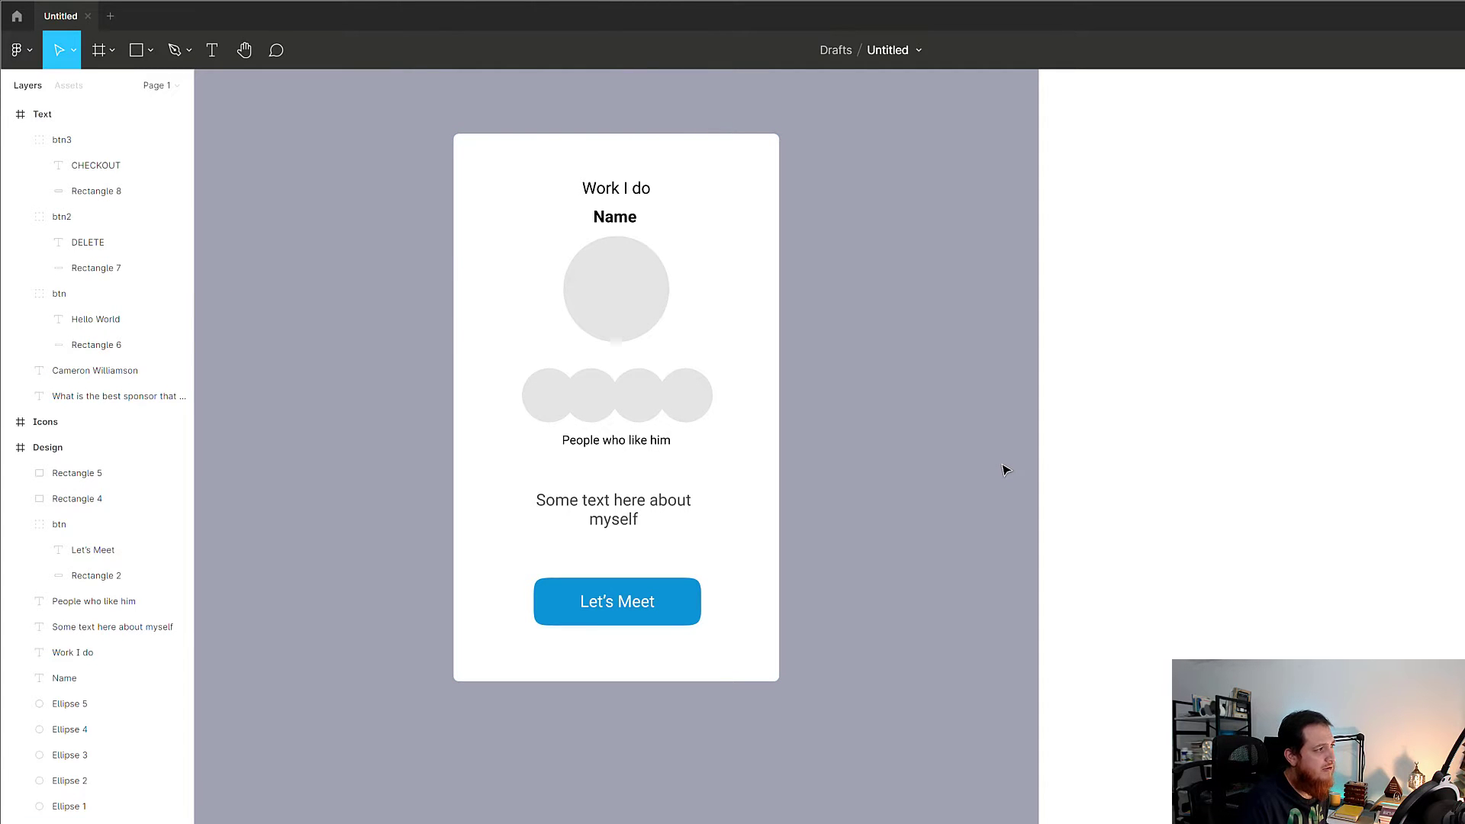
drag(572, 298, 1088, 327)
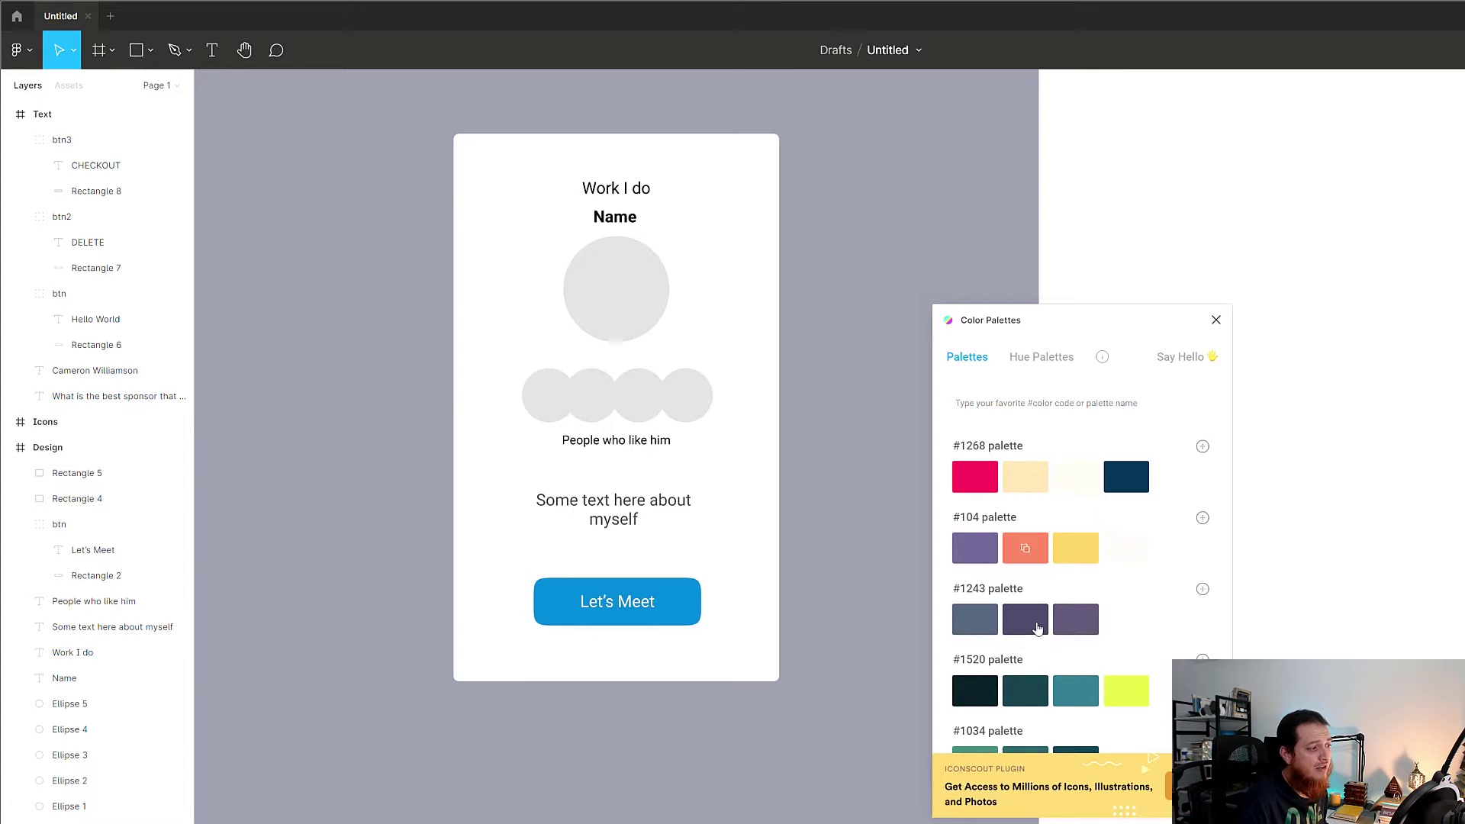
Browse the listed color palettes and add the #1343 palette to the canvas
scroll(1037, 641, down, 1)
scroll(1037, 641, down, 14)
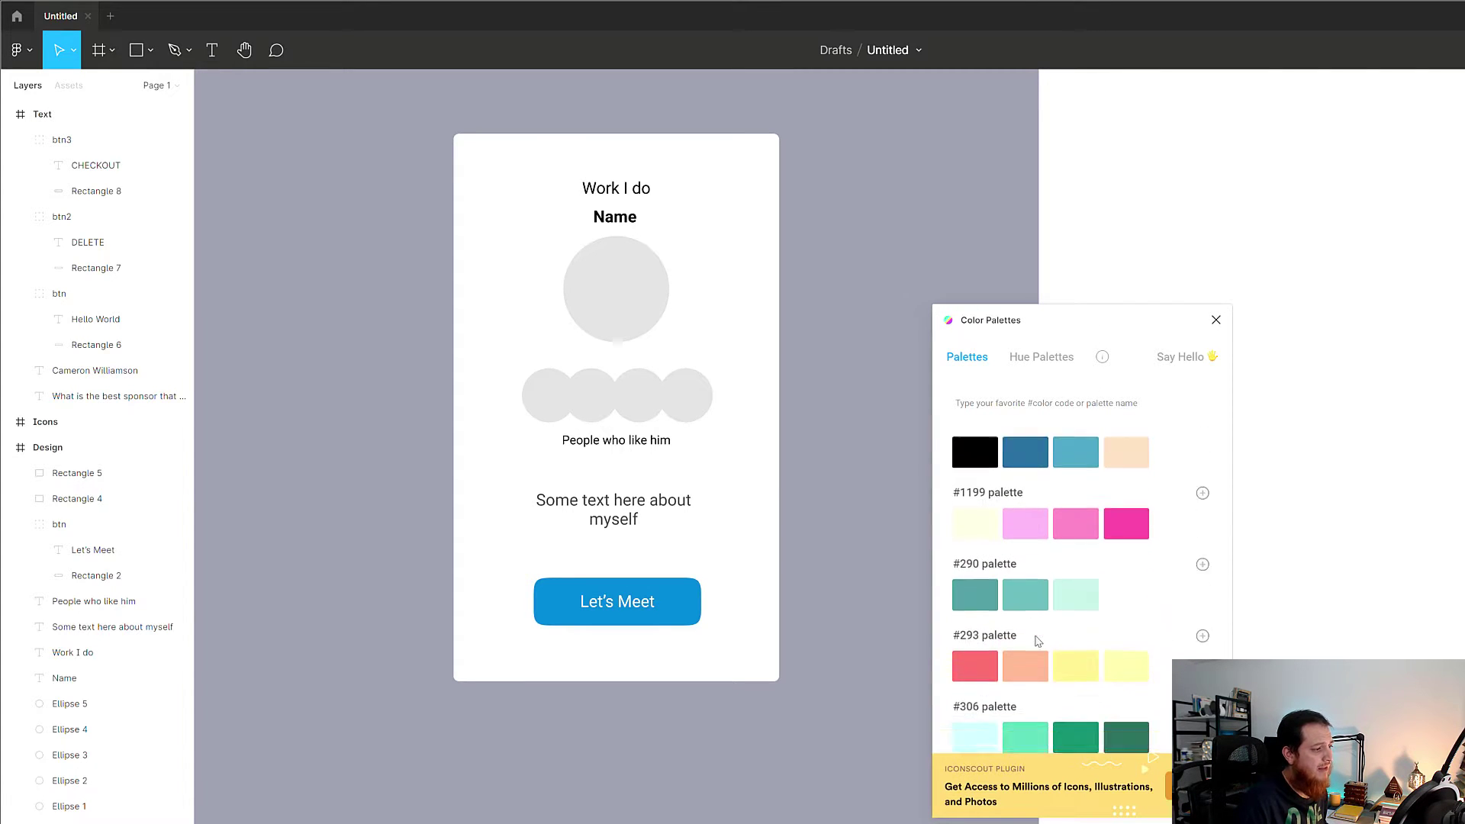
scroll(1036, 640, down, 14)
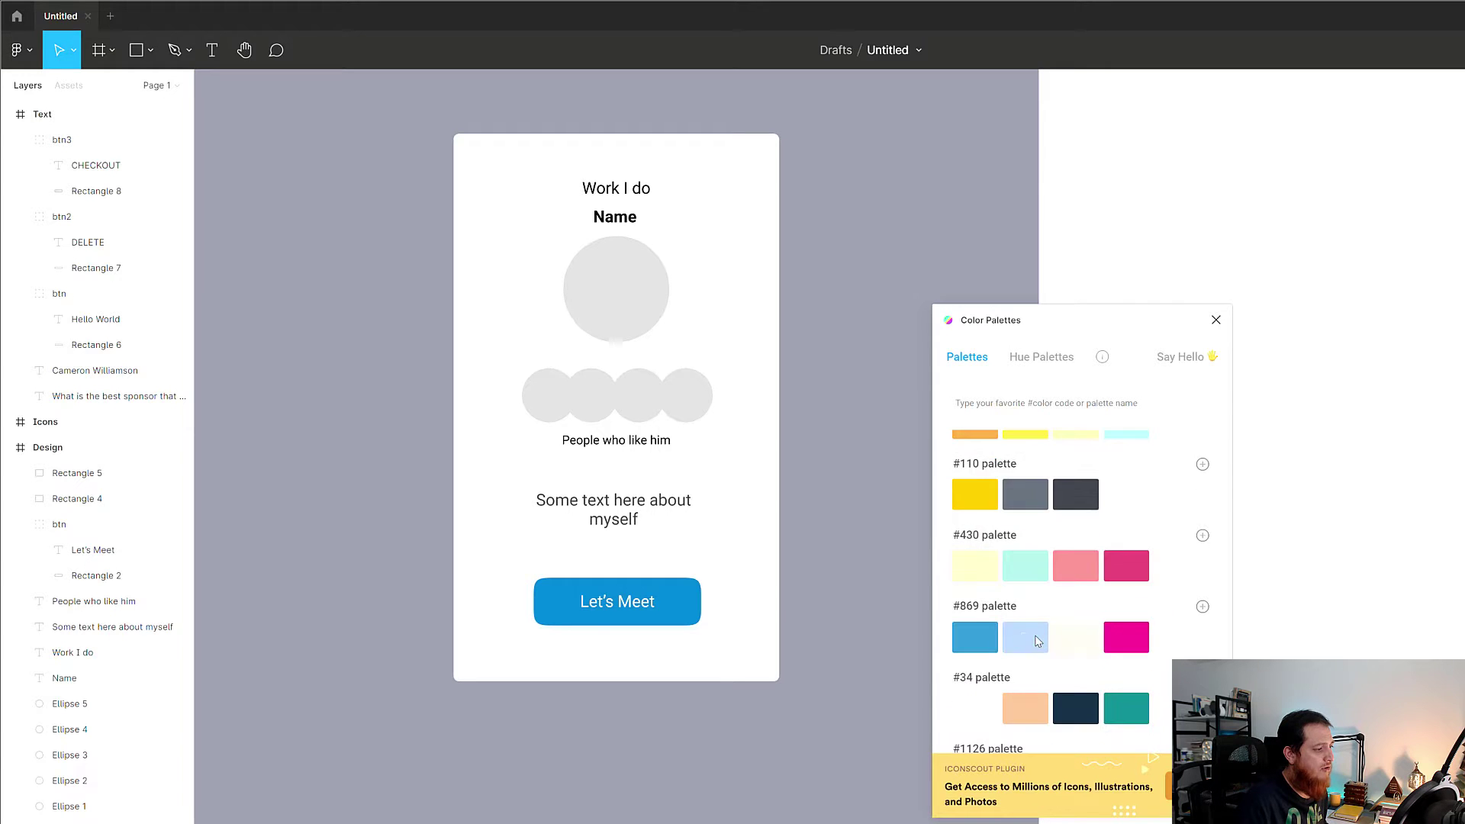
scroll(1083, 645, down, 5)
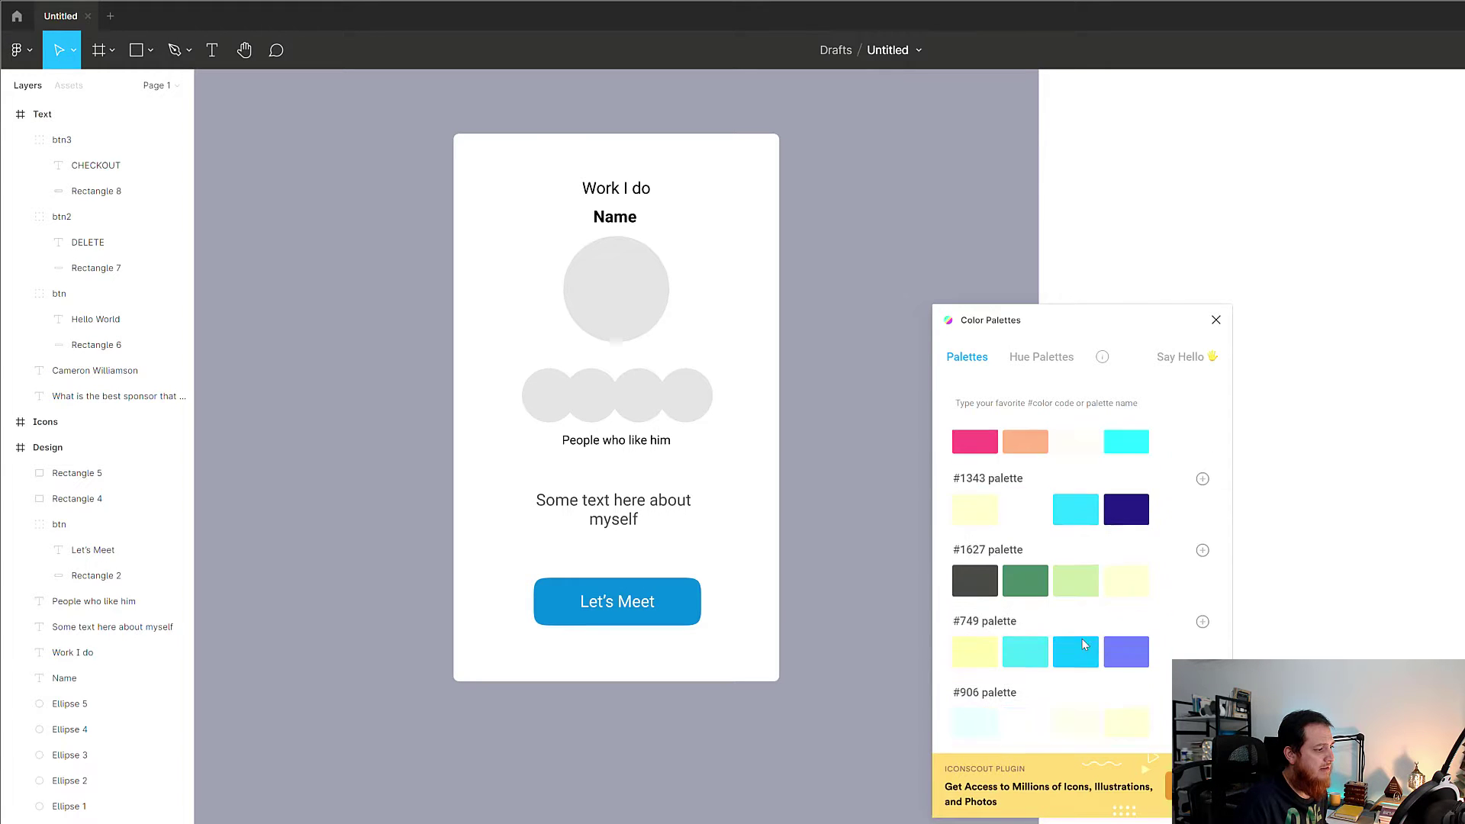
click(1202, 476)
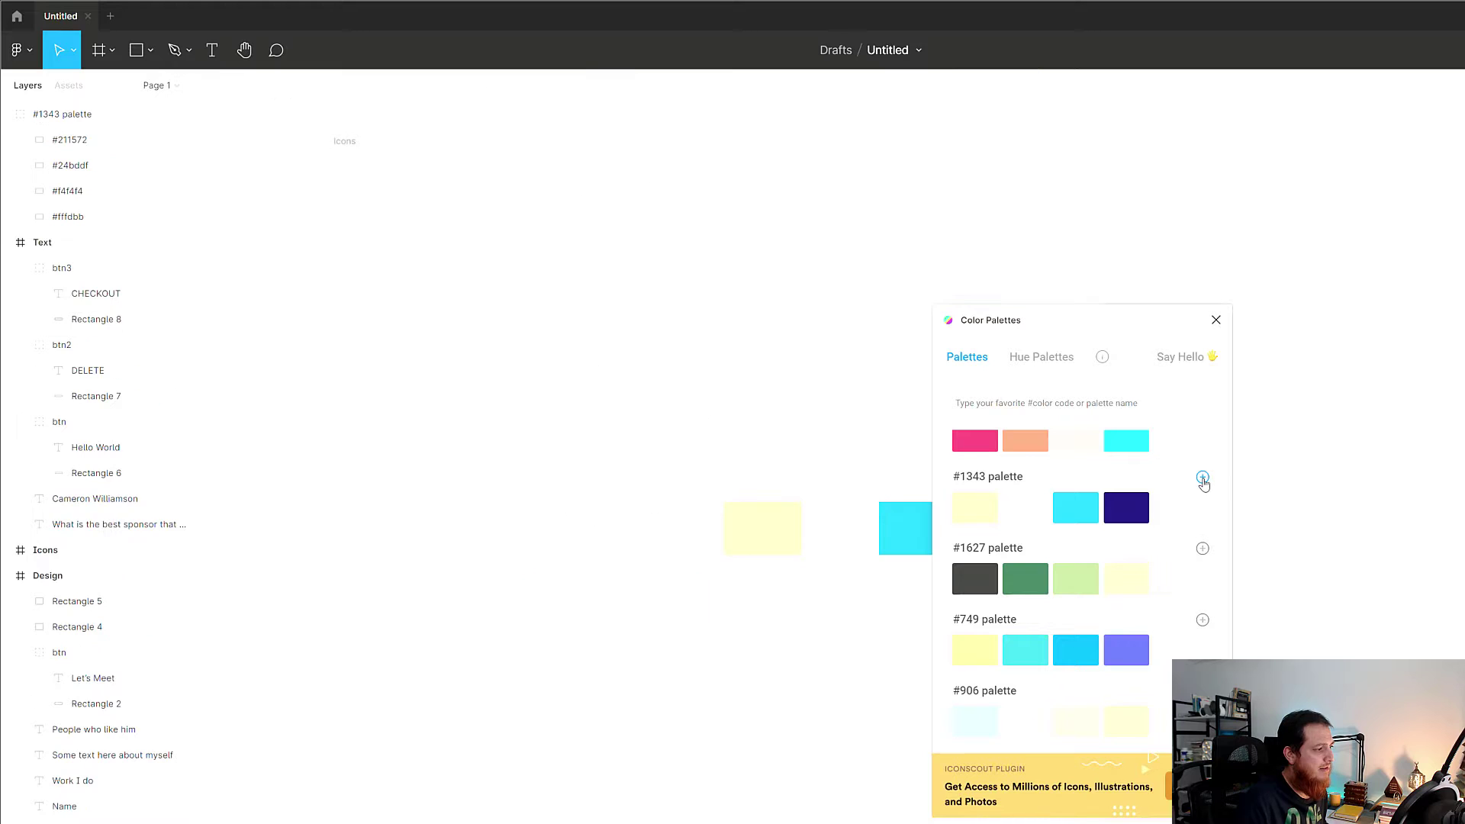
Move the plugin window off the inserted #1343 palette and reposition that palette higher inside the Icons frame
click(816, 592)
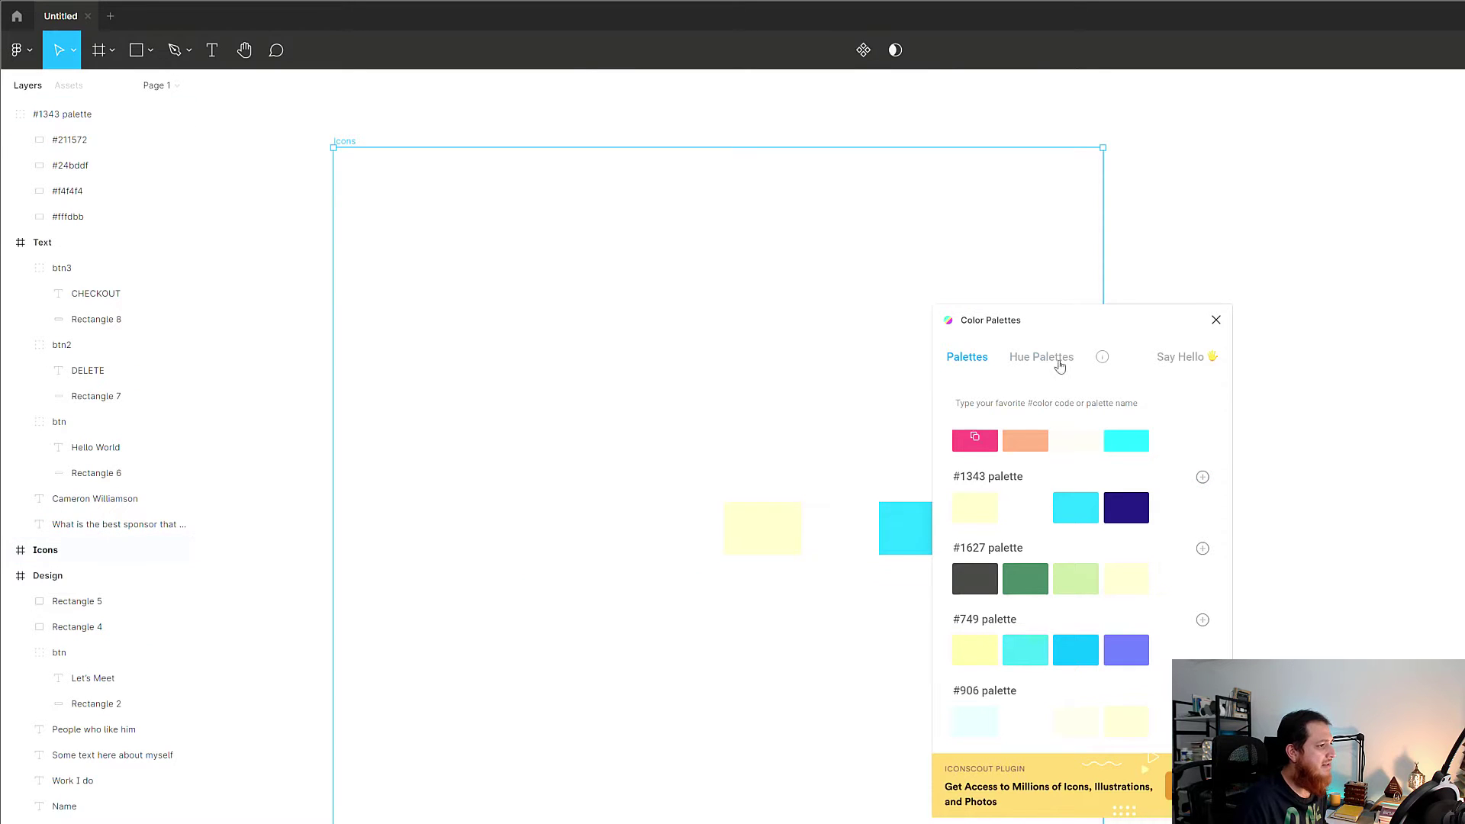
drag(1153, 322, 1397, 292)
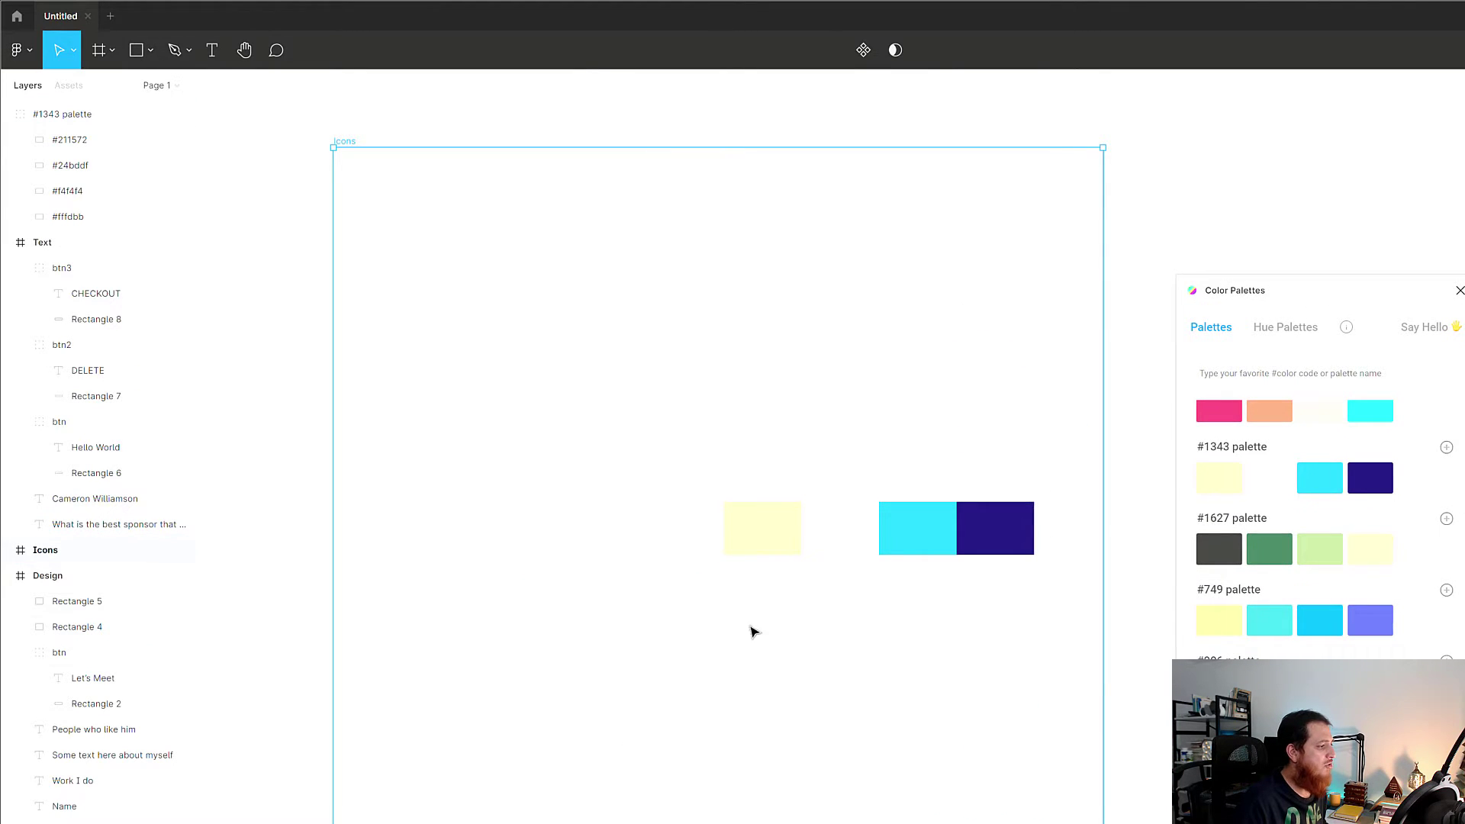
click(840, 541)
drag(836, 523, 676, 366)
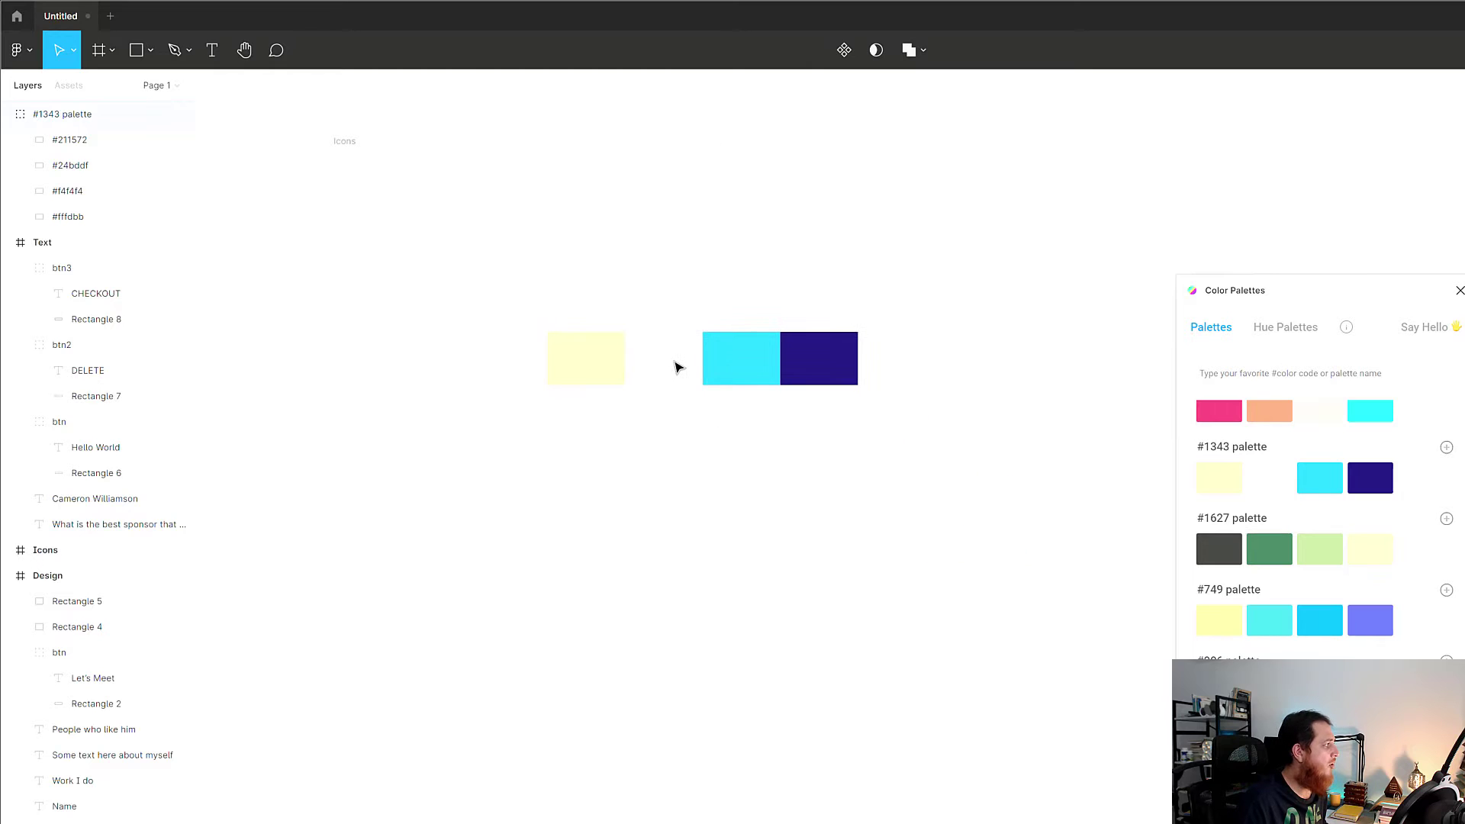
click(643, 500)
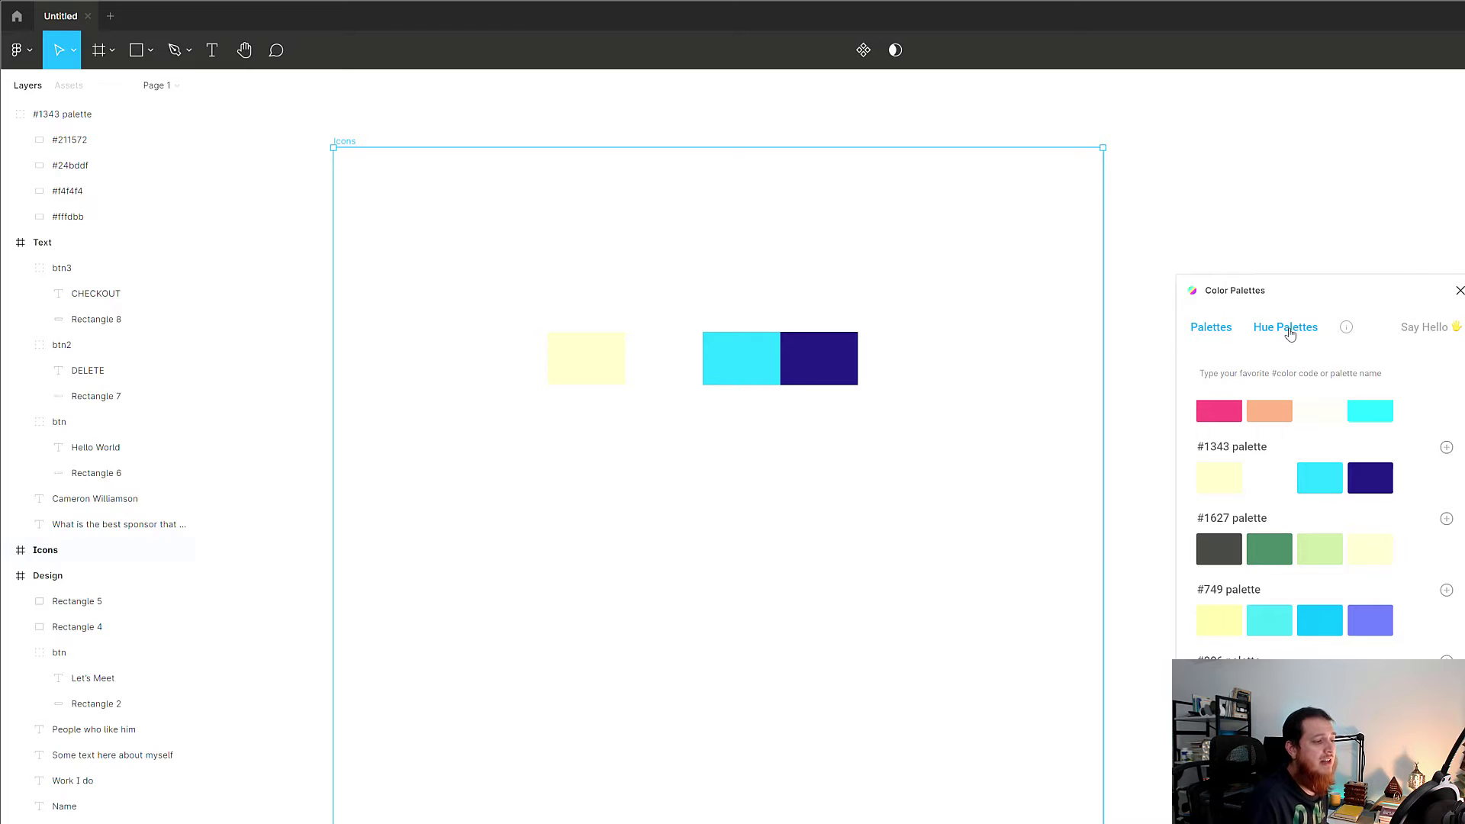
click(1271, 371)
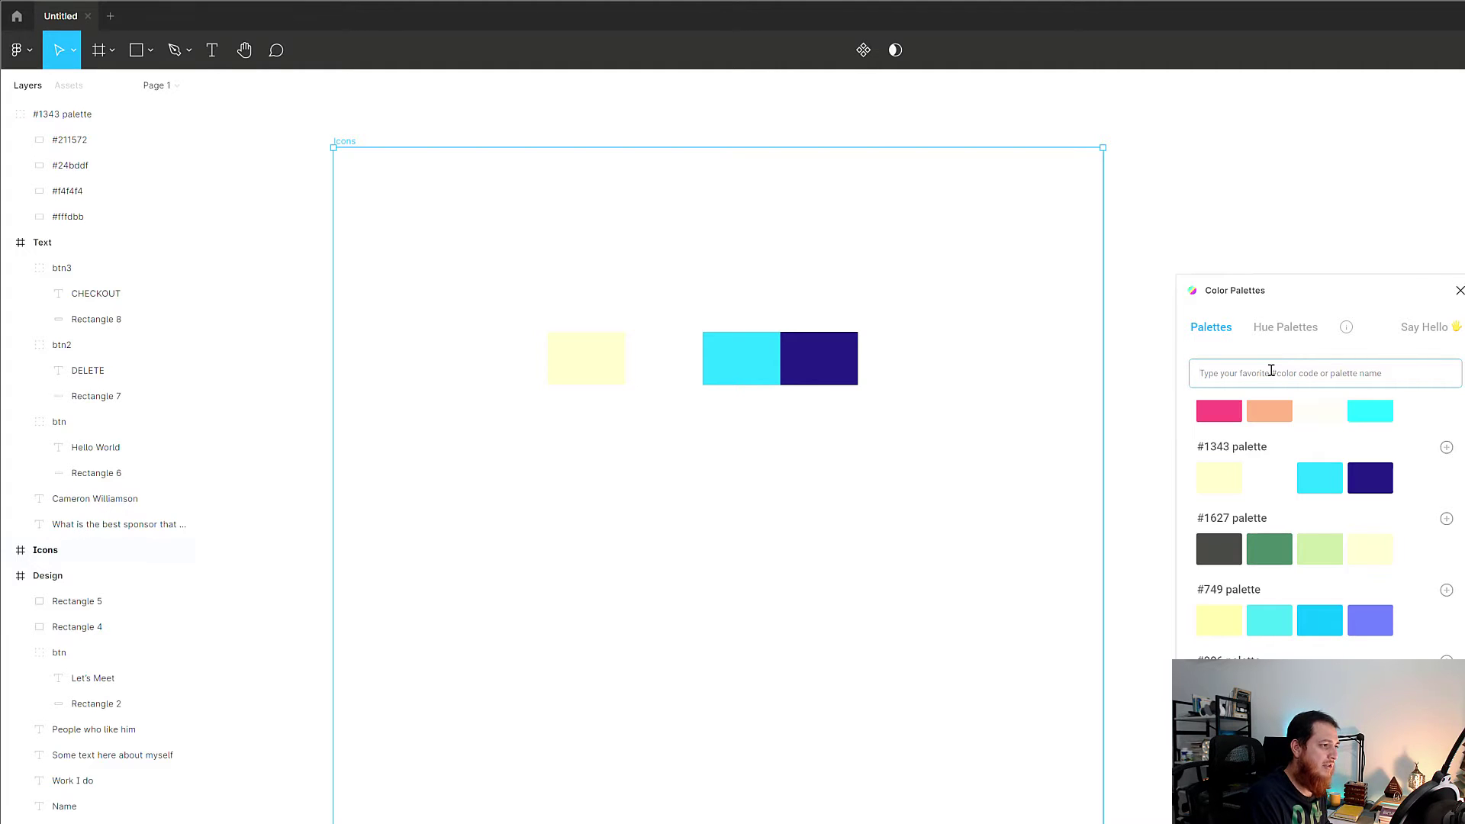
text(su)
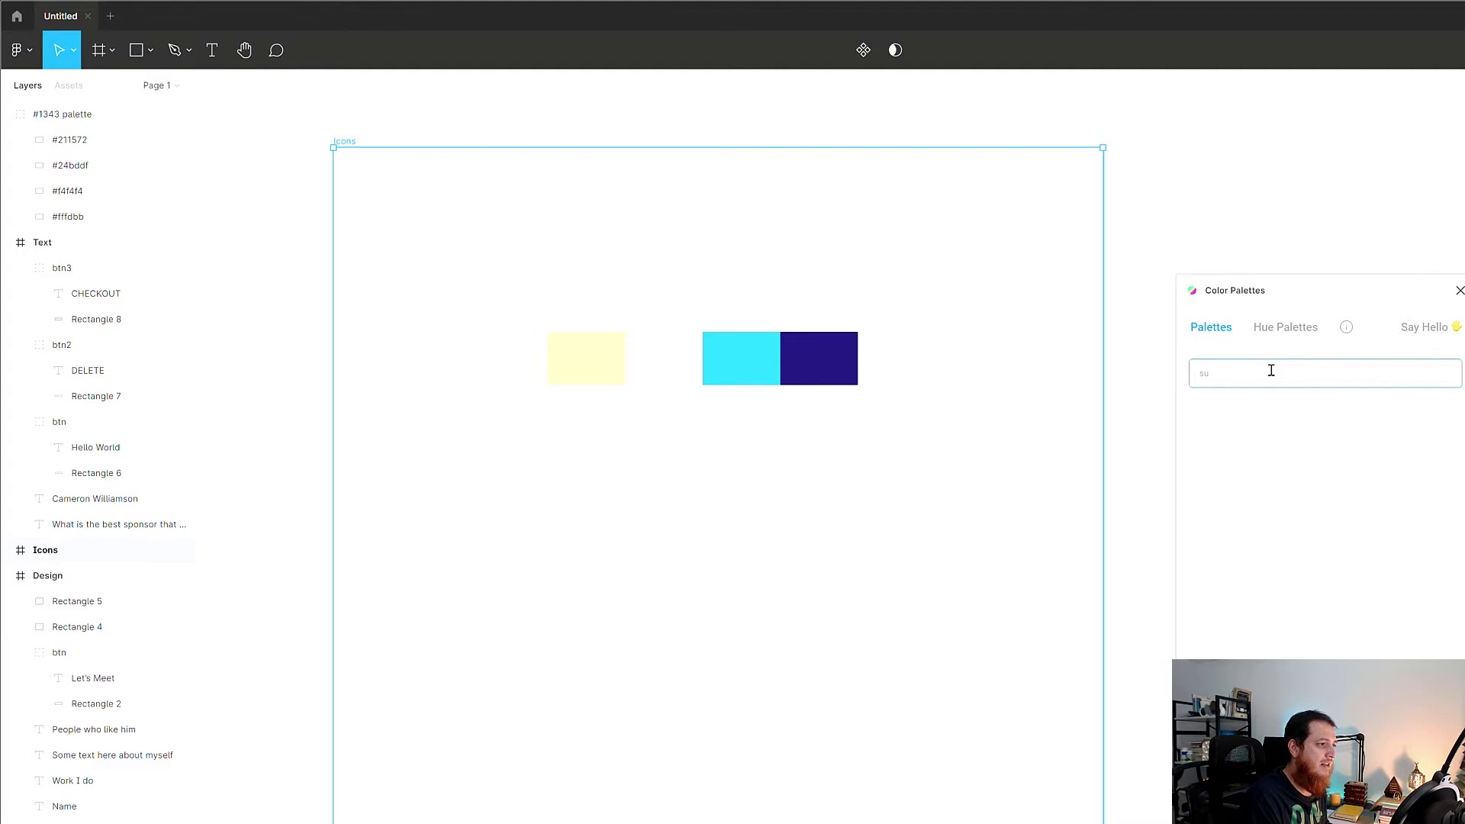
key(BackSpace)
key(BackSpace)
text(fell)
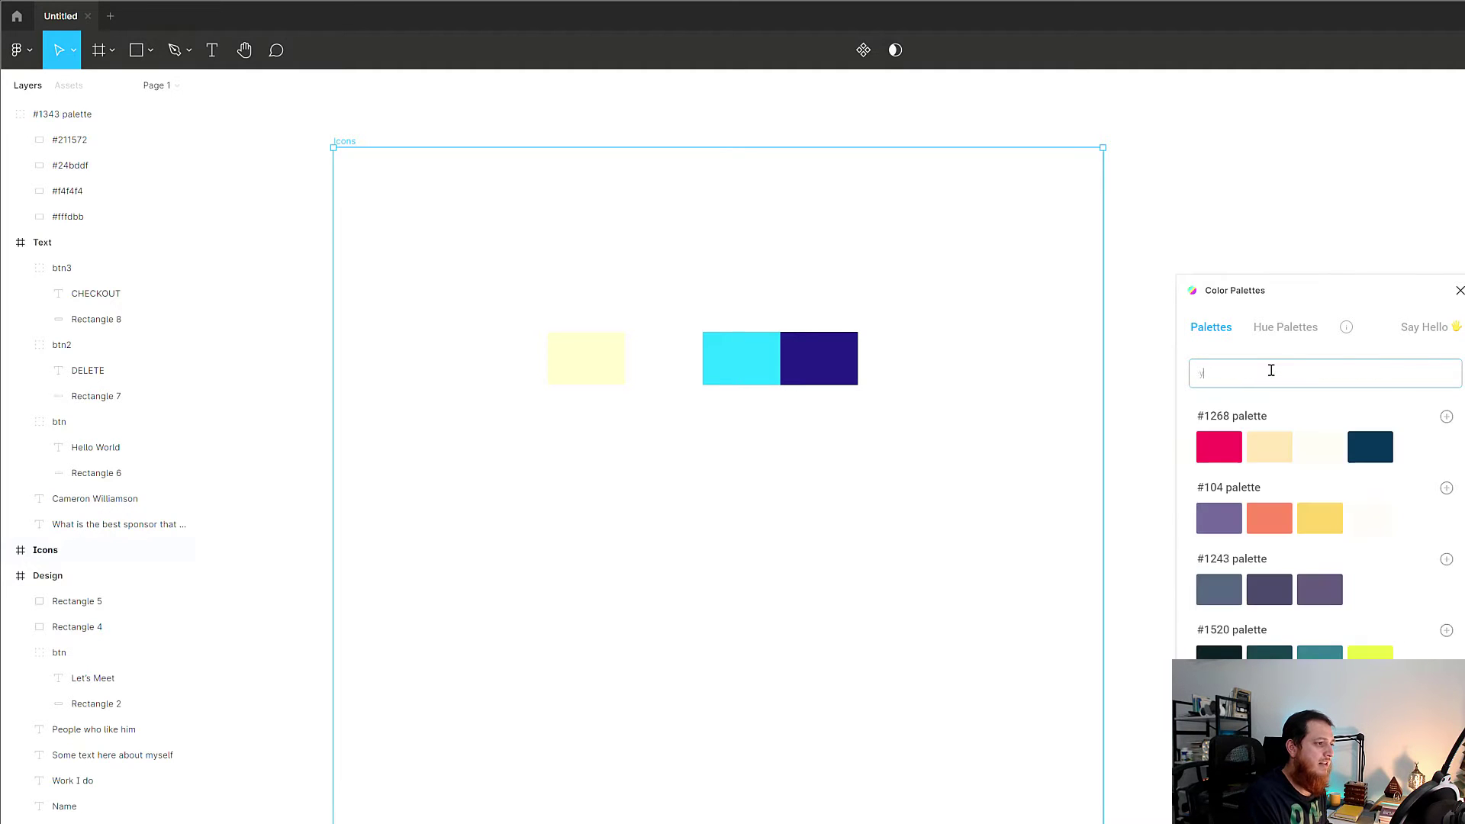
key(BackSpace)
key(BackSpace)
key(BackSpace)
key(BackSpace)
key(BackSpace)
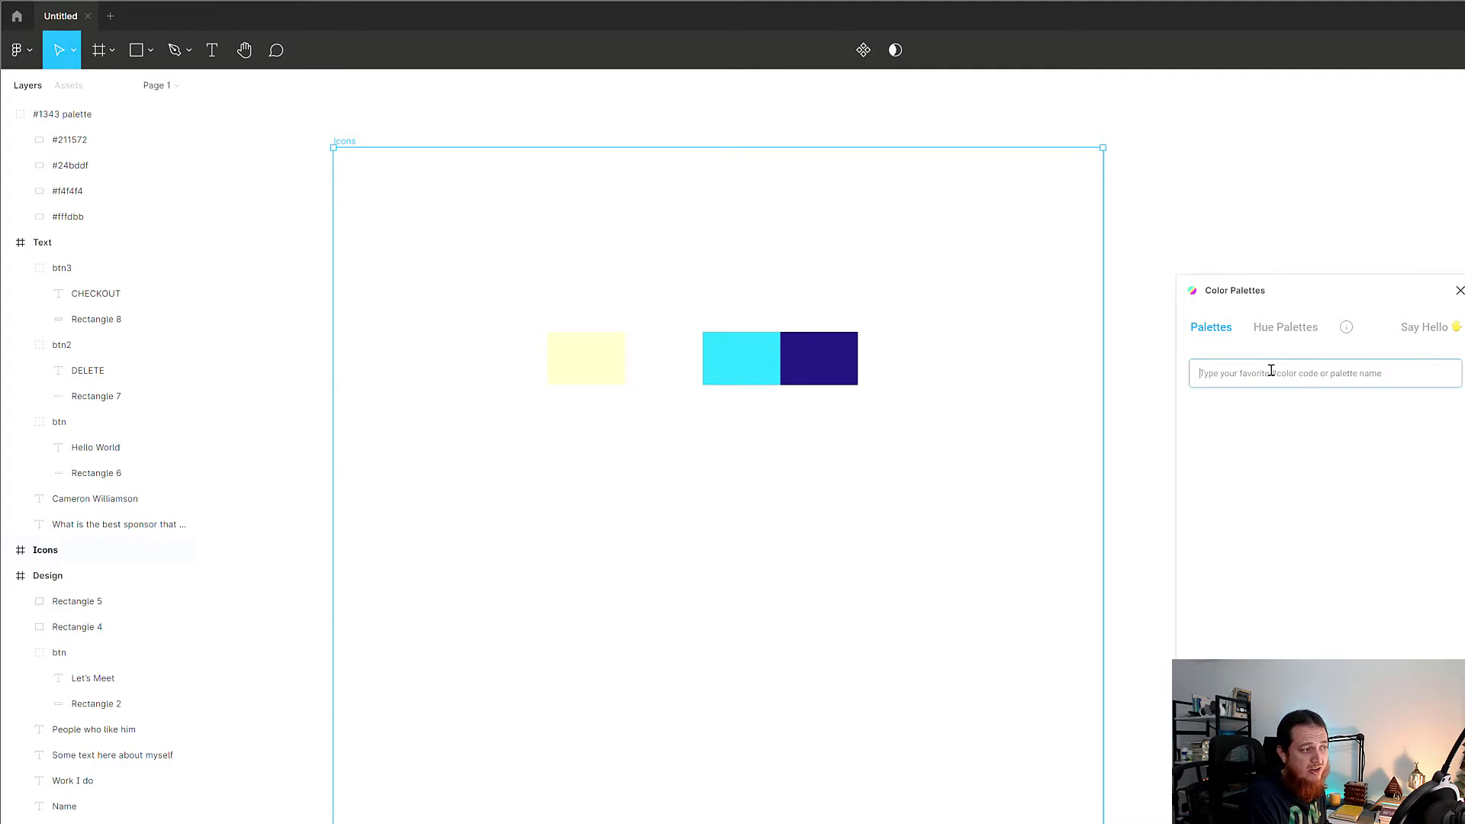
Filter the palettes by the color code 596 and place the #1469 palette aligned directly below the #1343 palette
text(59)
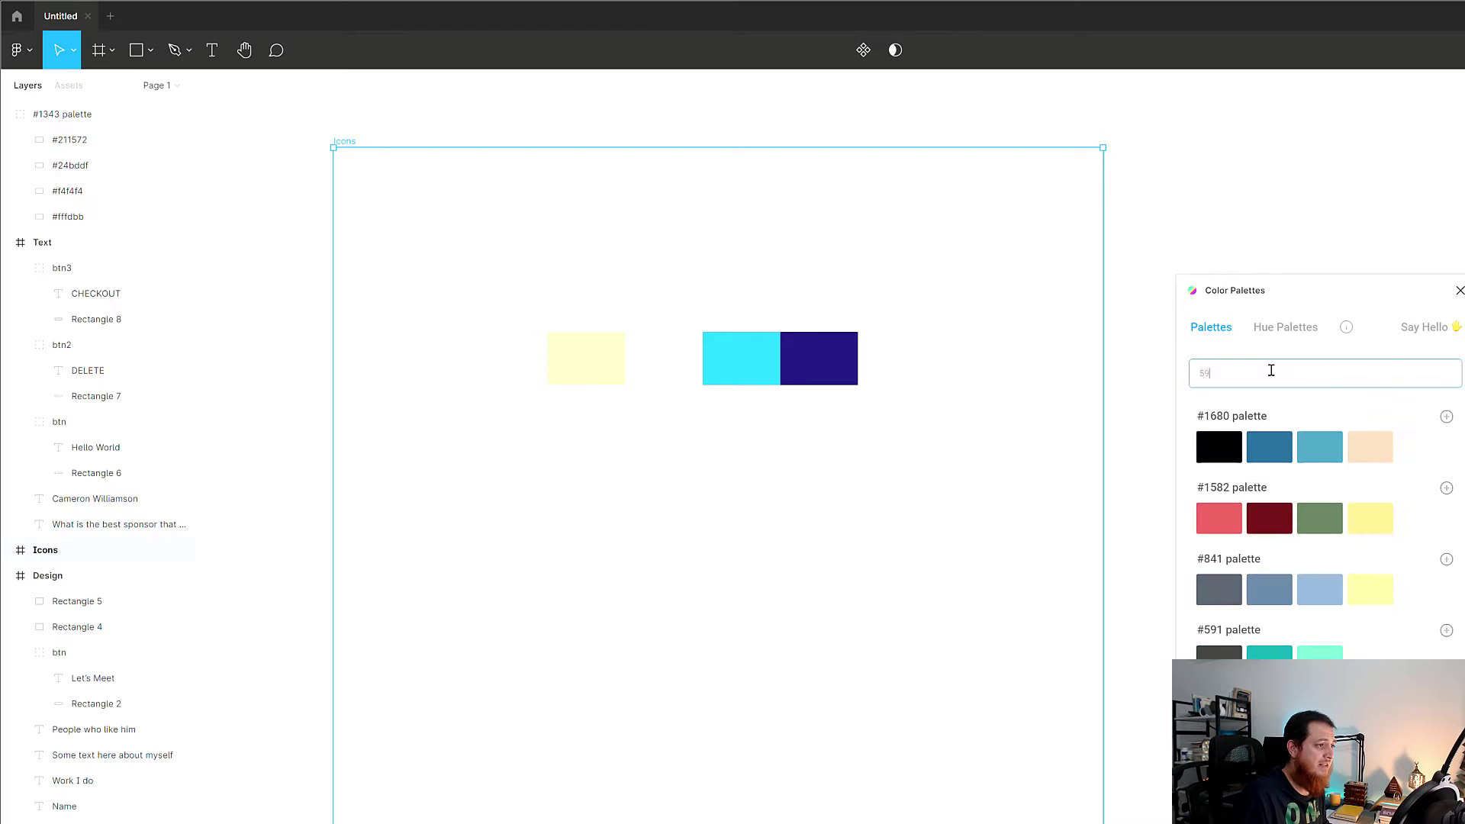
text(63)
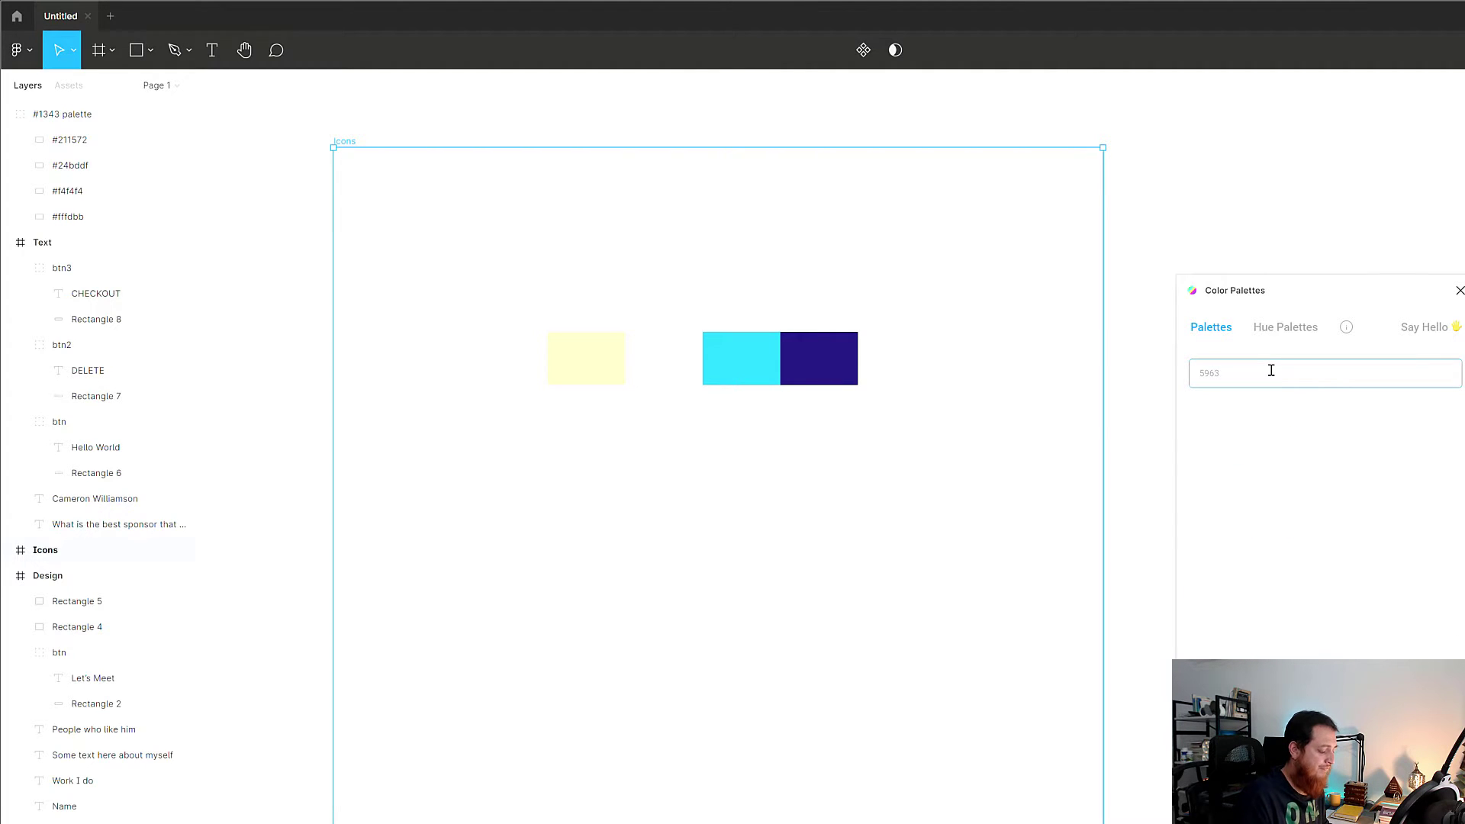
key(BackSpace)
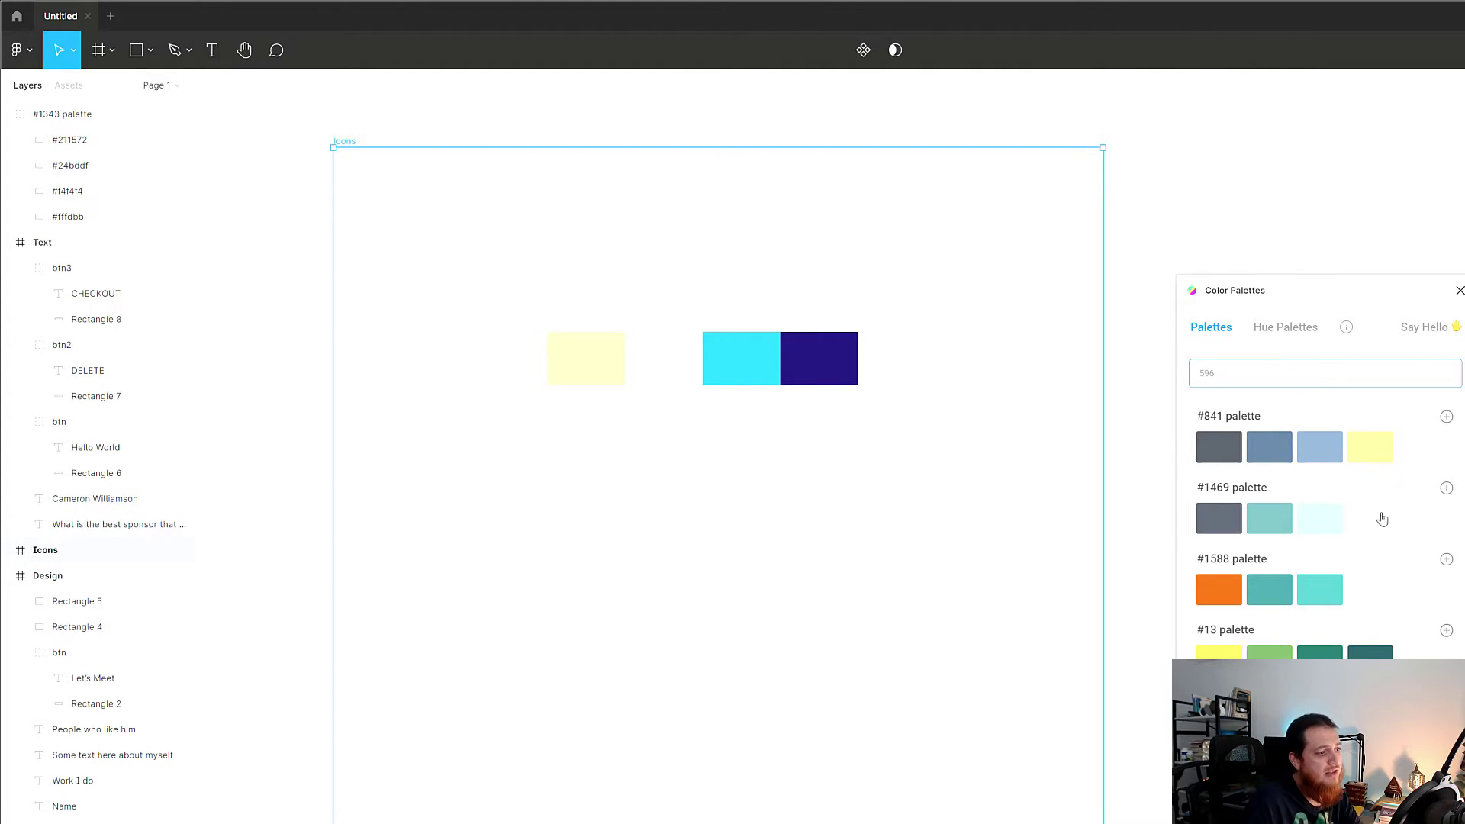
click(1446, 488)
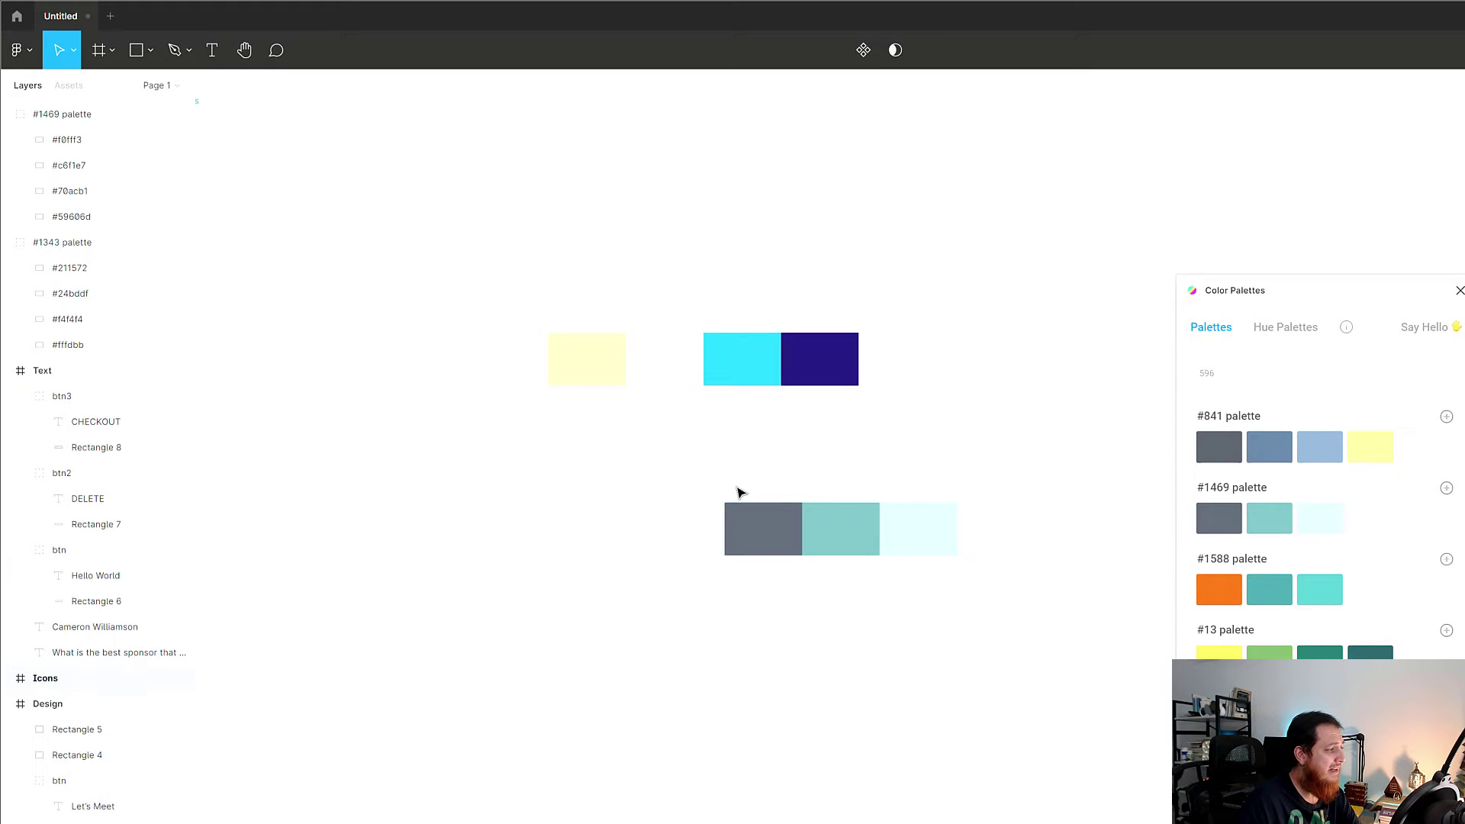
drag(849, 543, 642, 447)
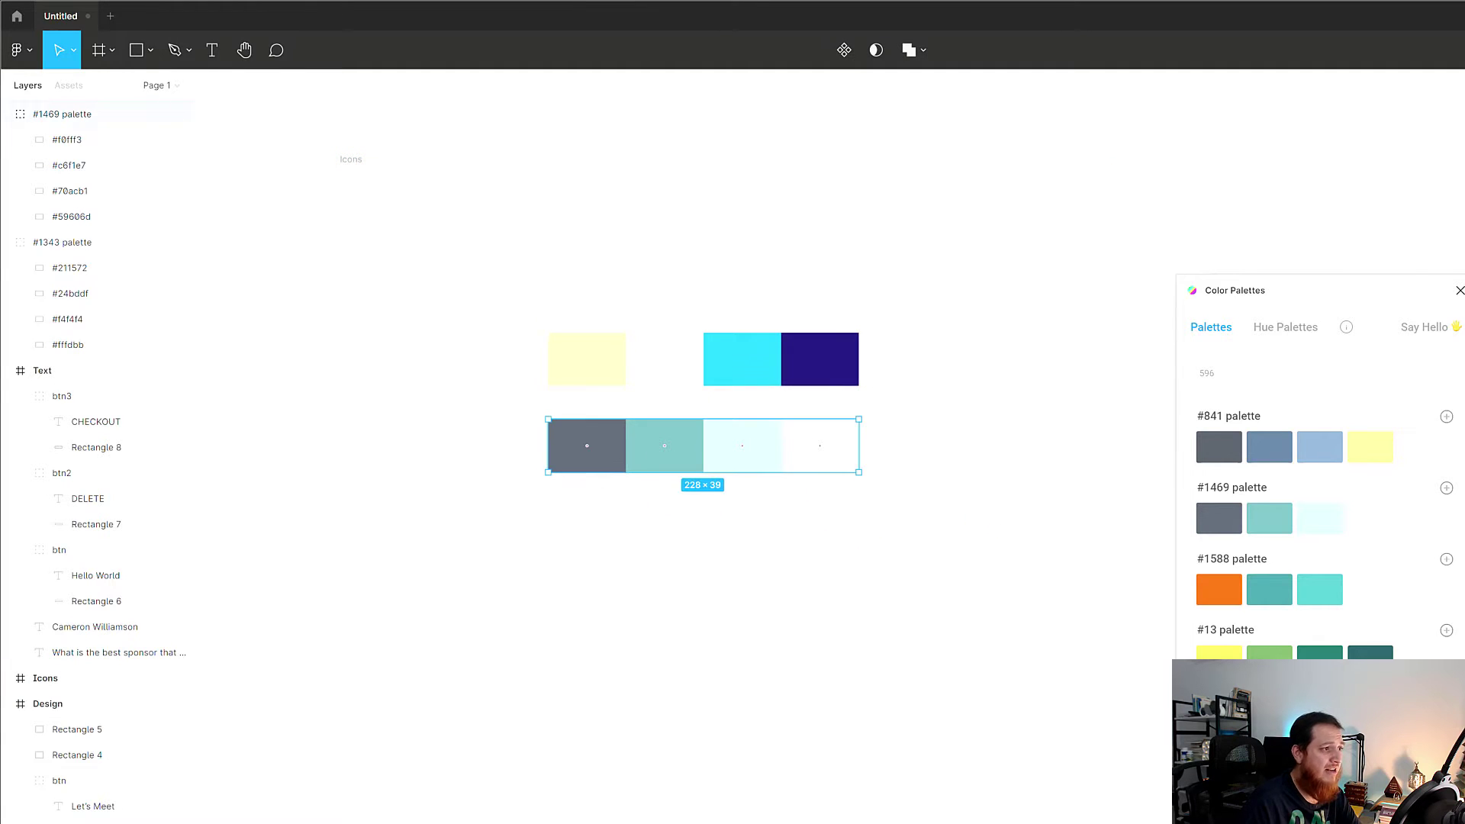
Close the Color Palettes plugin and run the Brands Colors plugin
click(1459, 291)
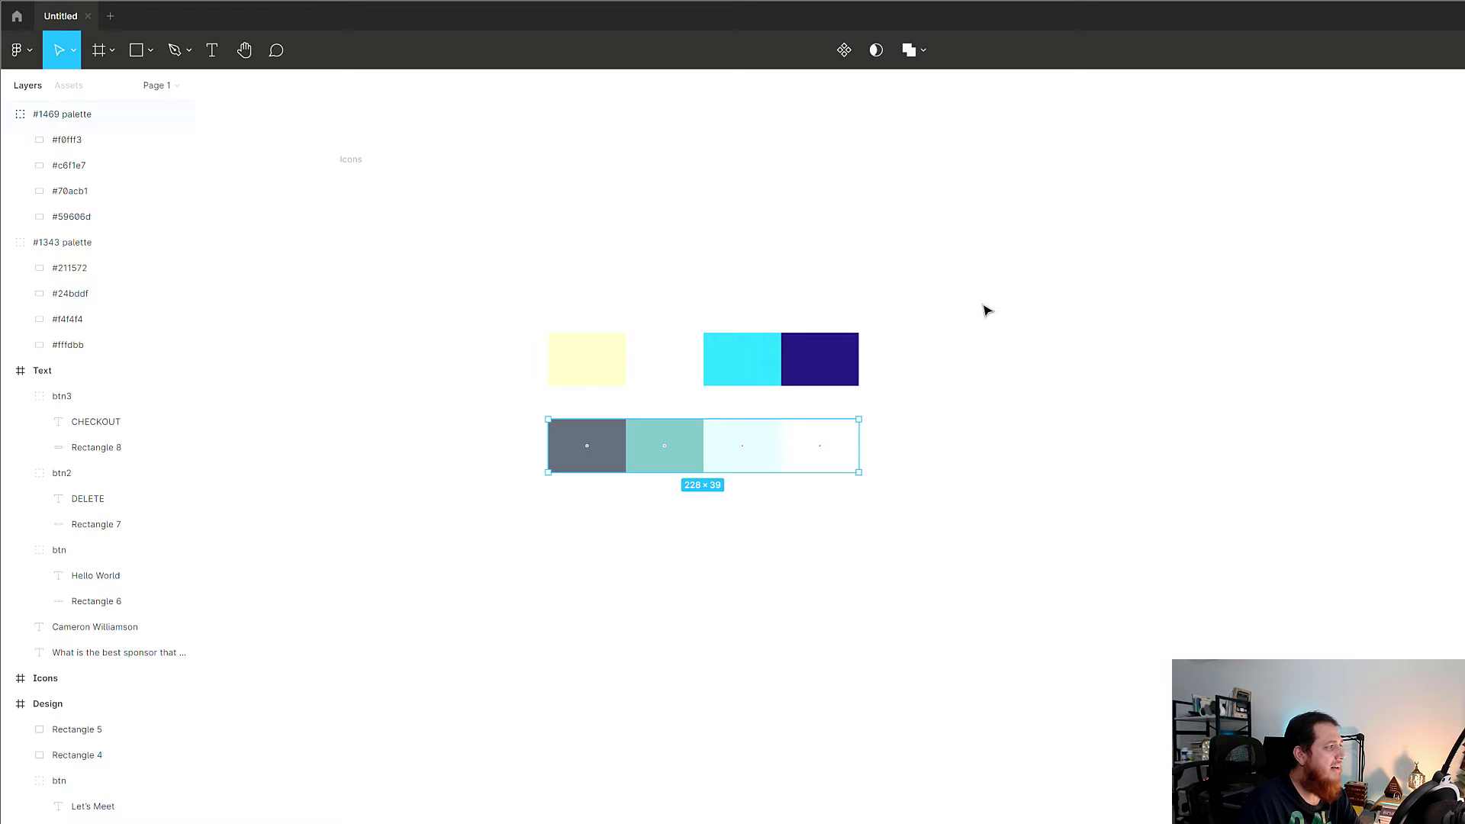
click(17, 50)
mouse_move(69, 270)
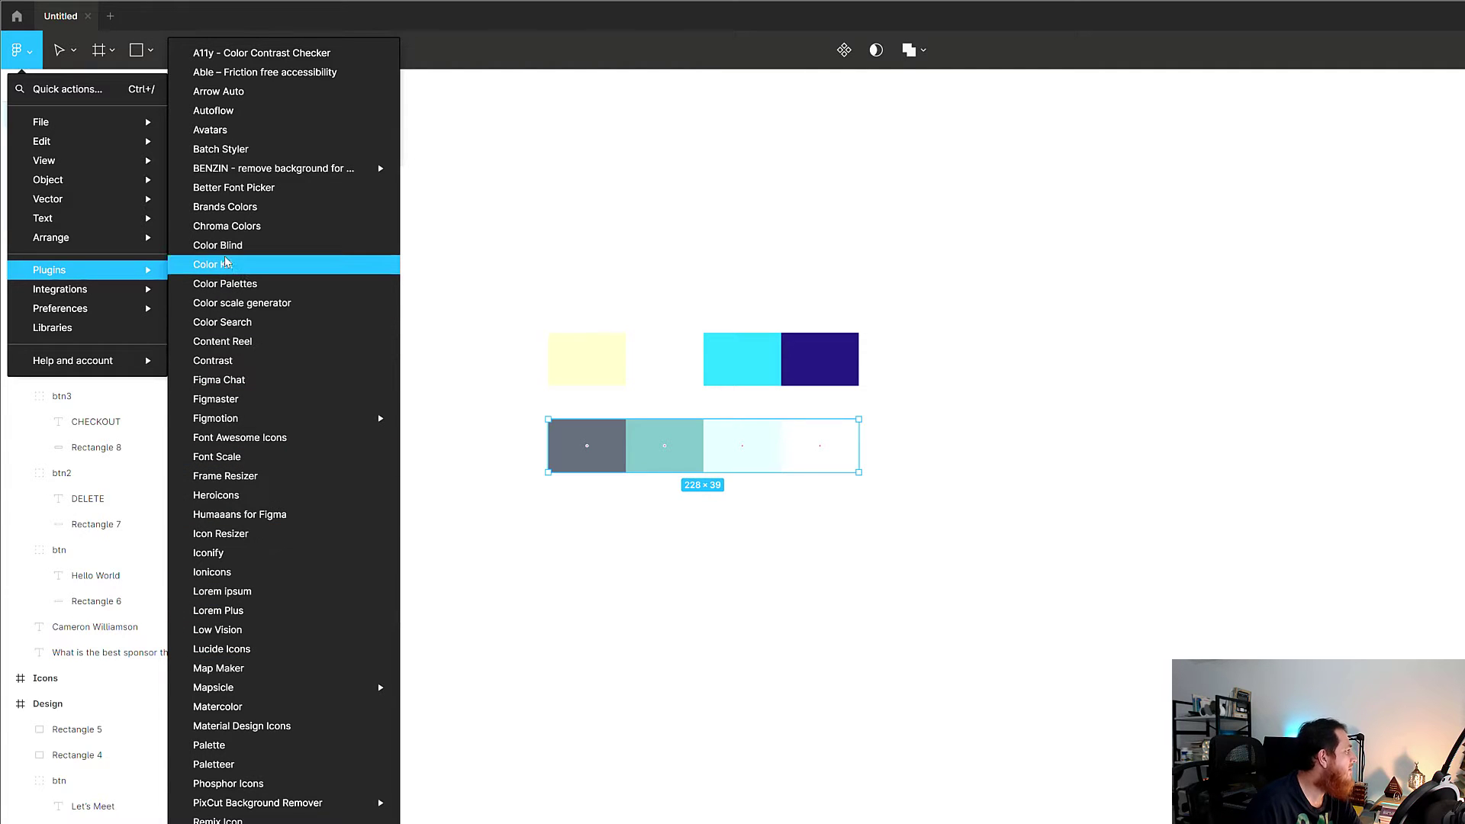
click(444, 276)
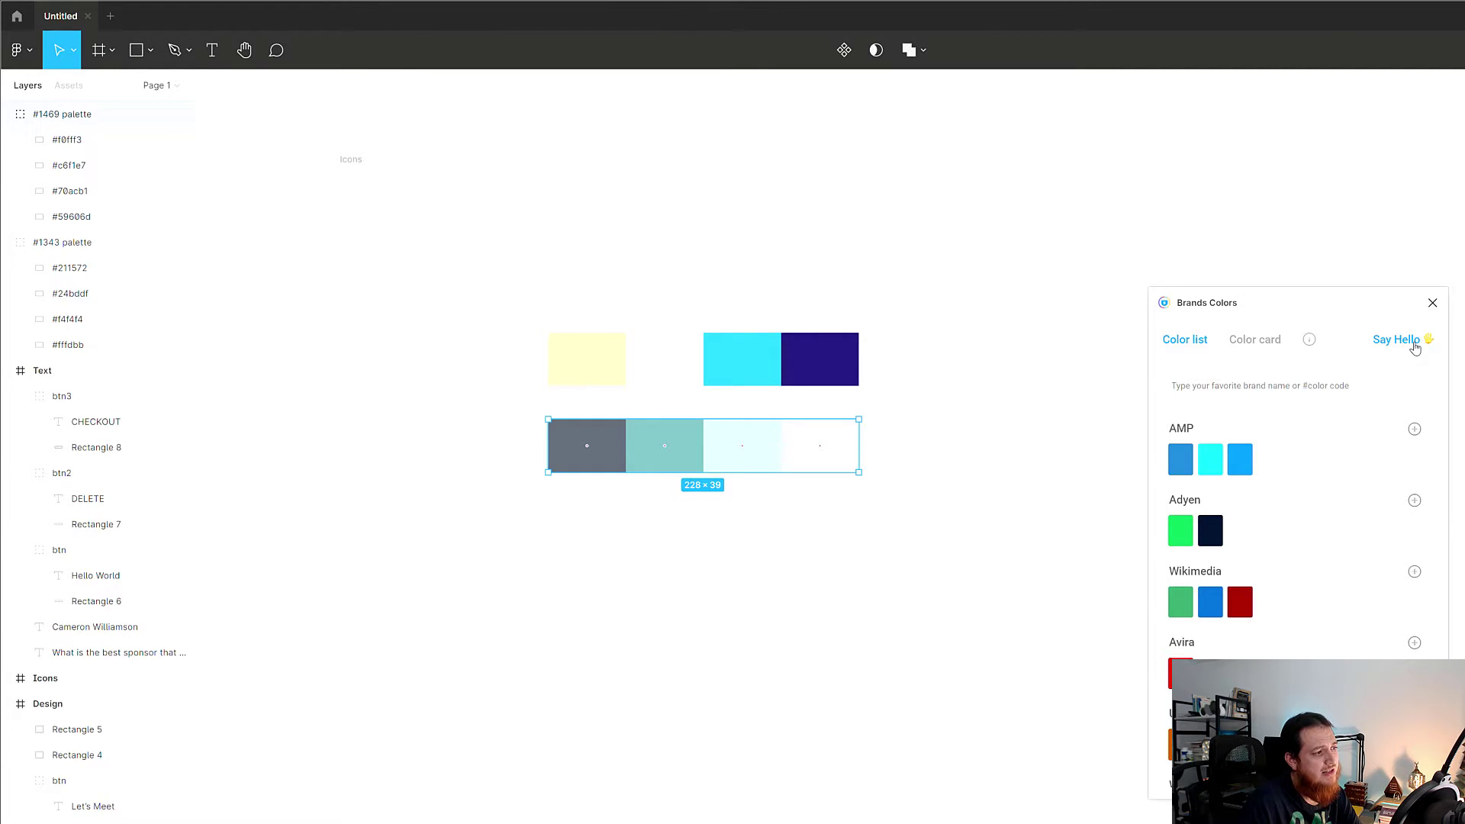
mouse_move(1306, 344)
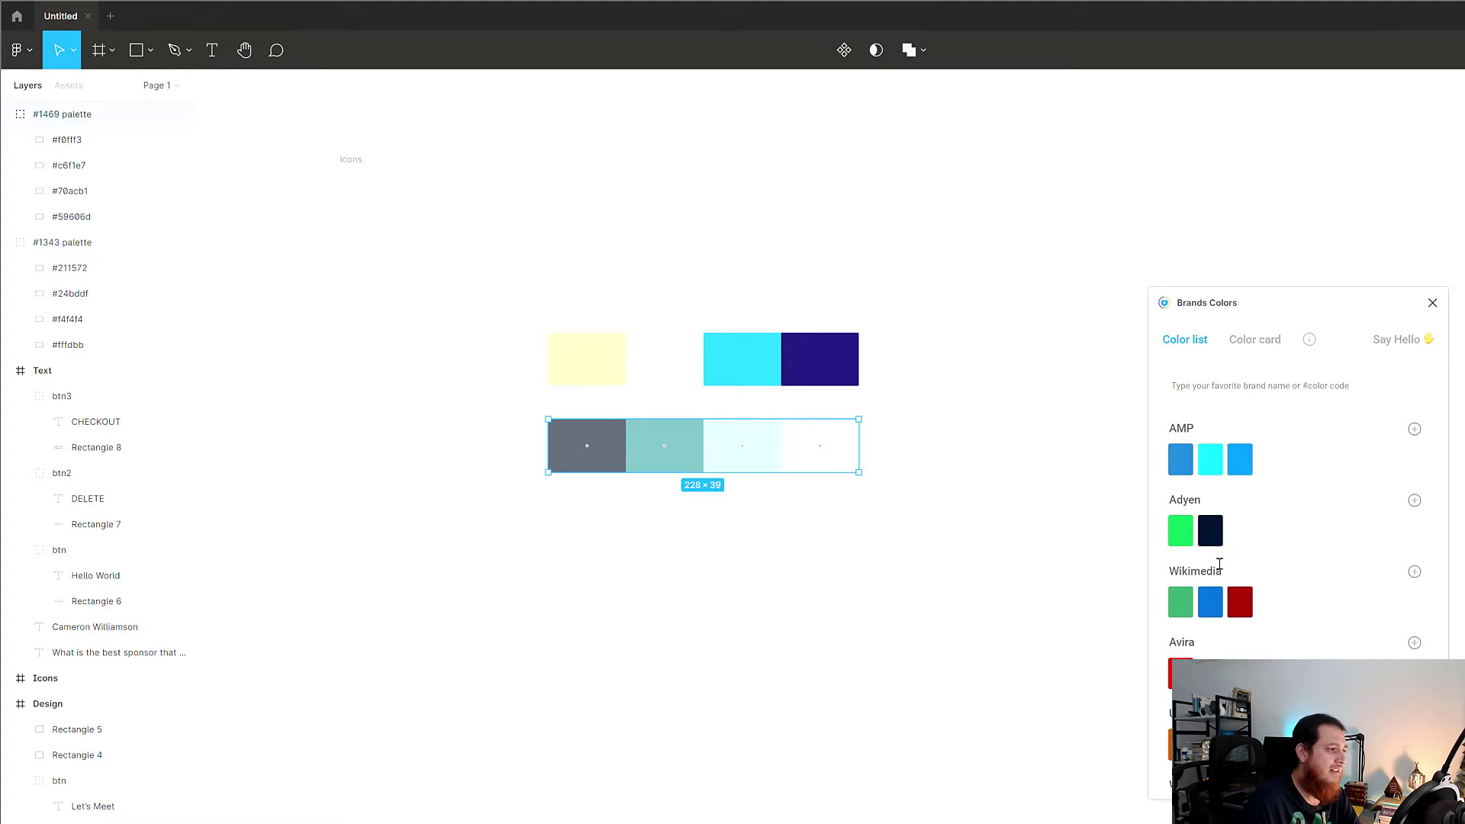
Search the brand list for "google" and add the Google brand colors to the canvas
click(1221, 389)
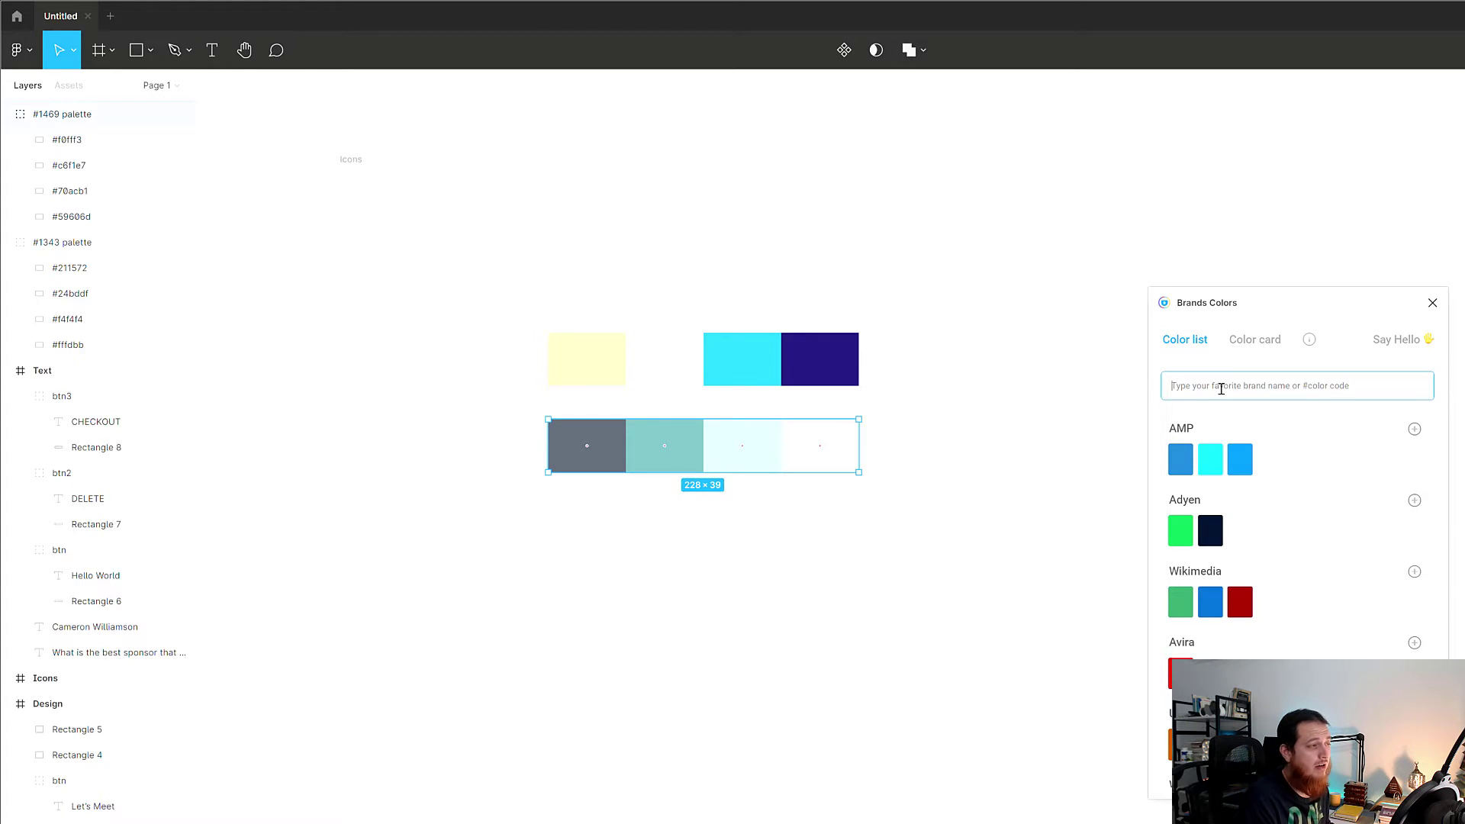
text(google)
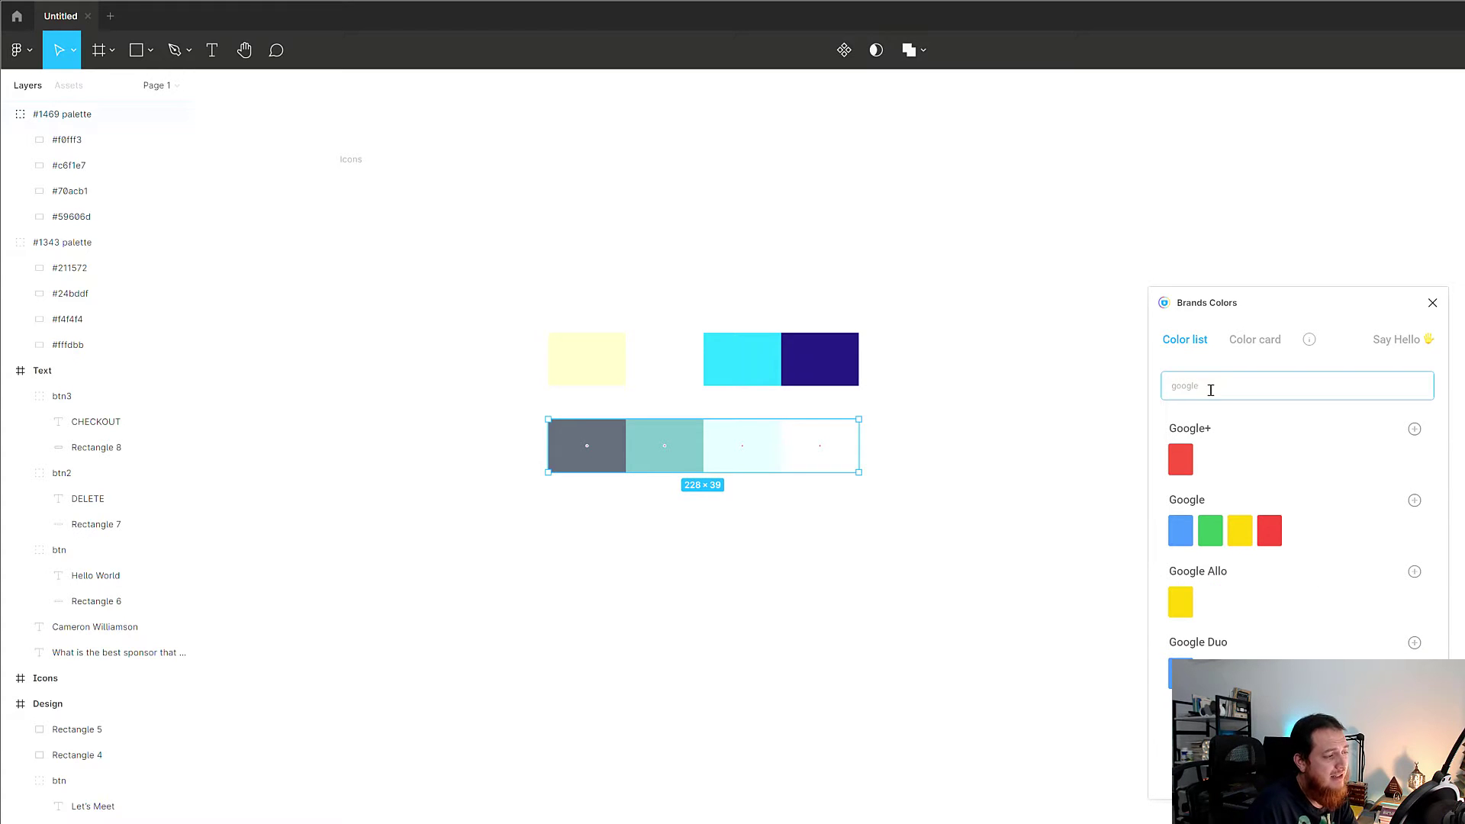
drag(1210, 385, 1127, 379)
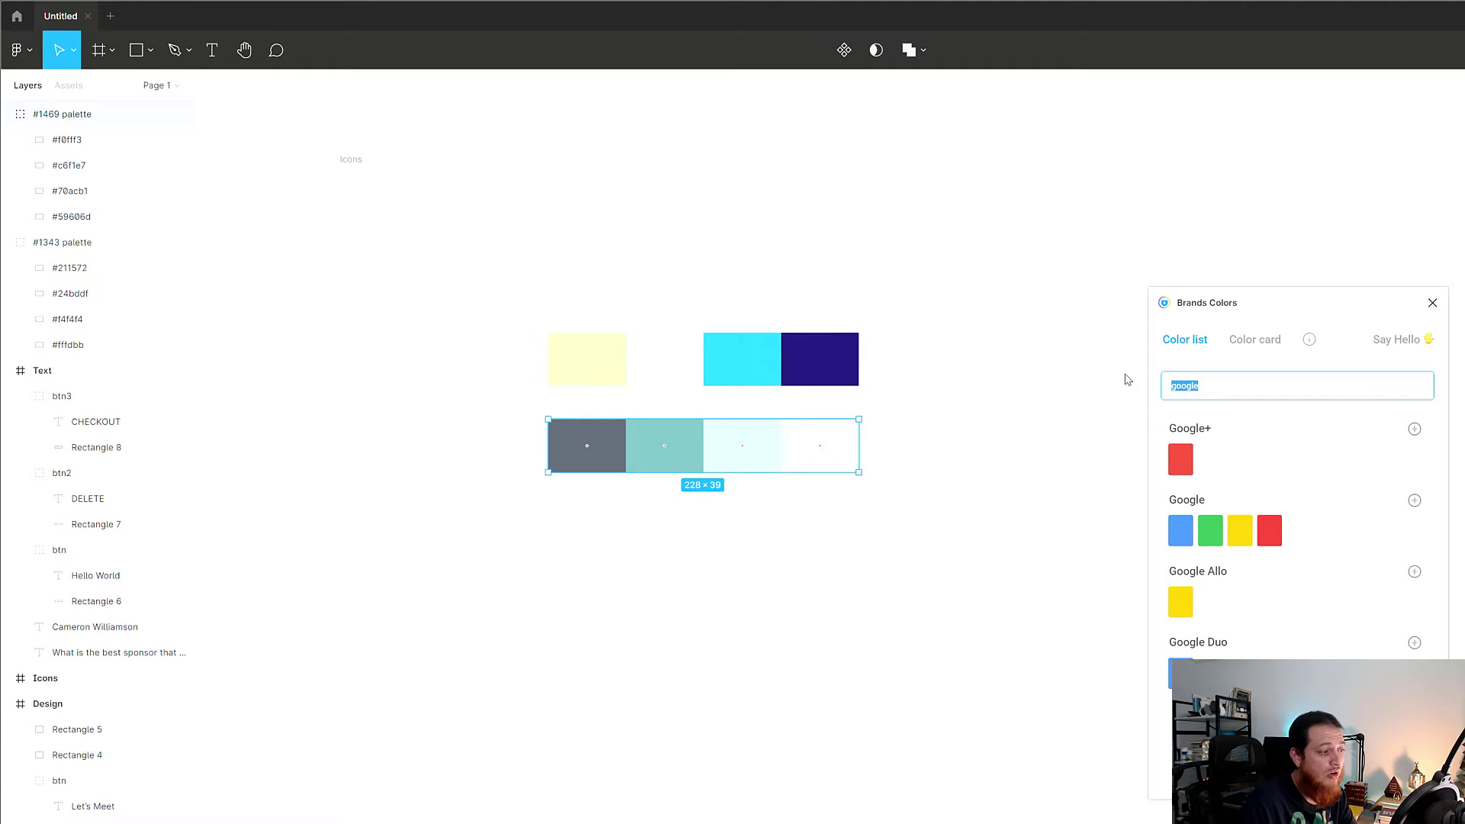
click(1415, 502)
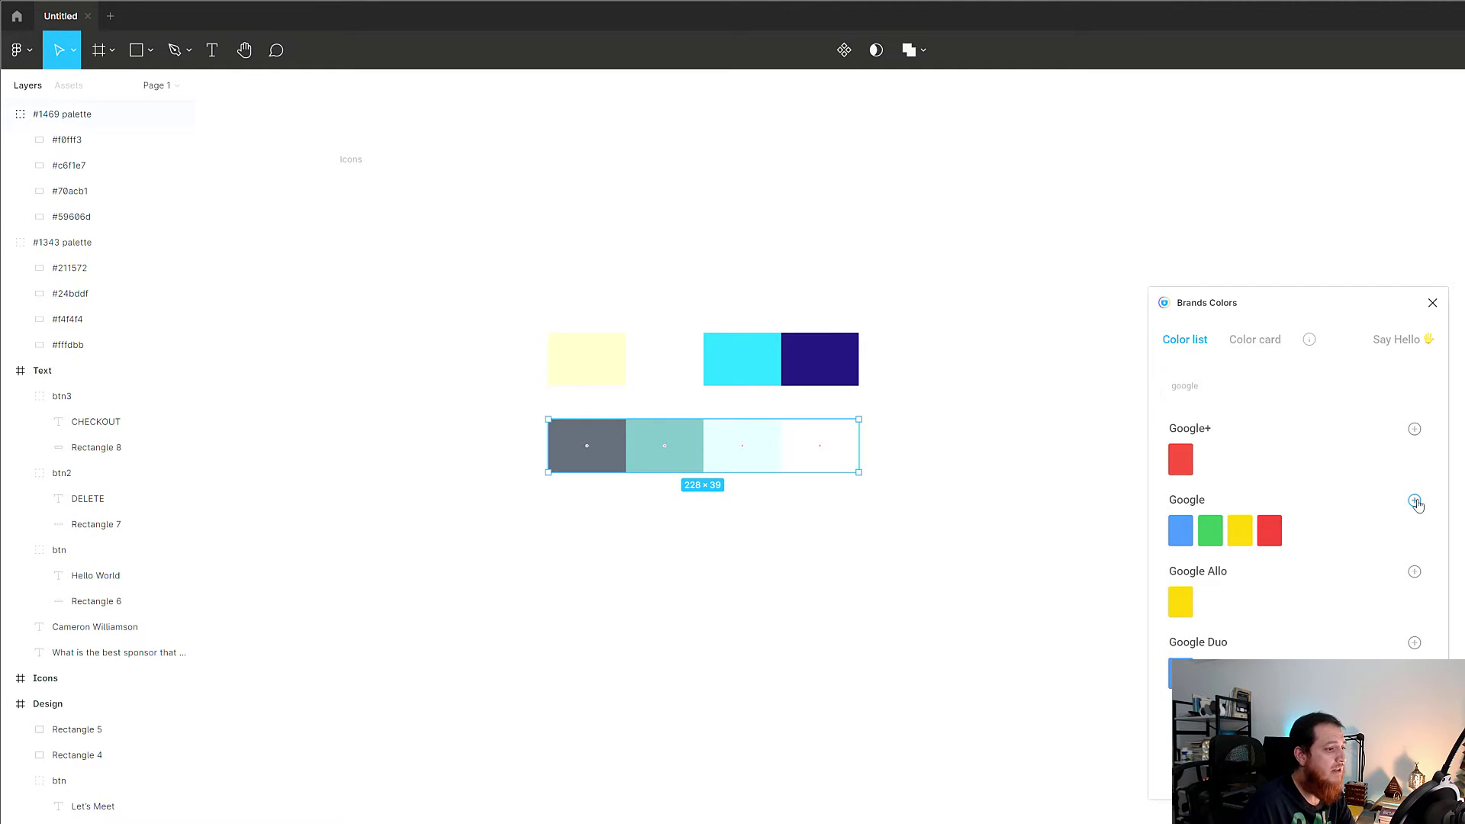
Try to reposition the Google swatch group below the two other palettes
click(785, 533)
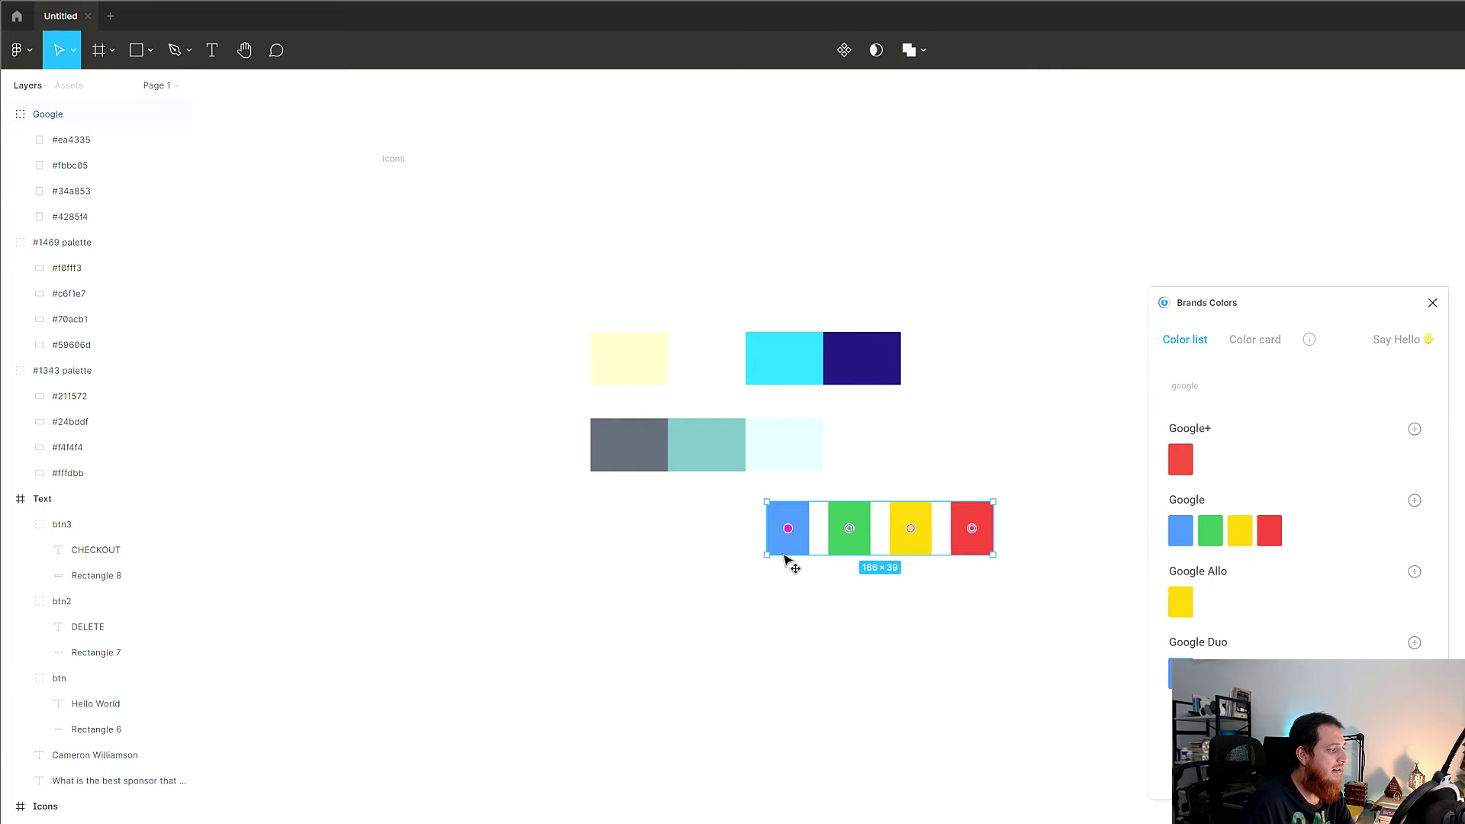
drag(785, 561, 724, 568)
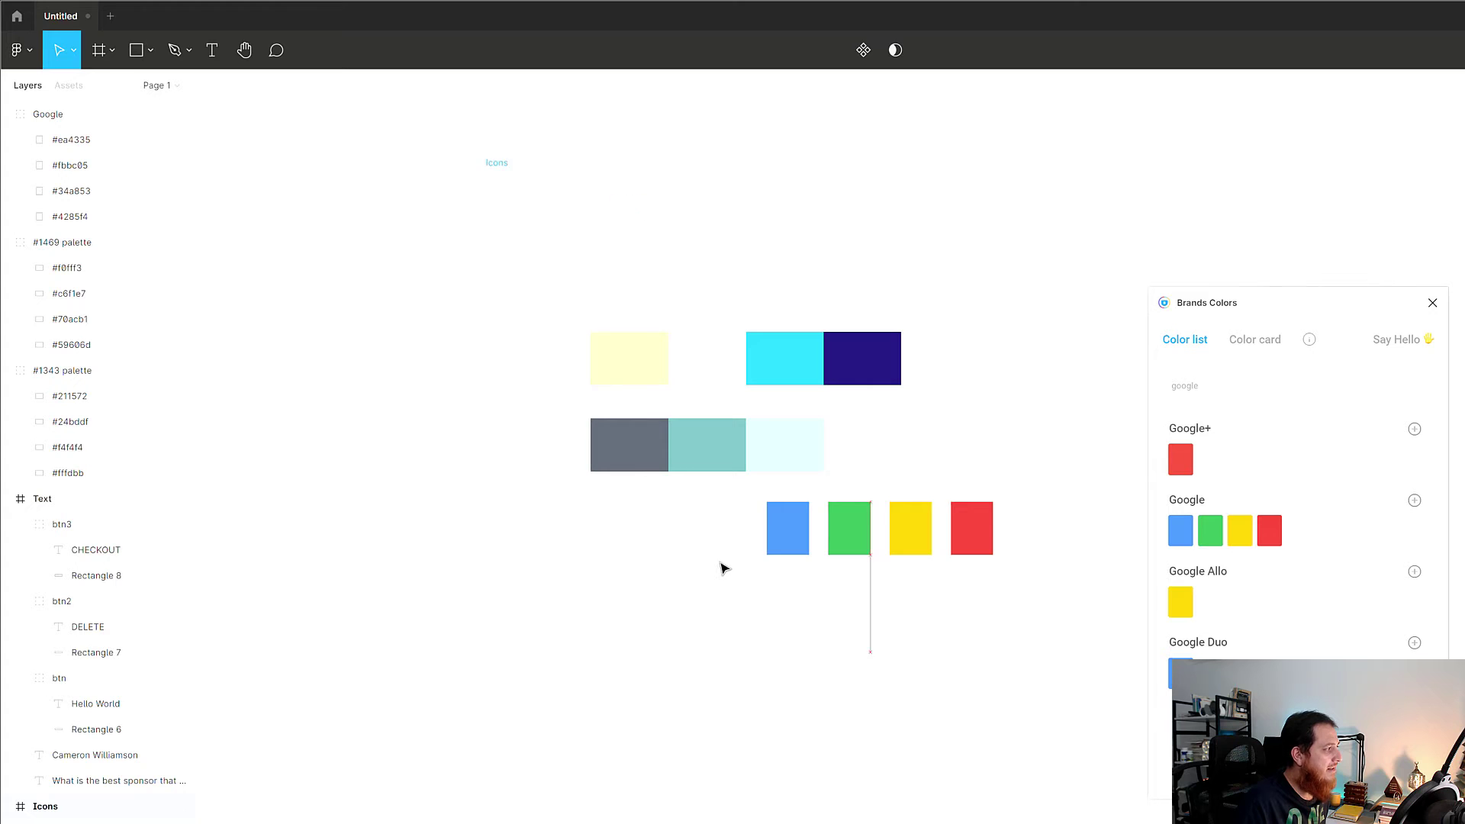
click(793, 532)
mouse_move(791, 529)
mouse_down()
mouse_move(707, 579)
mouse_move(792, 546)
mouse_up()
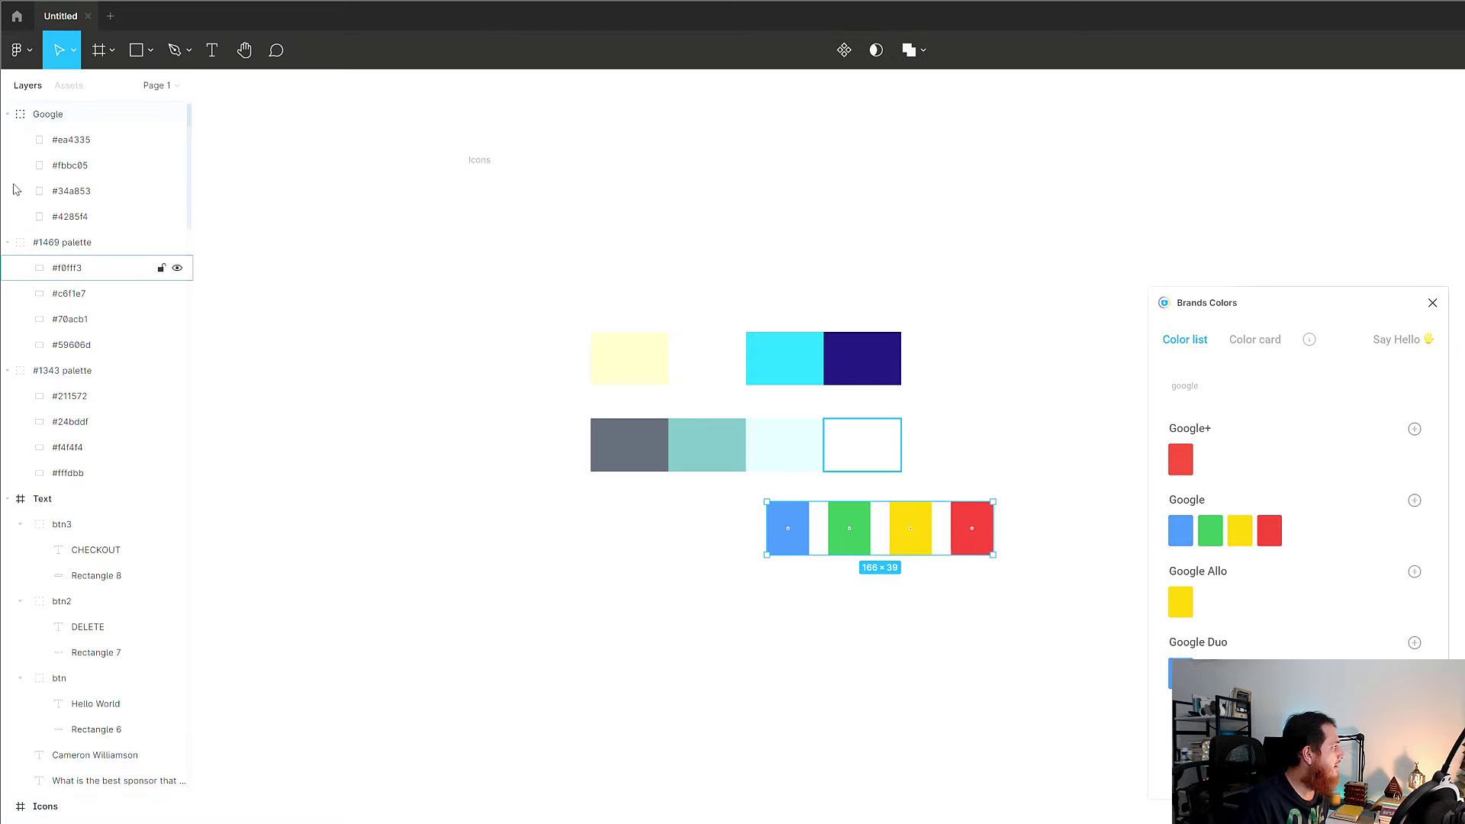
Collapse the Google, #1469 palette and #1343 palette groups in the layer list
click(8, 113)
click(9, 140)
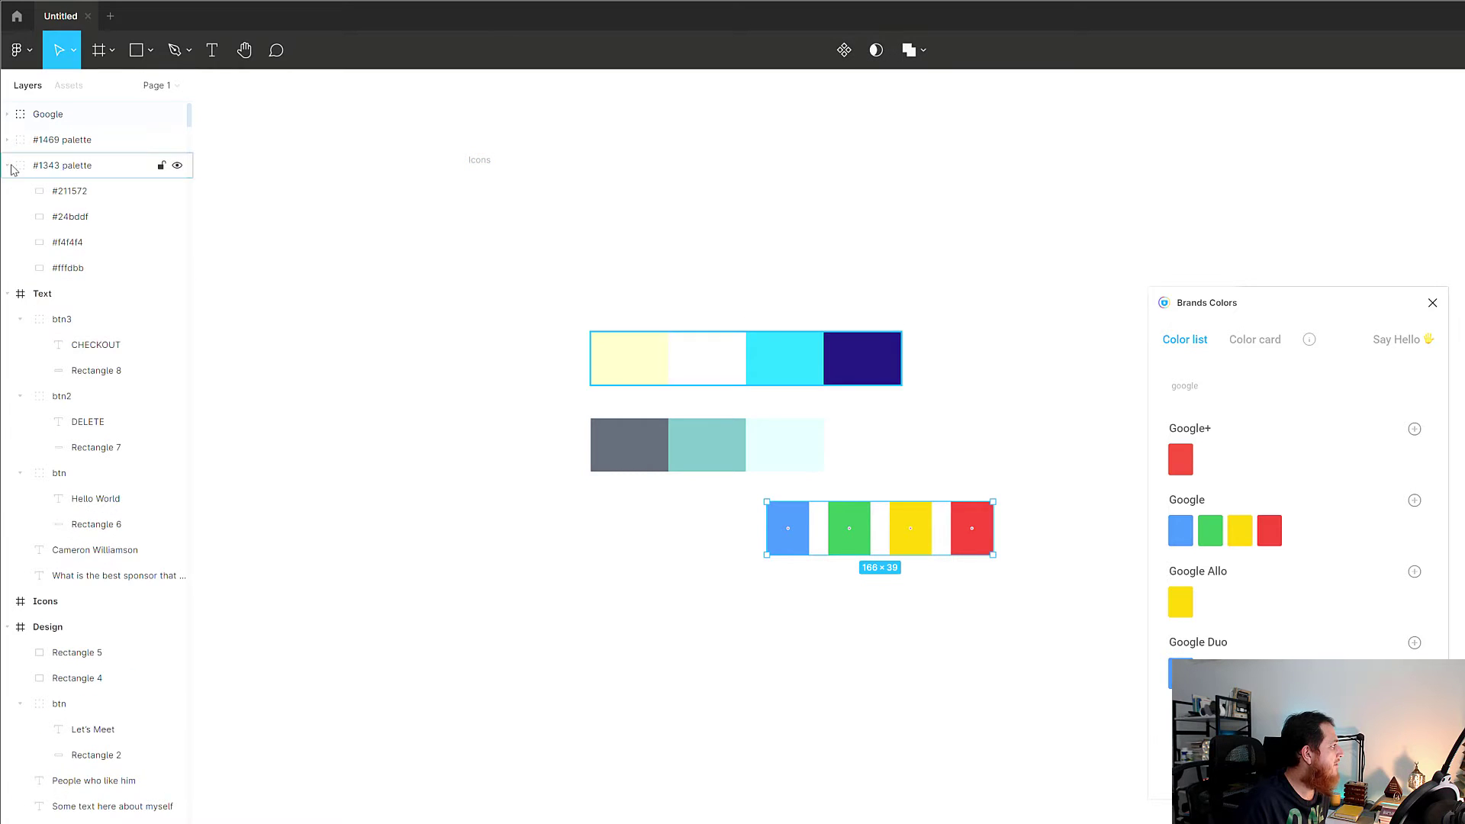
click(8, 166)
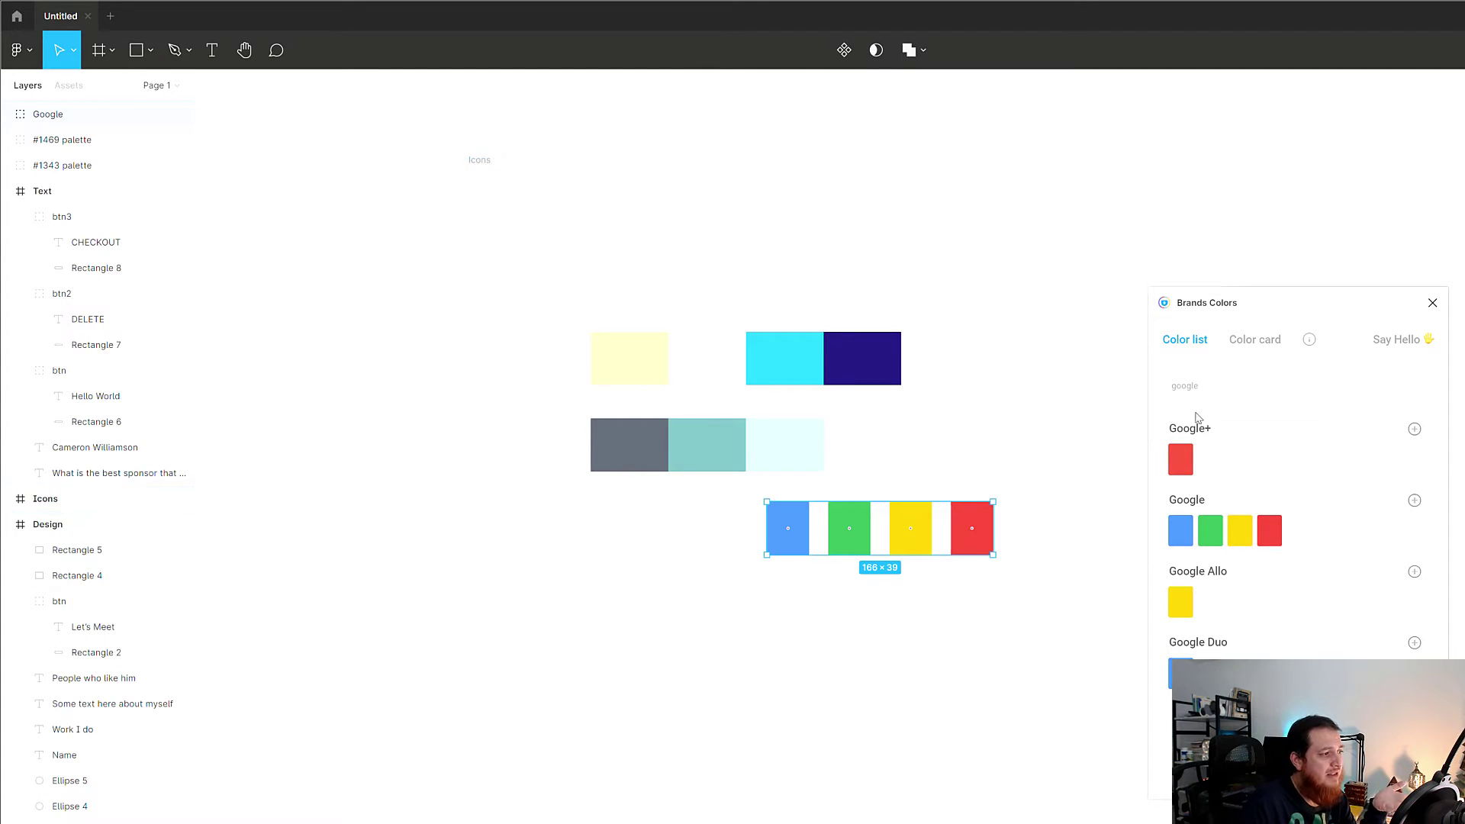
Replace the brand search term with "faceboo" to look up Facebook's colors
double_click(1180, 386)
text(faceboo)
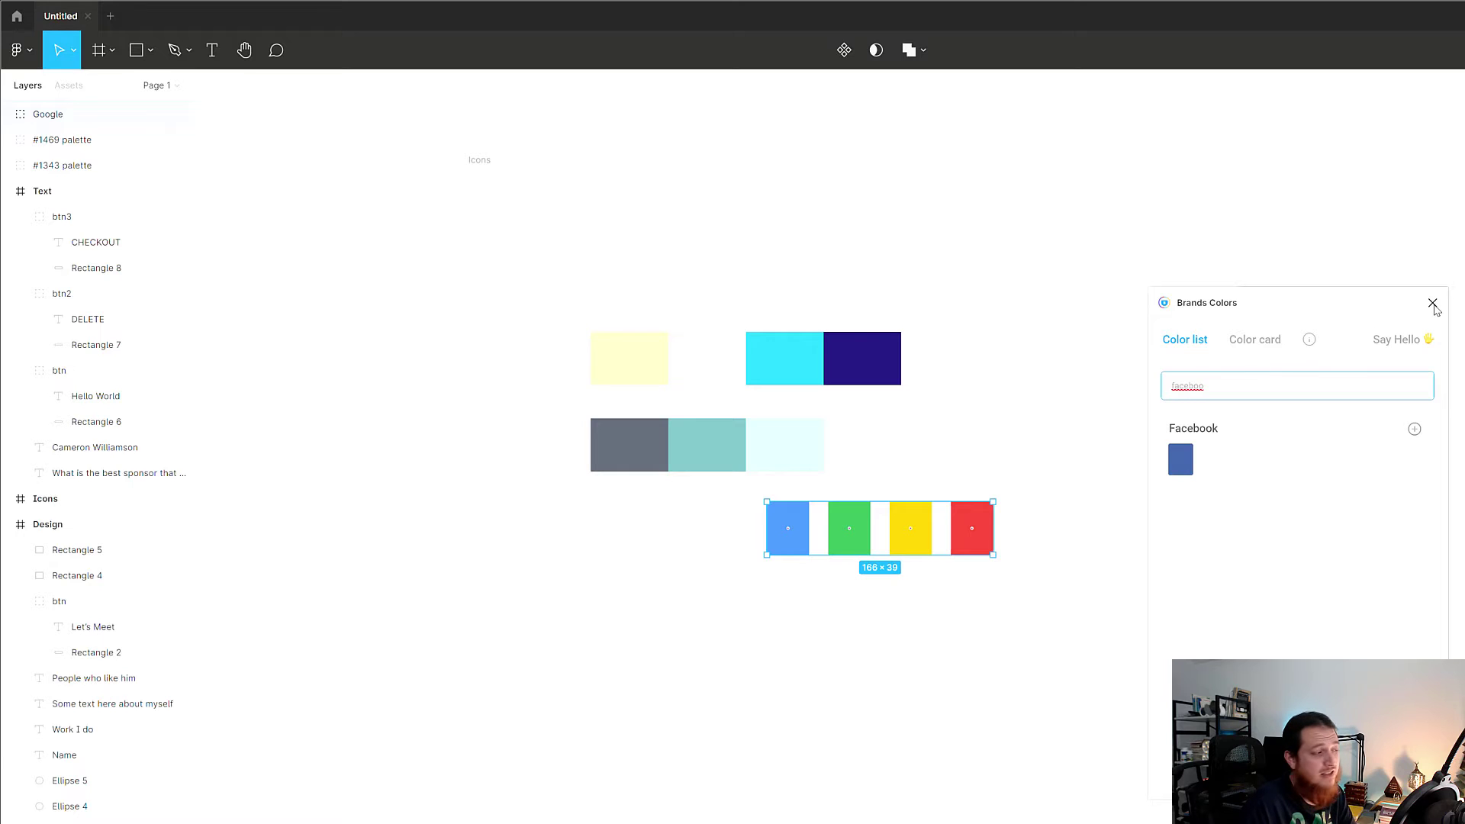
Close the Brands Colors plugin, then find and launch the Matercolor plugin, keeping its window clear of the existing swatches
click(1433, 304)
click(1084, 432)
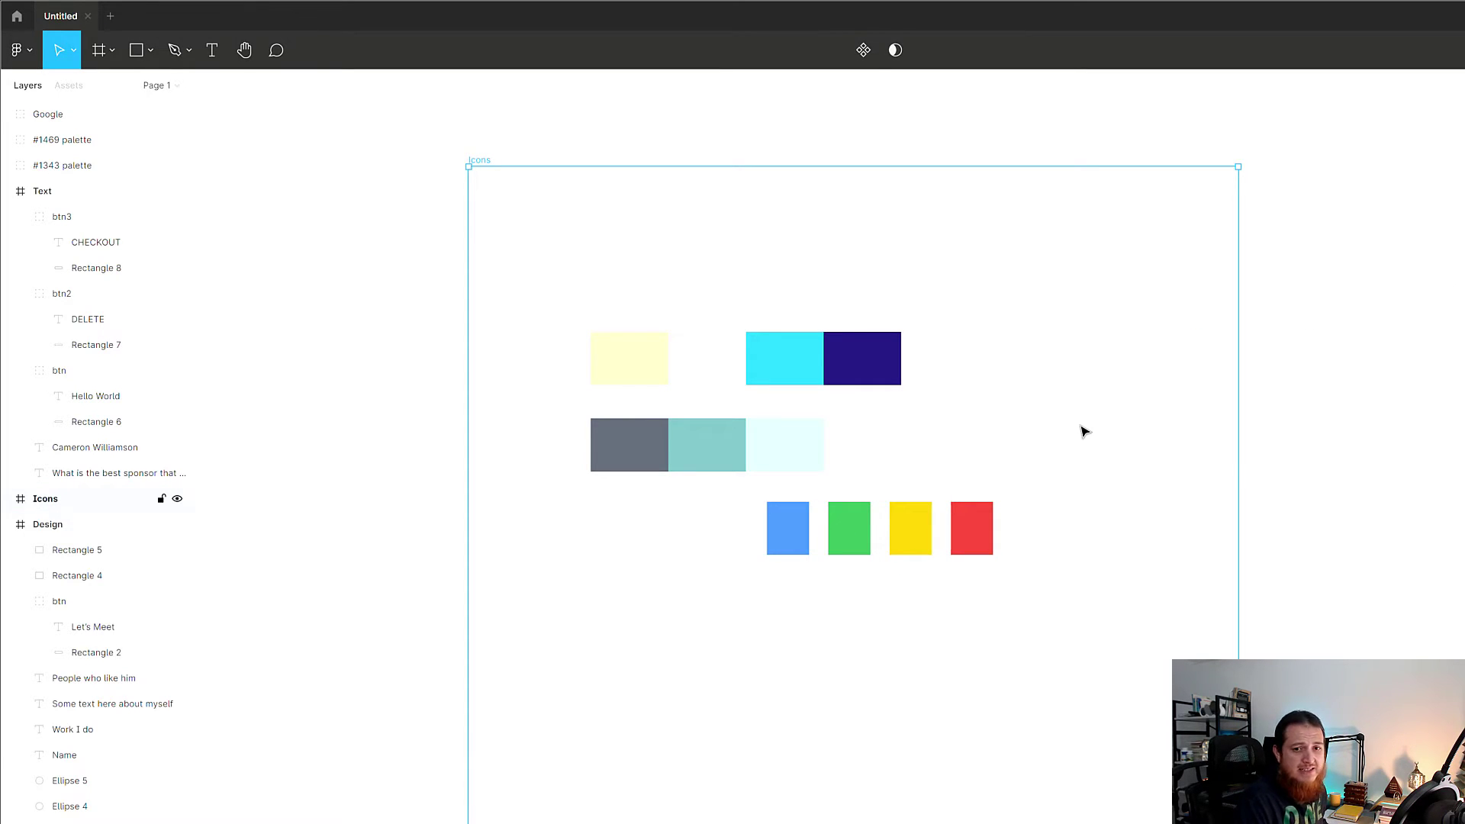
key(ctrl+slash)
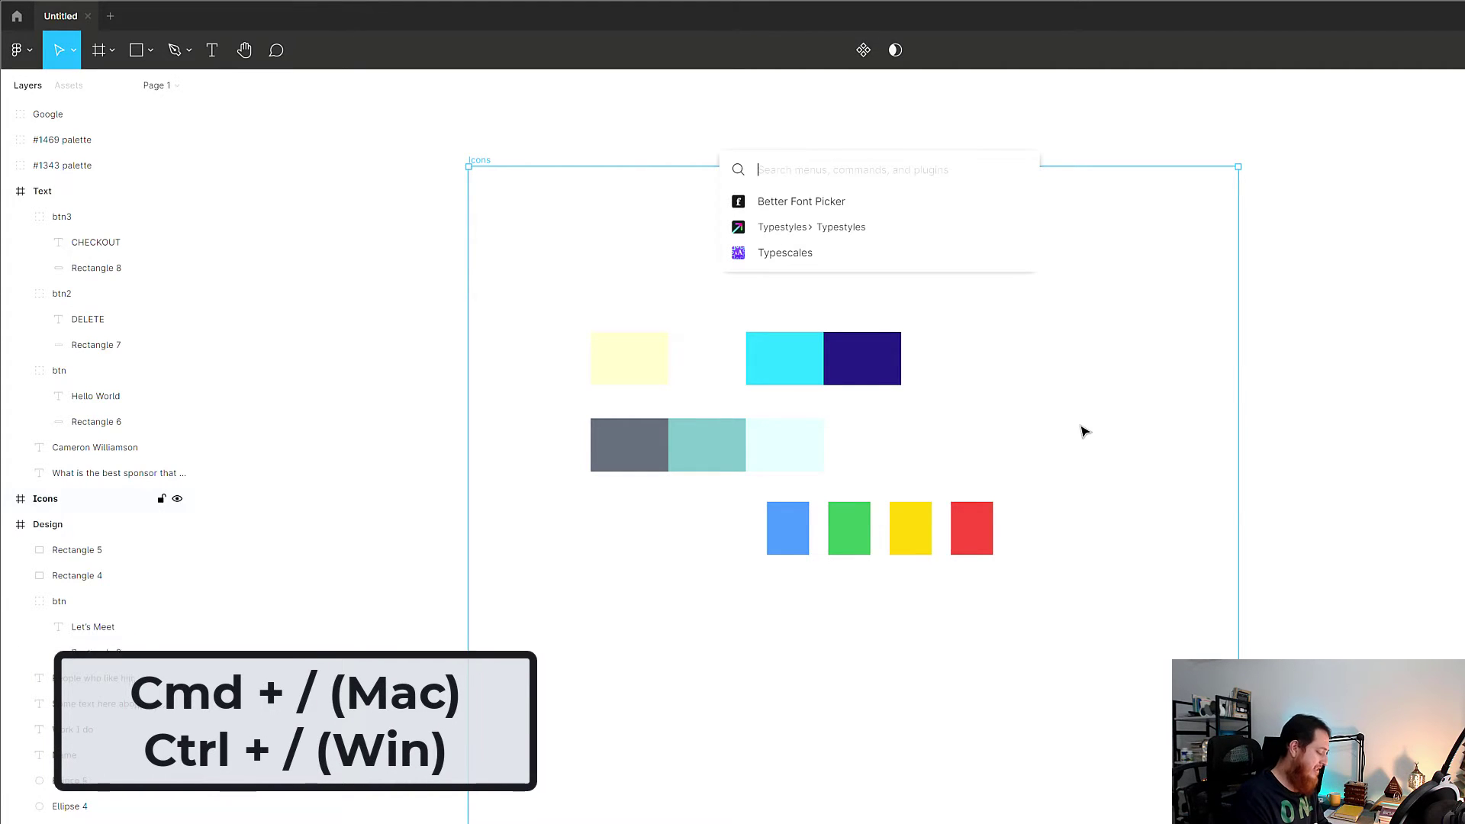
text(mater)
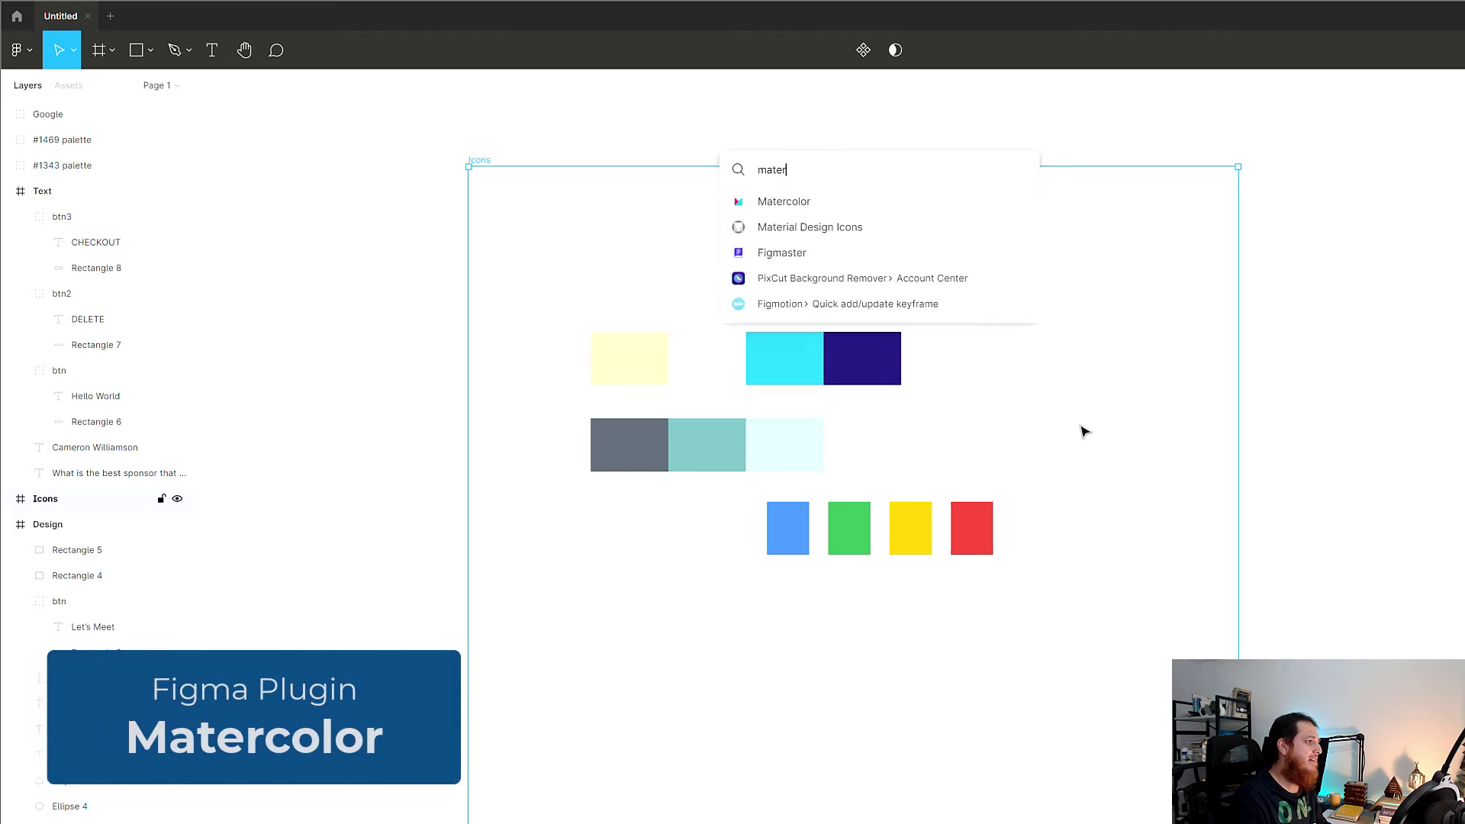
click(794, 203)
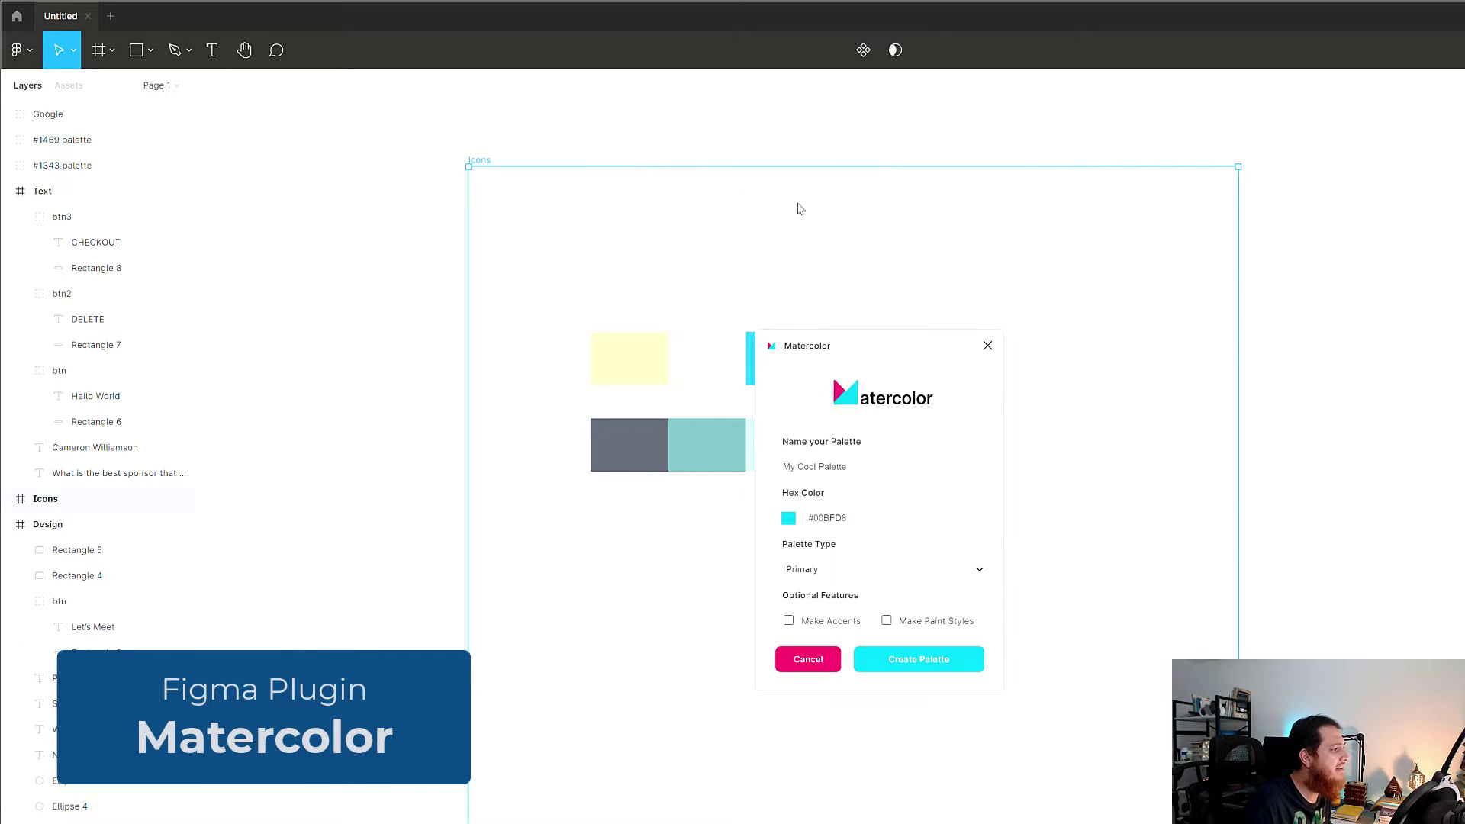
drag(840, 333, 1203, 339)
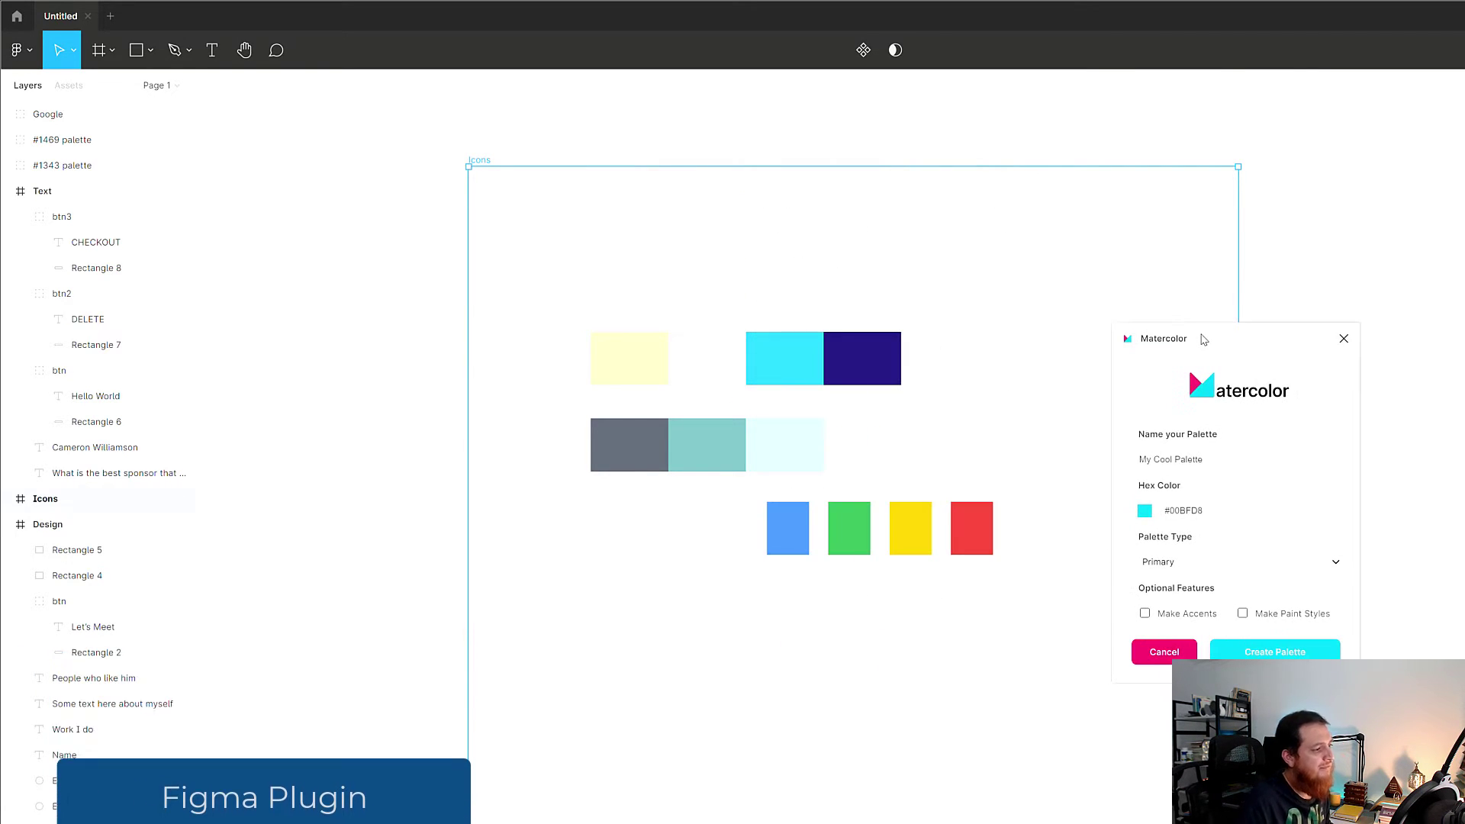
Name the new palette "Colorsfor" plus the person's name and set its base hex color to the blue #346CC5
click(1216, 459)
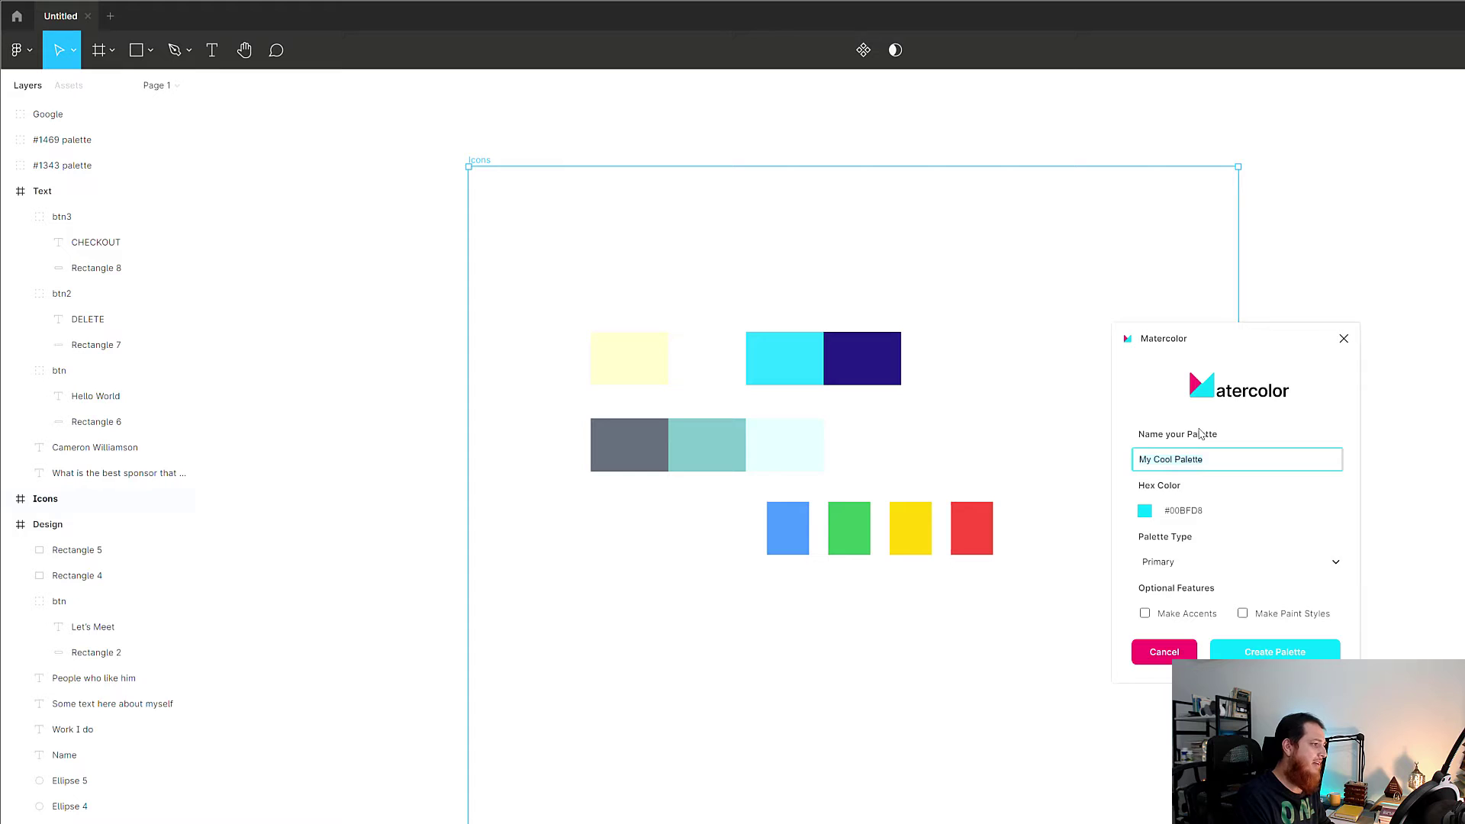
text(Colors)
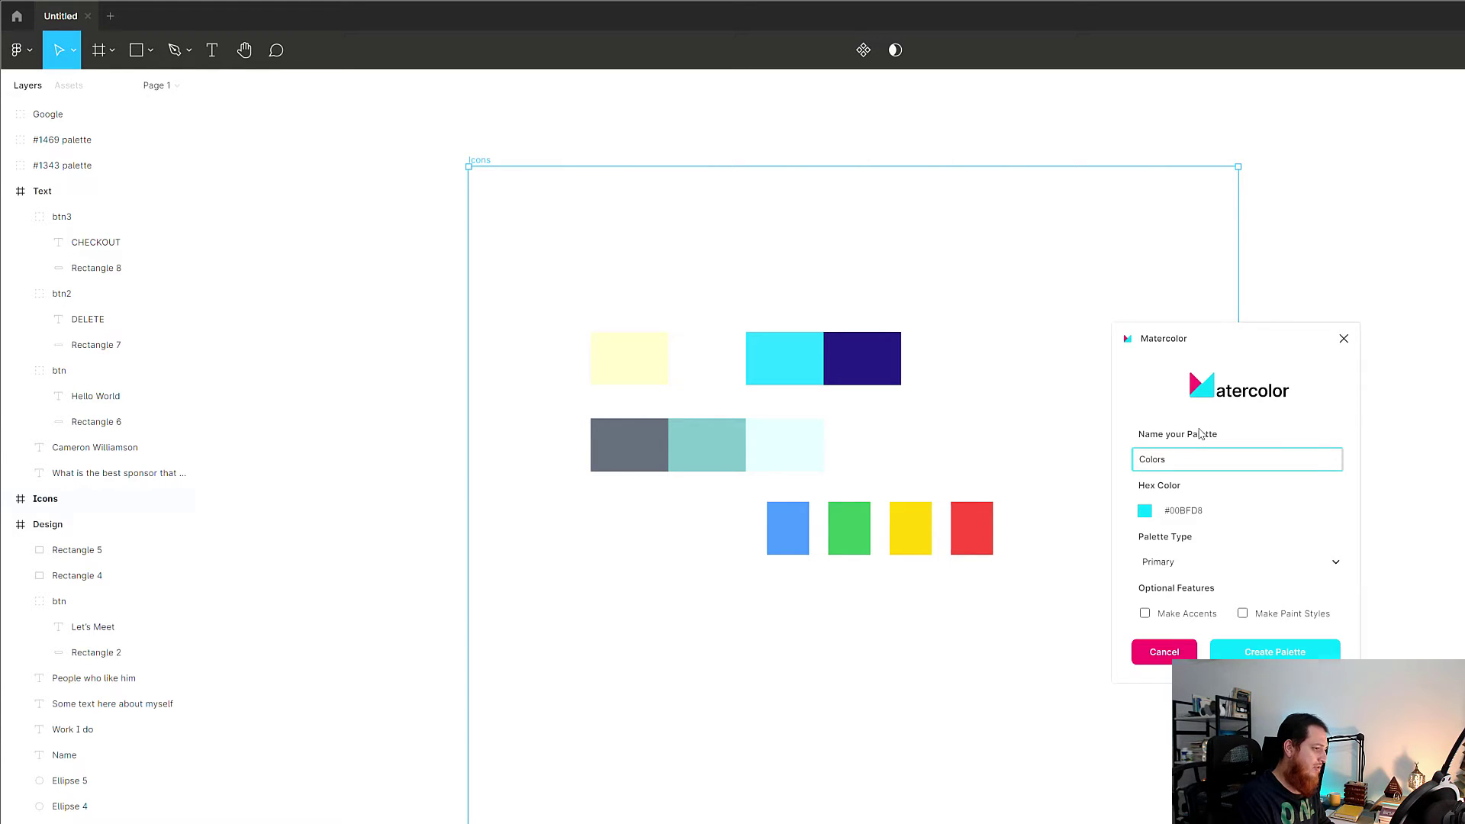
text(forAnd)
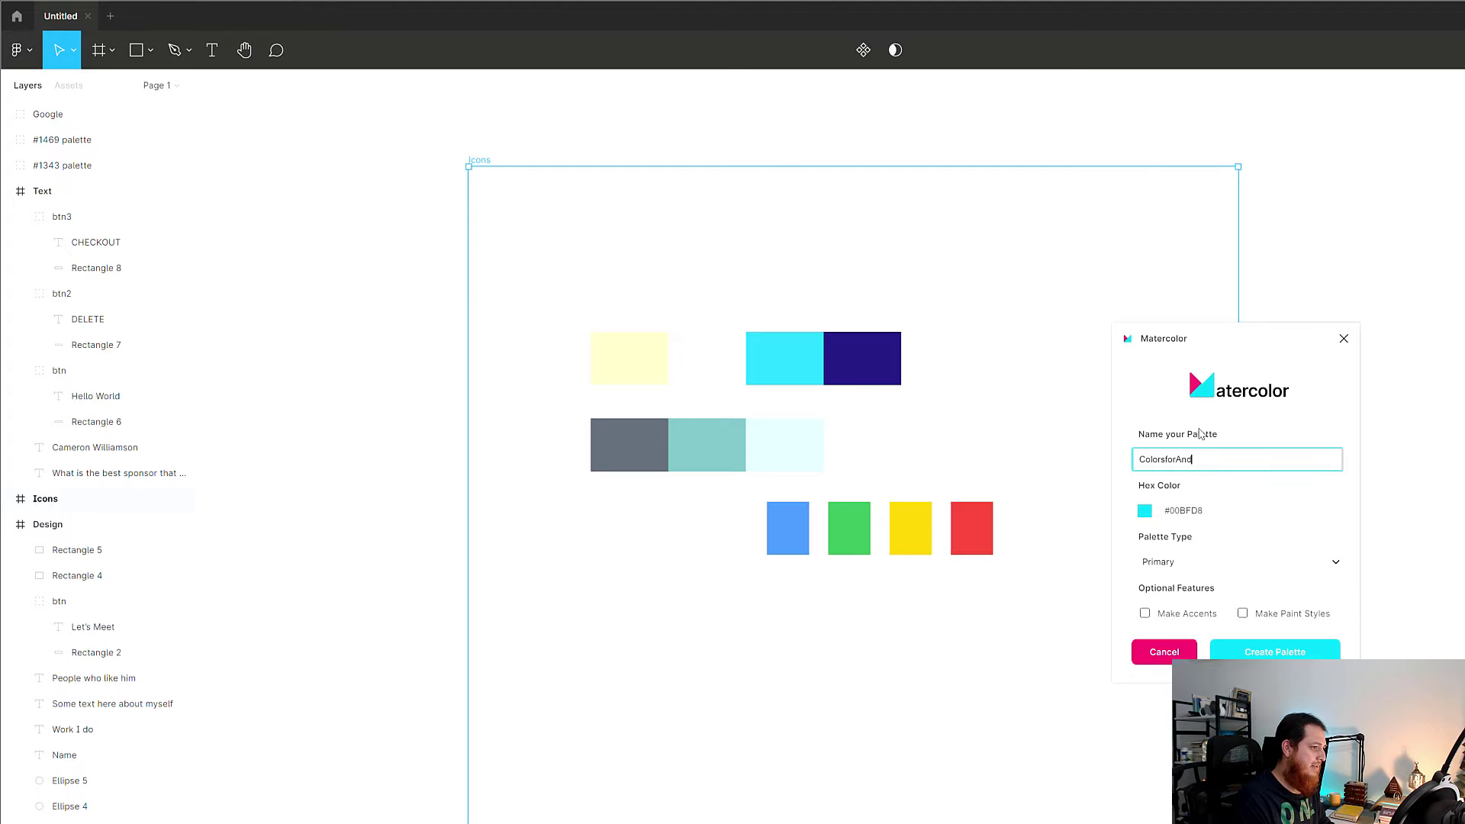
text(erson)
click(1144, 511)
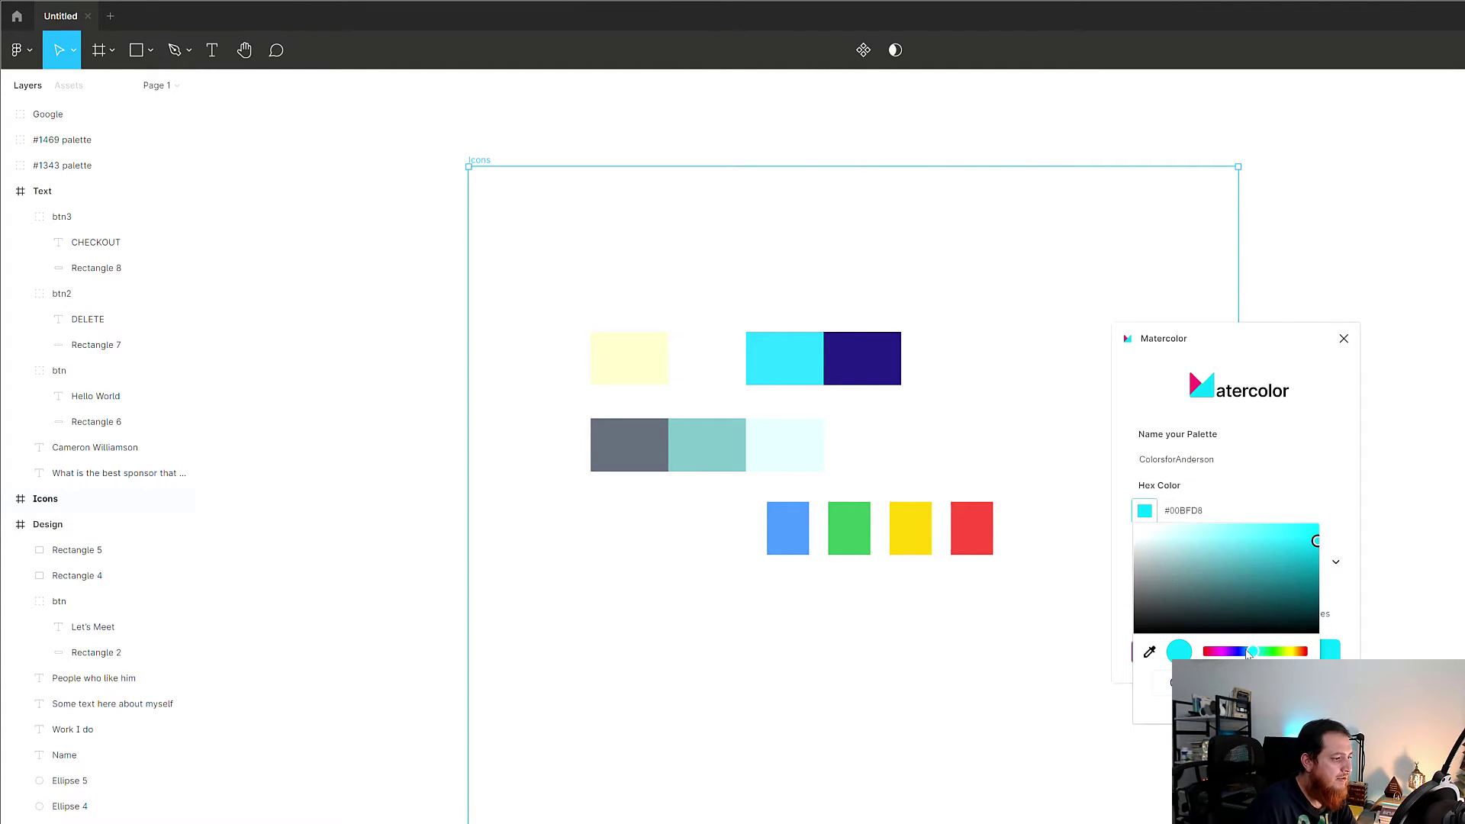
click(1245, 653)
drag(1280, 544, 1270, 549)
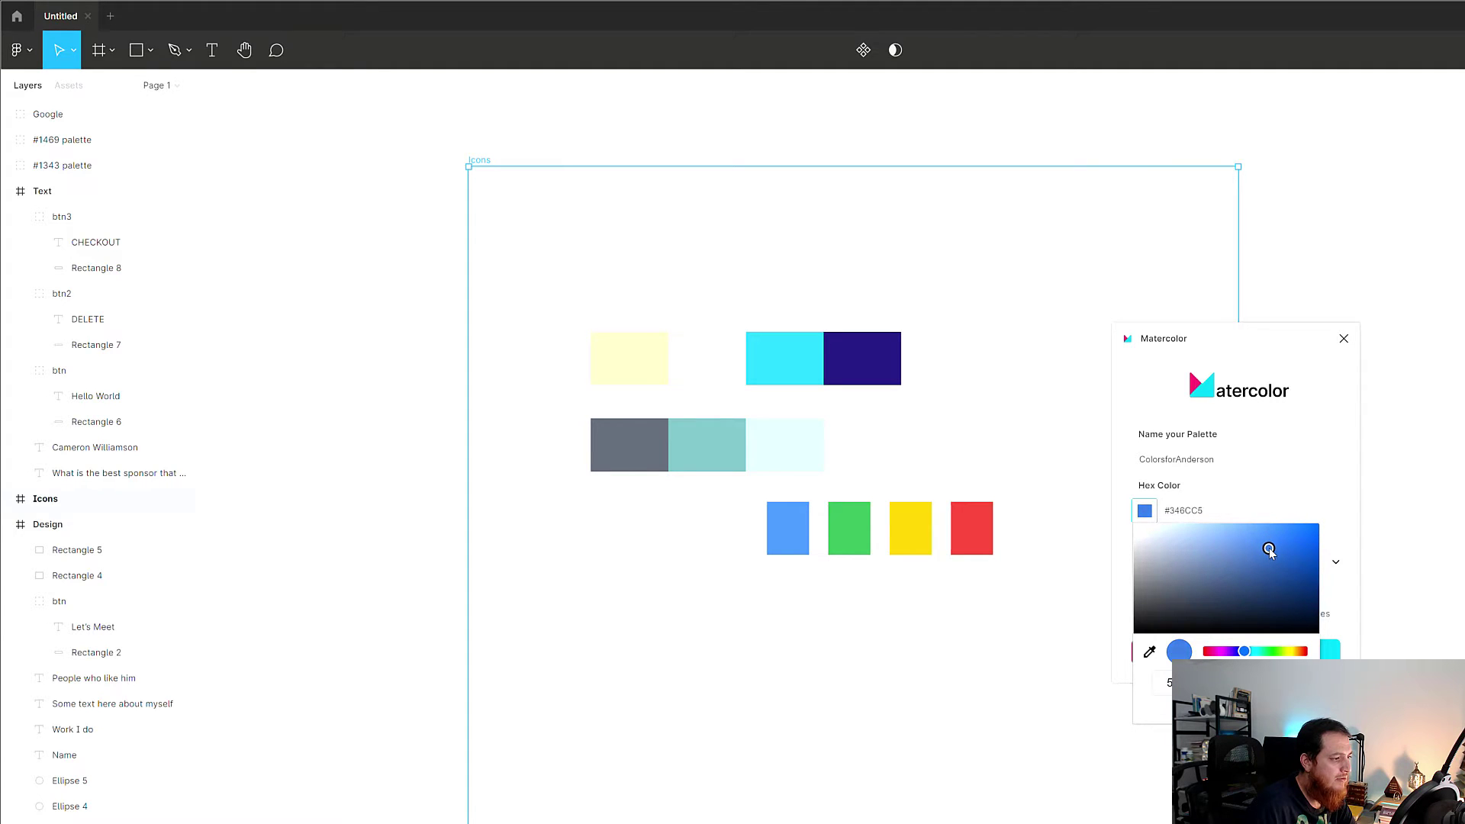
click(1290, 452)
Create the palette as Complementary with Make Accents and Make Paint Styles enabled
click(1226, 562)
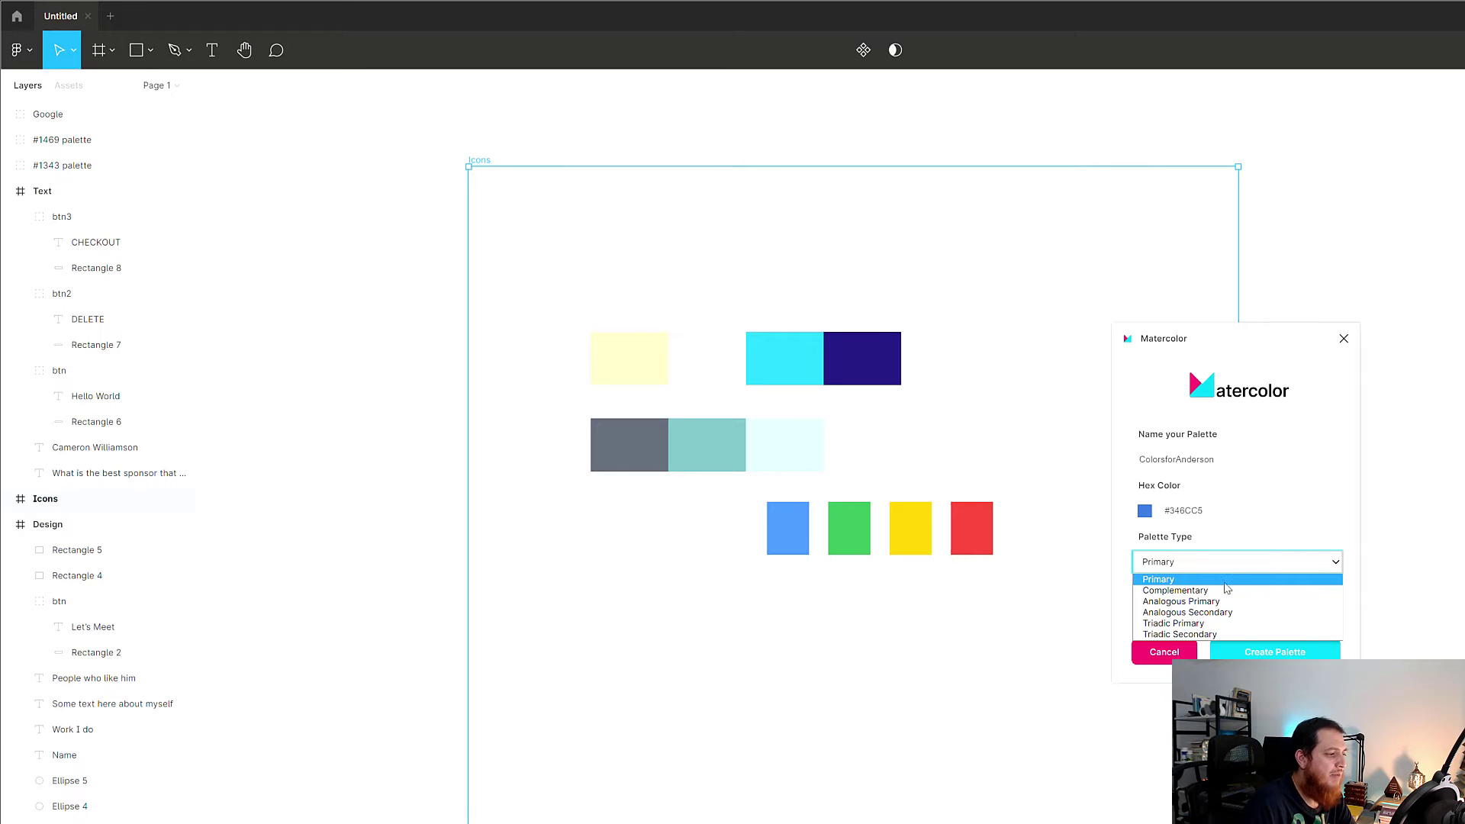
click(1226, 591)
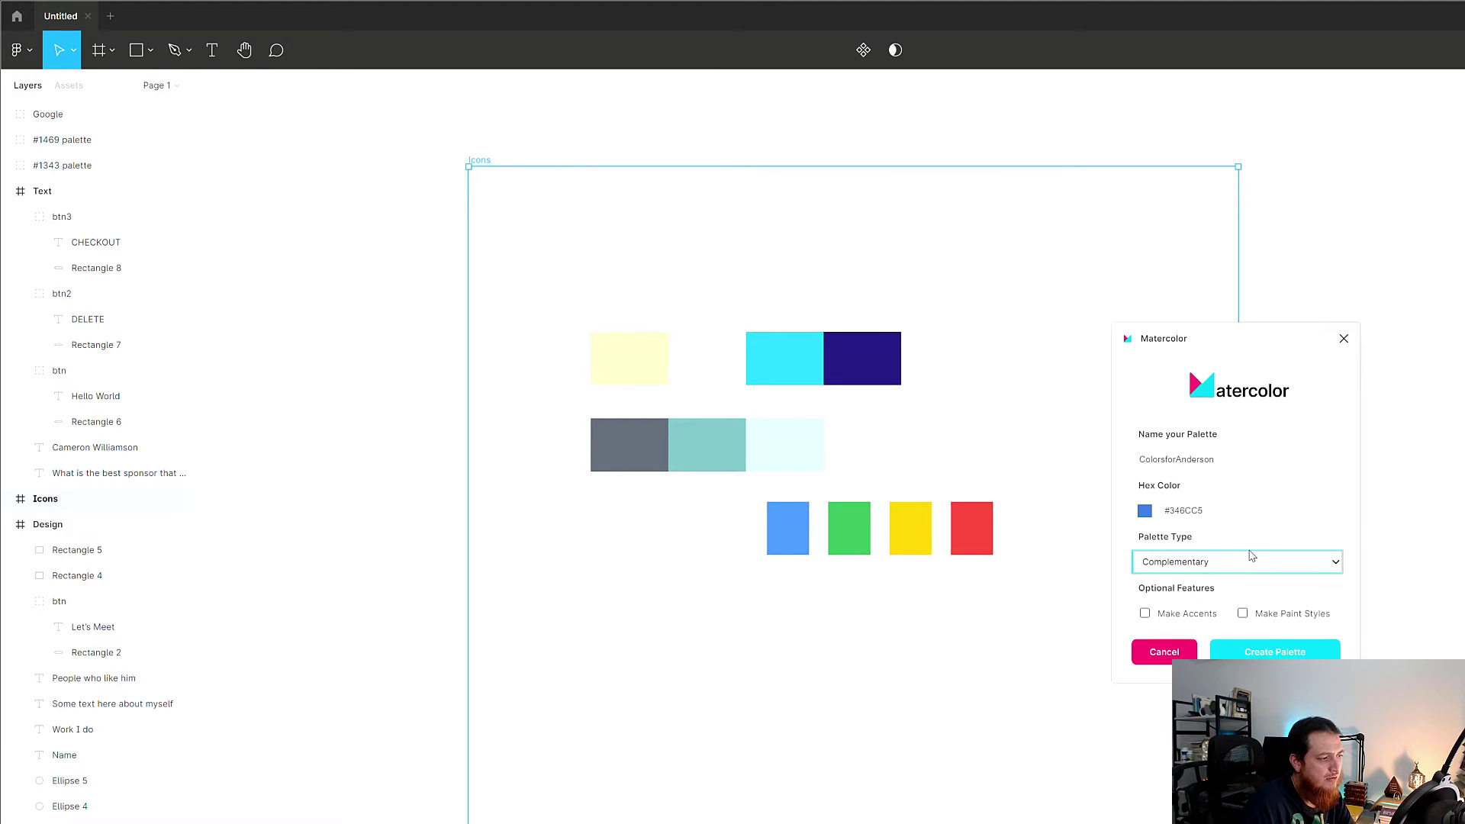
click(1144, 613)
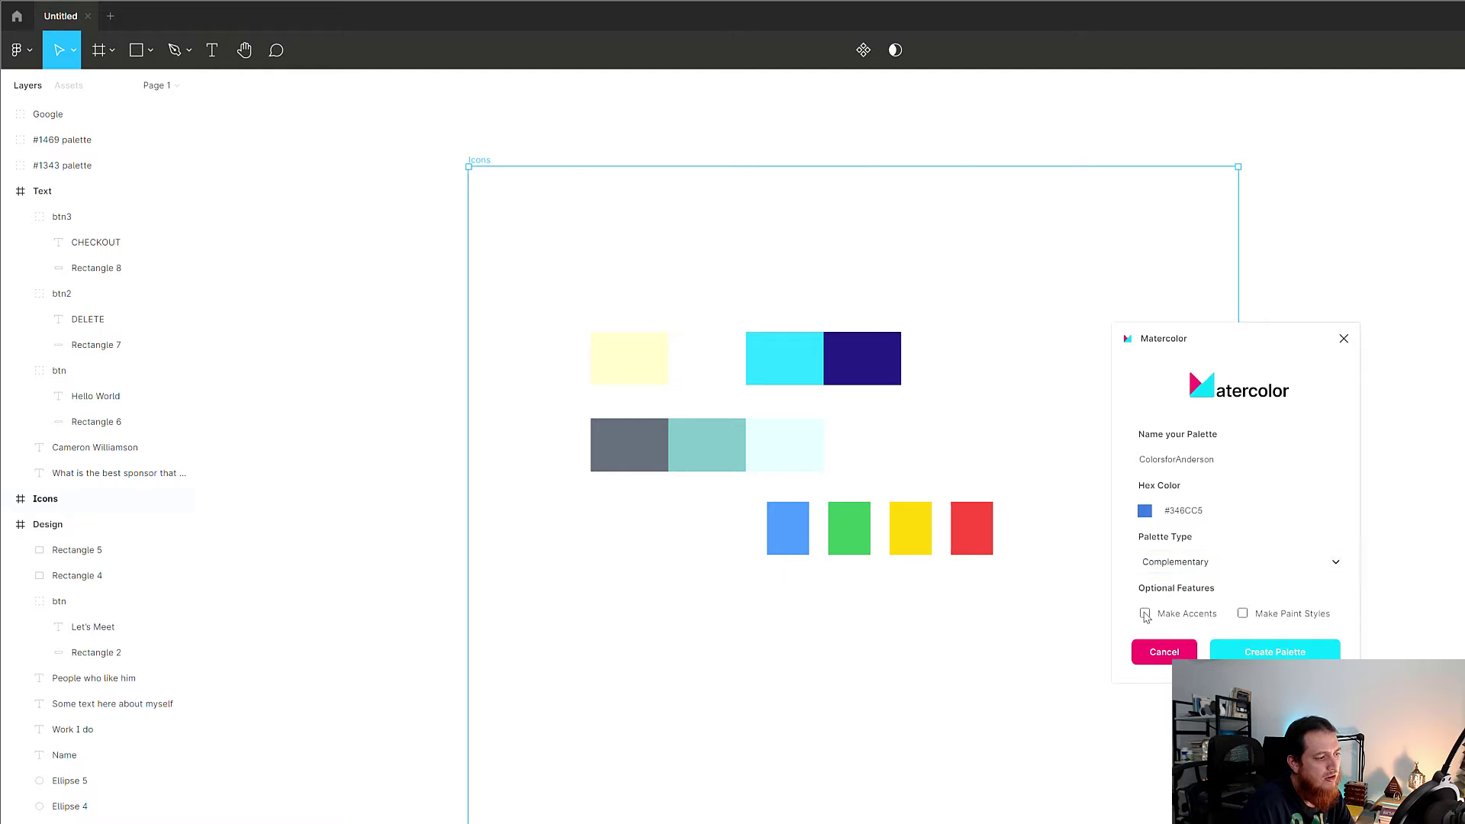
click(1243, 614)
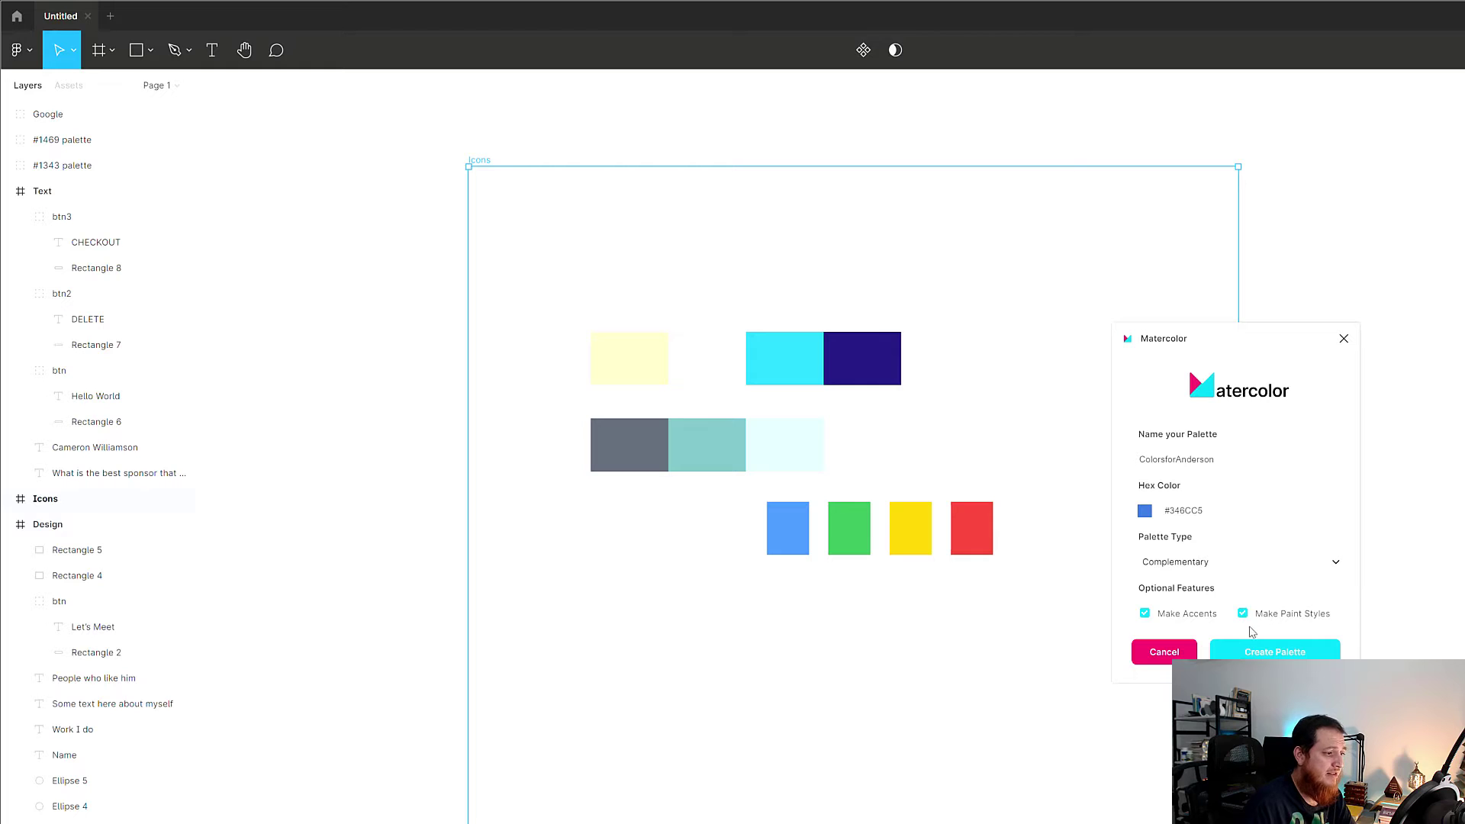
click(1251, 653)
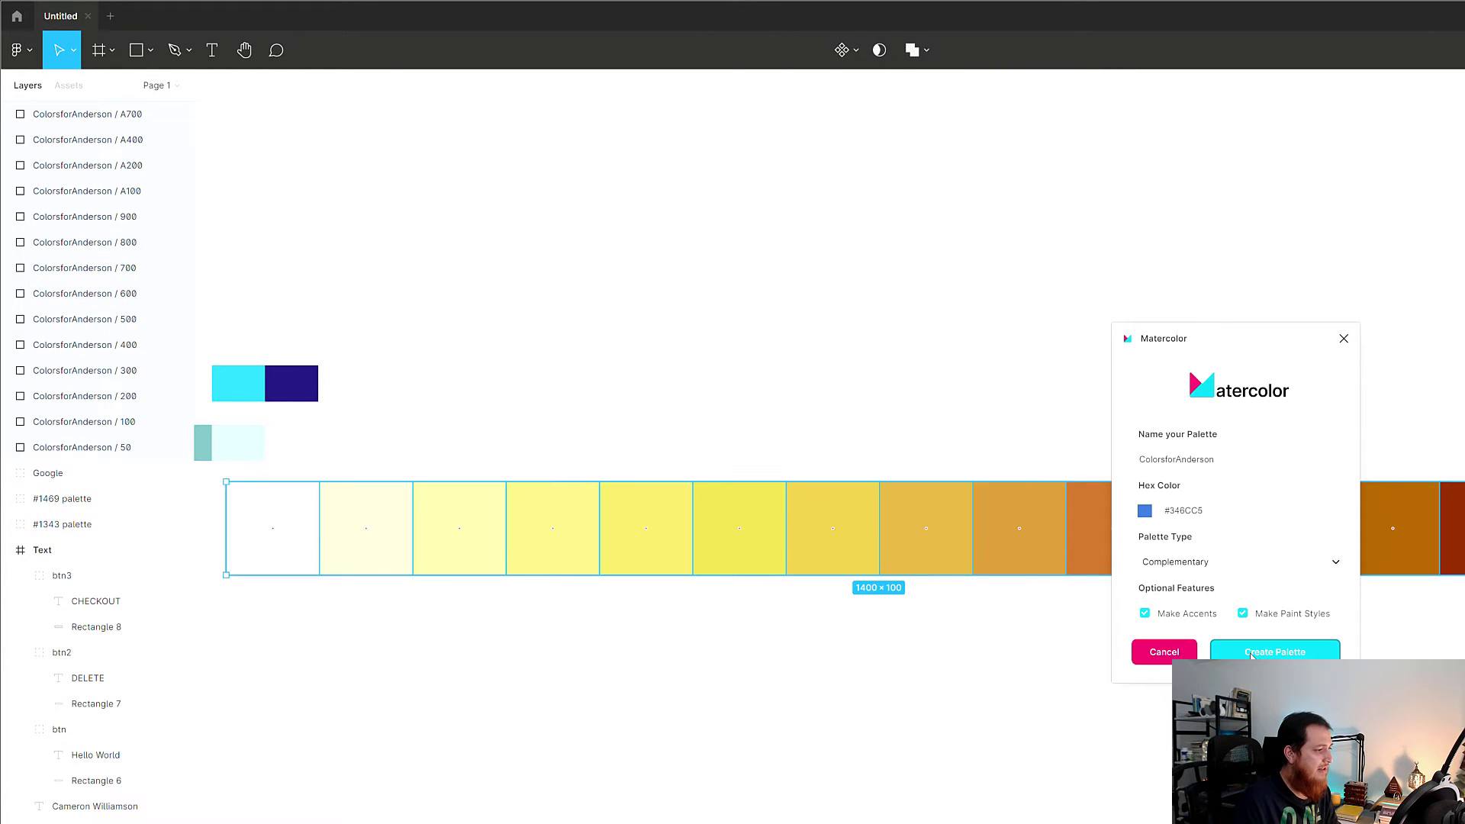
Close Matercolor and move the generated yellow-to-brown swatch row below the Google swatches
click(1343, 338)
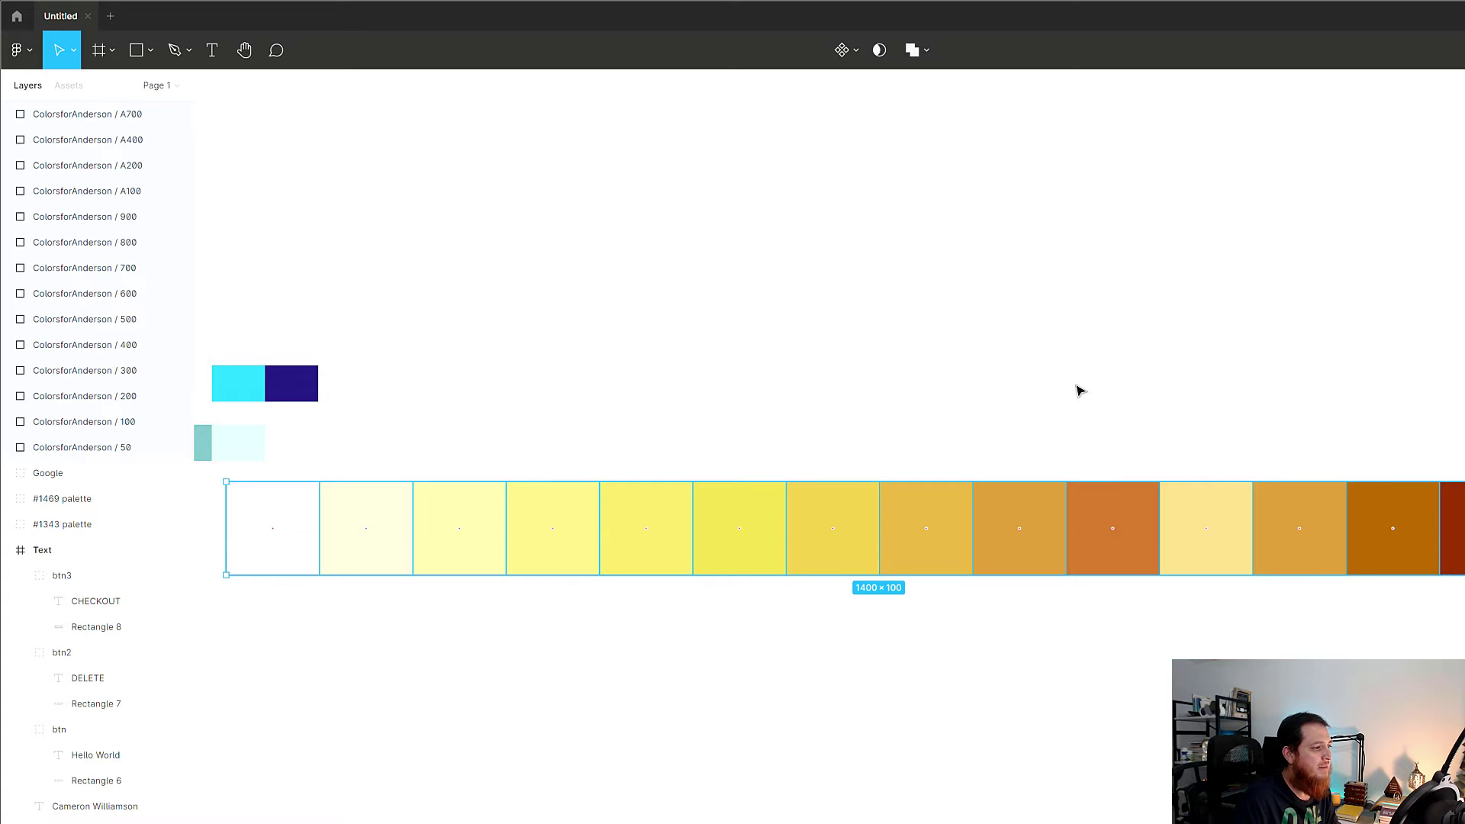
scroll(503, 598, up, 5)
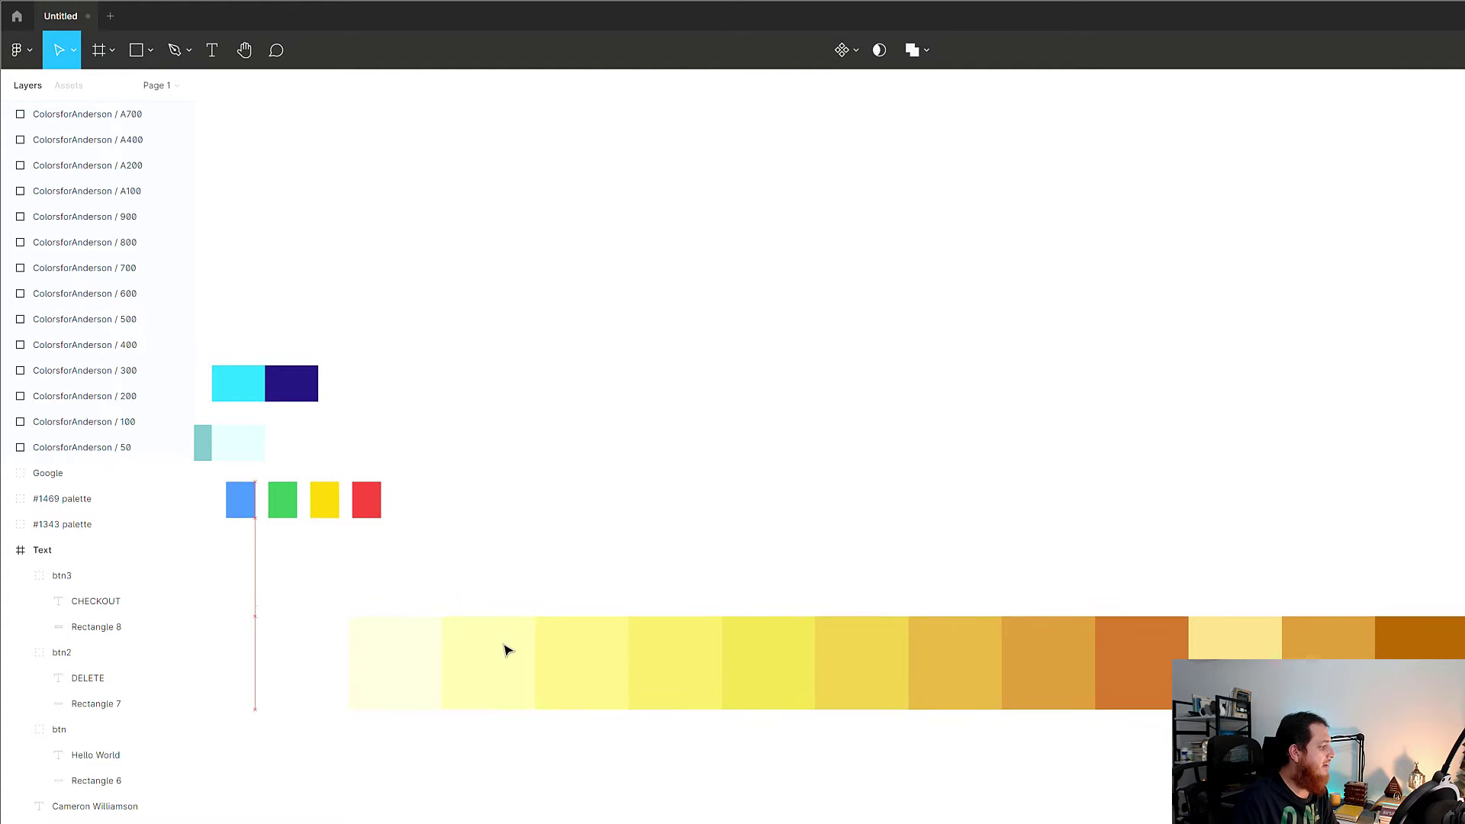
scroll(507, 650, down, 3)
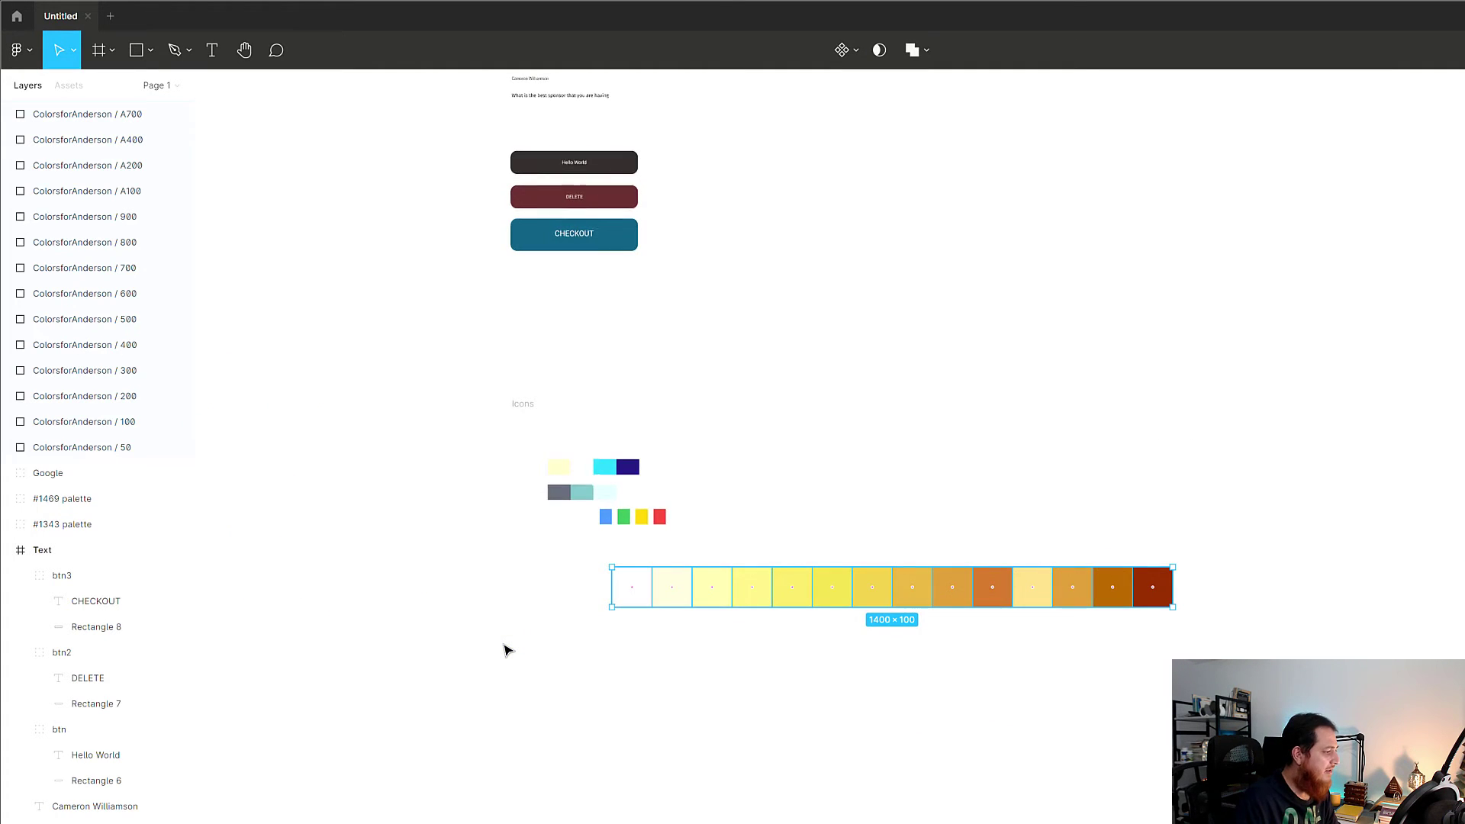
click(880, 679)
Inspect the 300 and 900 swatches, the four accent swatches, and the palette's group of color styles
click(754, 595)
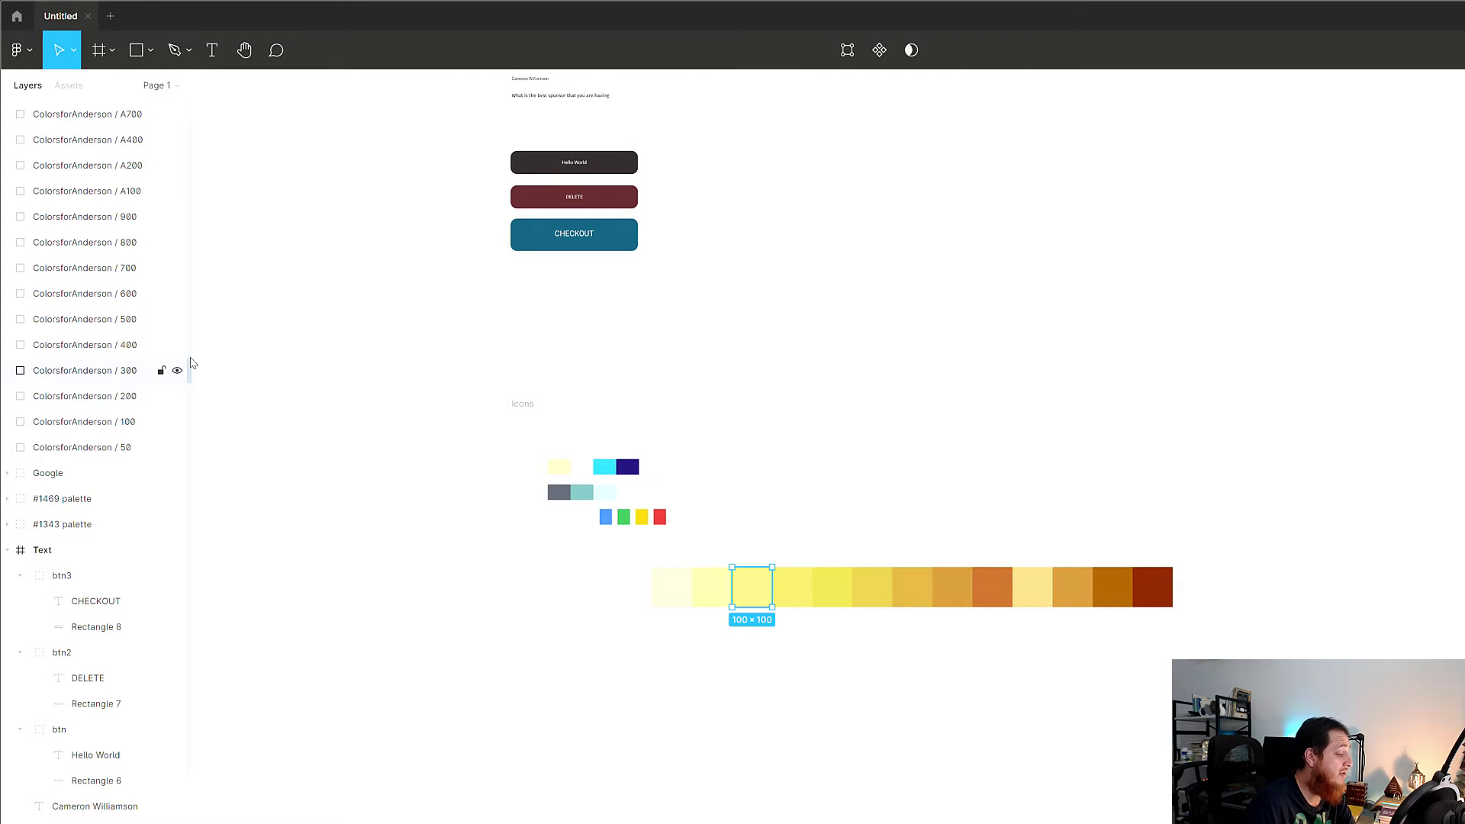
click(992, 587)
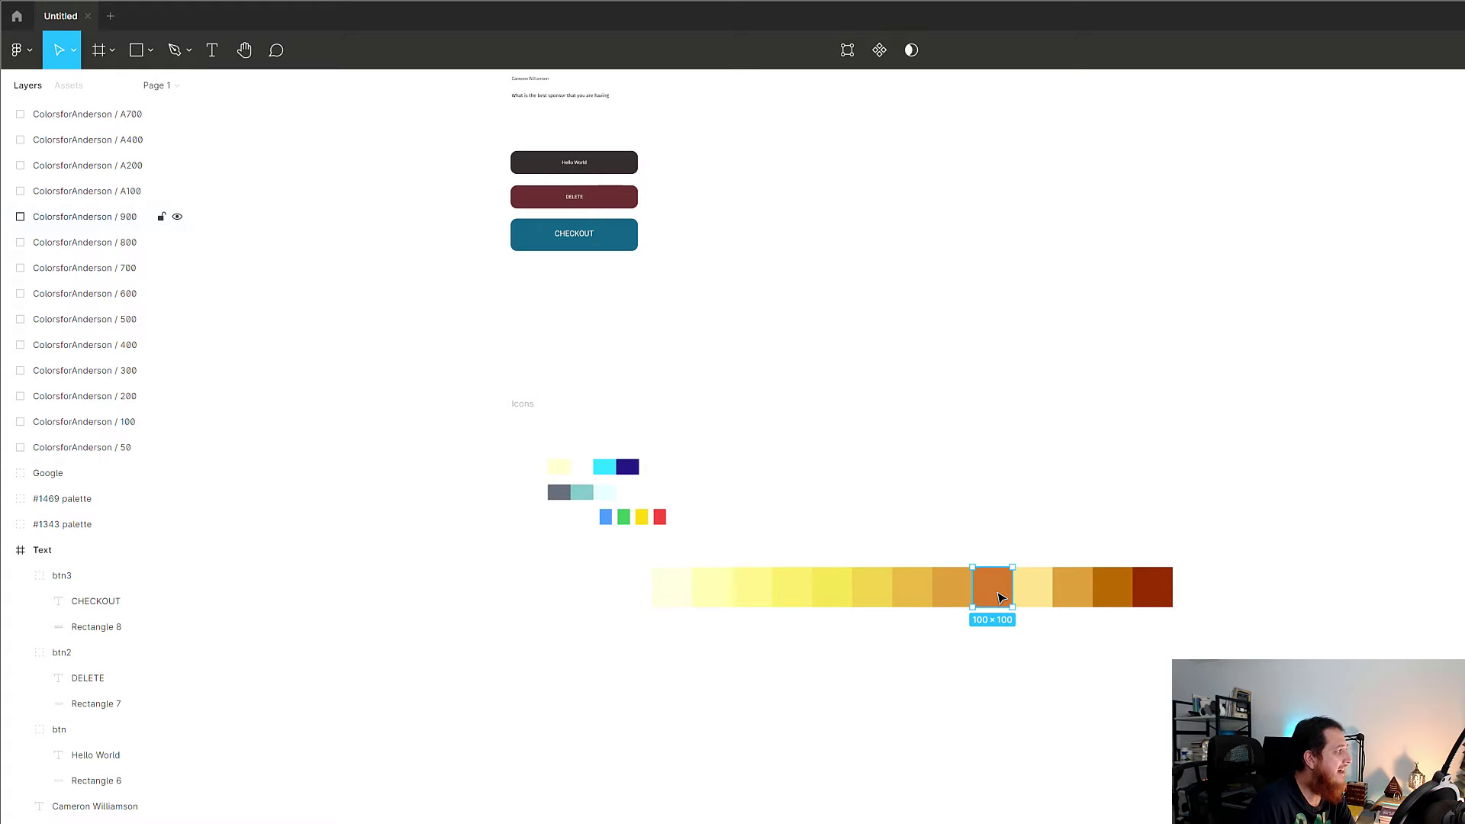
drag(1023, 534, 1167, 637)
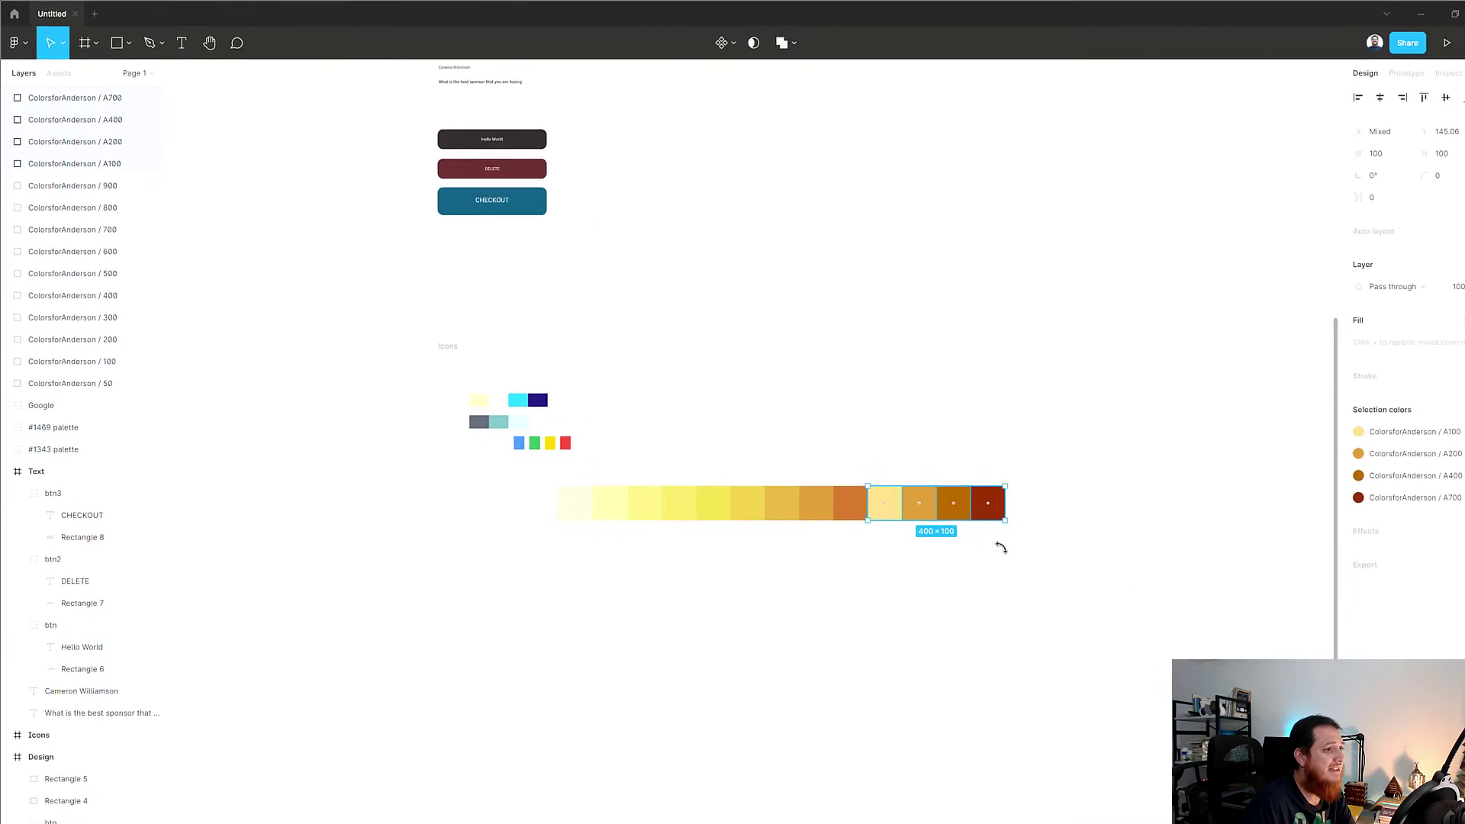
click(954, 540)
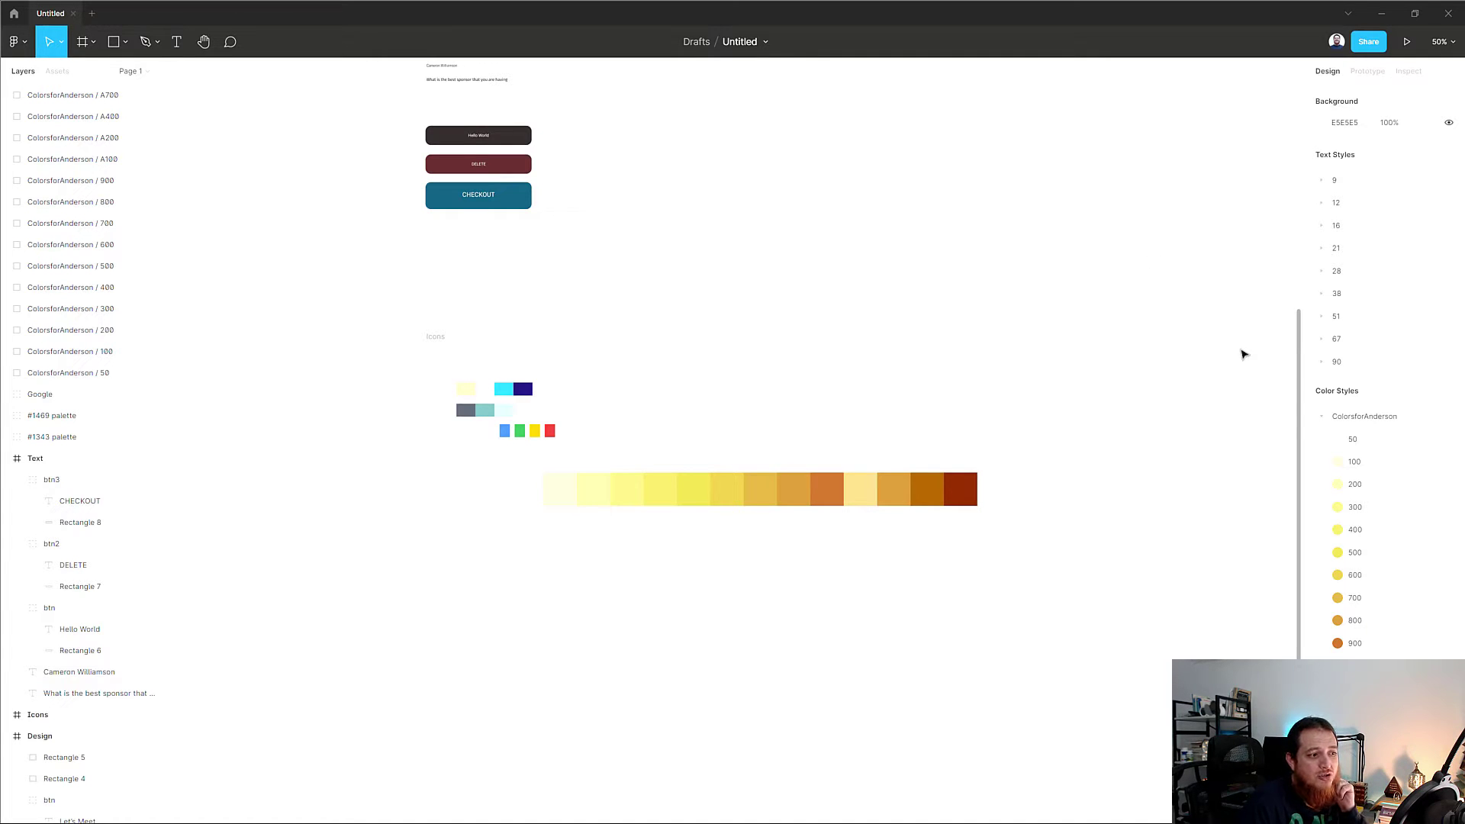
click(1322, 416)
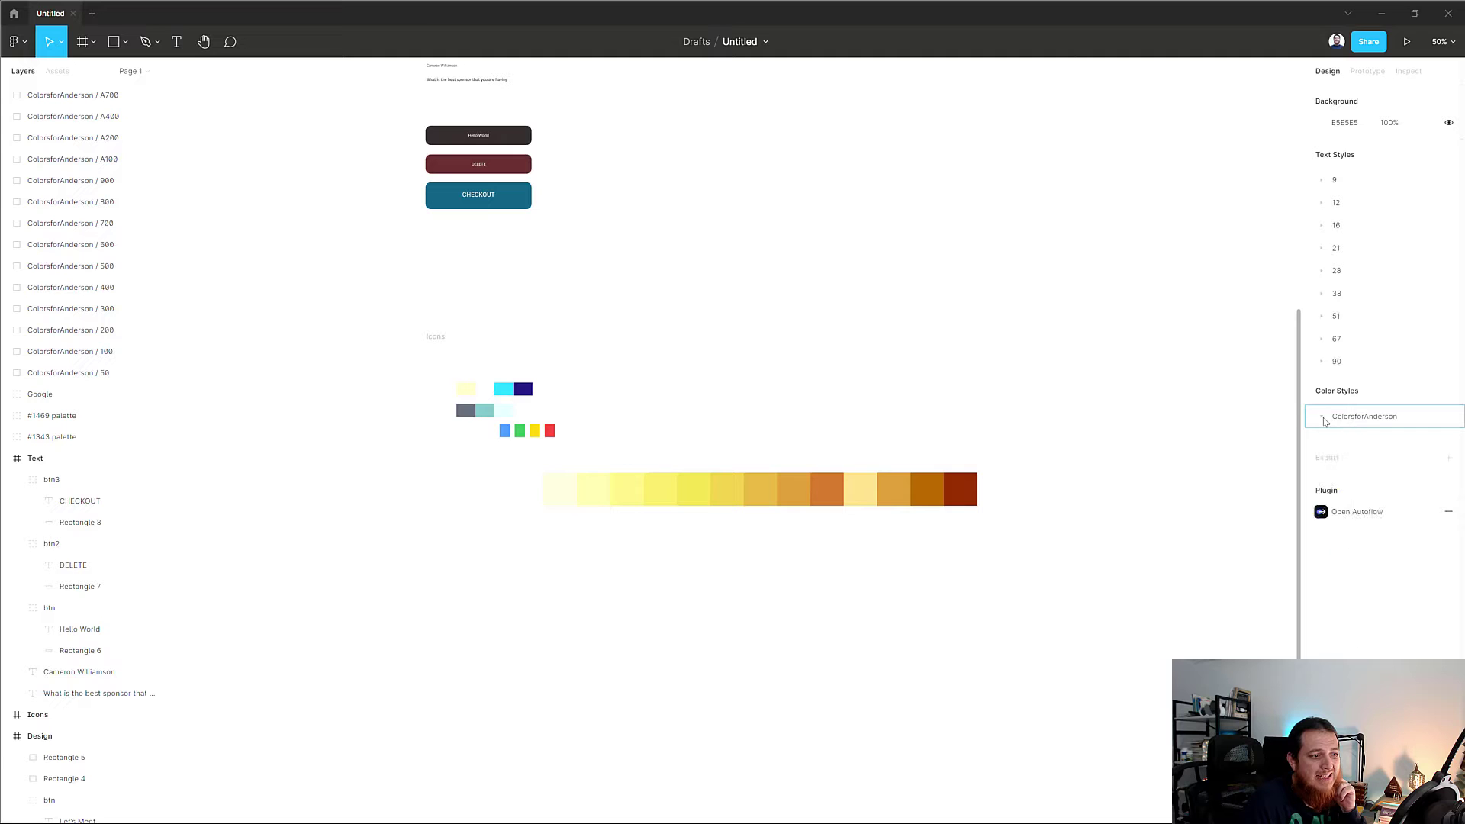
click(1323, 416)
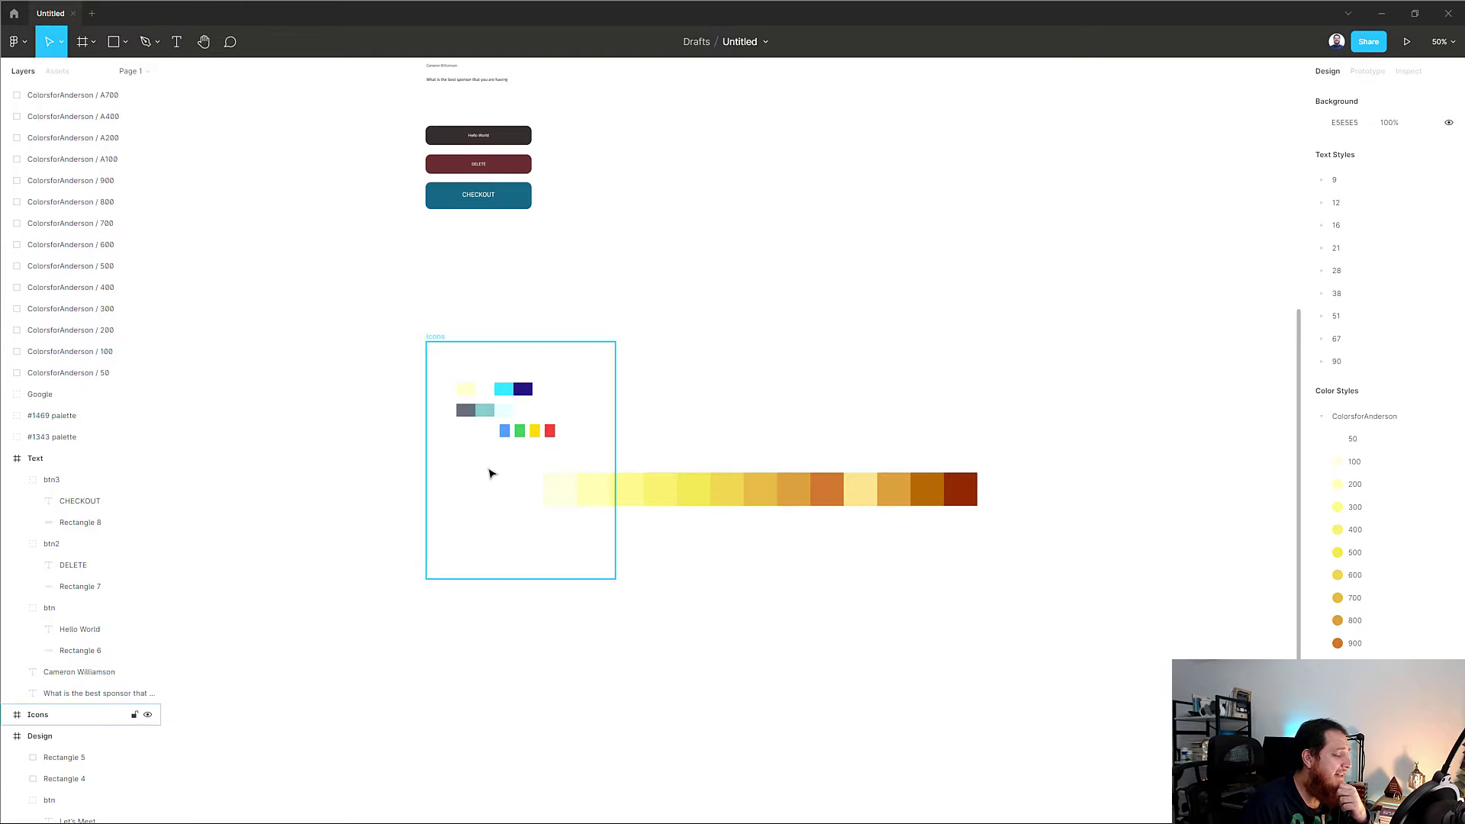
Reopen the Matercolor plugin, check the available palette types, and keep Primary for a second palette
key(ctrl+slash)
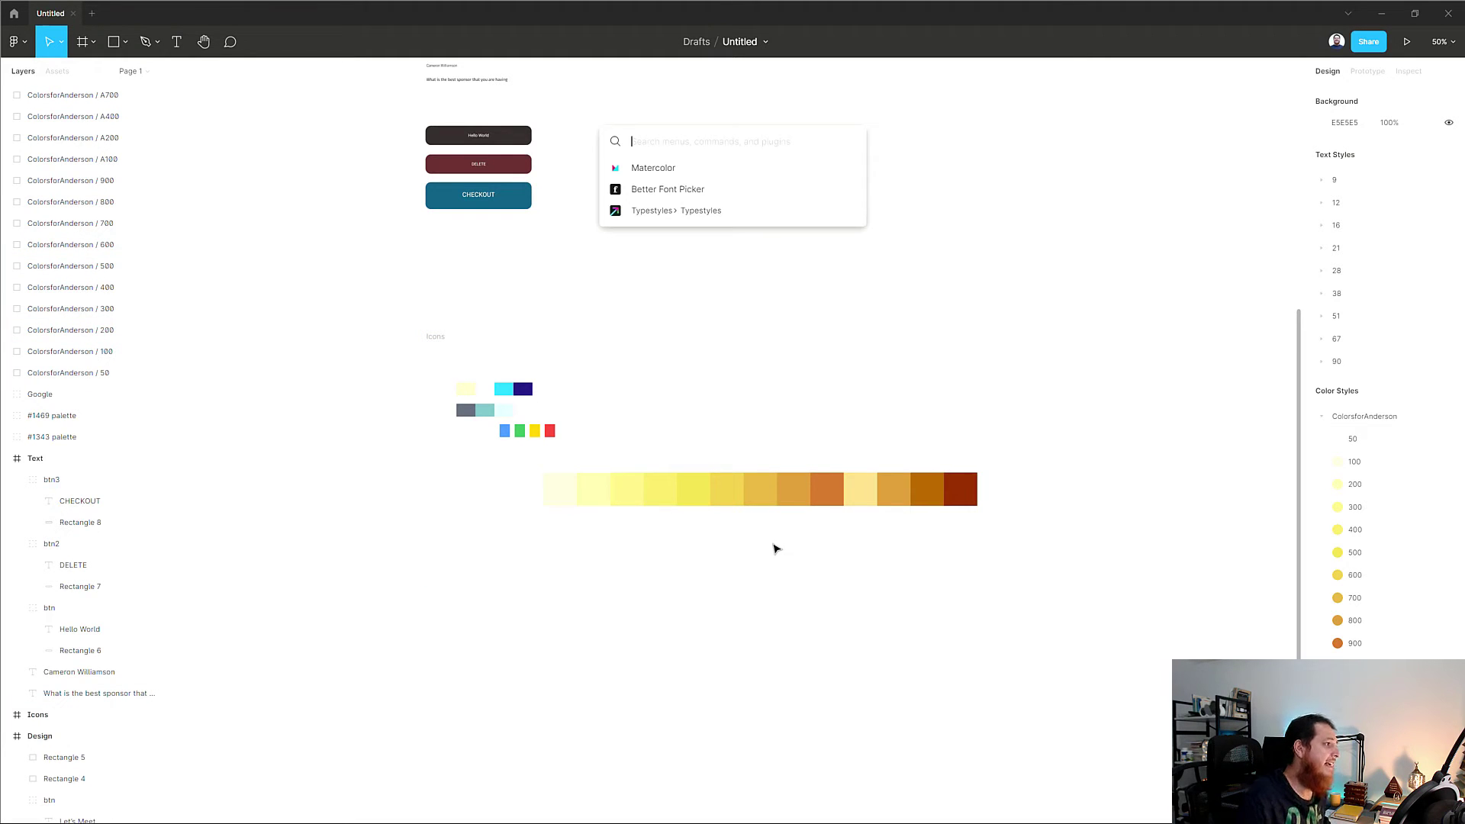
click(647, 168)
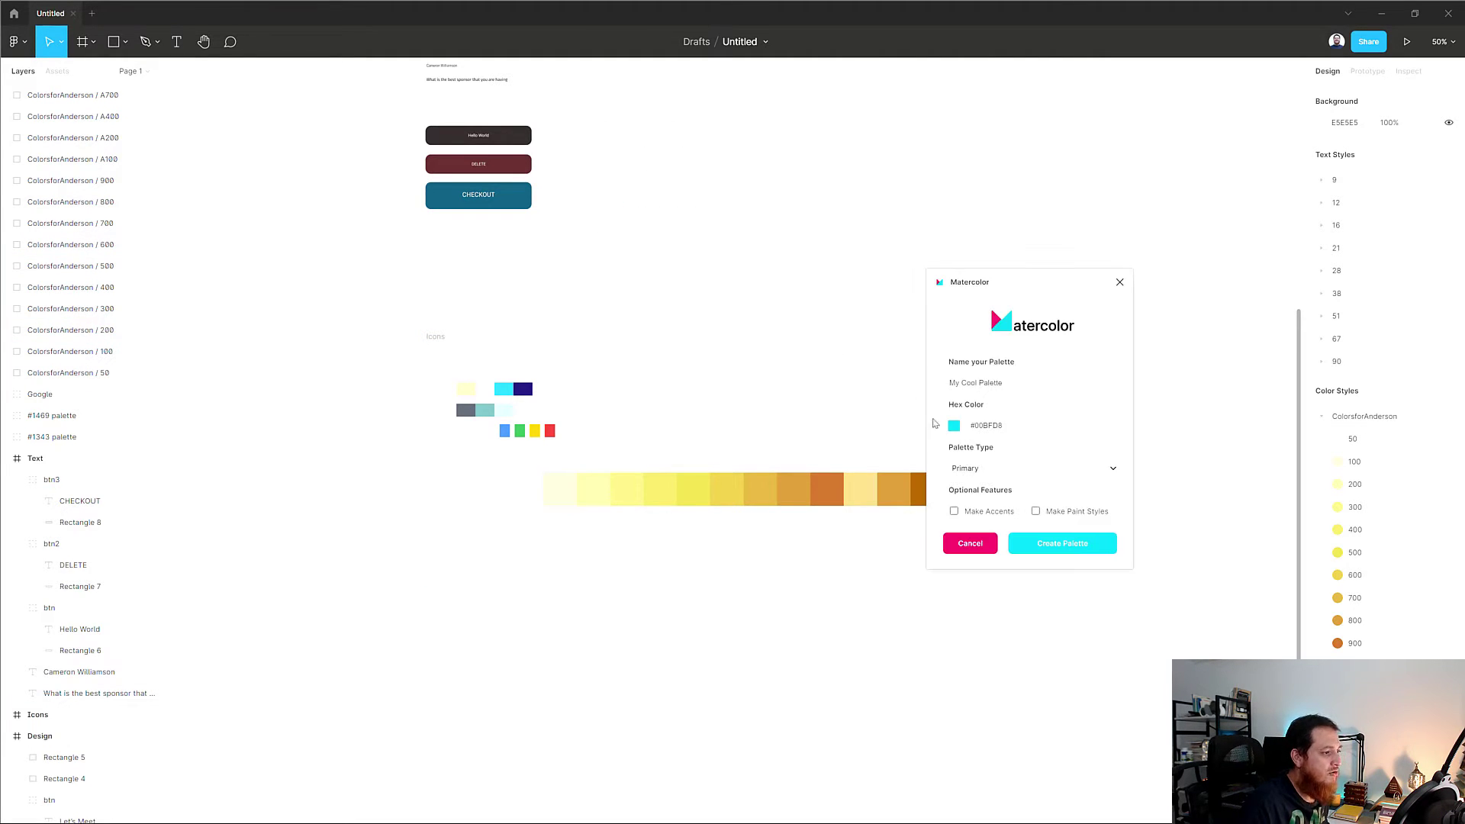
click(967, 471)
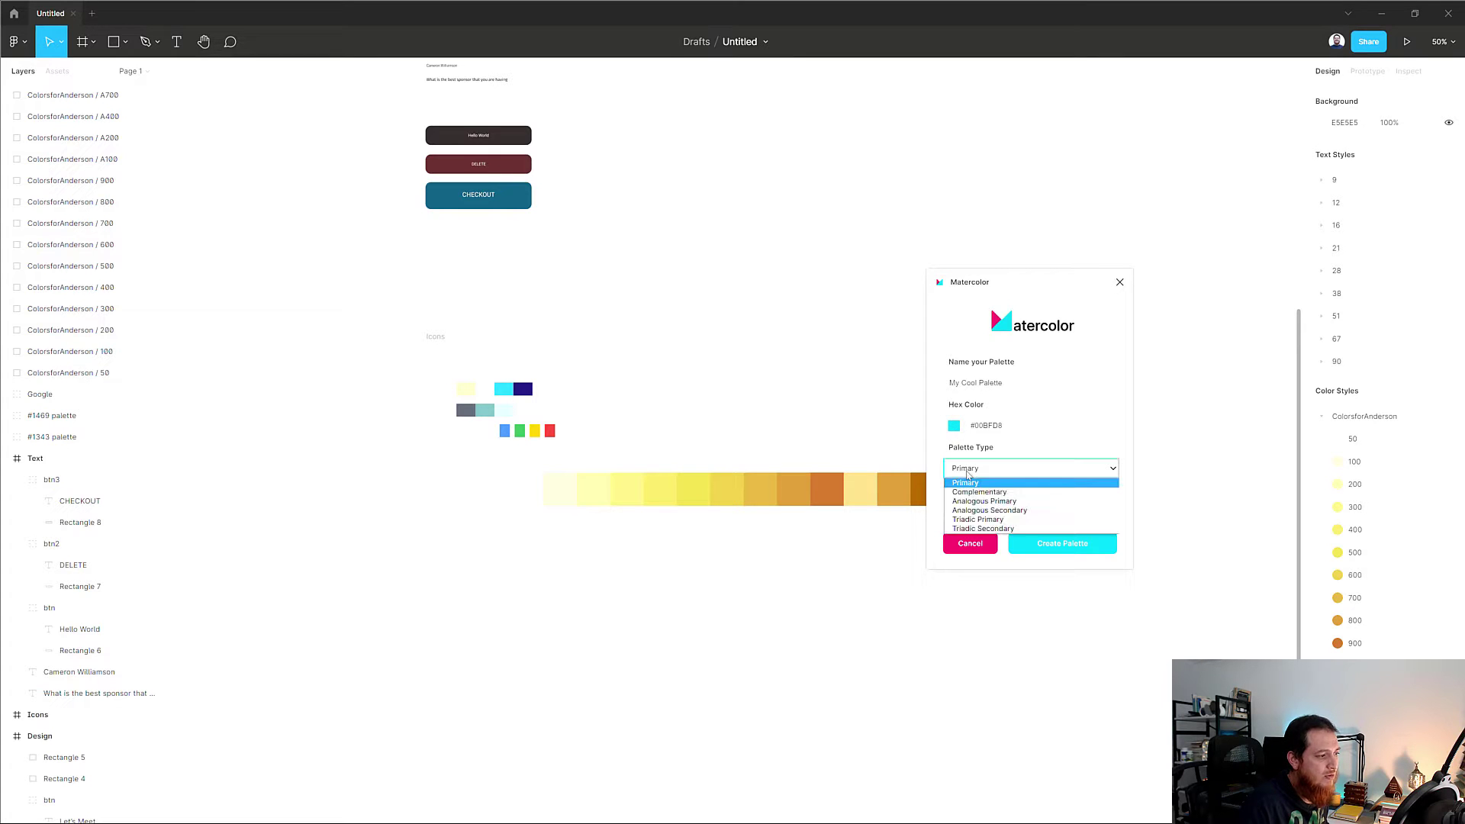
click(968, 473)
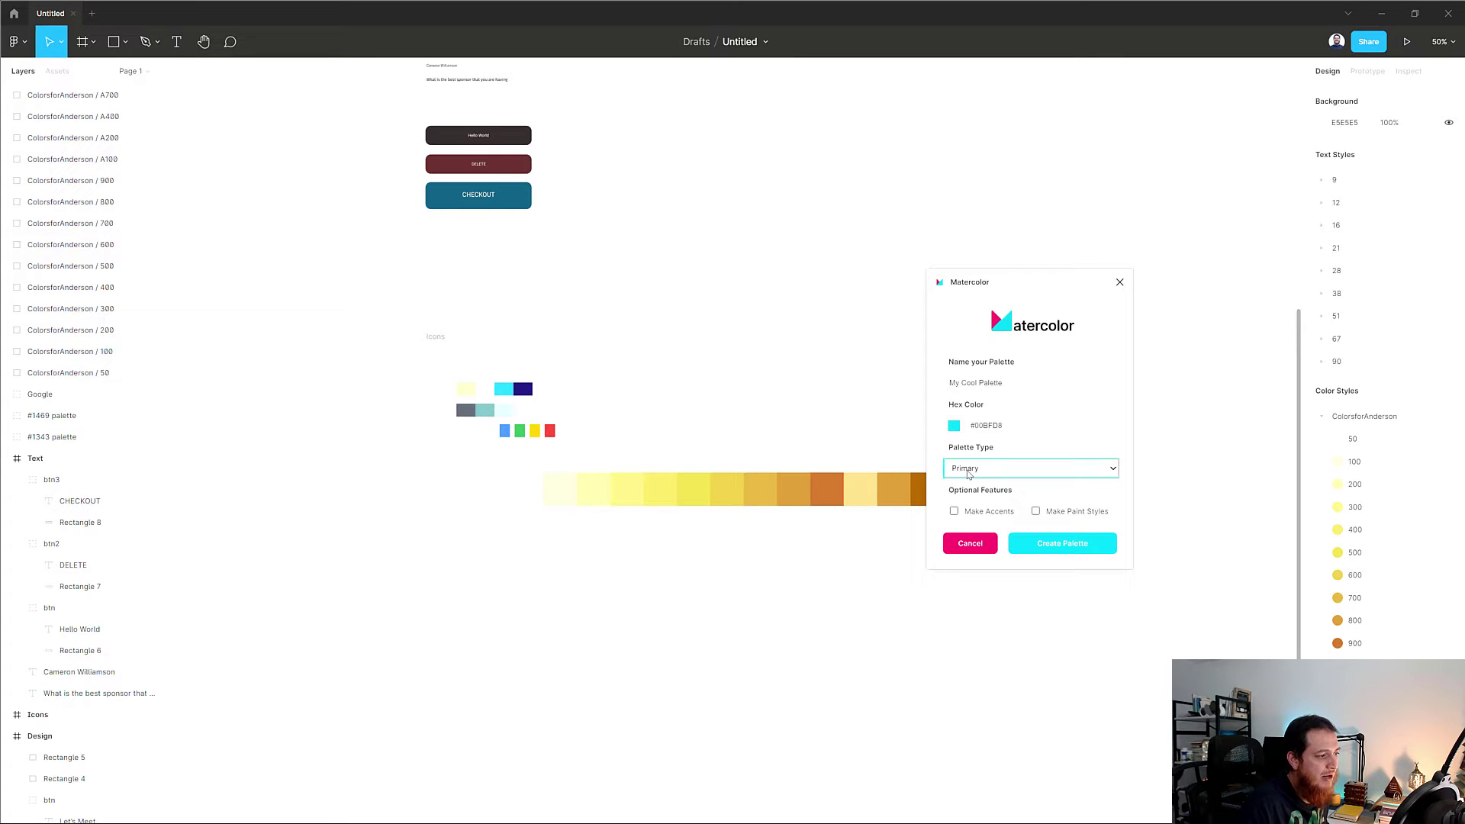
Name the palette "Colorfor" plus the person's name, enable Make Accents, and create it from the #00BFD8 base color
click(1013, 382)
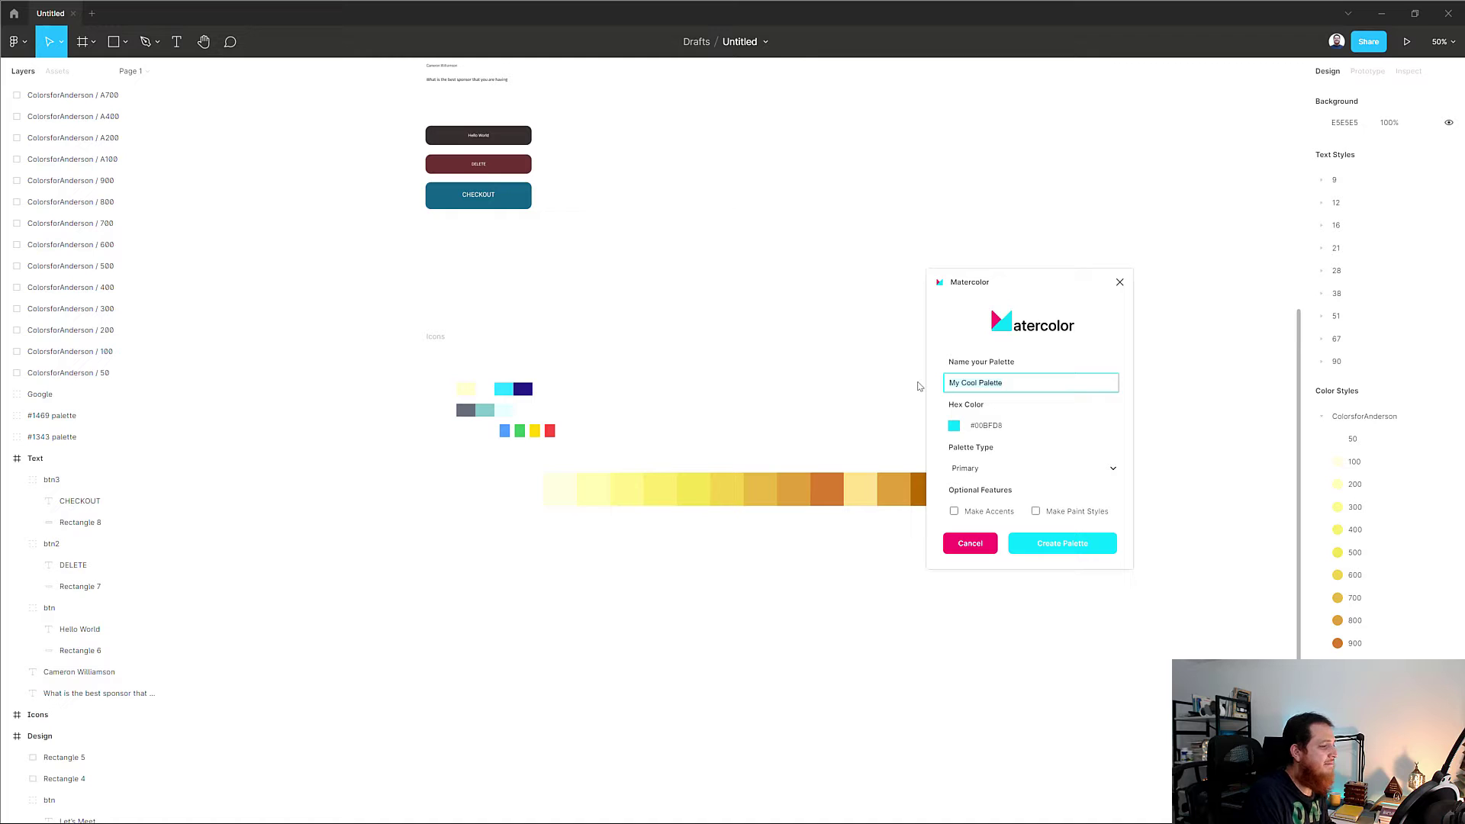
text(Colorfo)
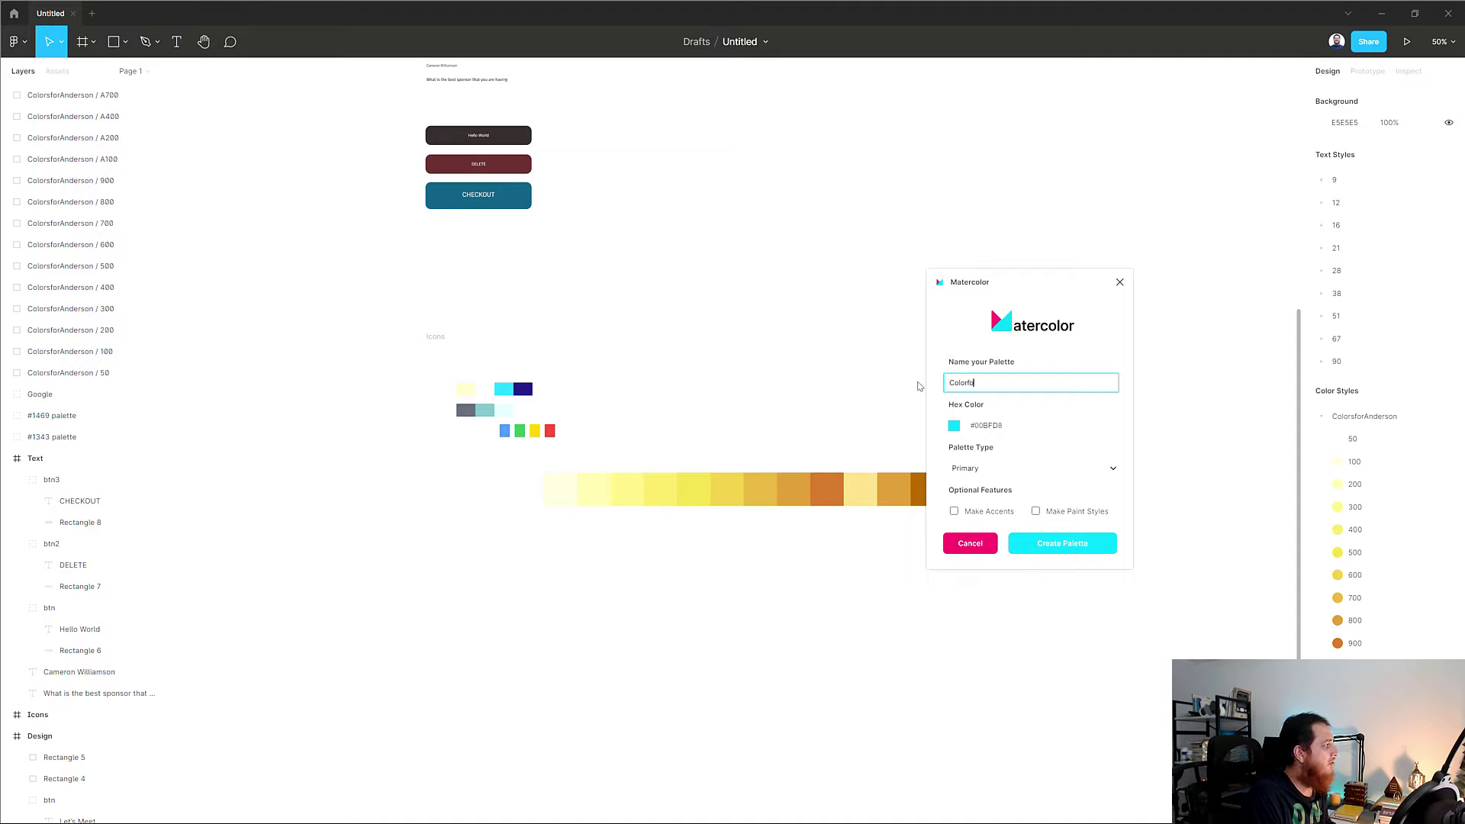
text(rAnder)
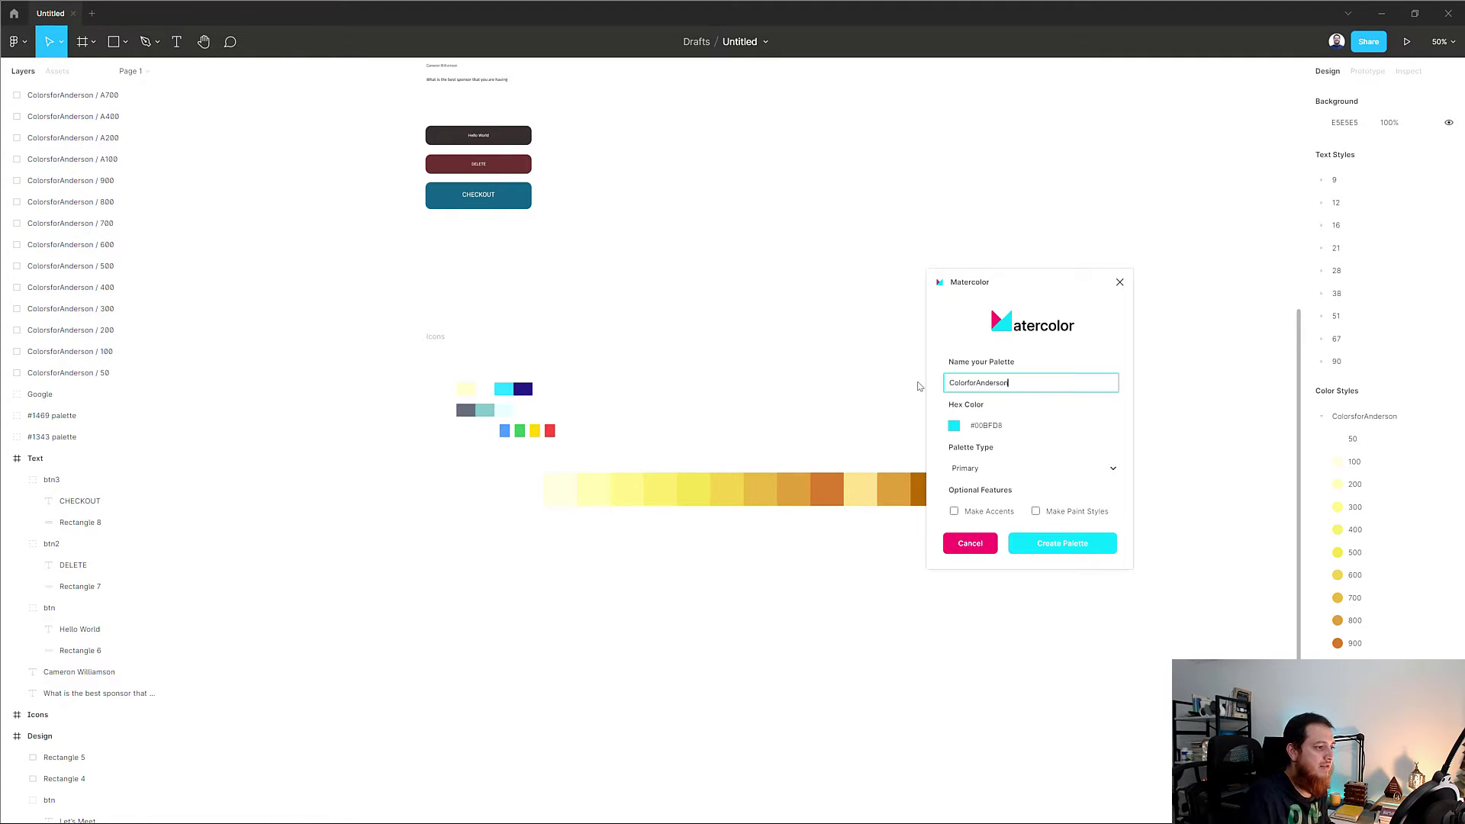
text(son)
click(954, 511)
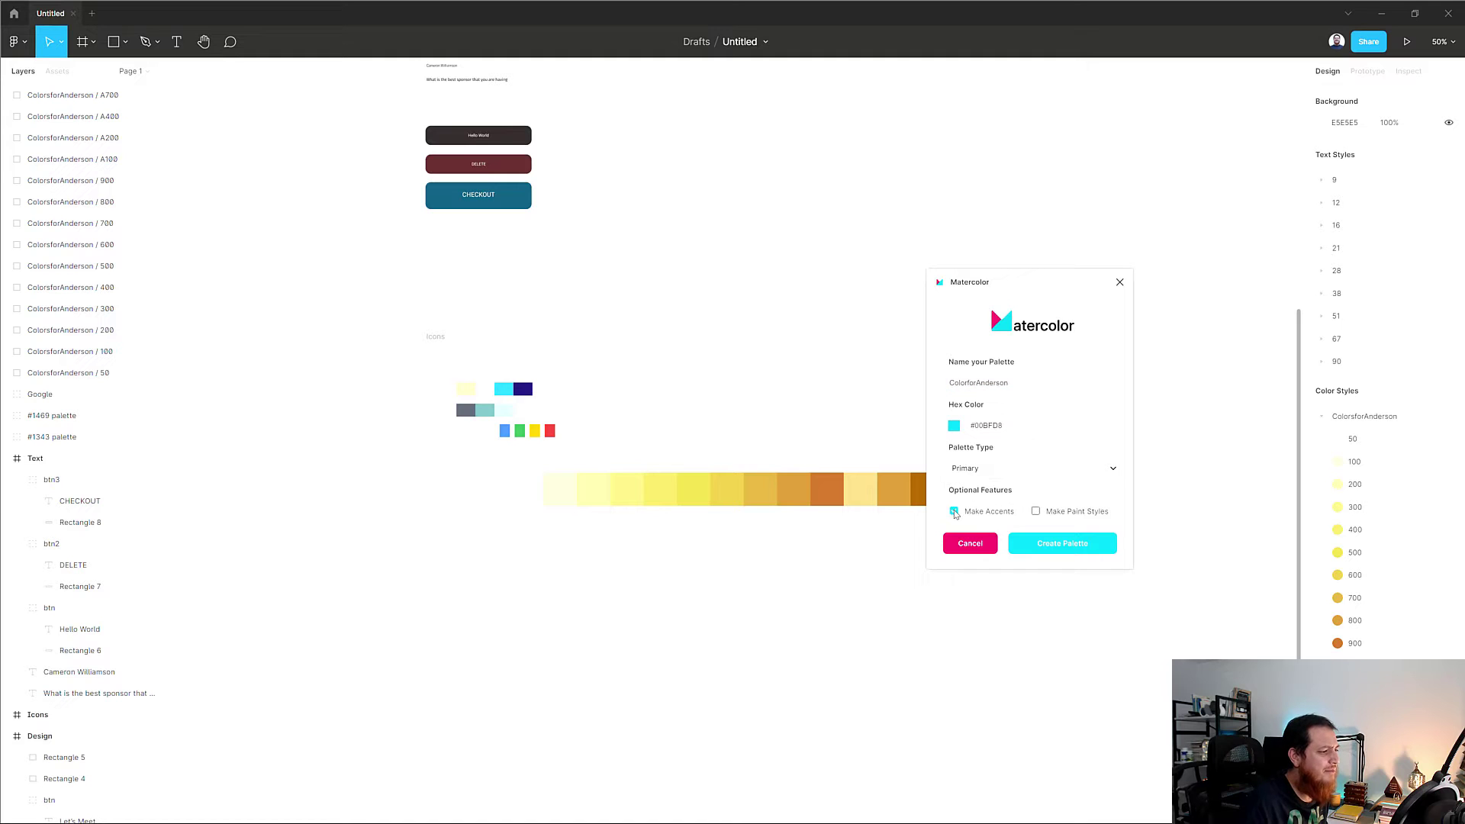
click(1058, 544)
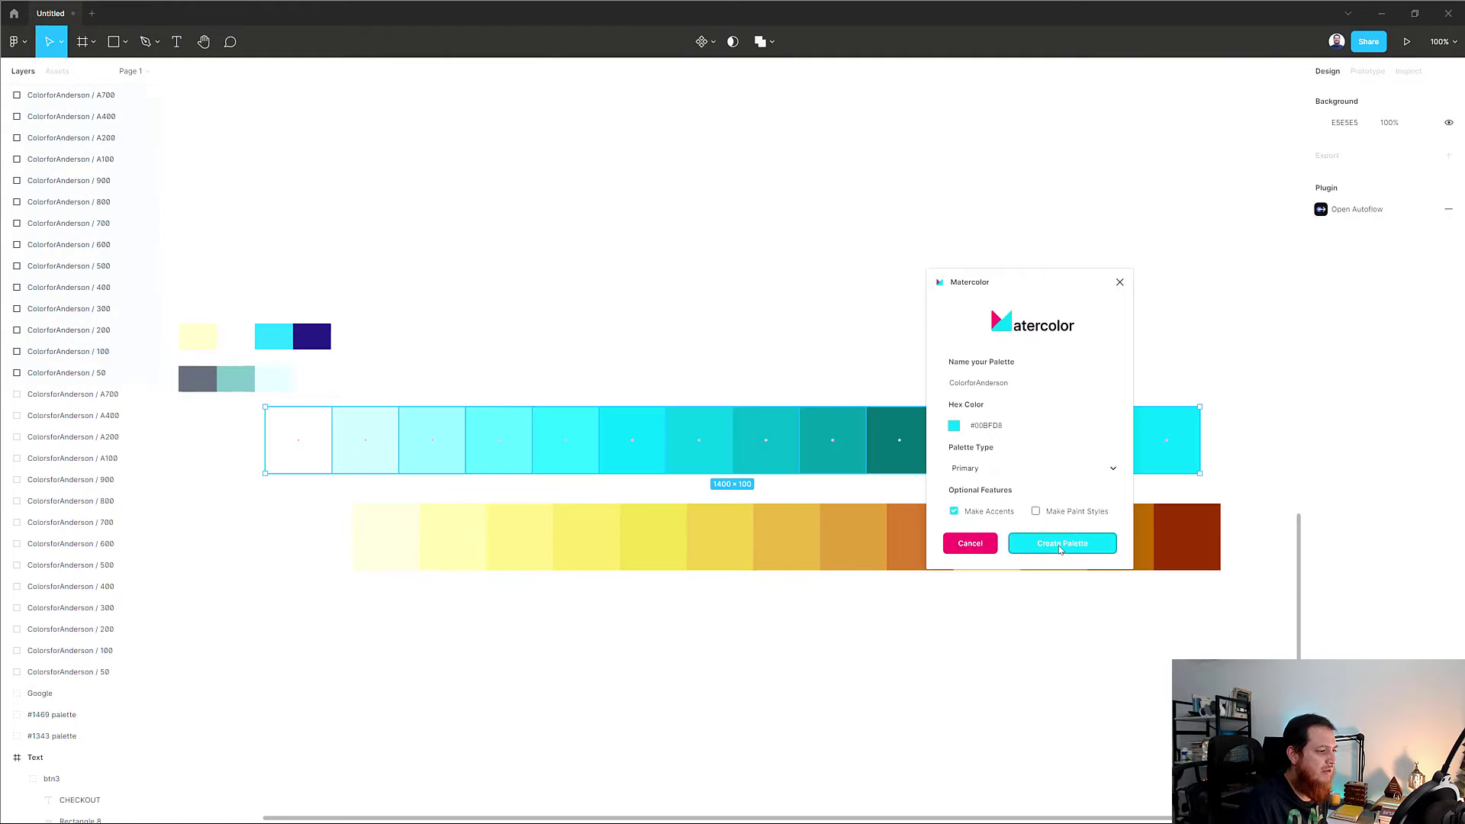
Enable Make Paint Styles and create the Primary cyan palette again with color styles
click(1006, 611)
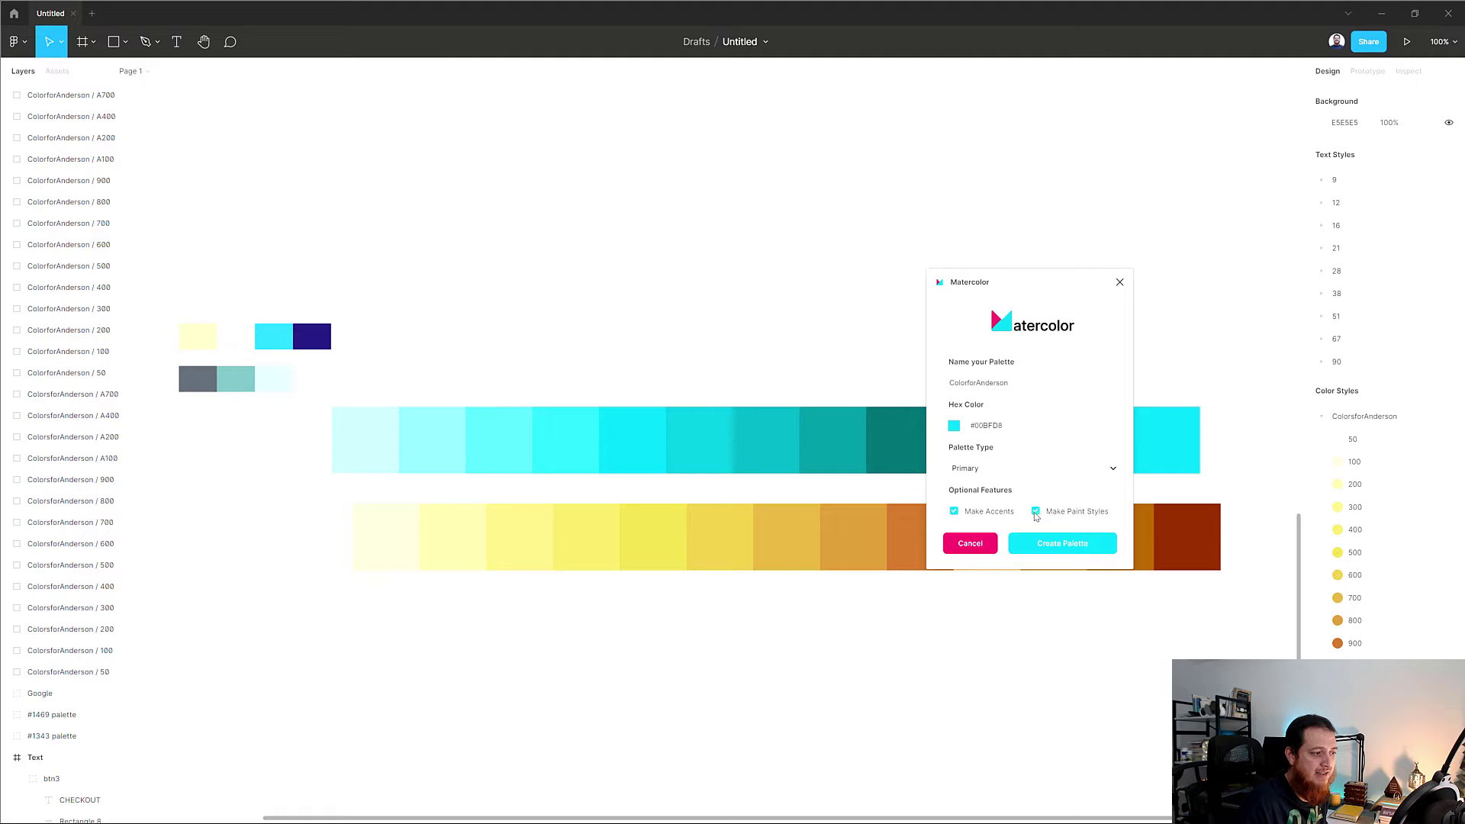
click(1045, 544)
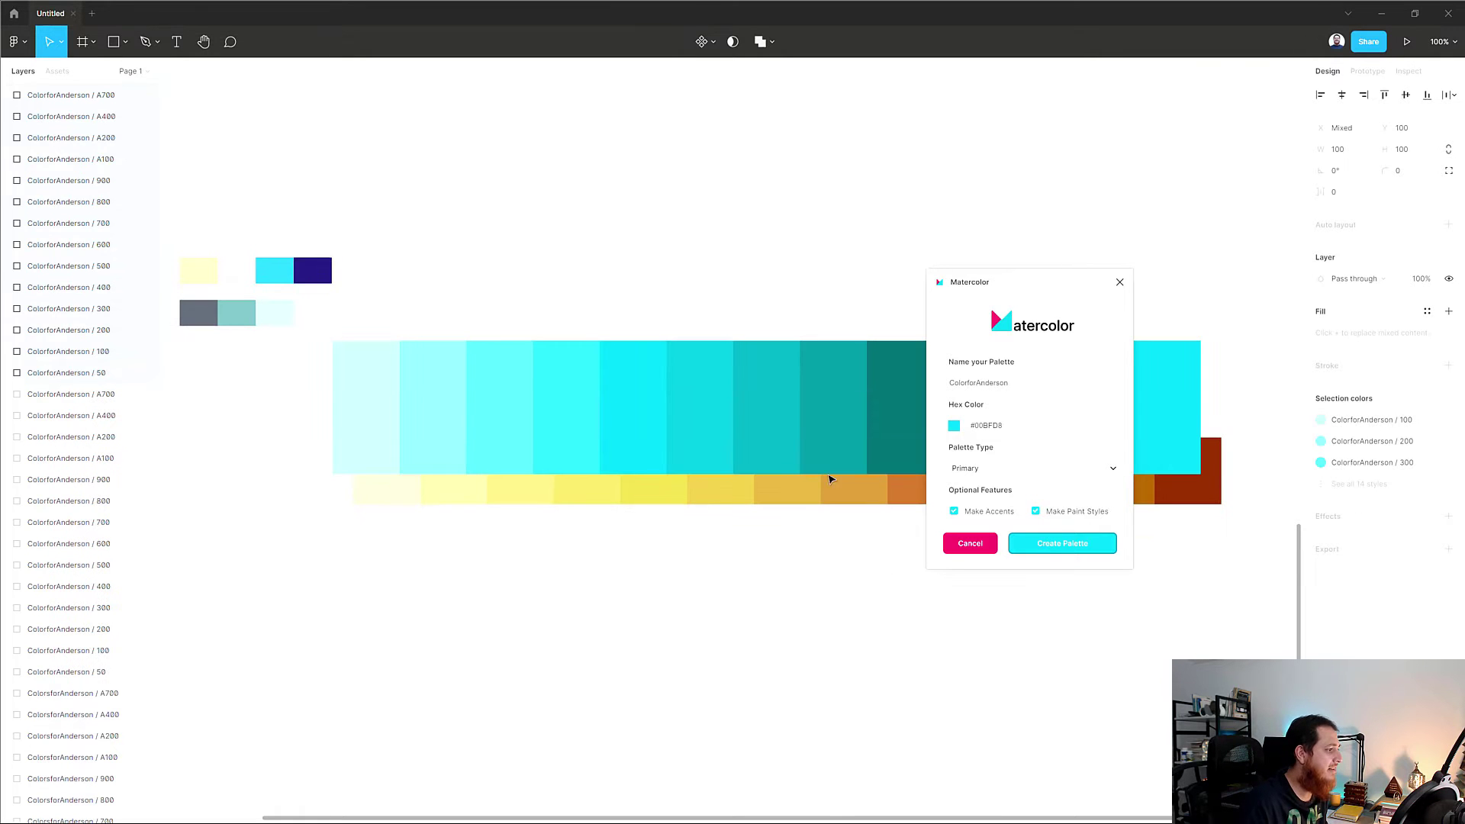
Move the middle swatch in the upper row of the new cyan palette slightly out of line and deselect it
click(716, 396)
mouse_move(716, 396)
mouse_down()
mouse_move(736, 330)
mouse_move(707, 391)
mouse_up()
click(804, 660)
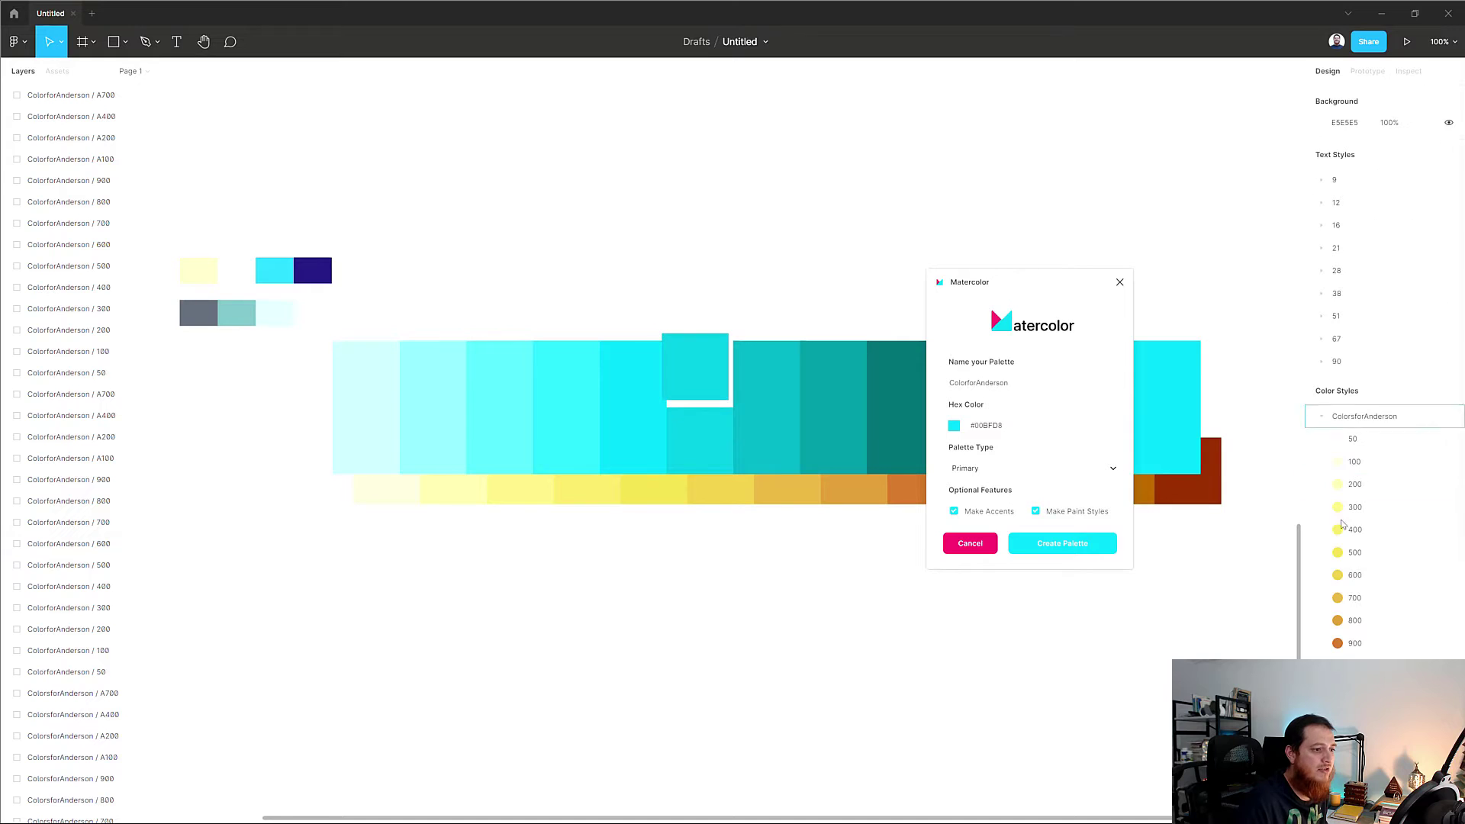
Check the two generated color style groups, leave both collapsed, and close the Matercolor plugin
click(1322, 418)
click(1323, 440)
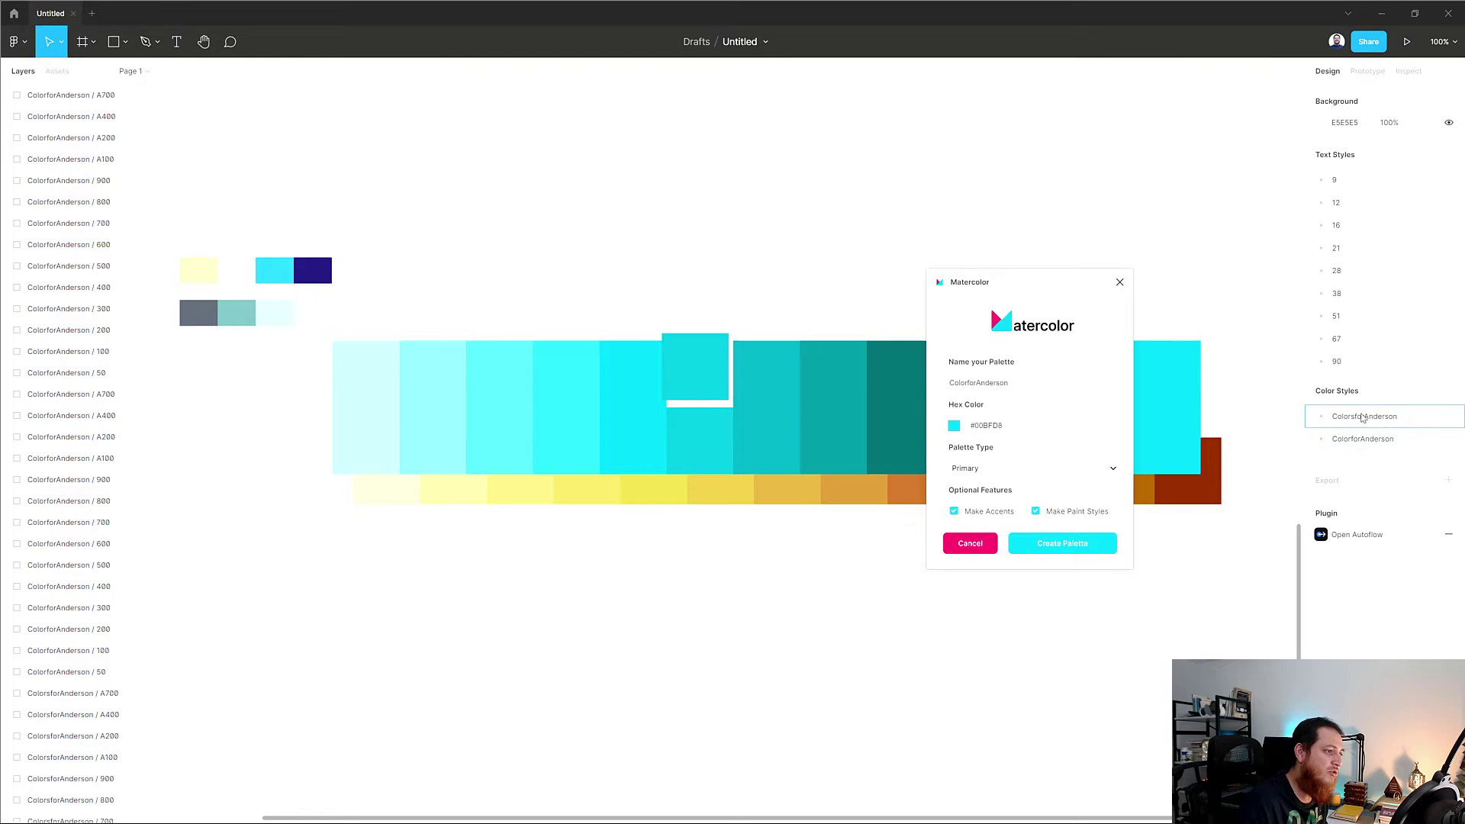
click(1323, 417)
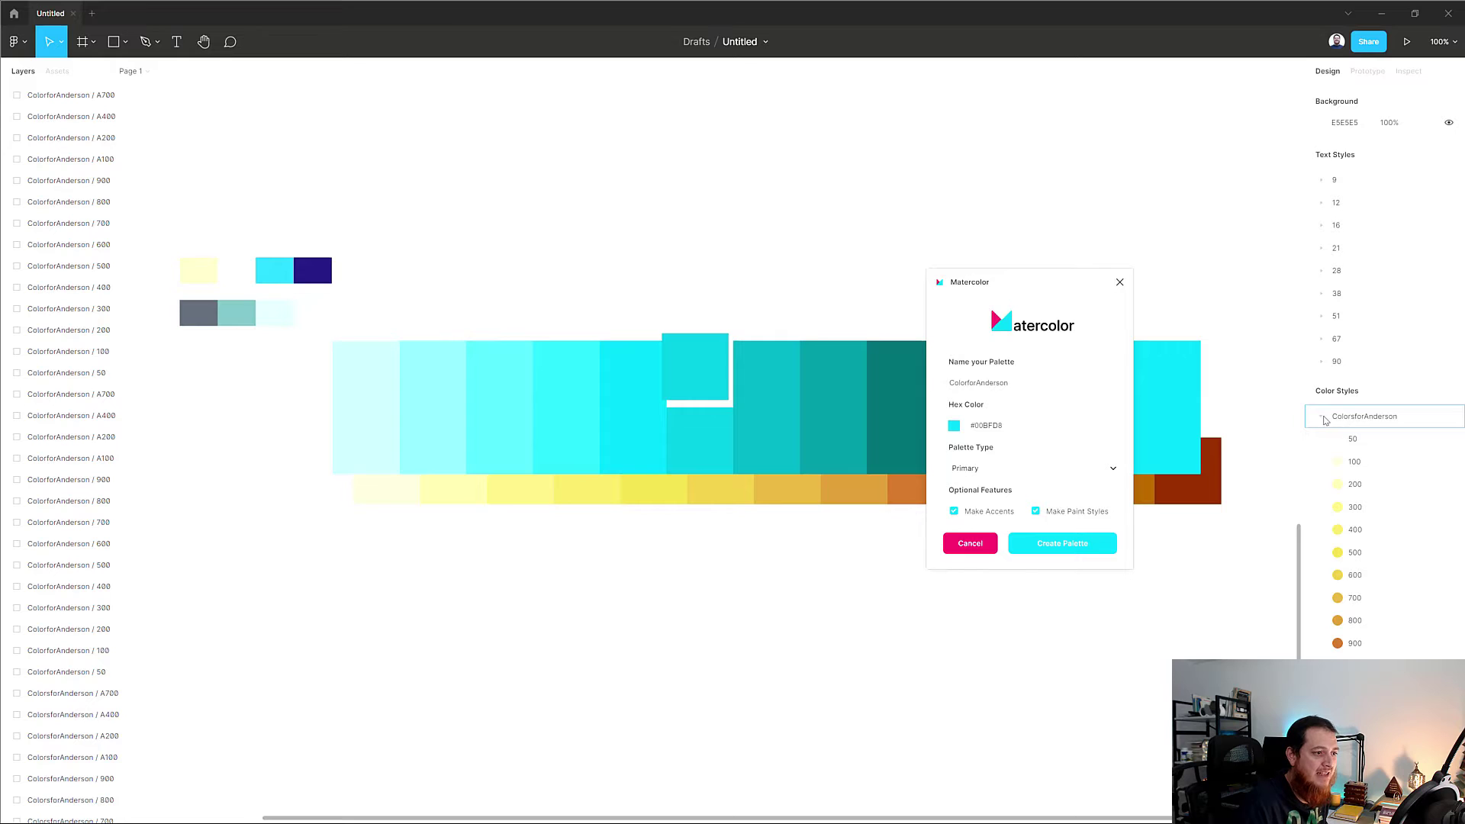
click(1322, 418)
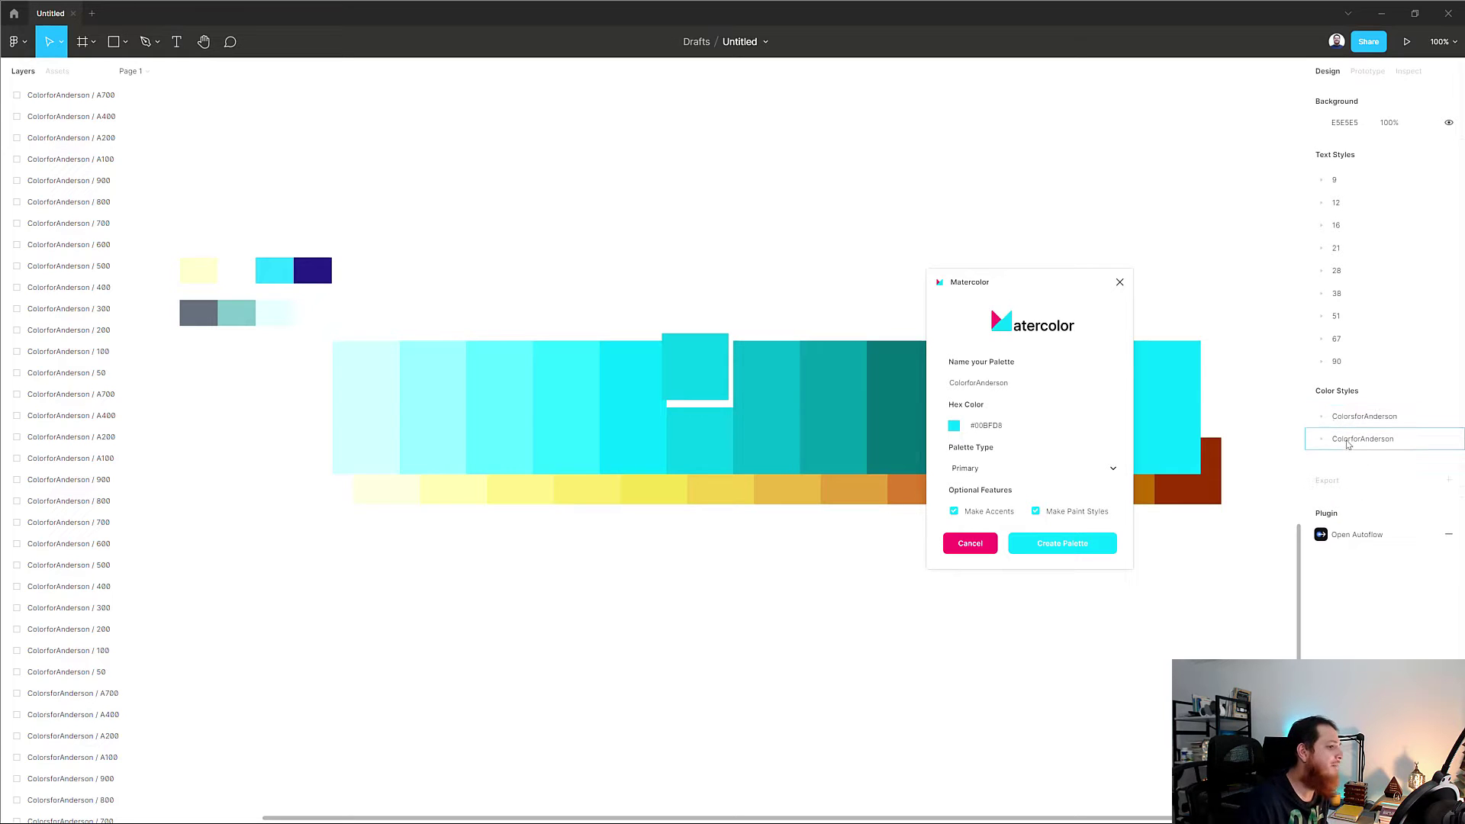
click(1119, 282)
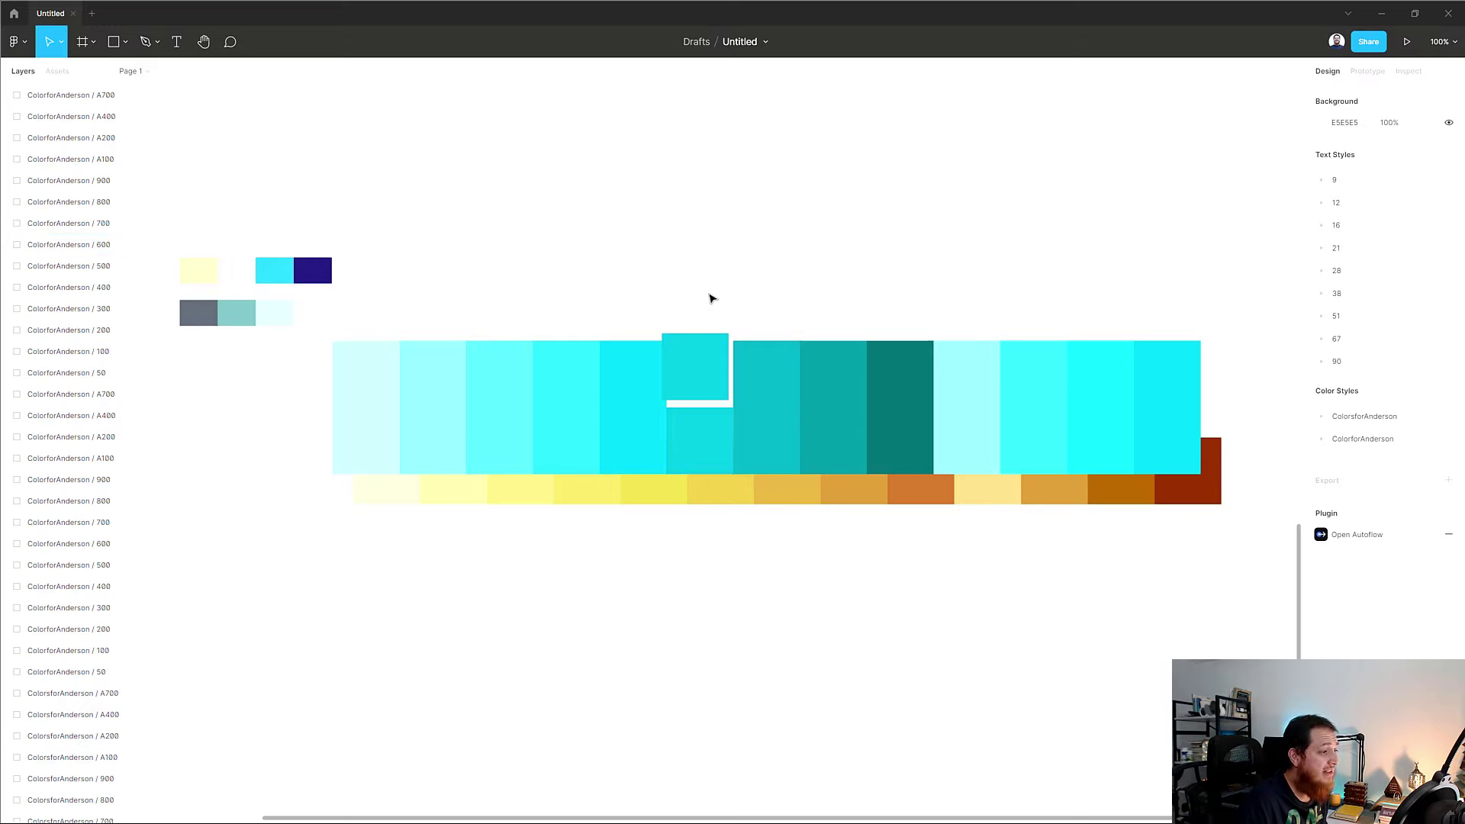
Inspect the fill colors of the 900, A200 and A400 swatches in the cyan palette
click(900, 390)
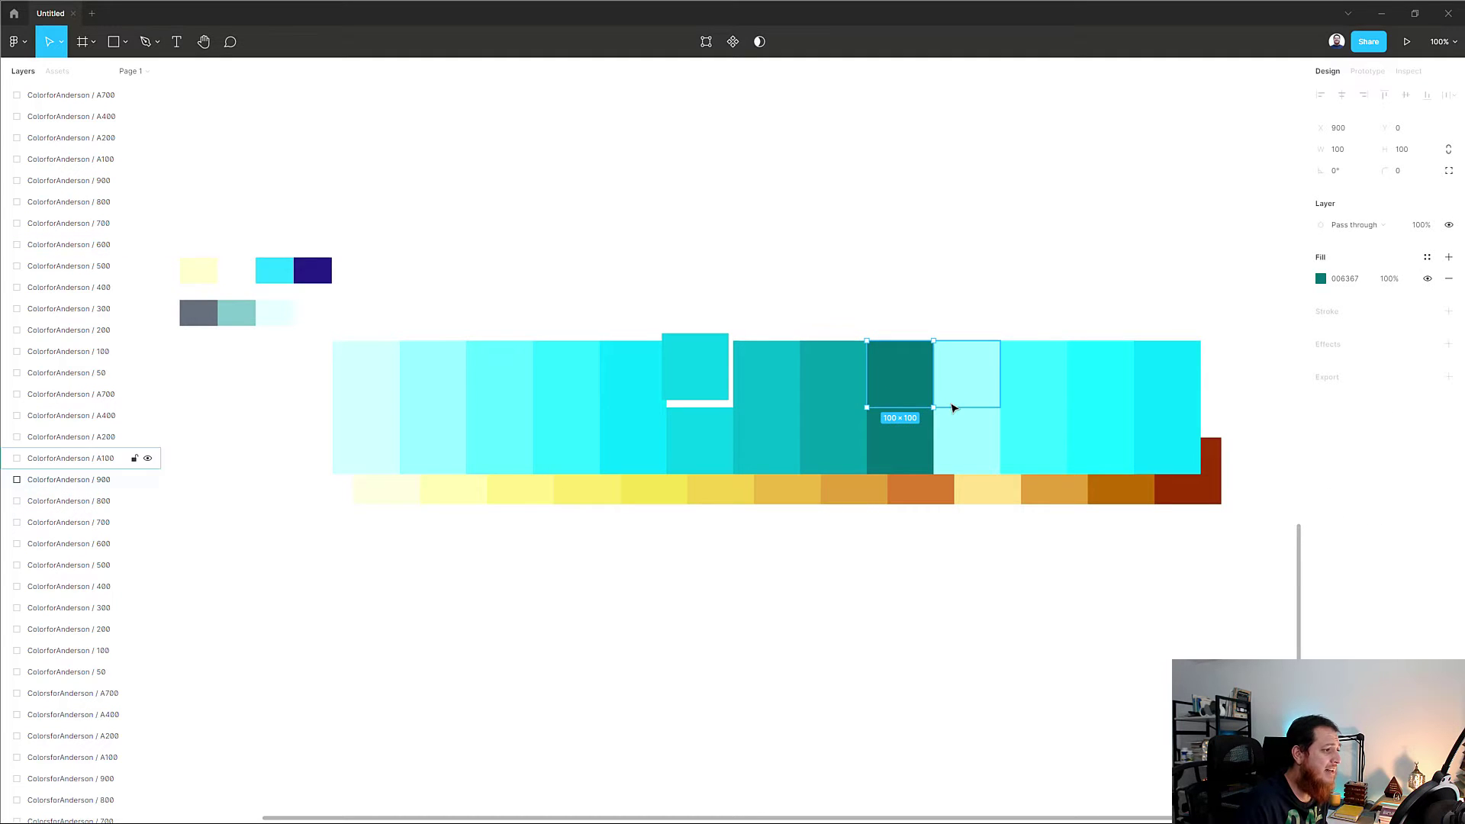
click(1053, 381)
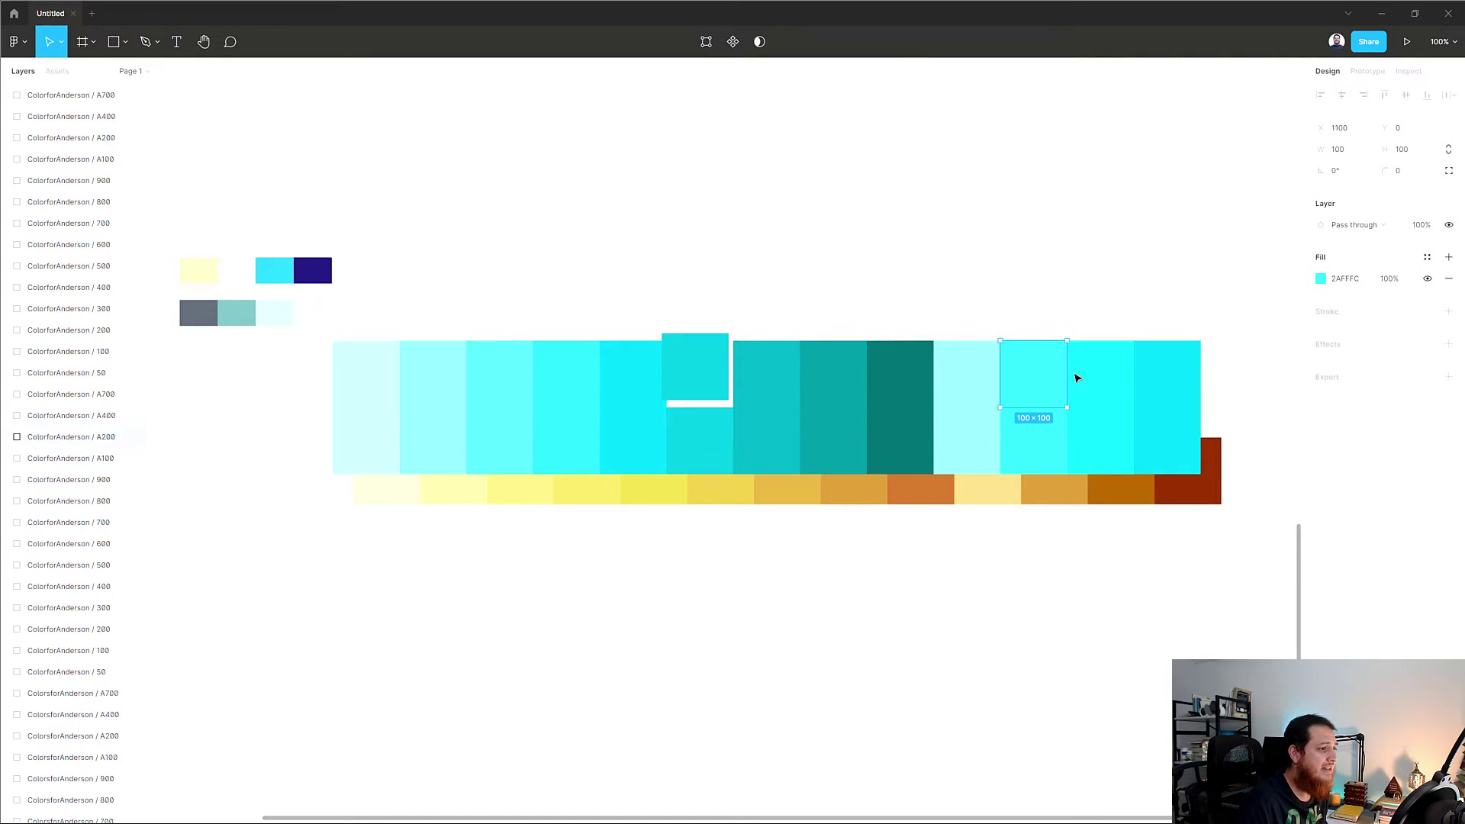
click(1086, 377)
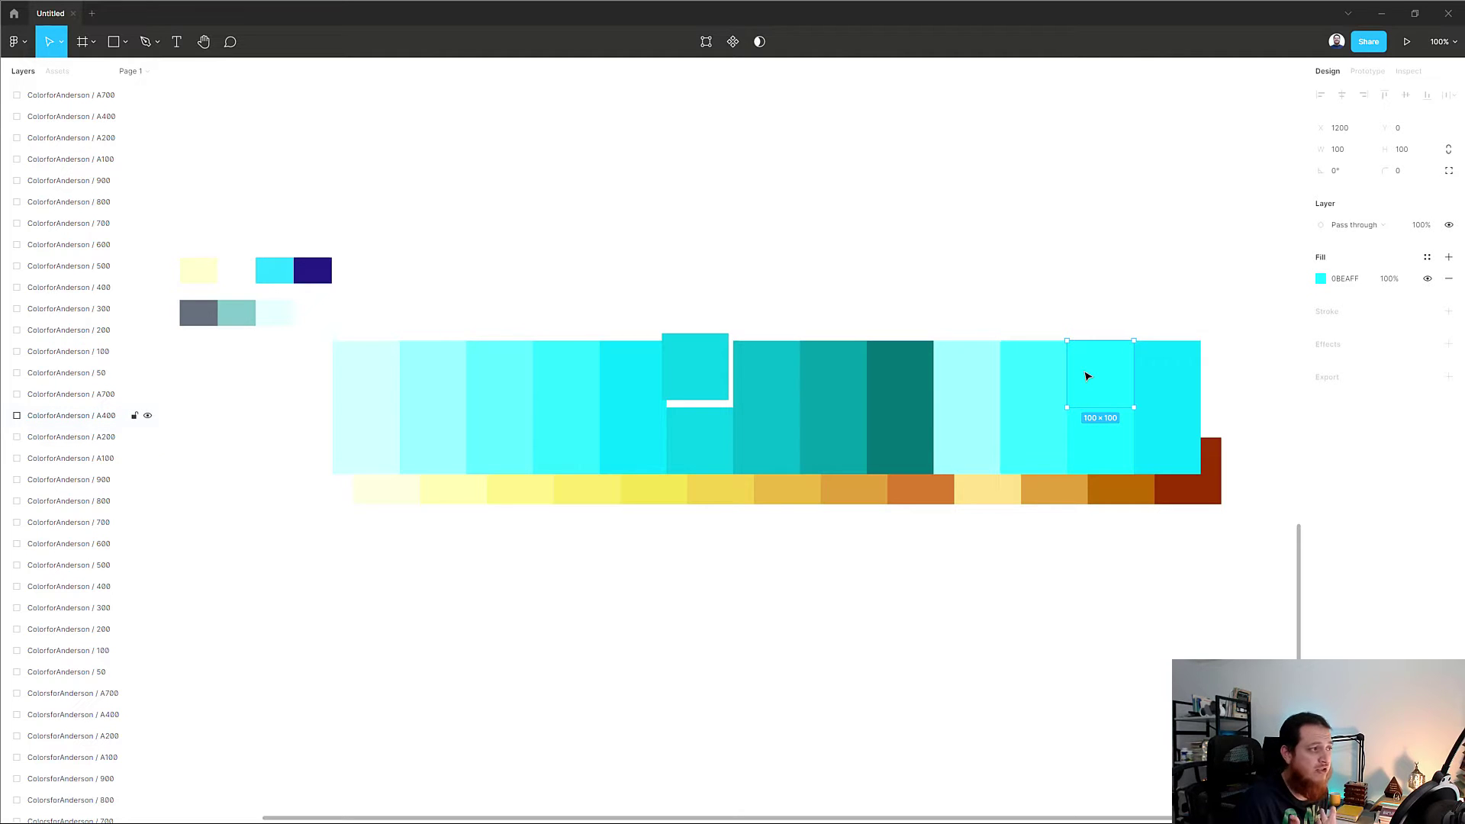
click(851, 308)
Find and run the Color Kit plugin, and reposition its window so all the shade settings are accessible
key(ctrl+slash)
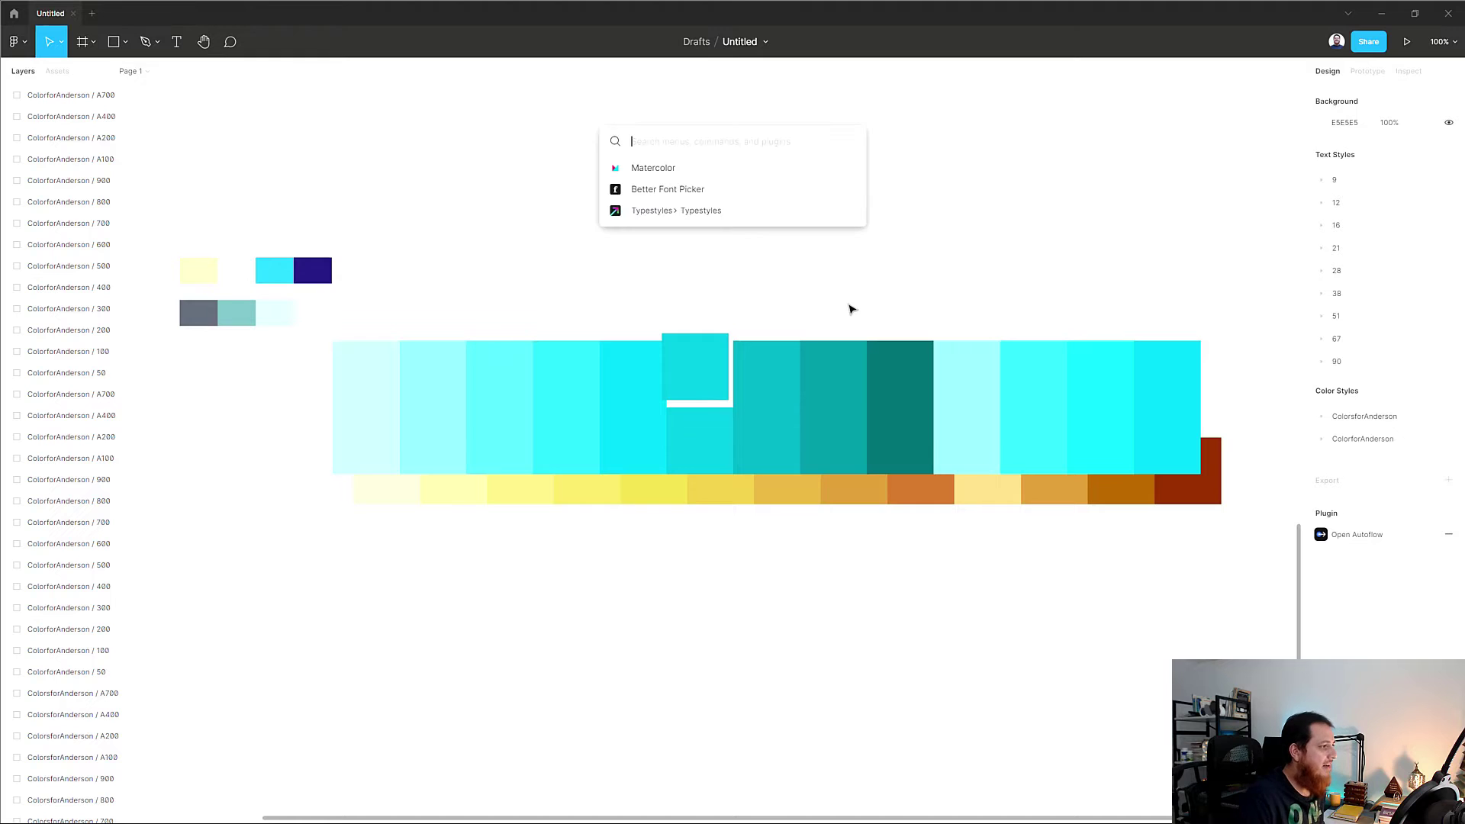
key(Escape)
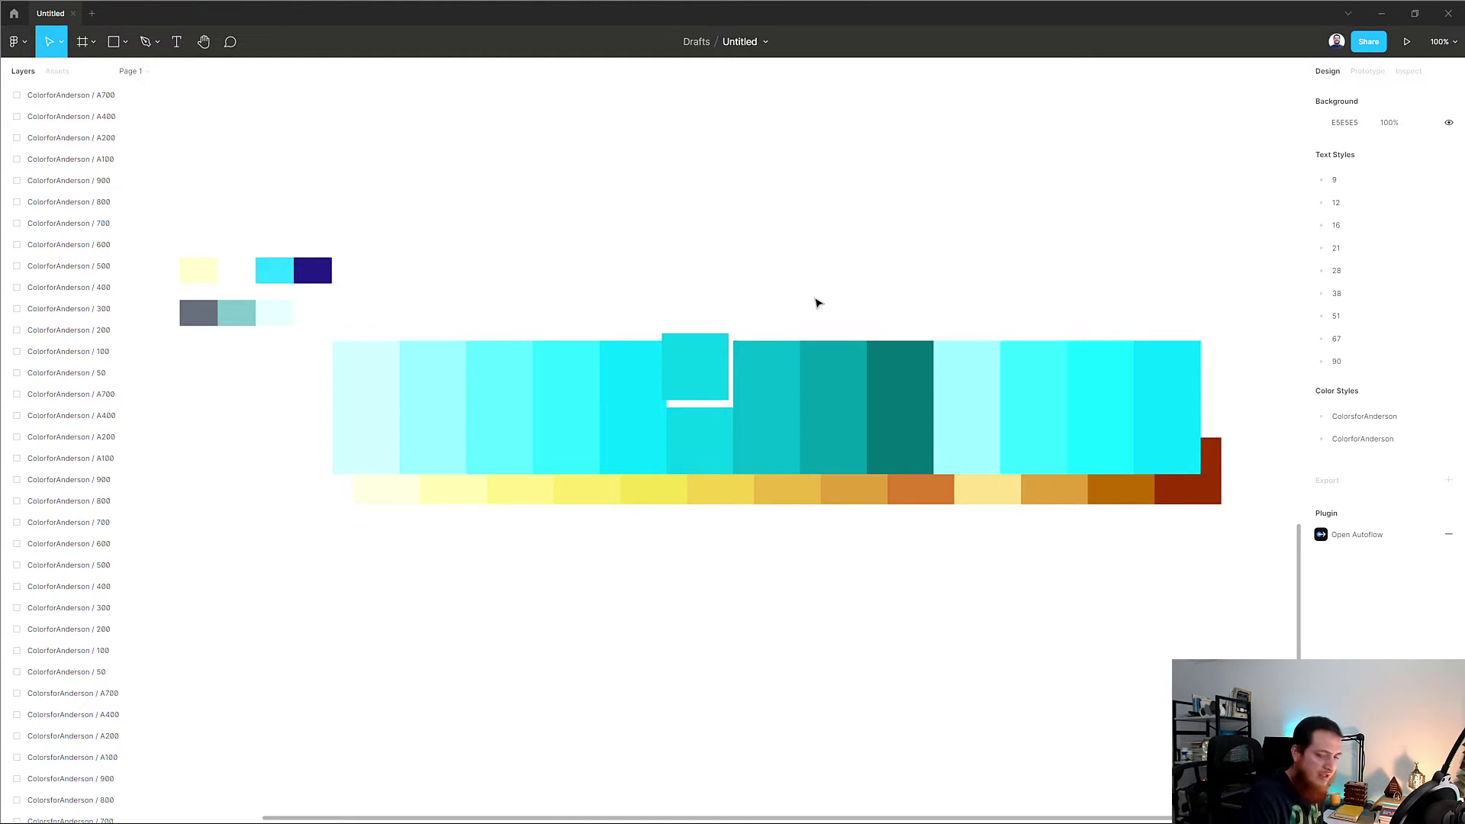
key(ctrl+slash)
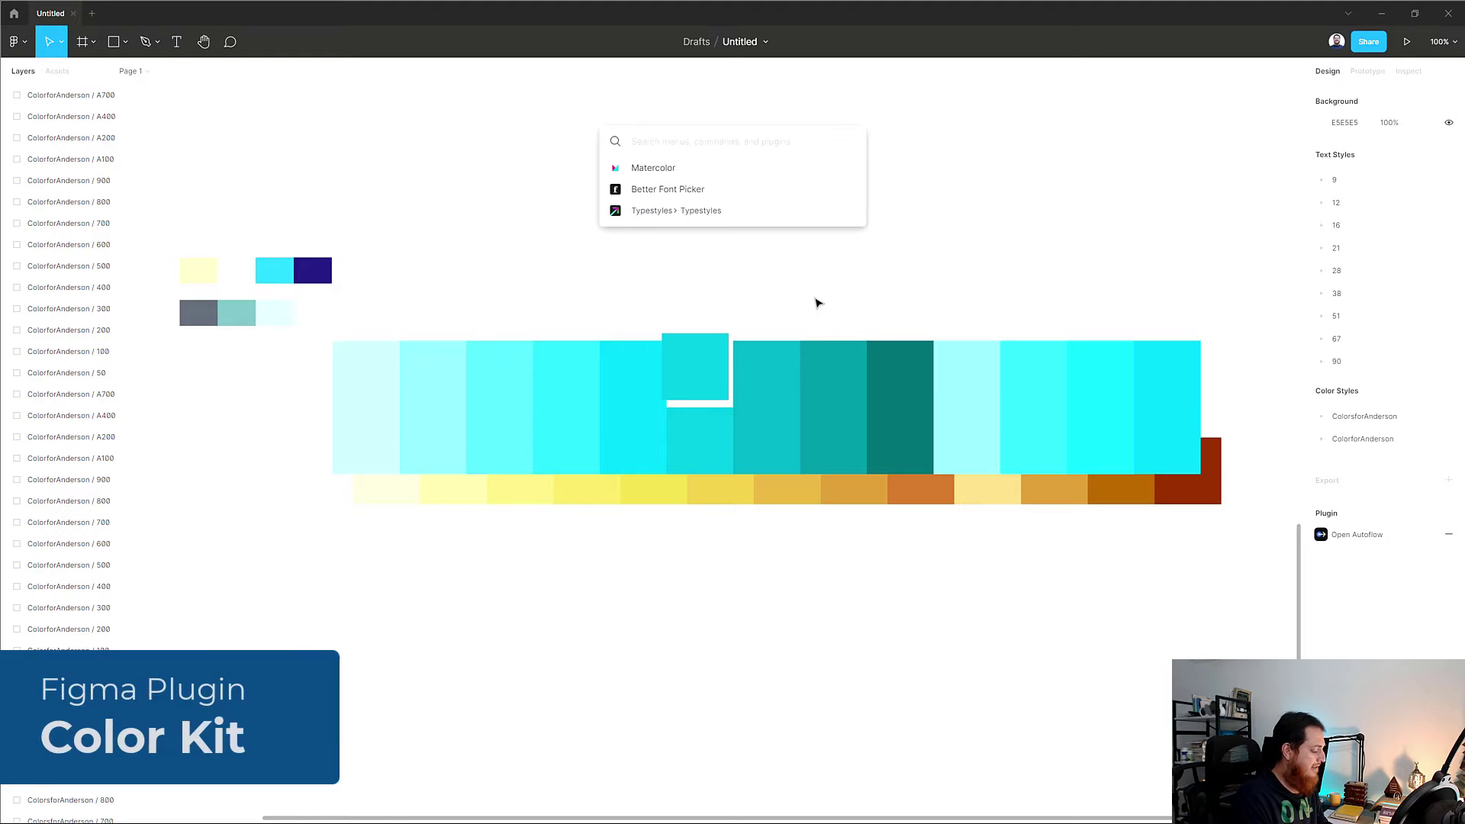
text(color ki)
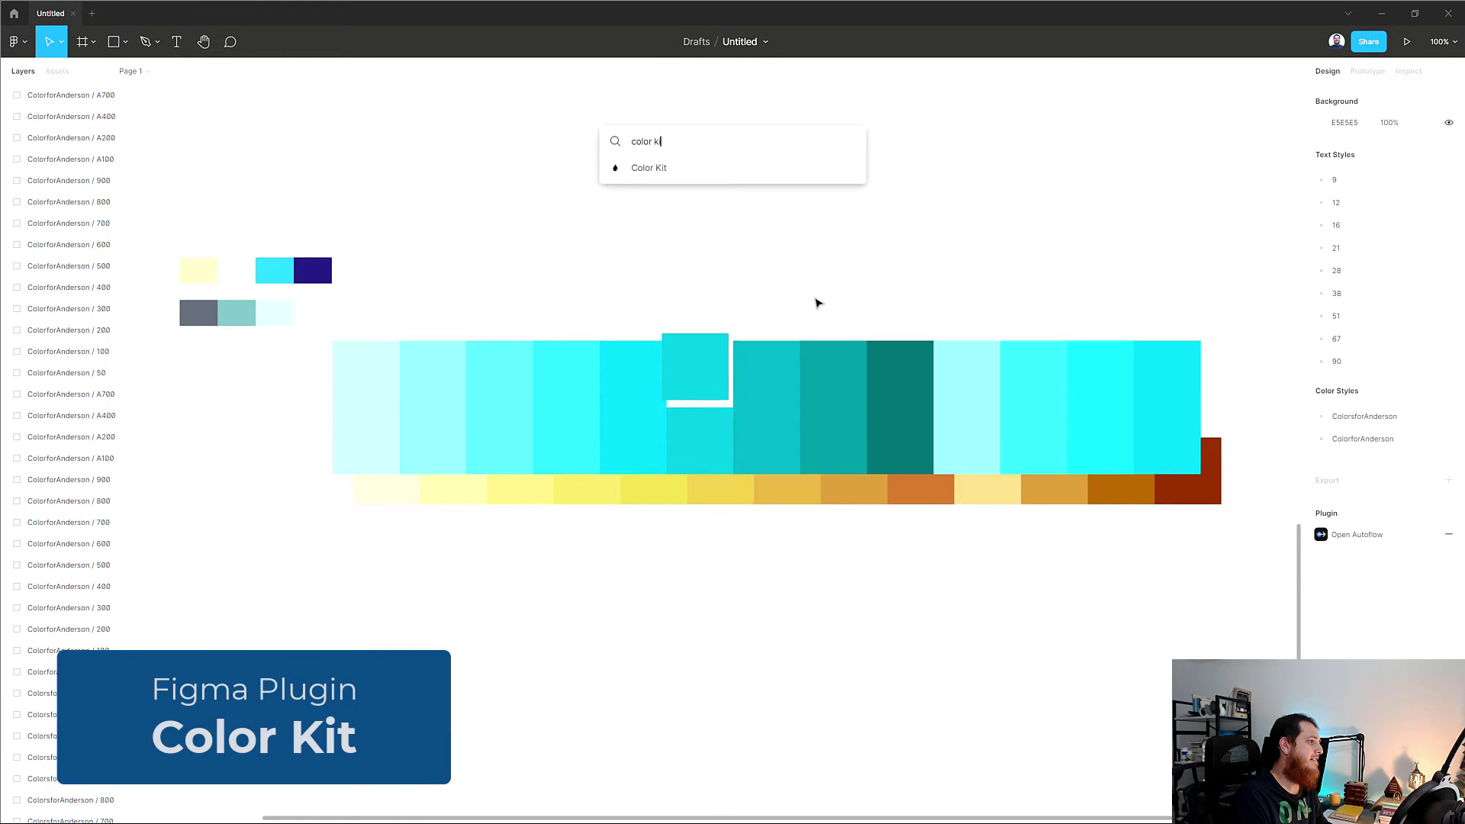
click(830, 210)
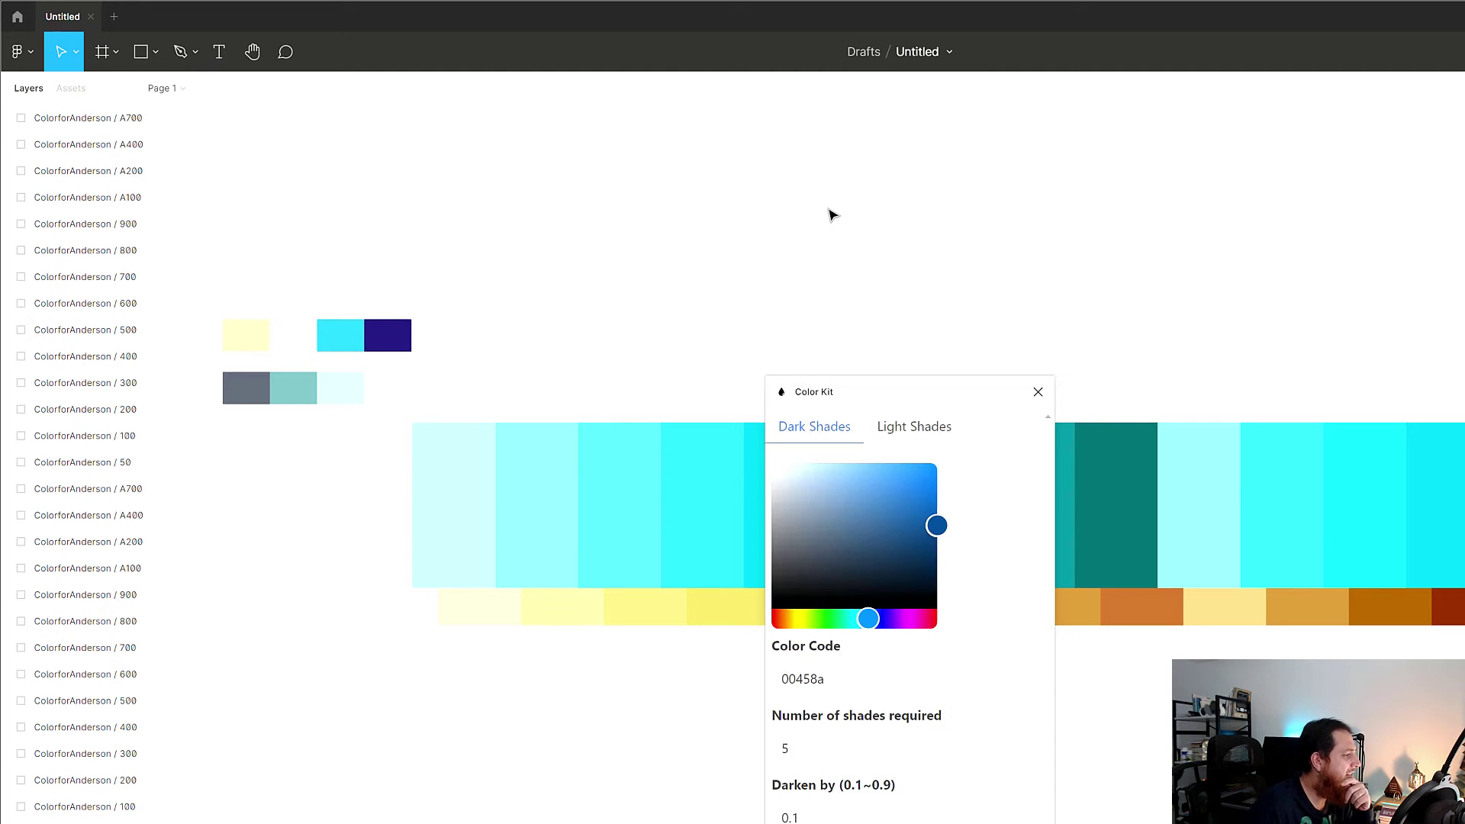
drag(906, 394, 648, 222)
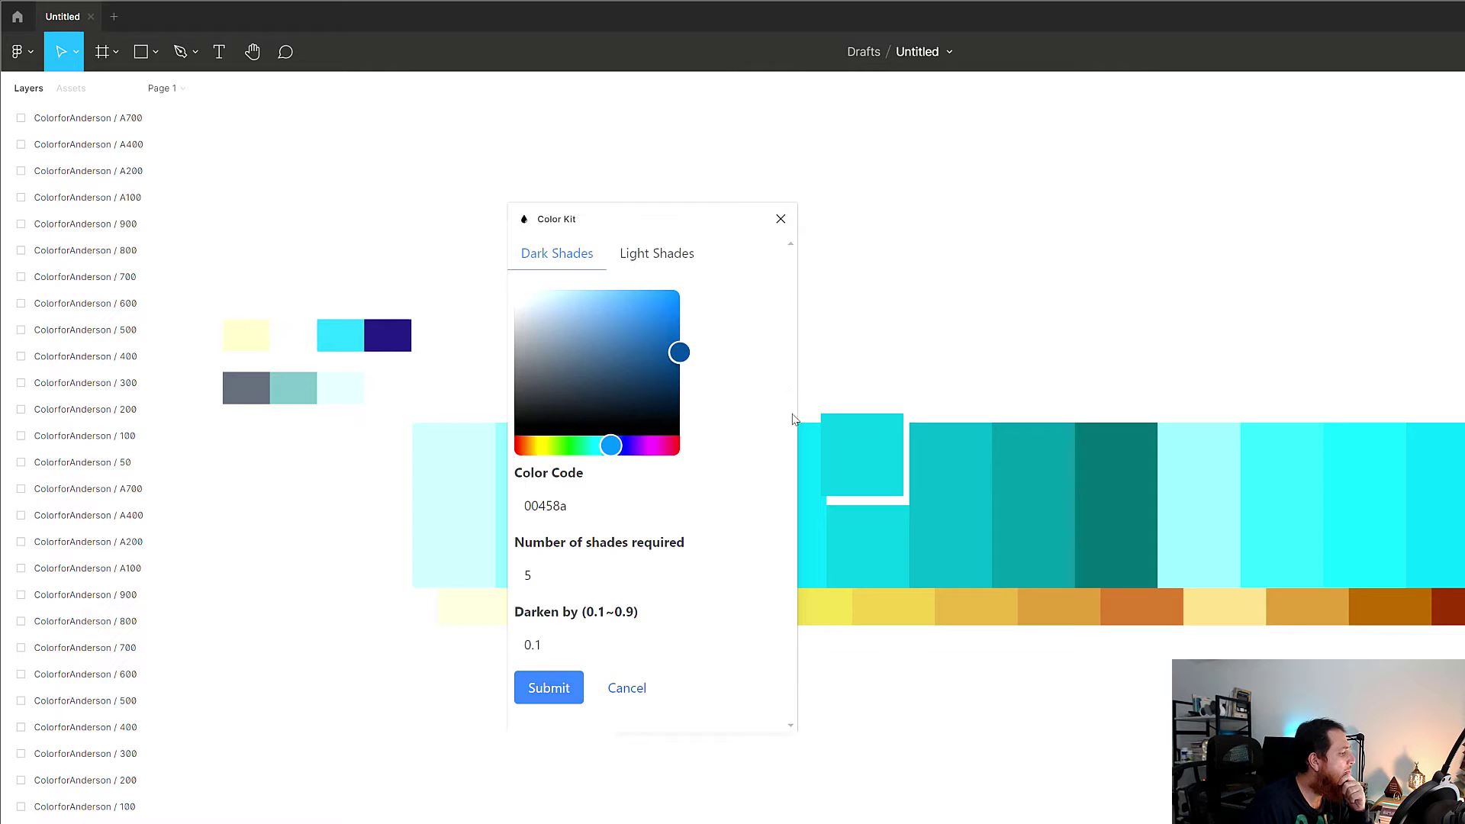
Choose the green 0fa070 as the base color for the dark shades in Color Kit
click(581, 514)
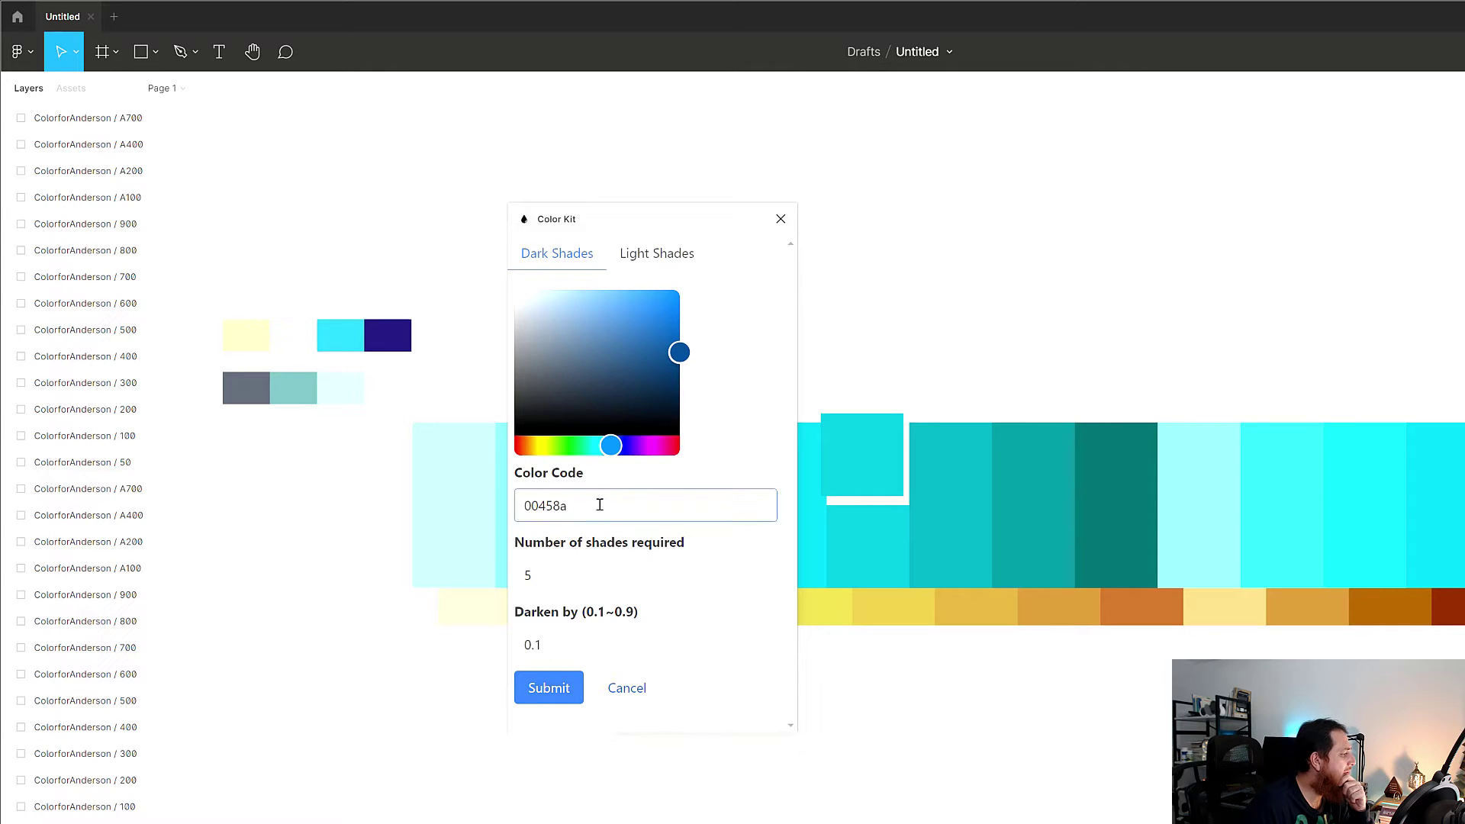
double_click(600, 504)
drag(639, 379, 624, 329)
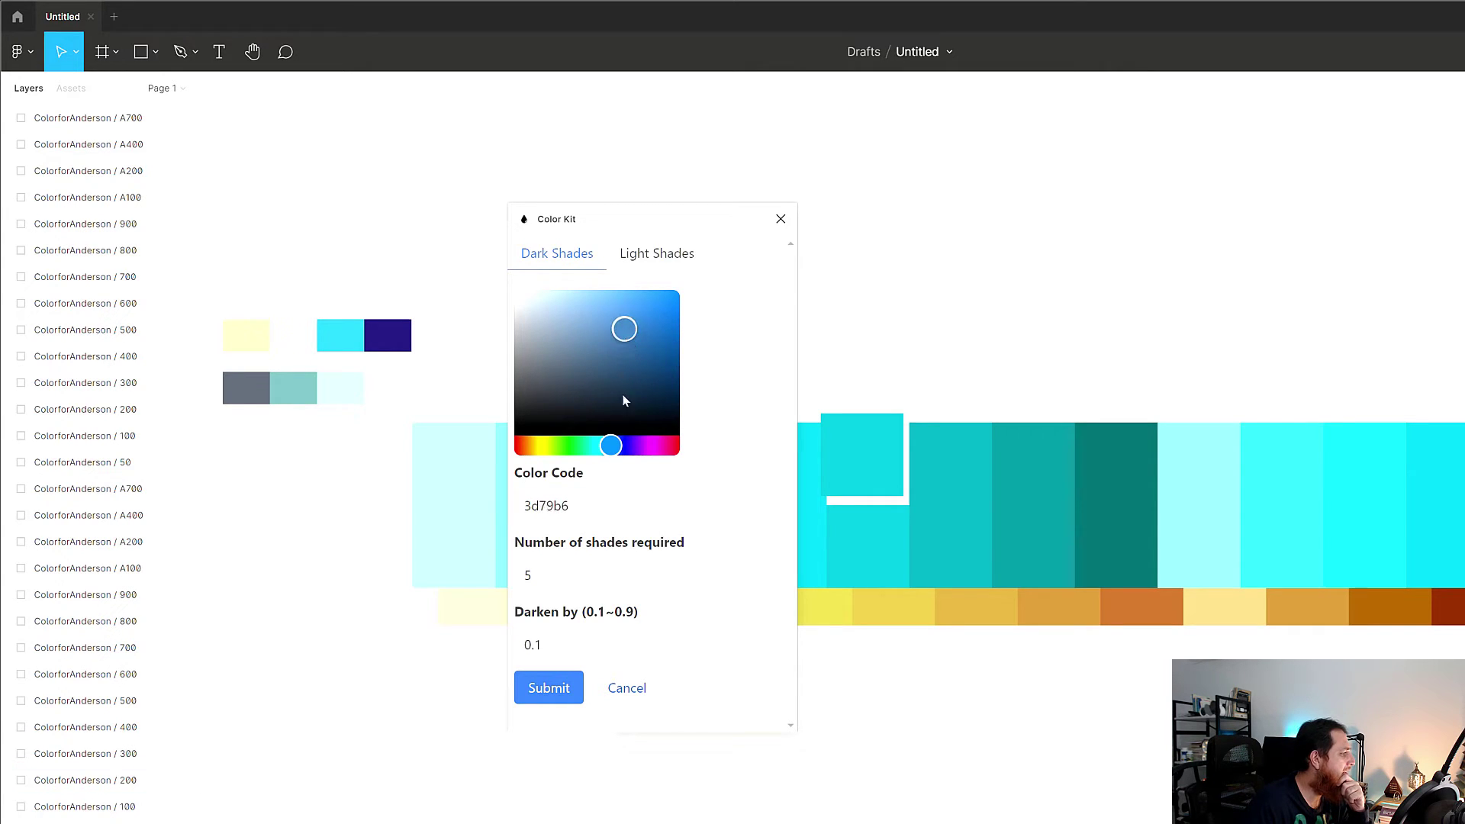
drag(615, 446, 588, 451)
mouse_move(639, 353)
mouse_down()
mouse_move(665, 330)
mouse_move(666, 345)
mouse_up()
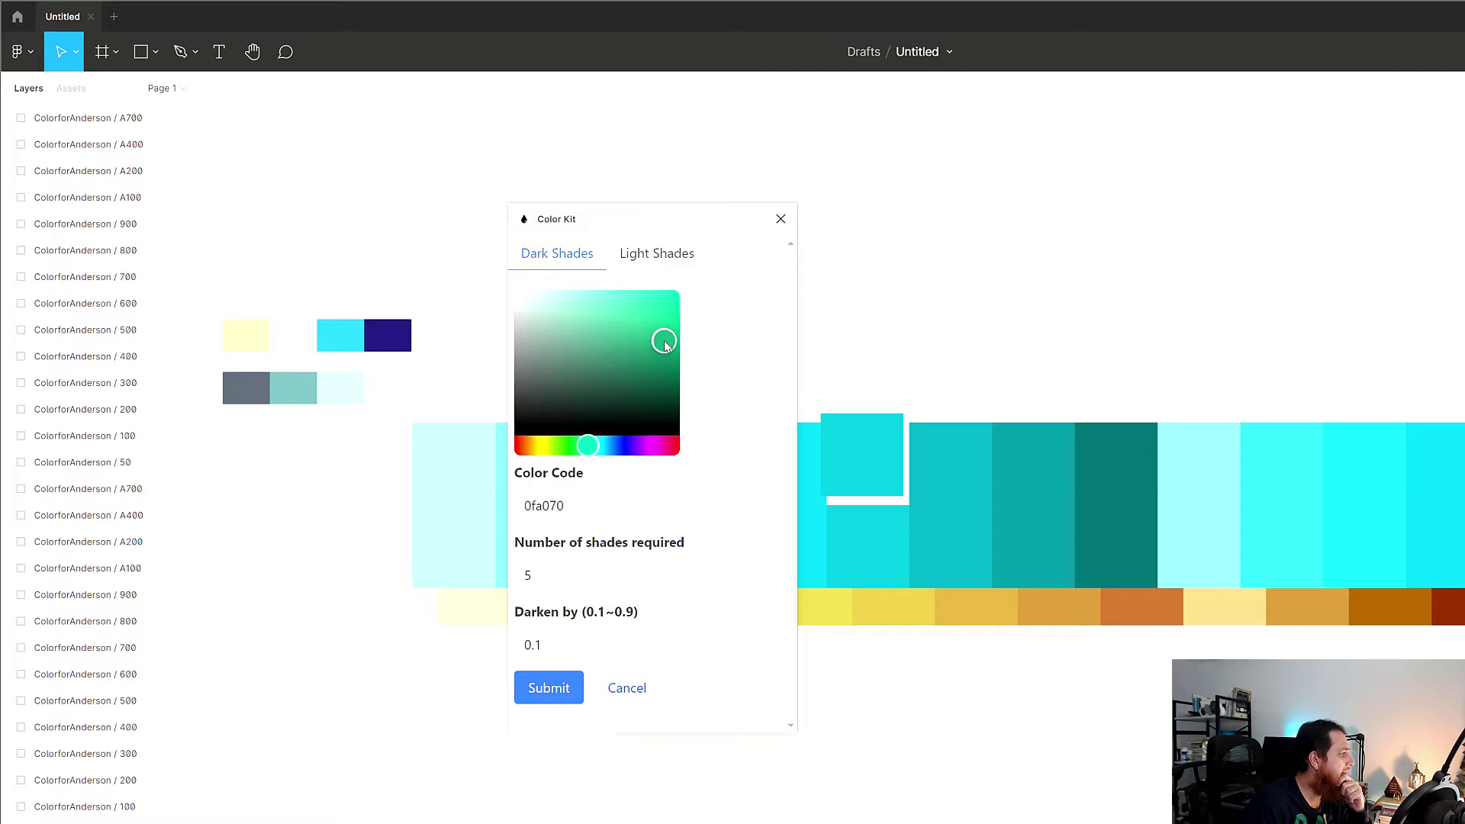
Generate 6 dark shades with Darken by kept at 0.1, and place the green swatches above the cyan palette
double_click(573, 577)
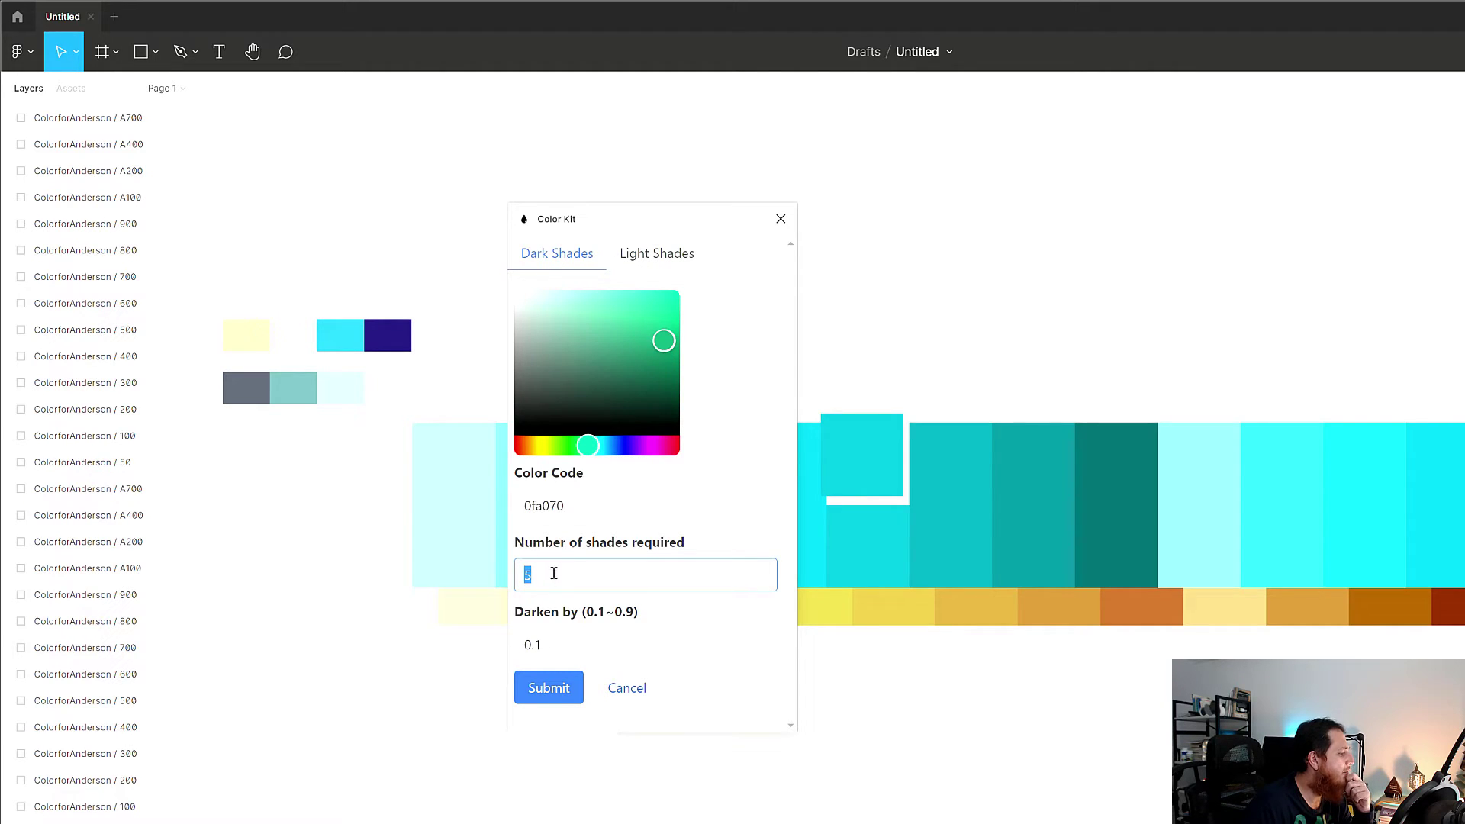
drag(551, 573, 517, 576)
text(6)
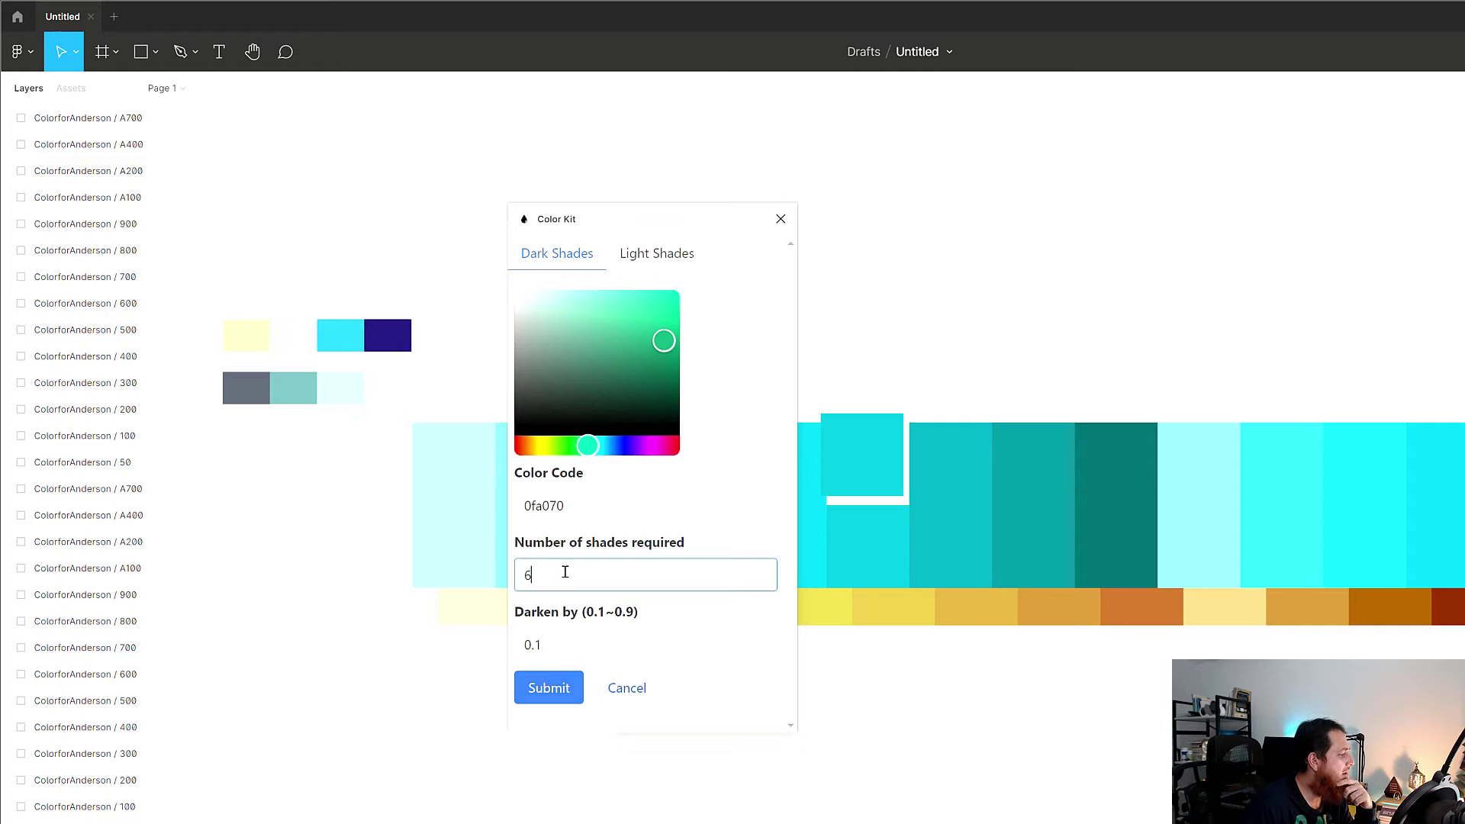
click(559, 646)
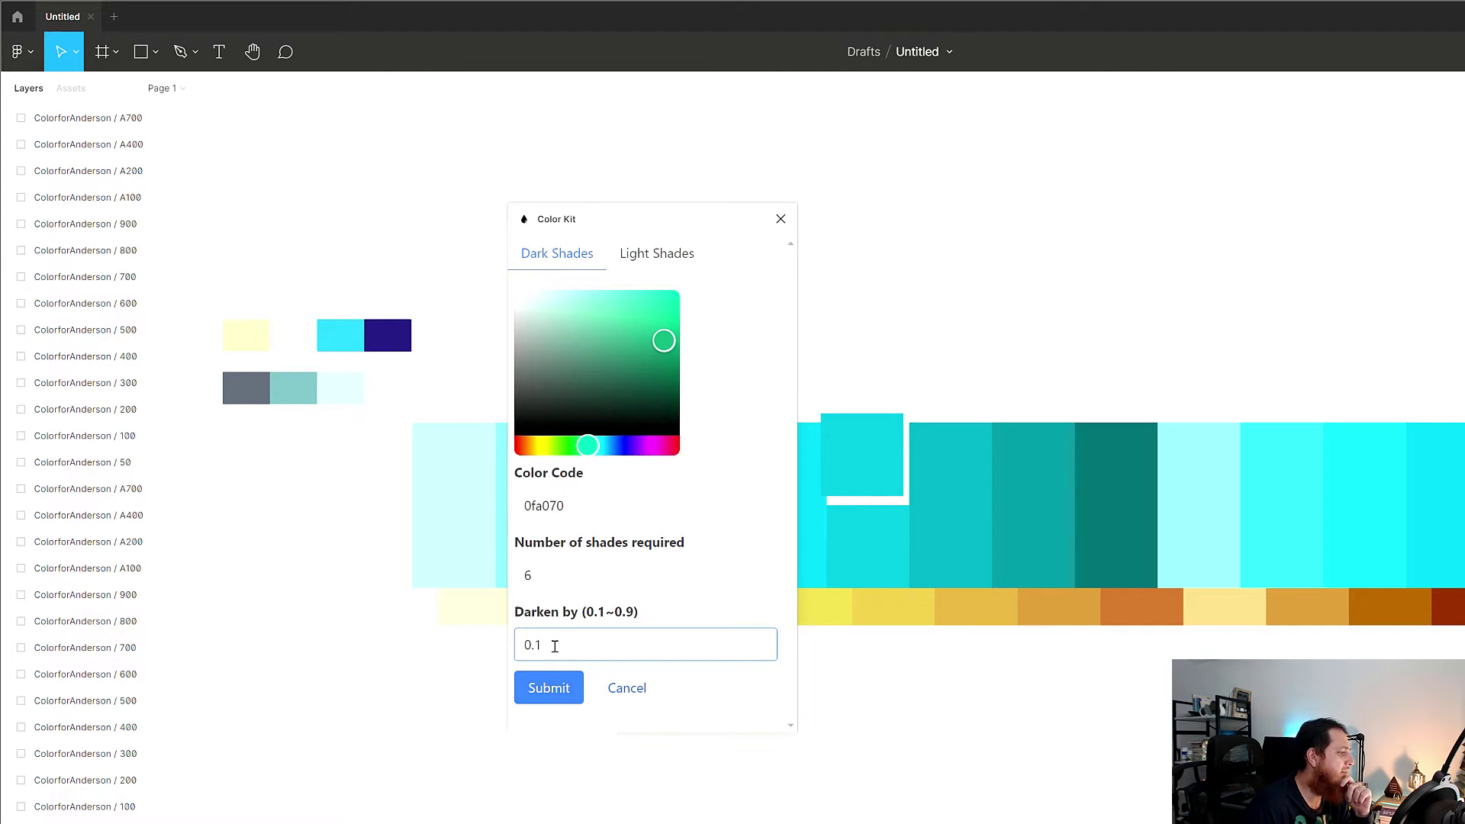
click(559, 690)
drag(478, 476, 883, 309)
click(785, 427)
Reopen the Color Kit plugin and move its window clear of the swatches
key(ctrl+slash)
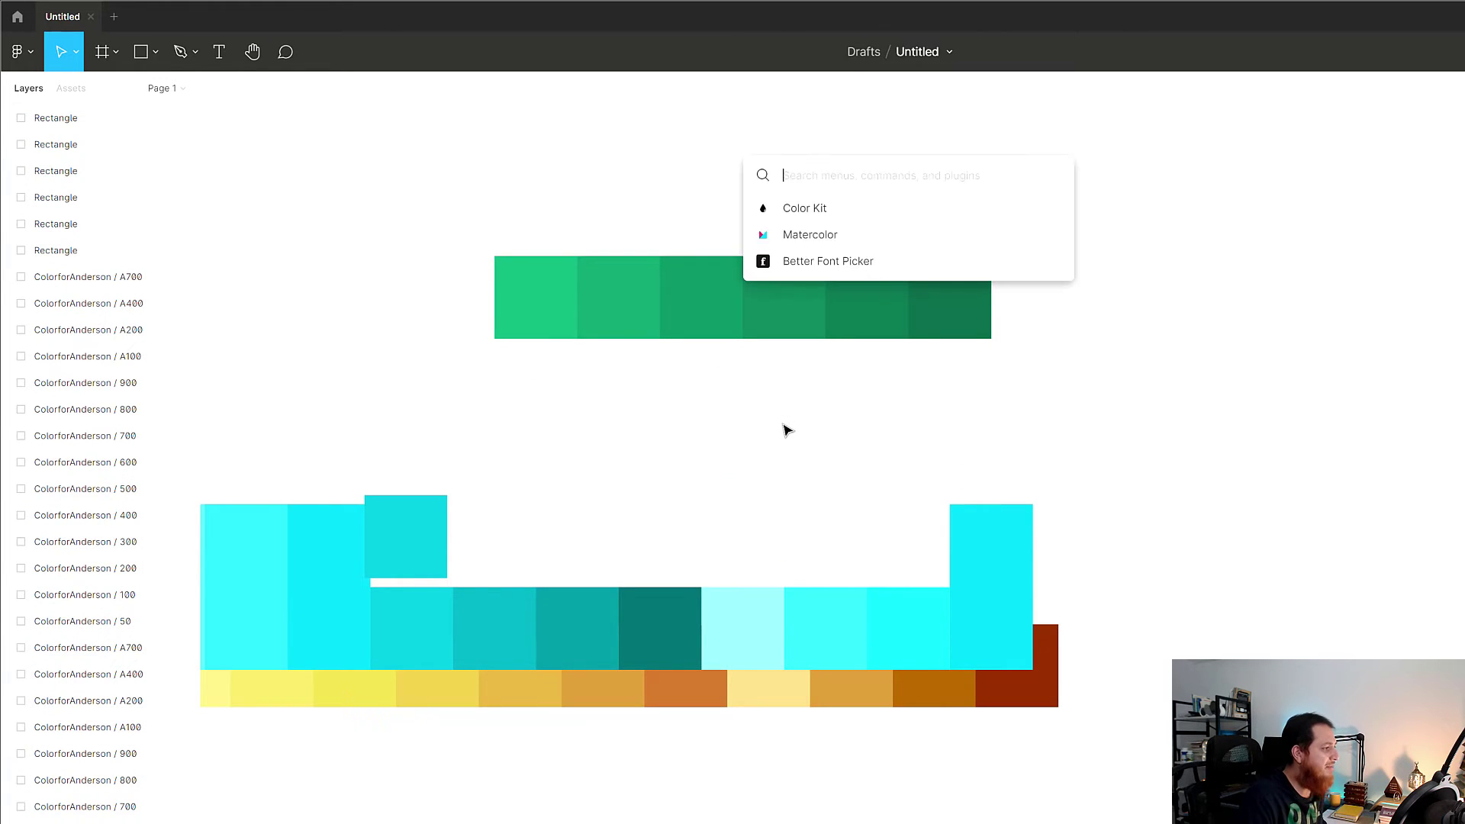
click(812, 203)
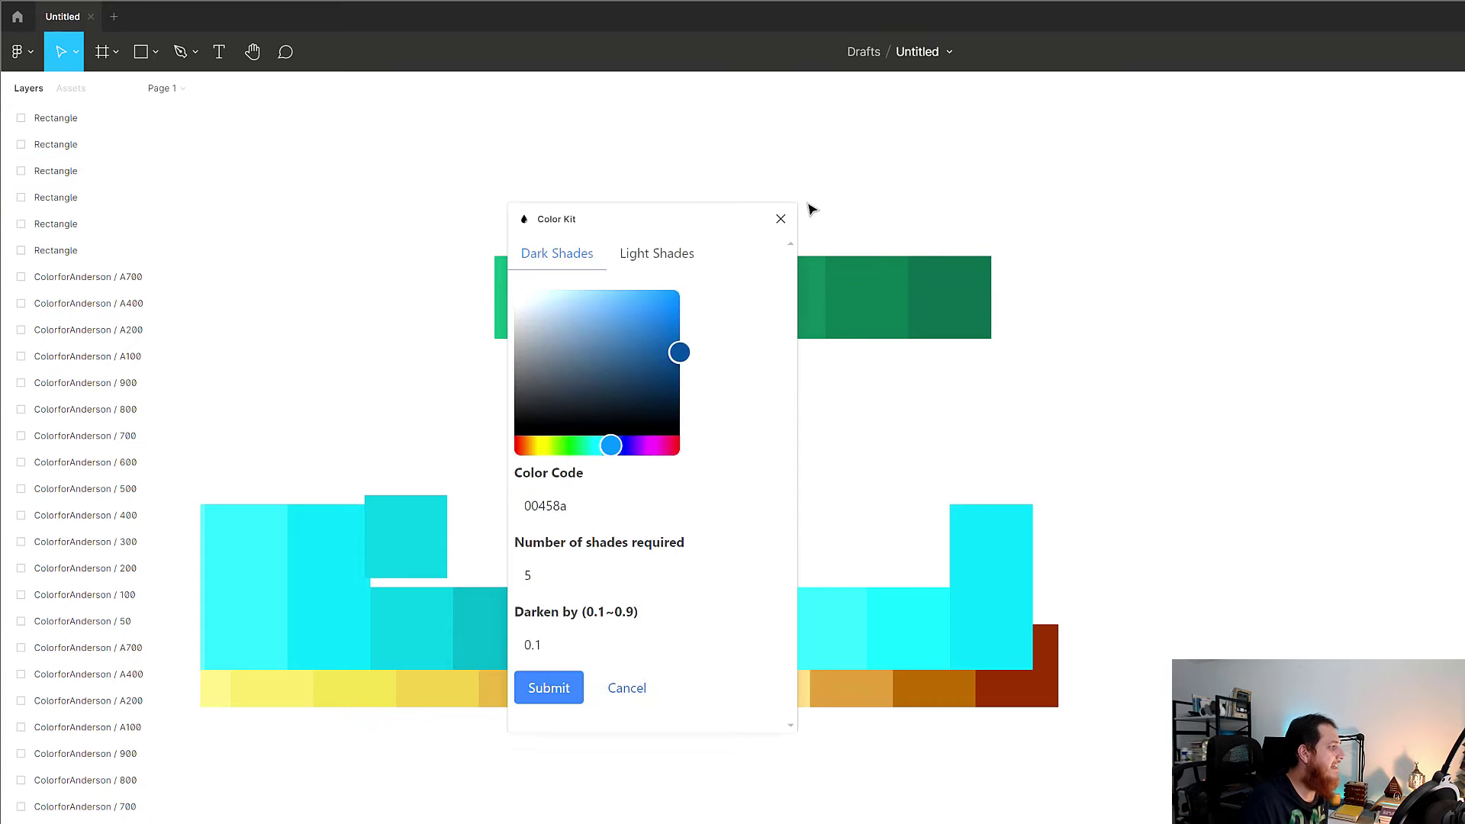
drag(733, 228, 1460, 353)
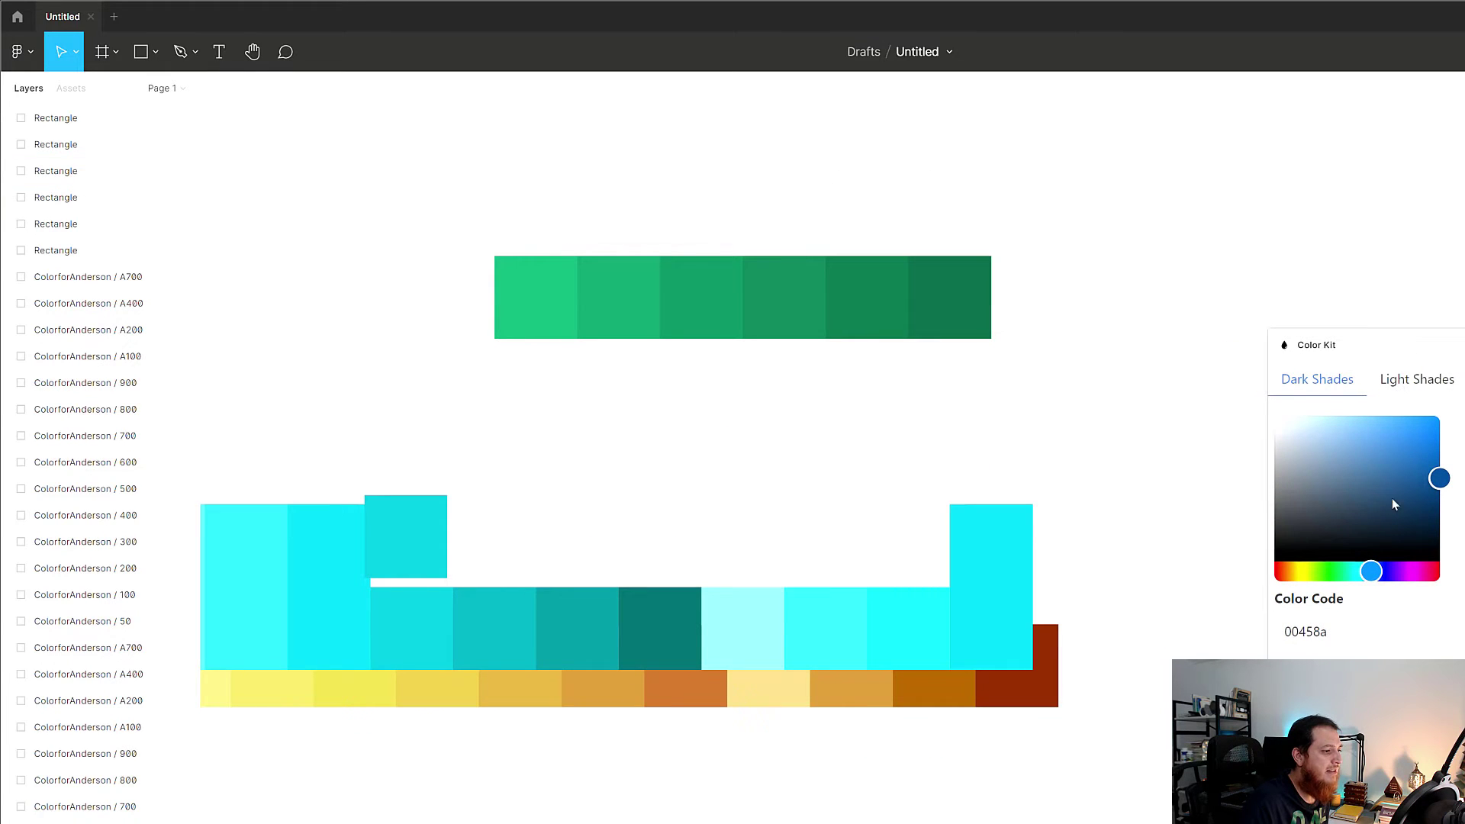
Set the Color Kit color code to 0FA070 and generate six light shades from it
click(1357, 626)
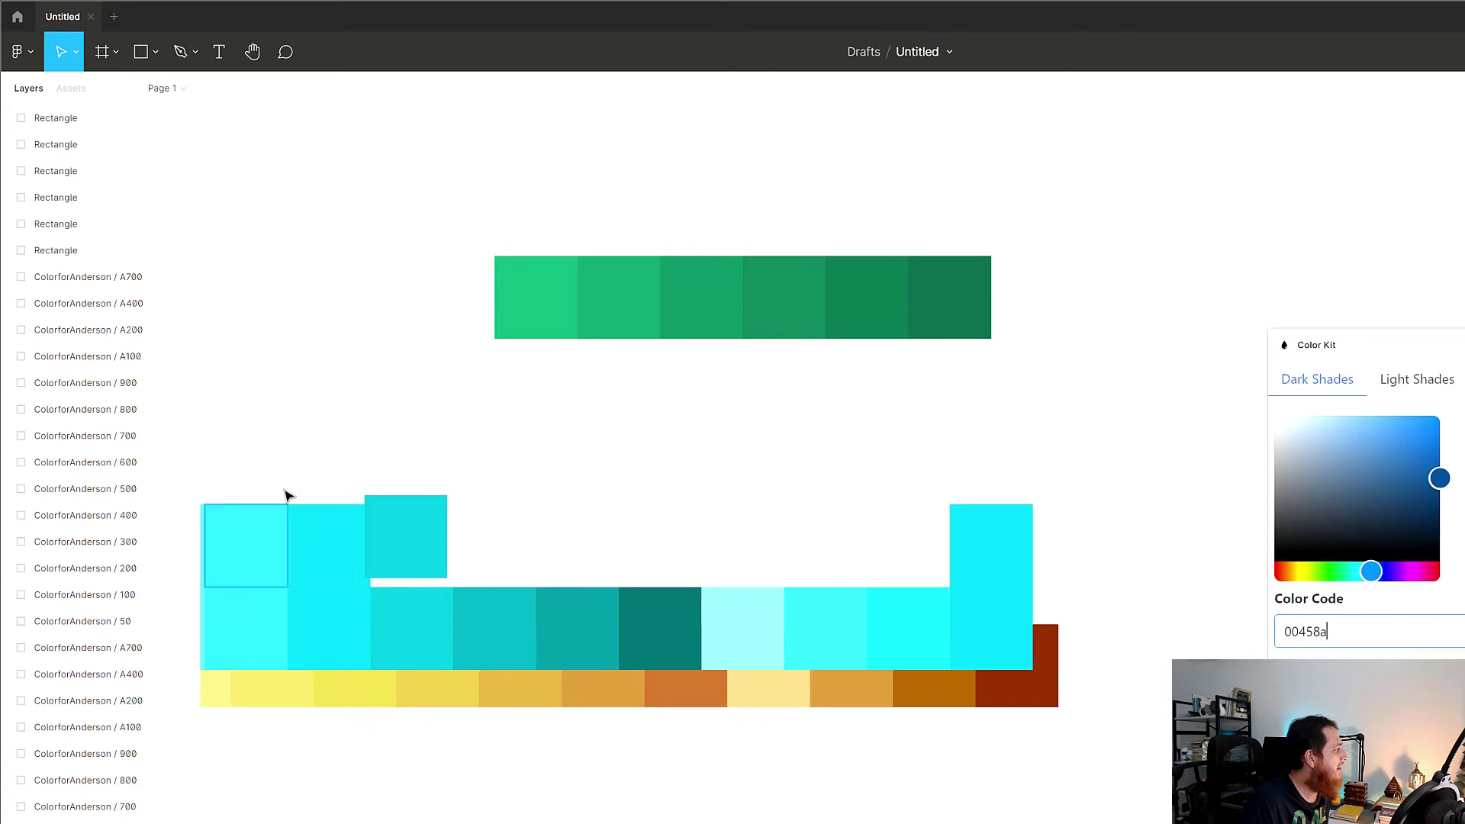
click(553, 315)
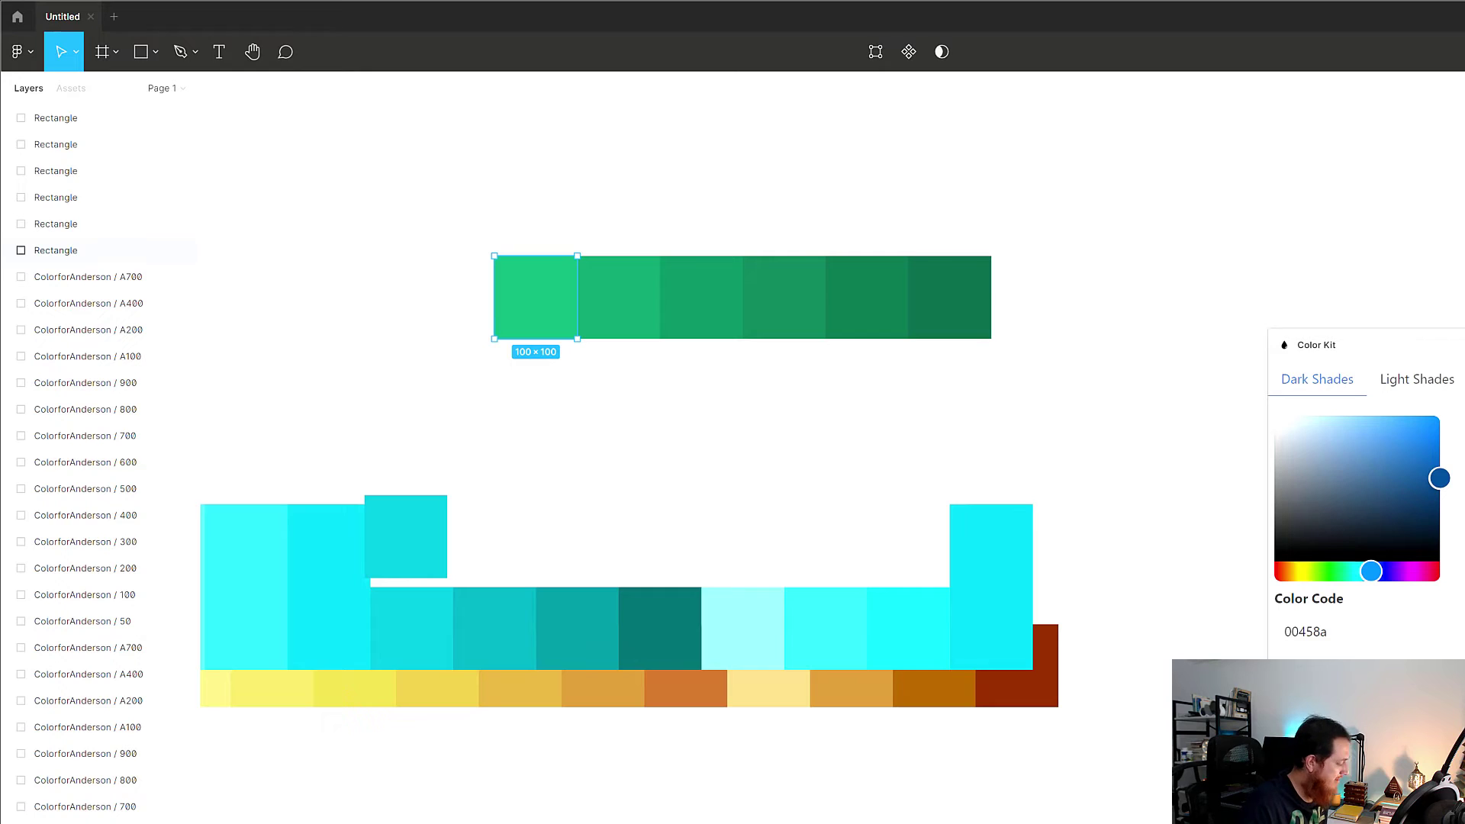
click(1351, 631)
double_click(1350, 631)
text(0FA070)
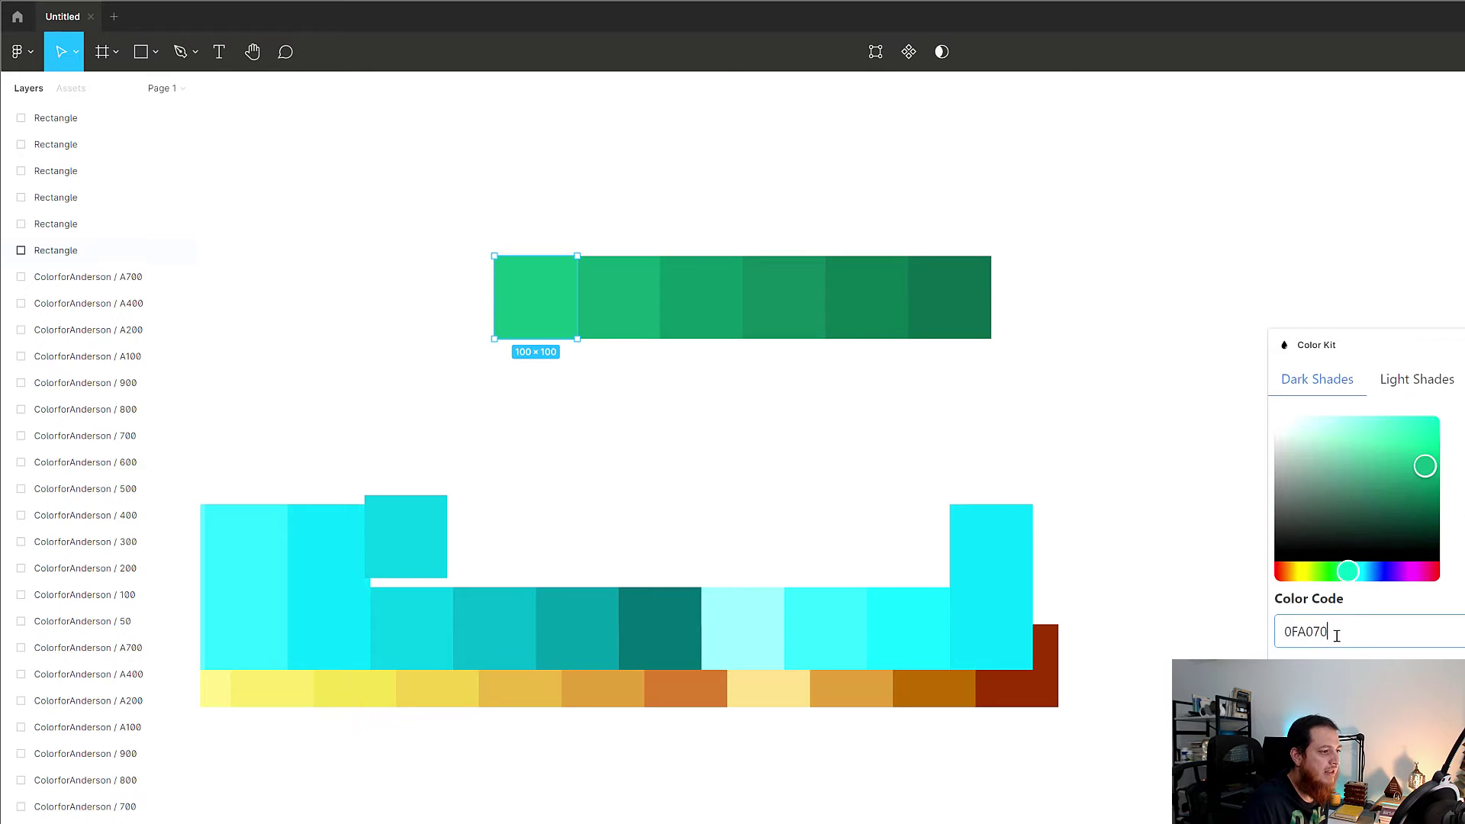
click(1410, 385)
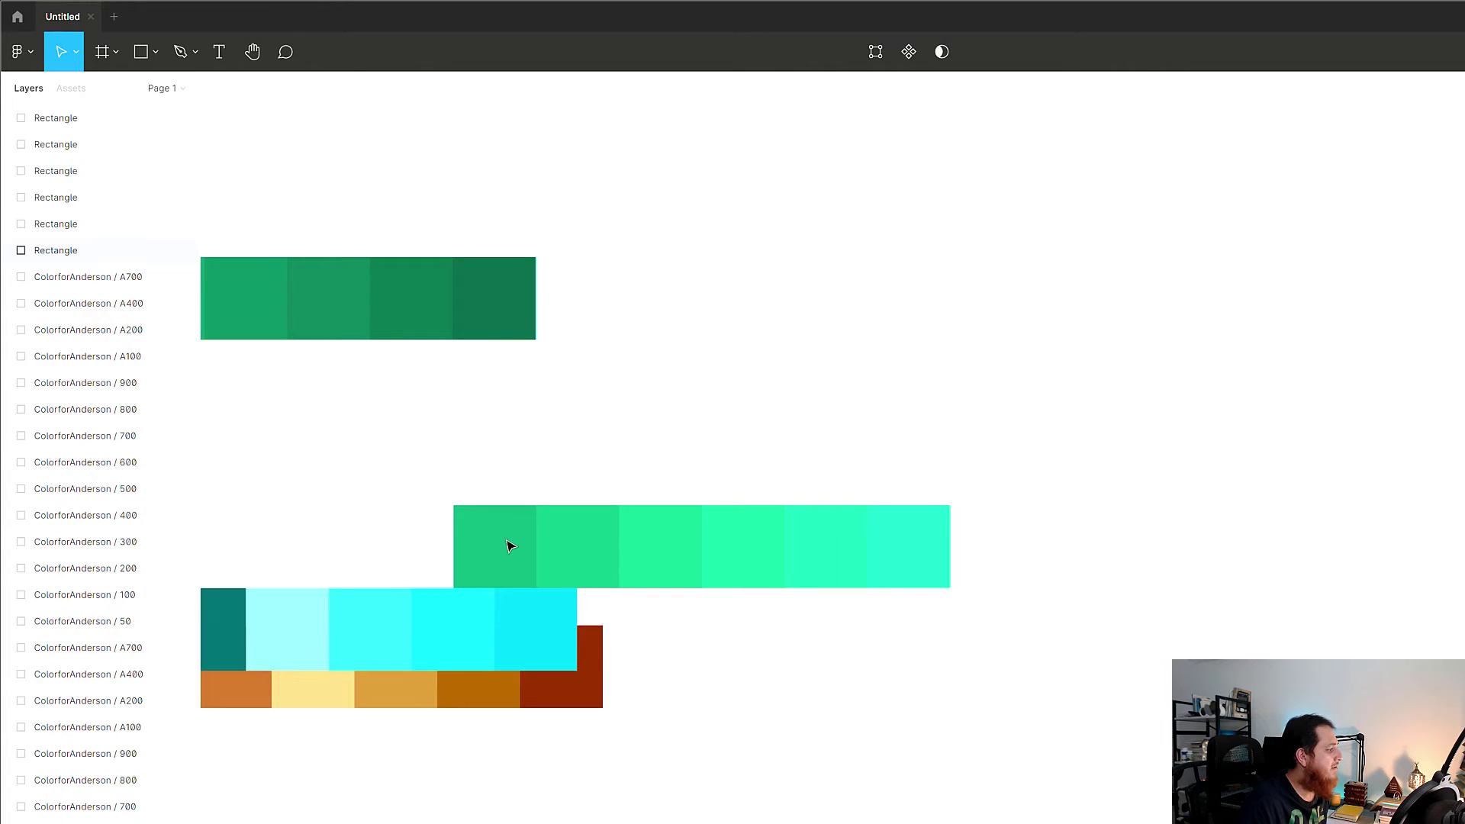
Move the row of light green shades directly beneath the dark green row, aligned with its edges
drag(405, 459, 952, 553)
scroll(762, 643, left, 10)
scroll(762, 644, up, 2)
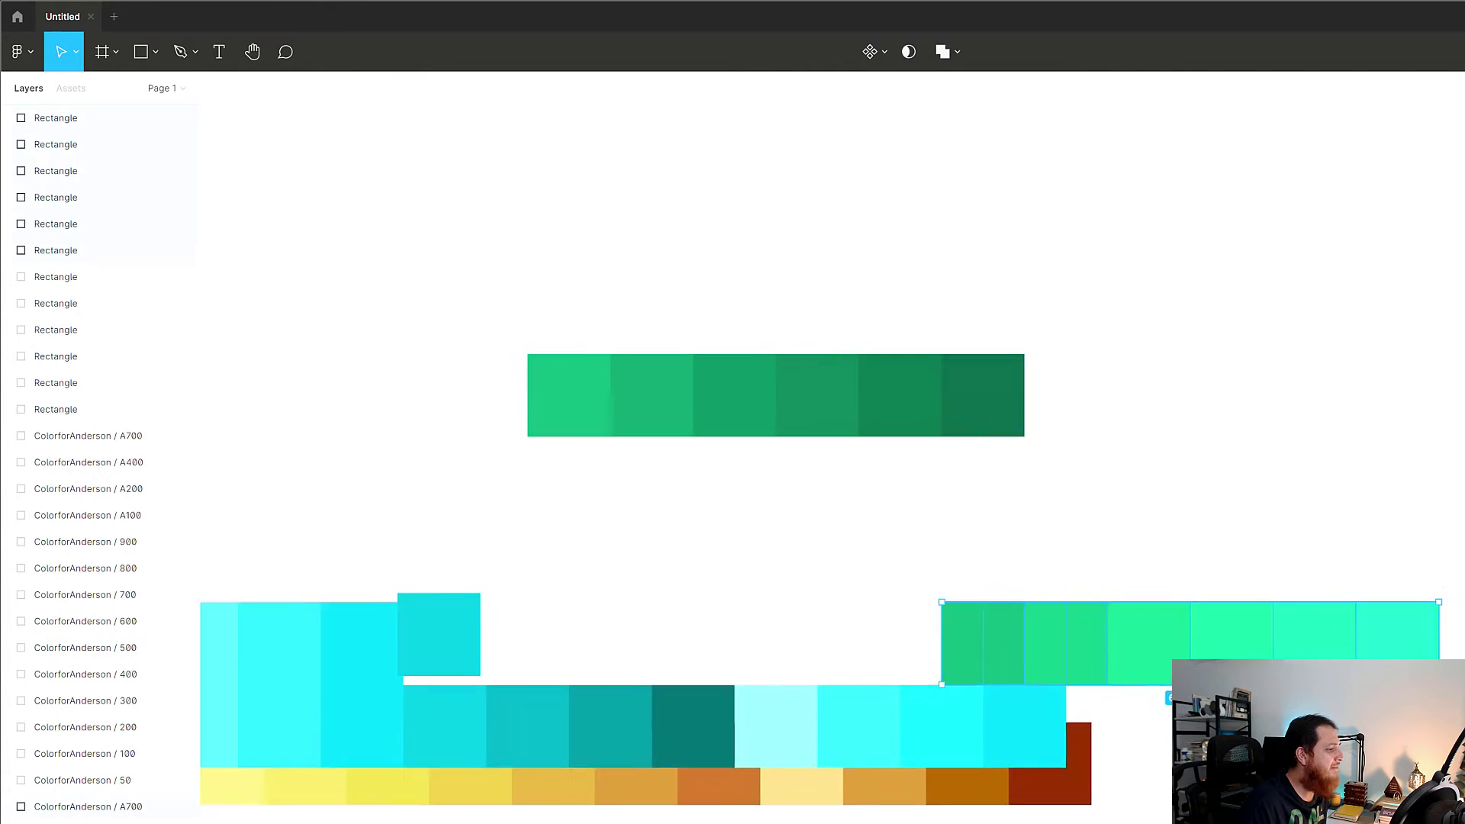
drag(1141, 653, 731, 488)
click(671, 556)
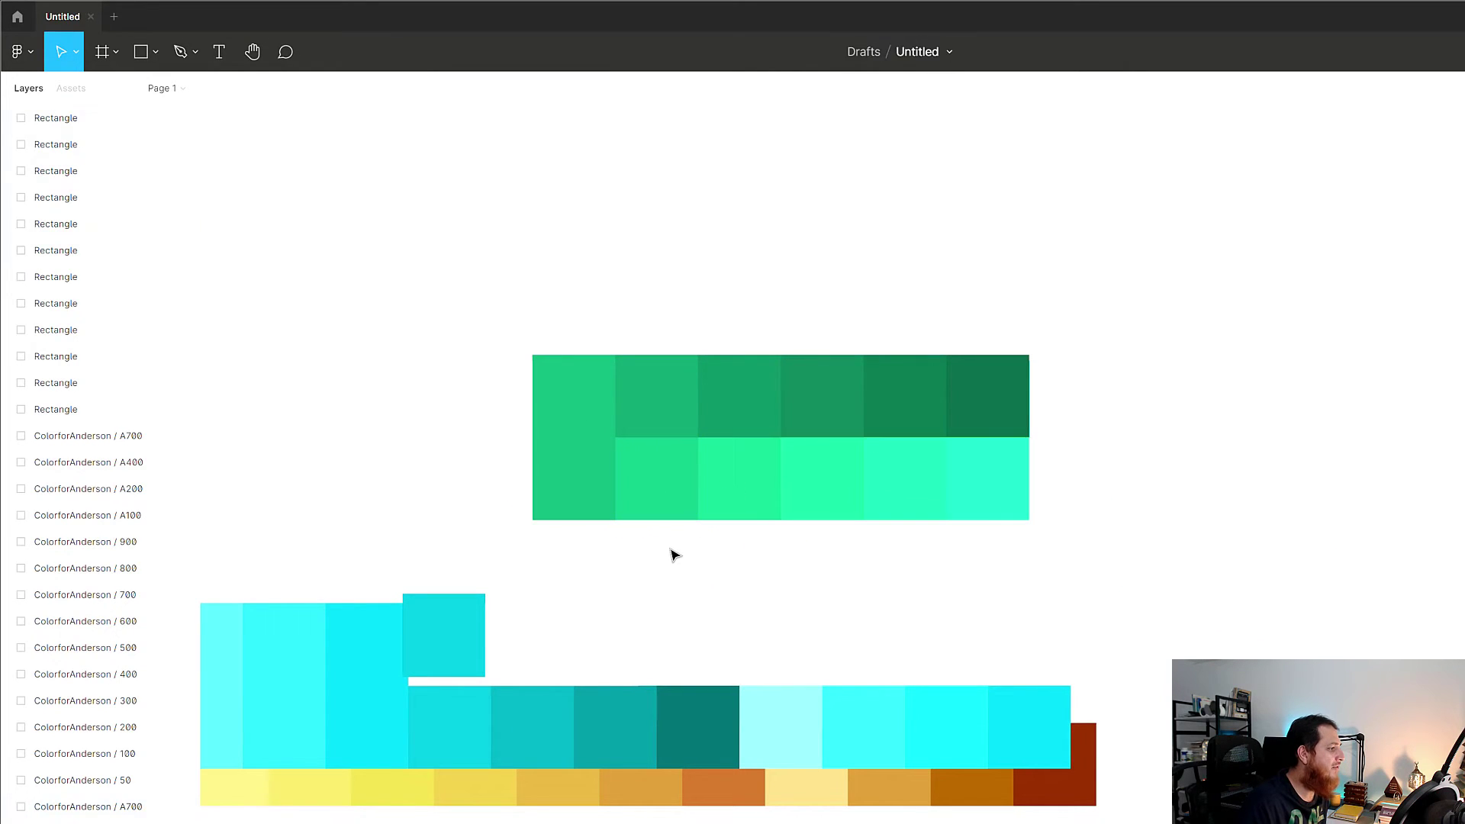
Rearrange the two green rows end to end in one strip, with the light shades before the dark ones
click(586, 414)
click(484, 478)
drag(471, 469, 474, 415)
drag(594, 291, 928, 275)
click(677, 285)
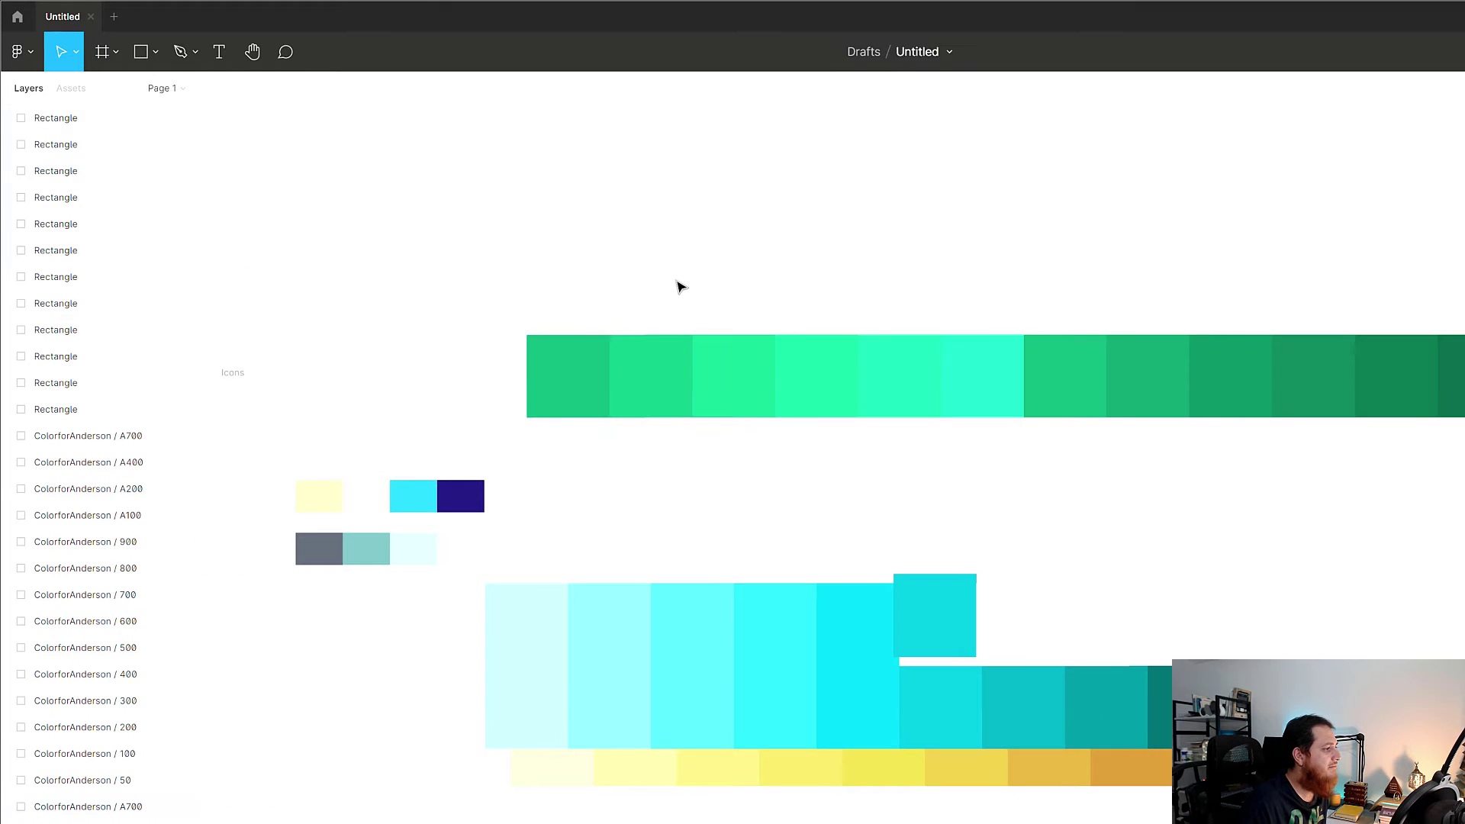
Delete the first swatch of the light green row and leave nothing selected
click(585, 359)
key(Delete)
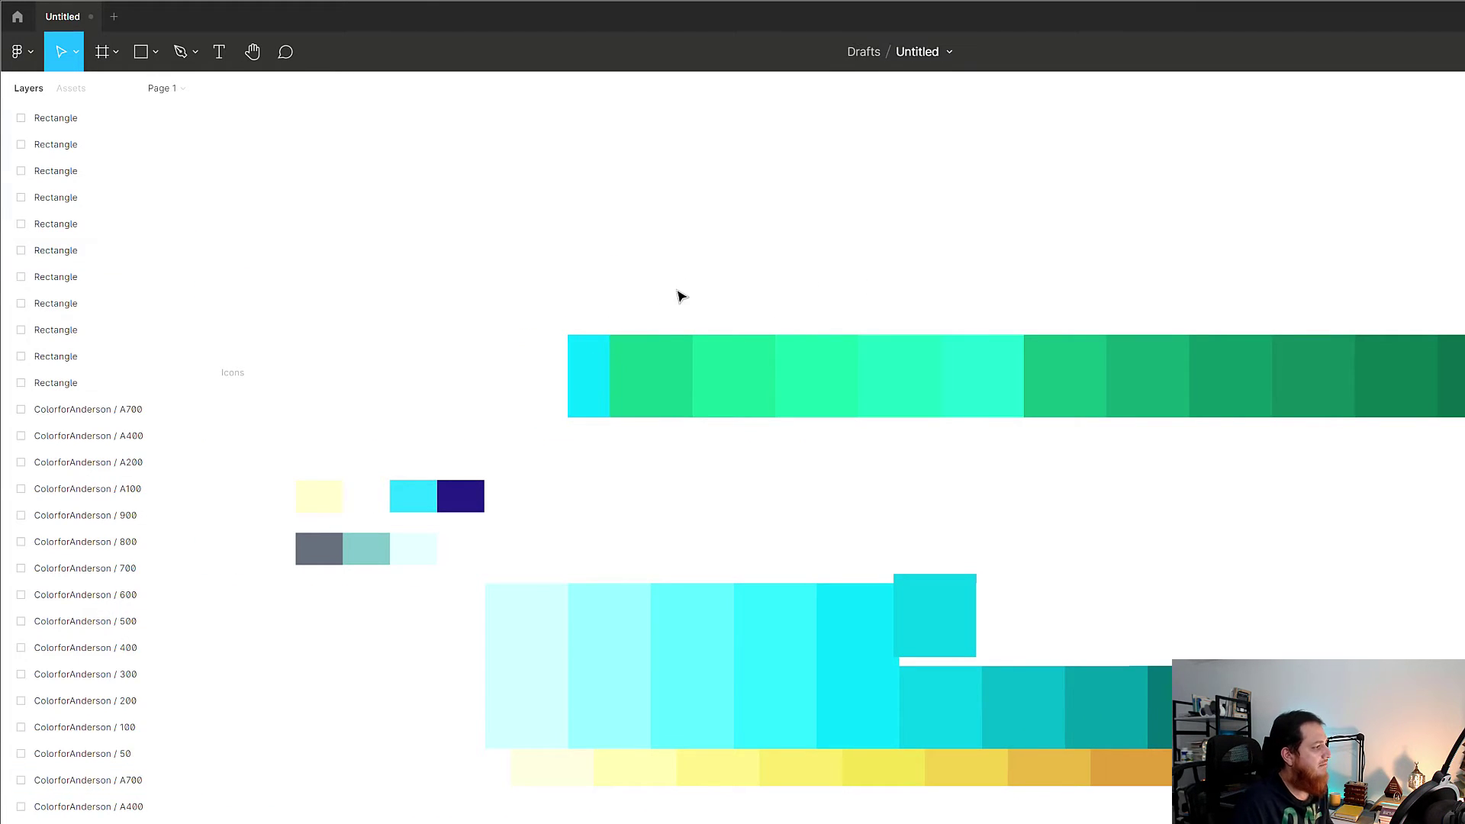
drag(654, 304, 952, 441)
click(1044, 460)
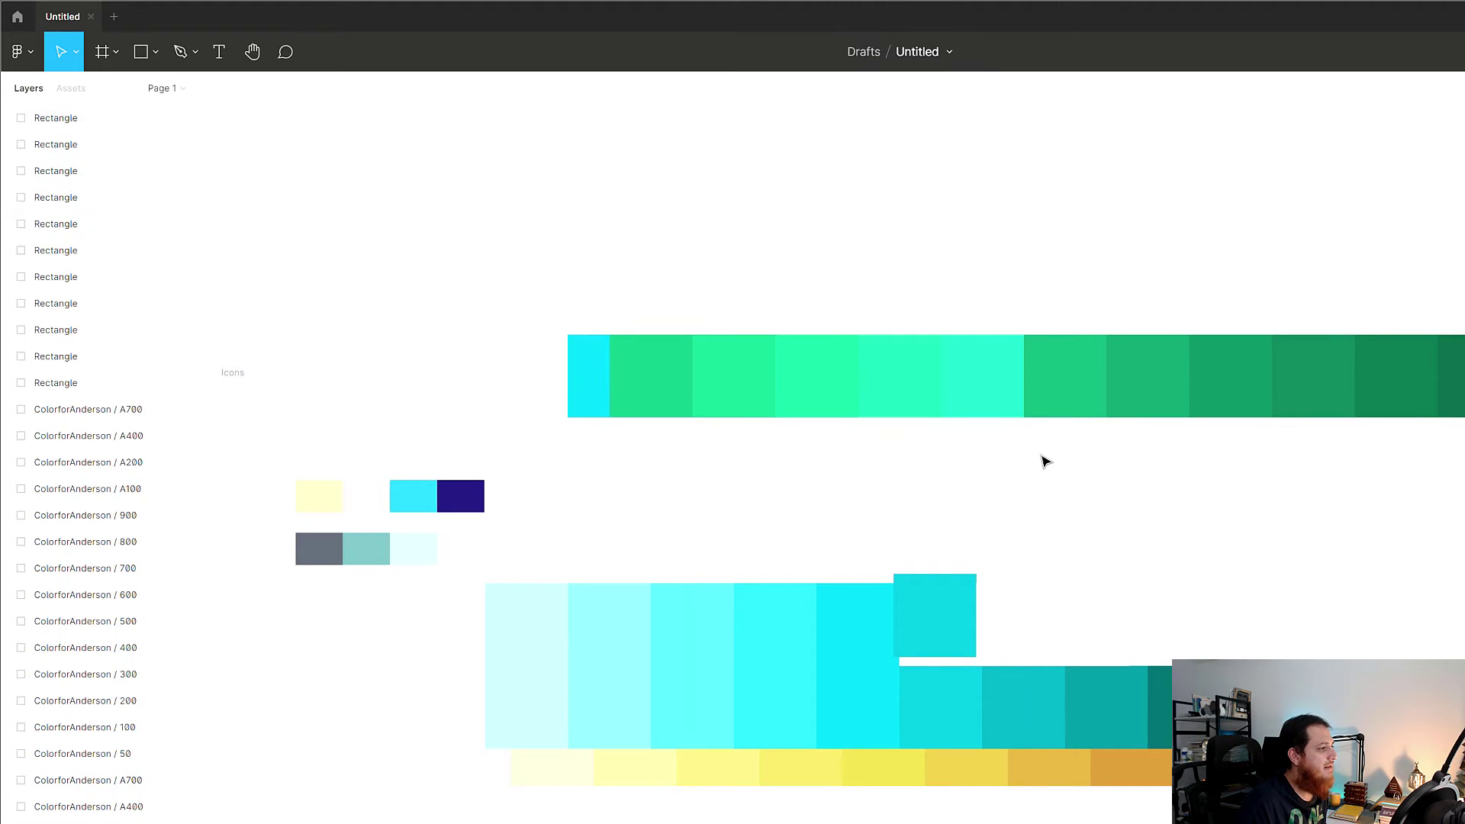
Open the Color Palettes plugin to view its ready-made palettes, and close it
key(ctrl+slash)
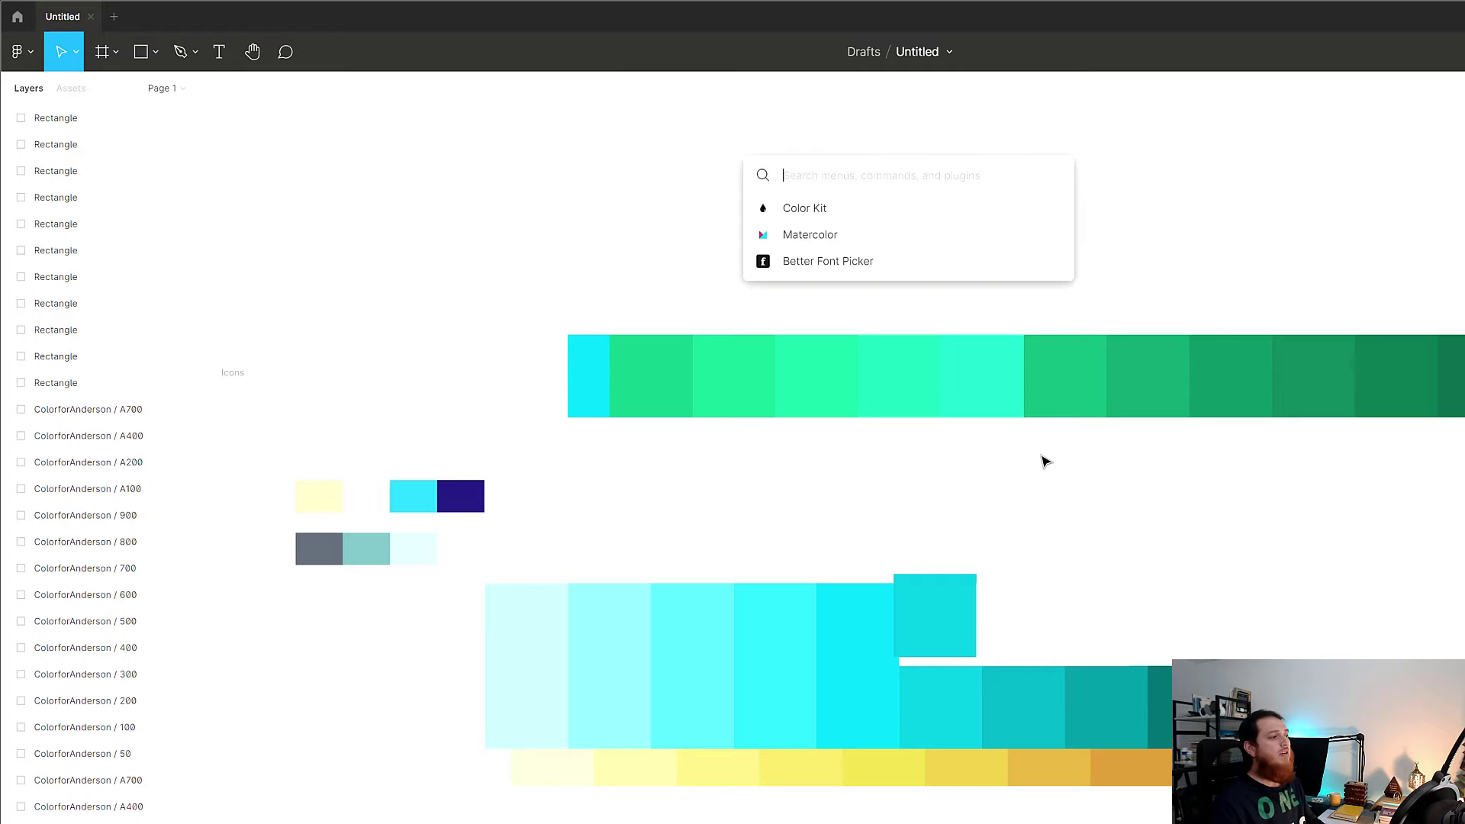
text(colo)
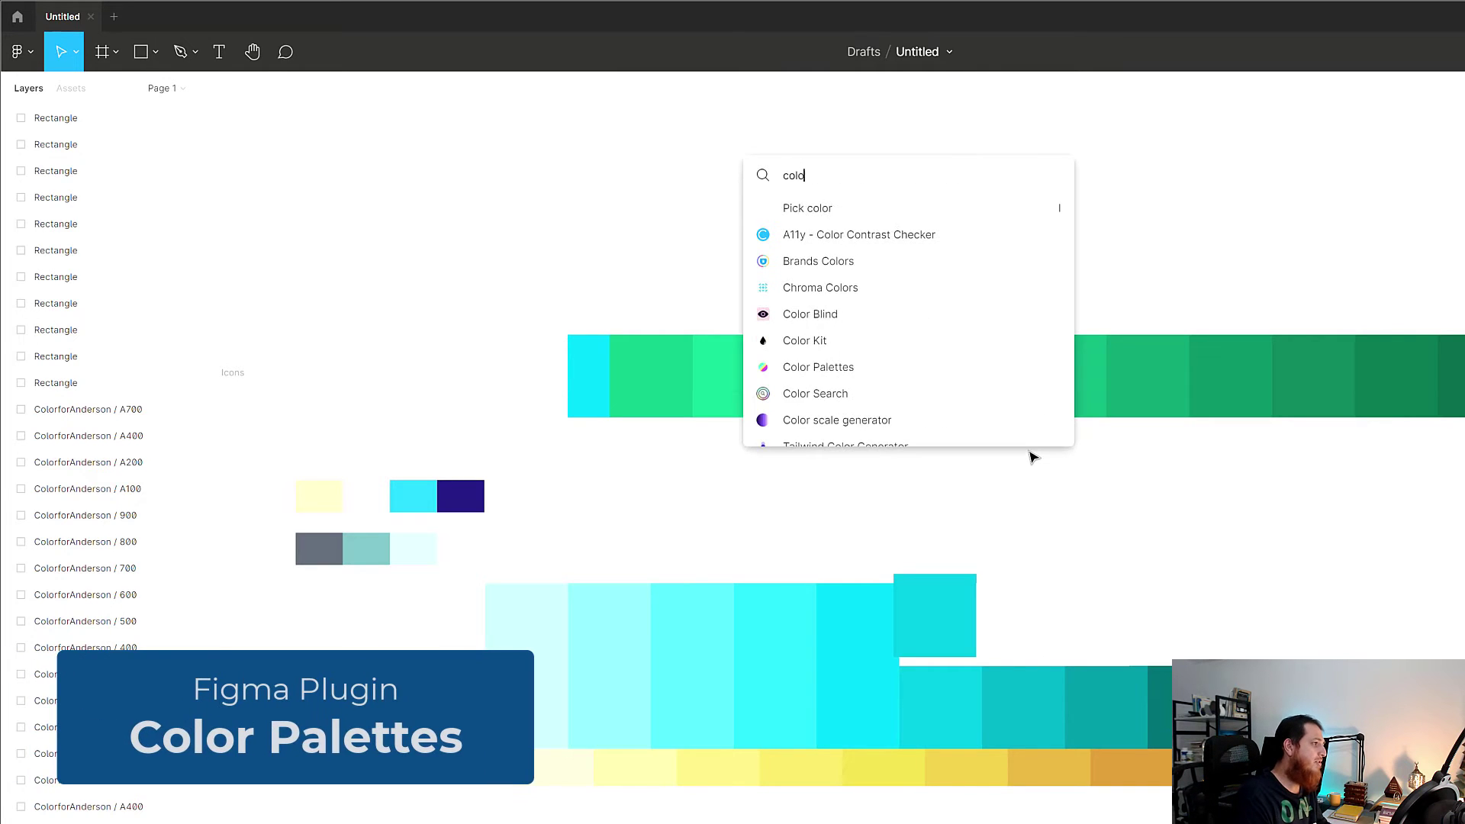
text(r pl)
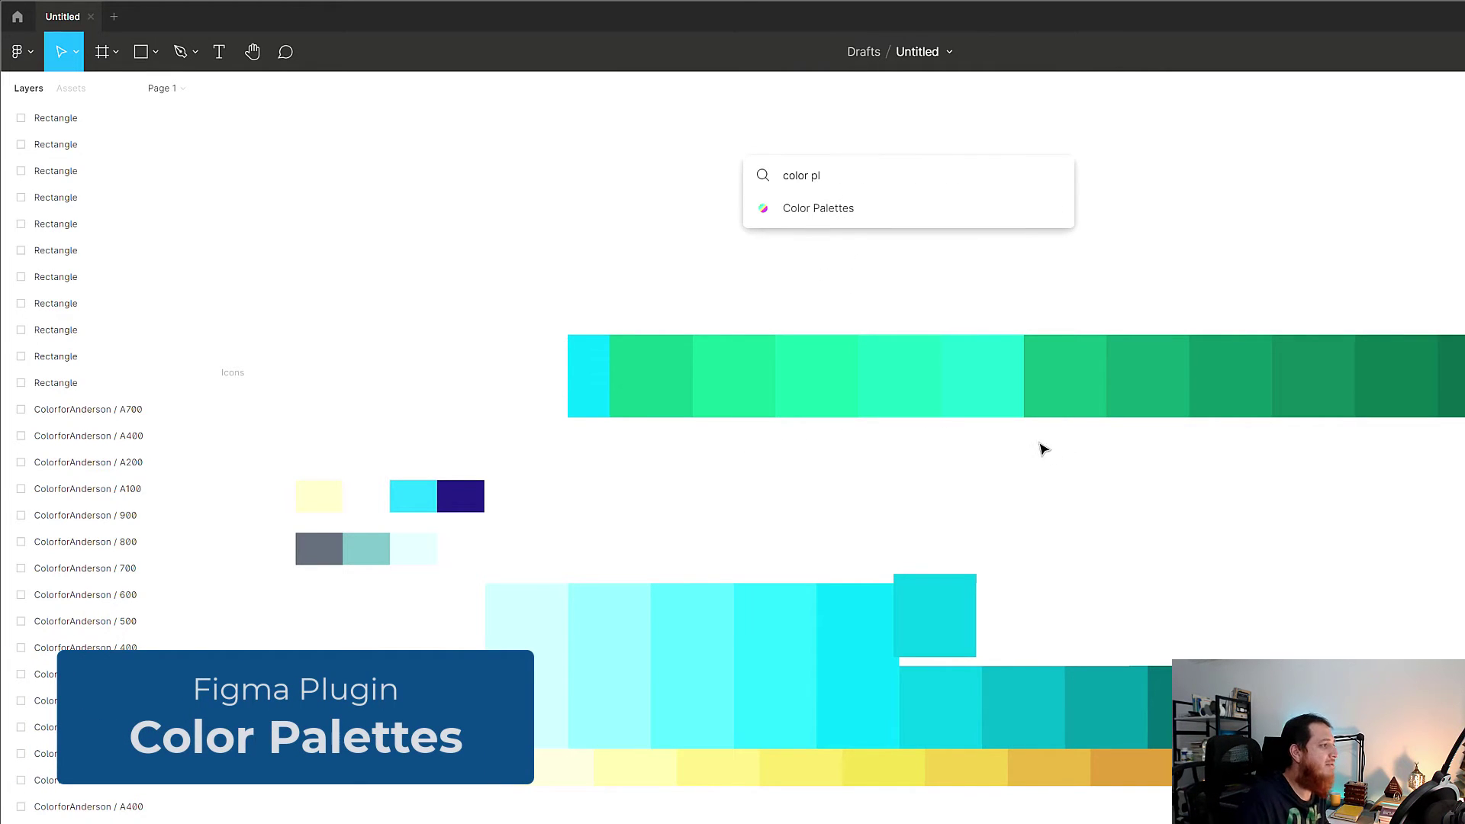
click(867, 212)
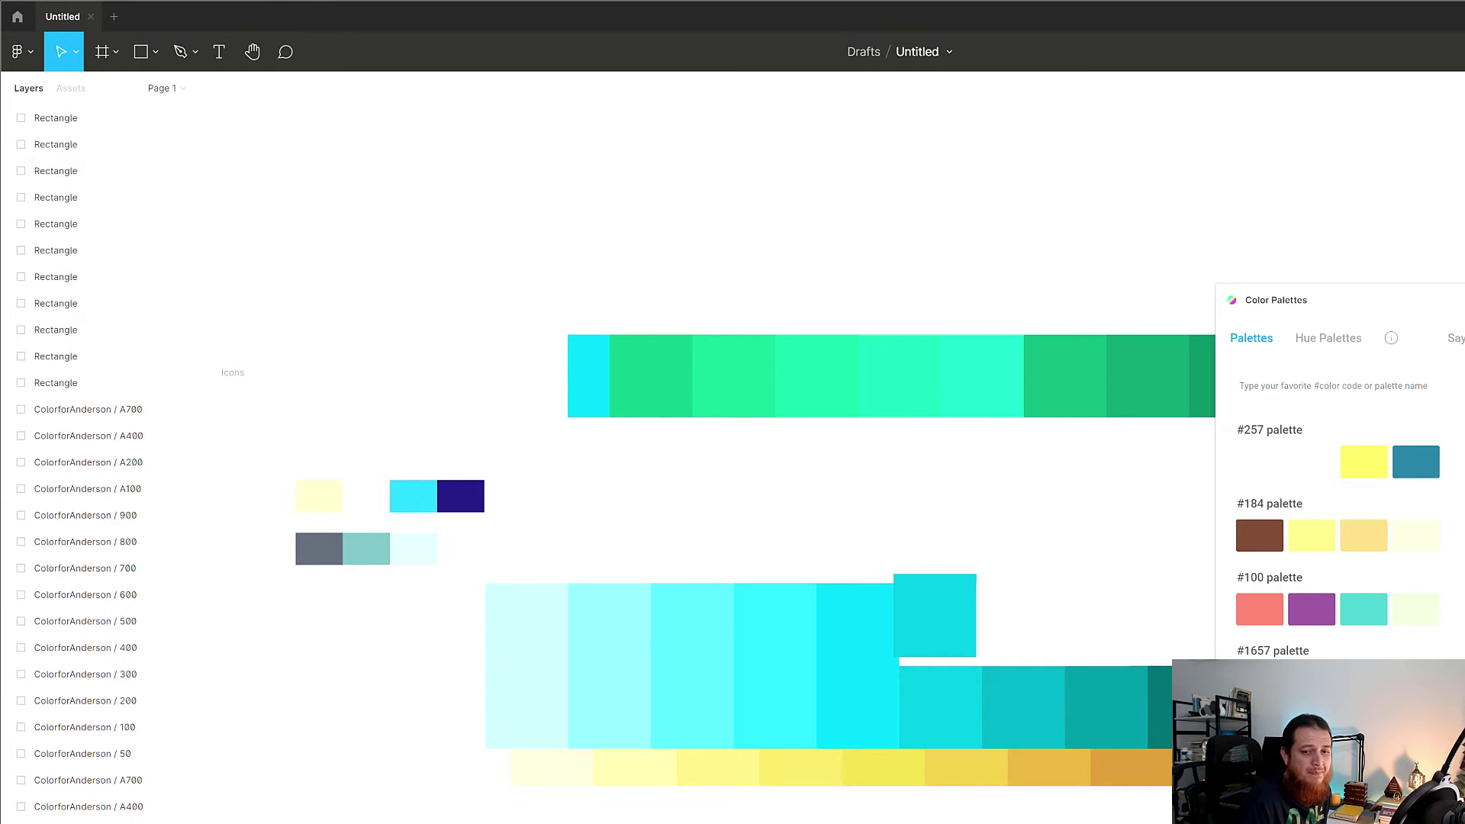
key(Escape)
Generate a 10-step color scale from hex 0FA070 with the Color scale generator plugin, and close the plugin
key(ctrl+slash)
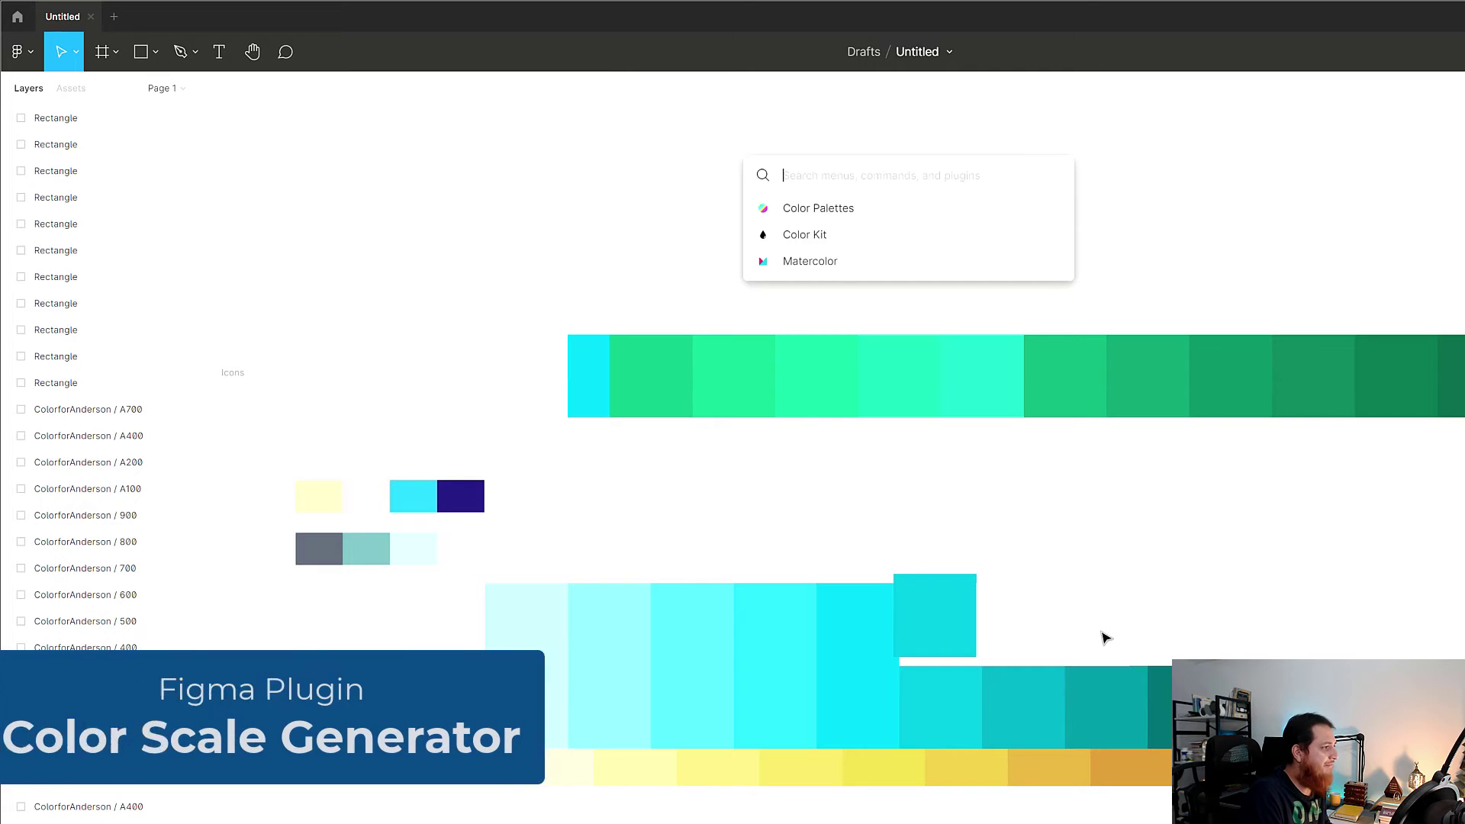
text(color sca)
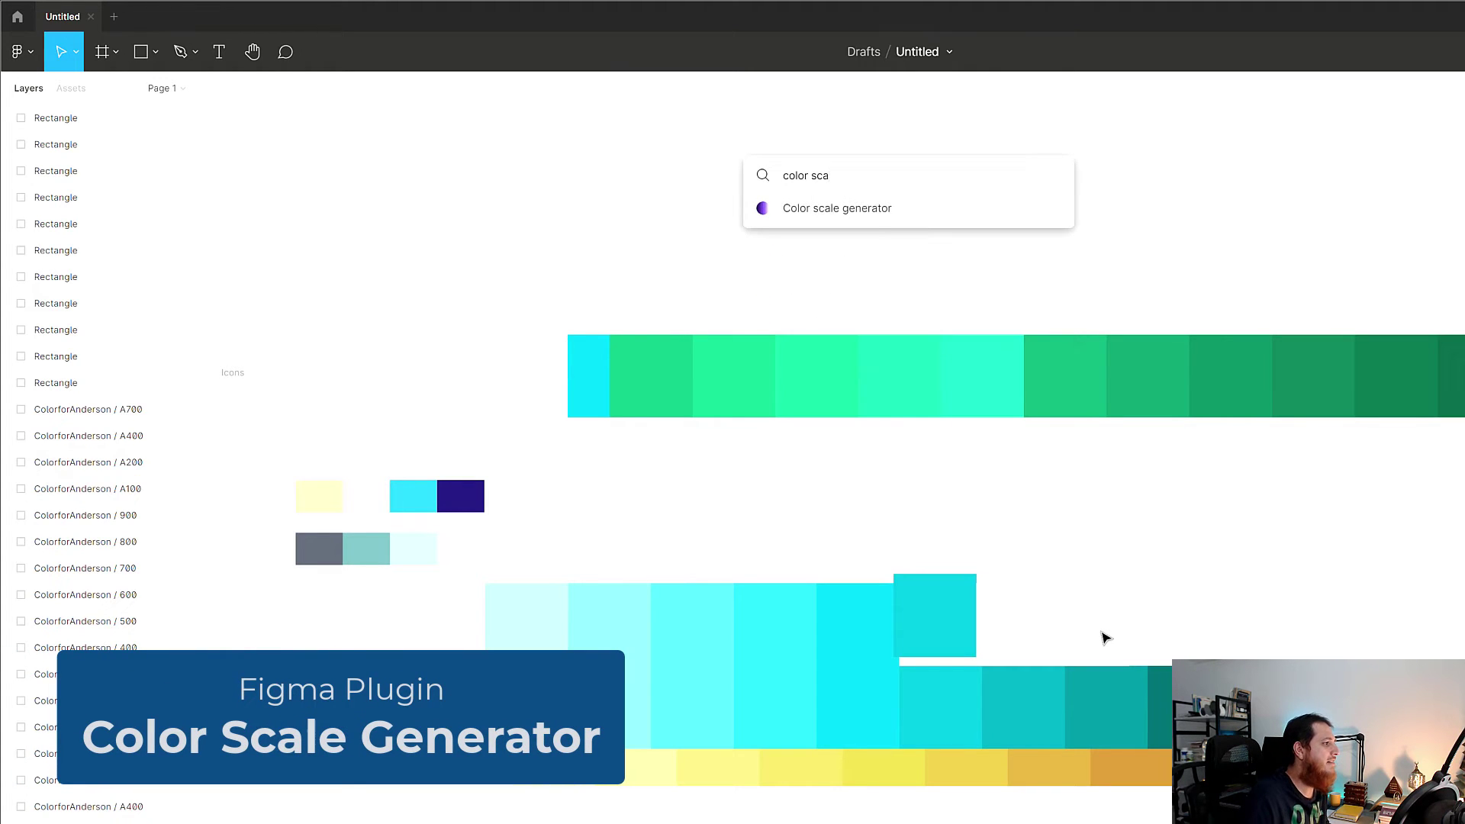
click(878, 214)
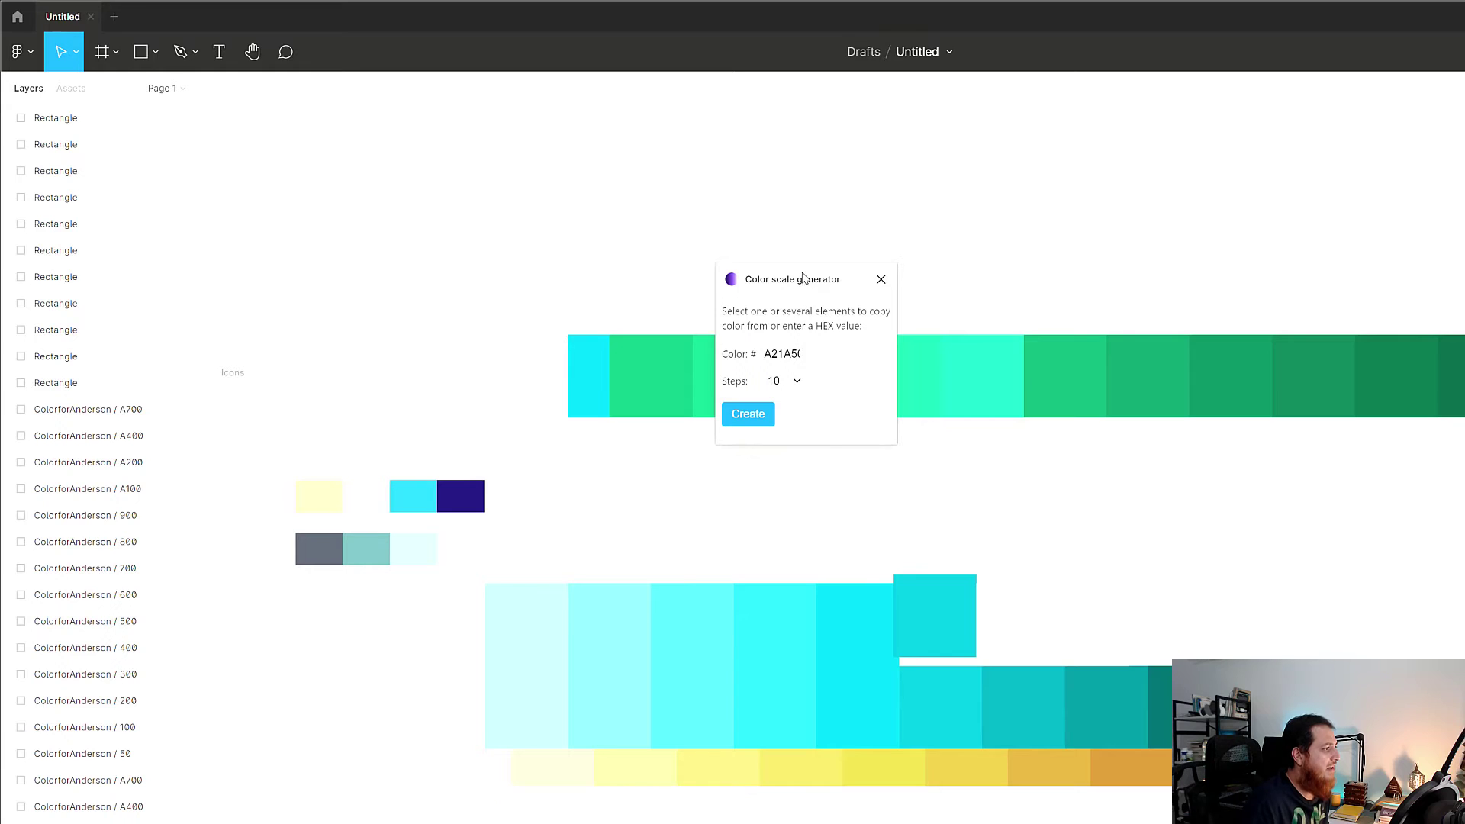
drag(800, 277, 1047, 476)
drag(1003, 556, 1066, 559)
text(0FA070)
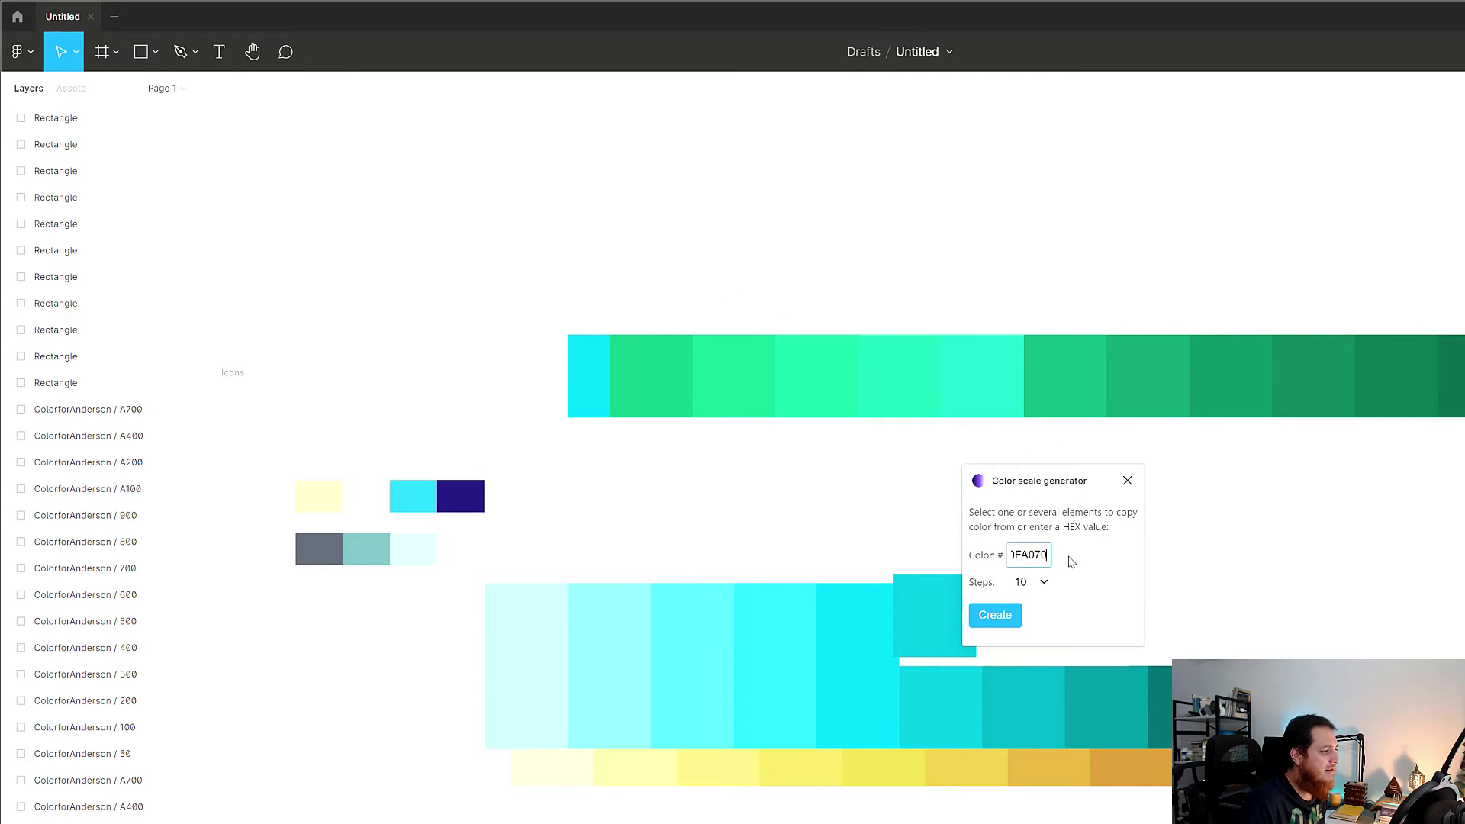
click(1039, 583)
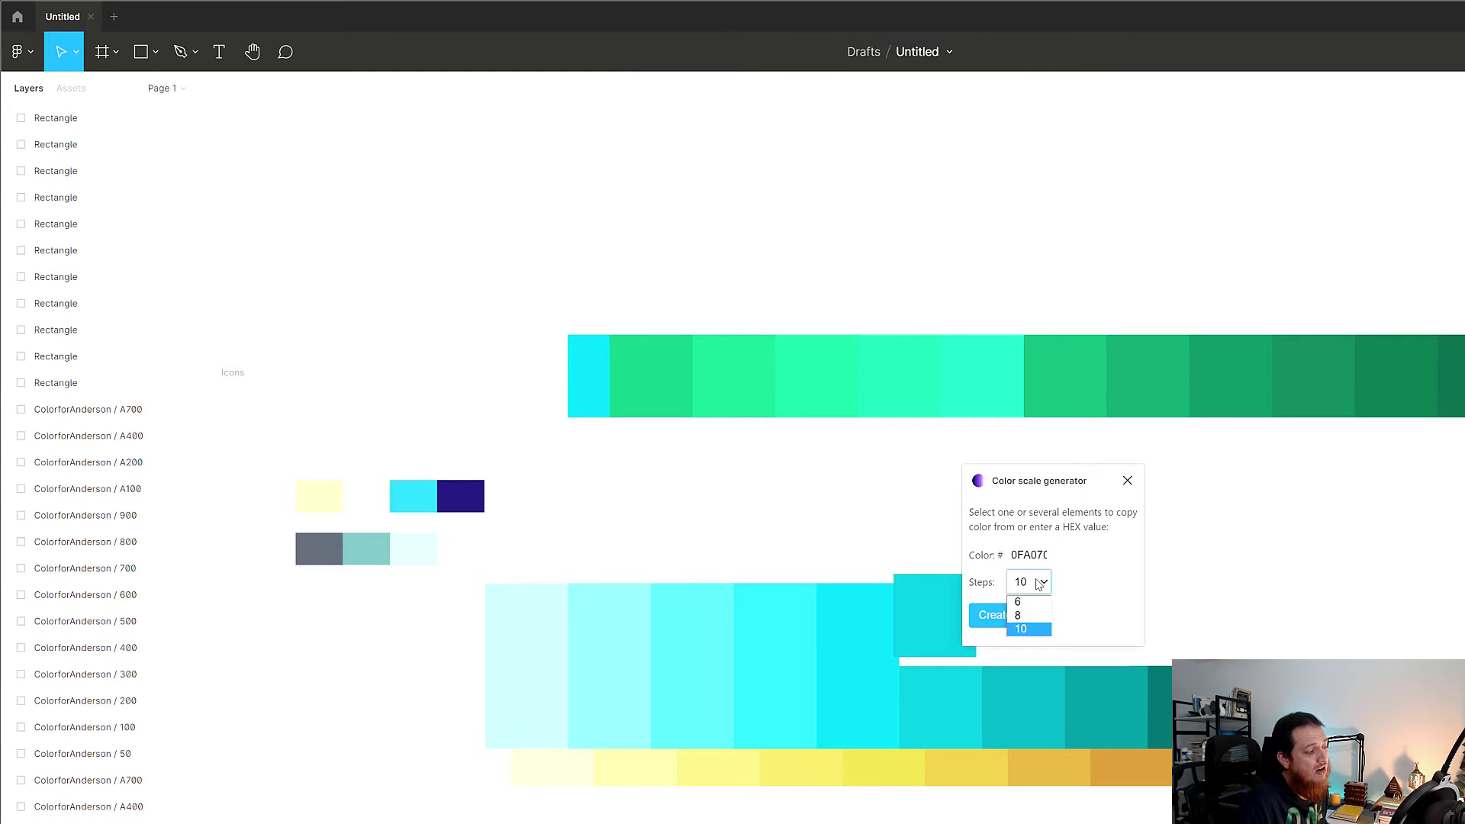
click(1028, 629)
click(997, 620)
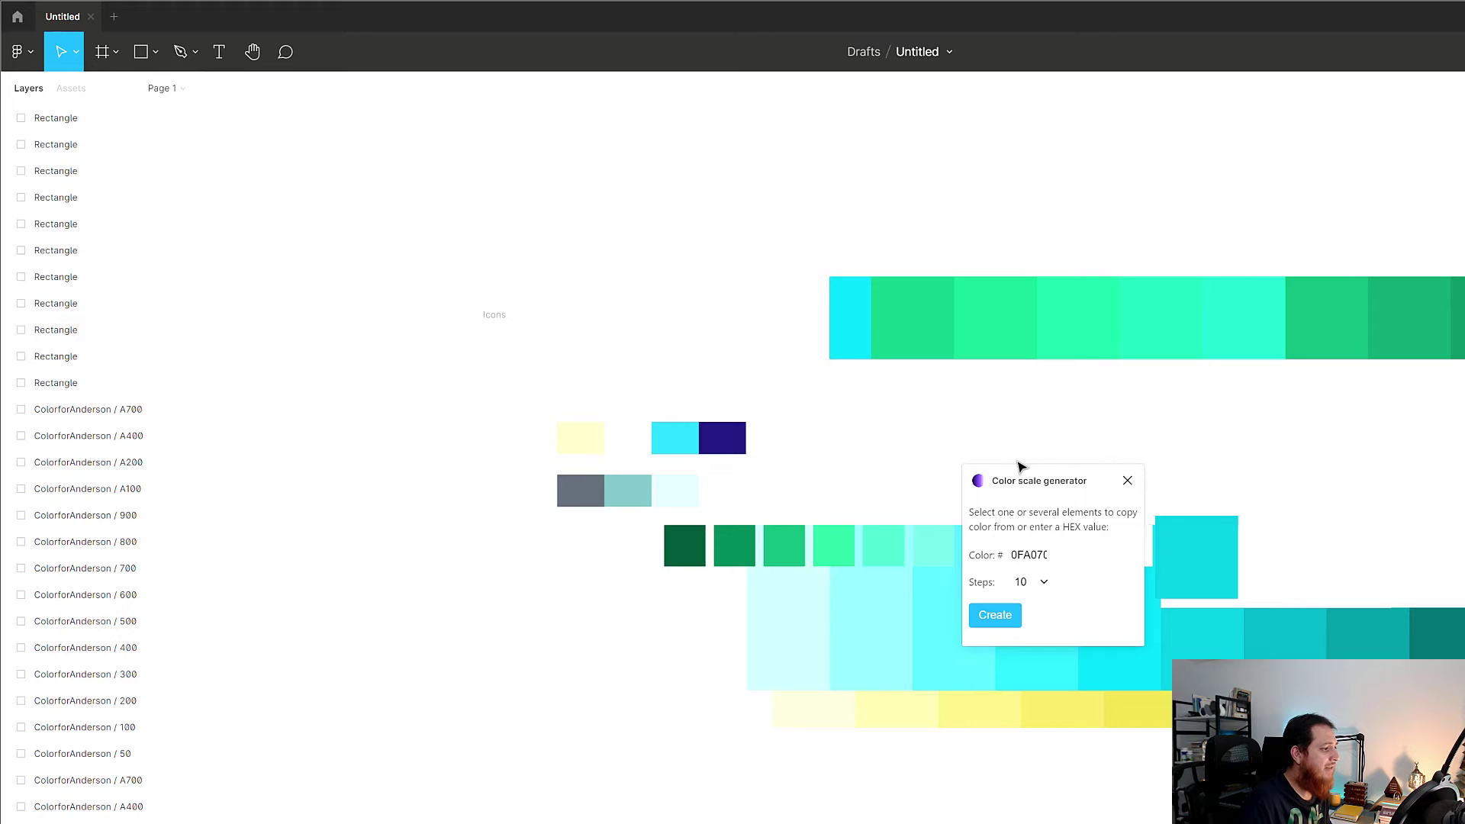
click(1126, 480)
Move the new green color scale below the cyan and yellow swatch rows, and delete those rows
drag(991, 545, 859, 823)
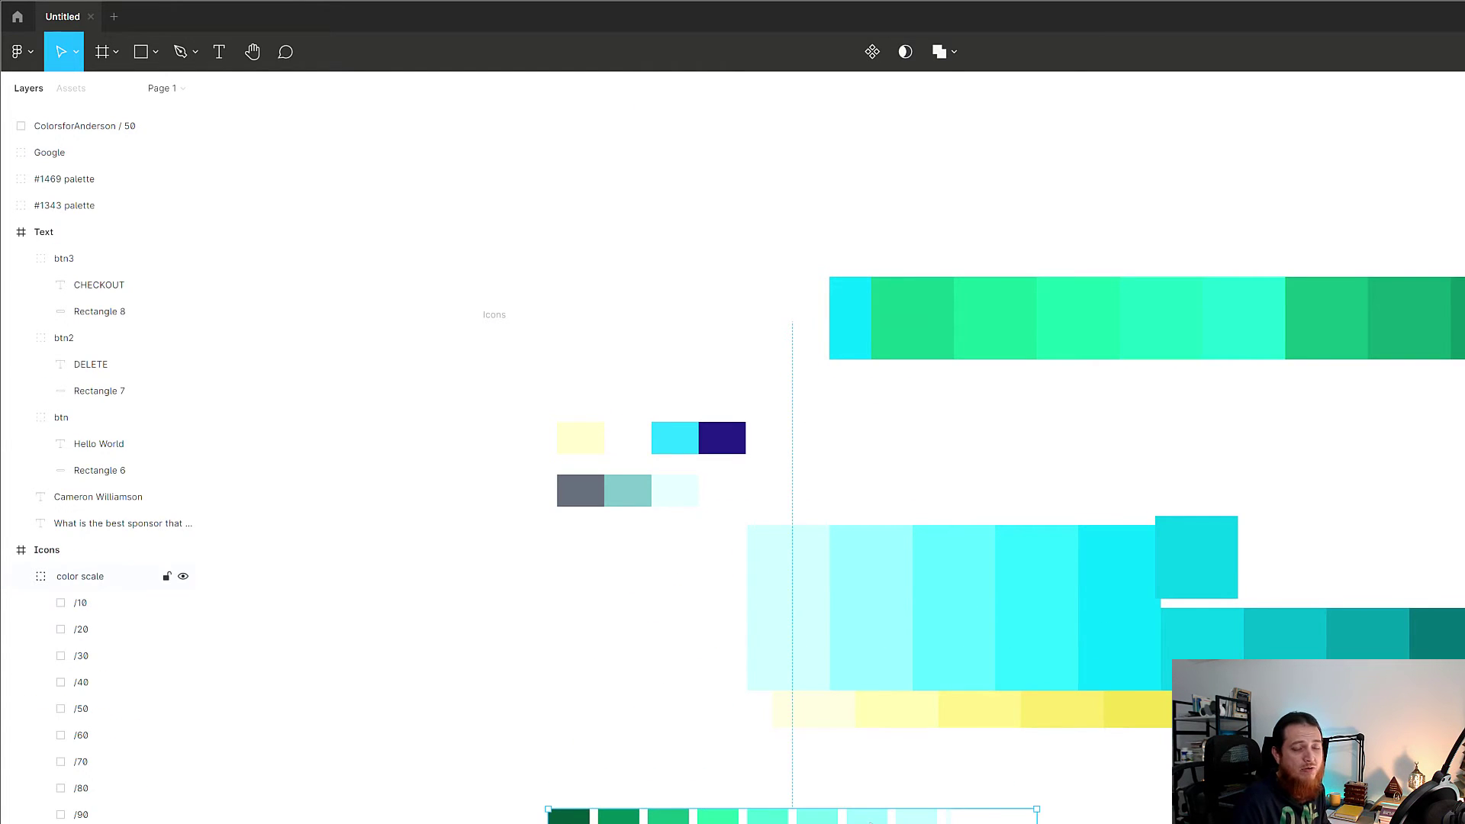
drag(645, 543, 1243, 749)
key(Delete)
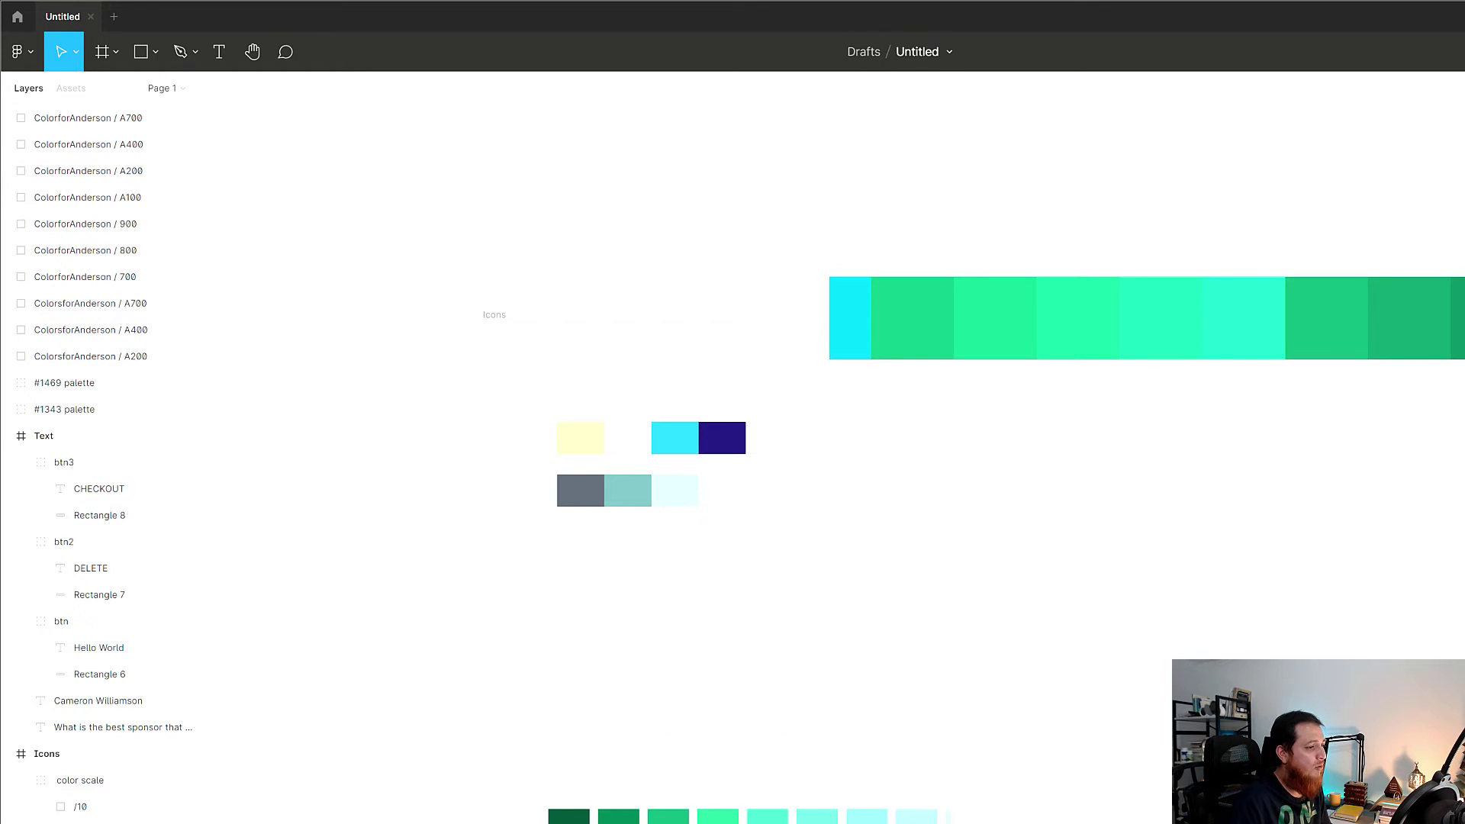
Move the color scale out of the Icons frame to empty canvas and delete the long green swatch strip above it
drag(858, 817, 1419, 680)
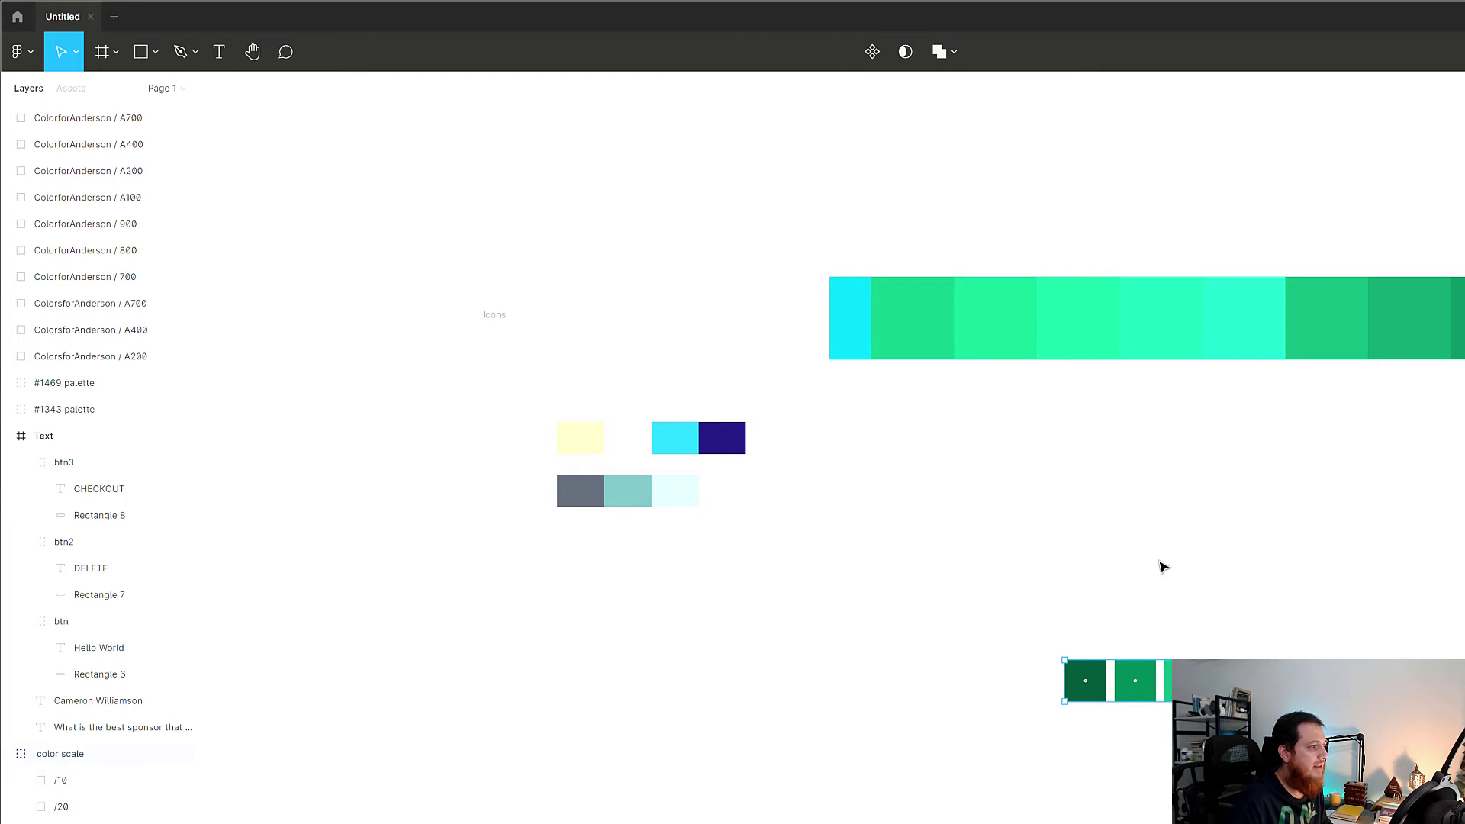
drag(1068, 593, 831, 619)
scroll(831, 619, right, 3)
click(1243, 633)
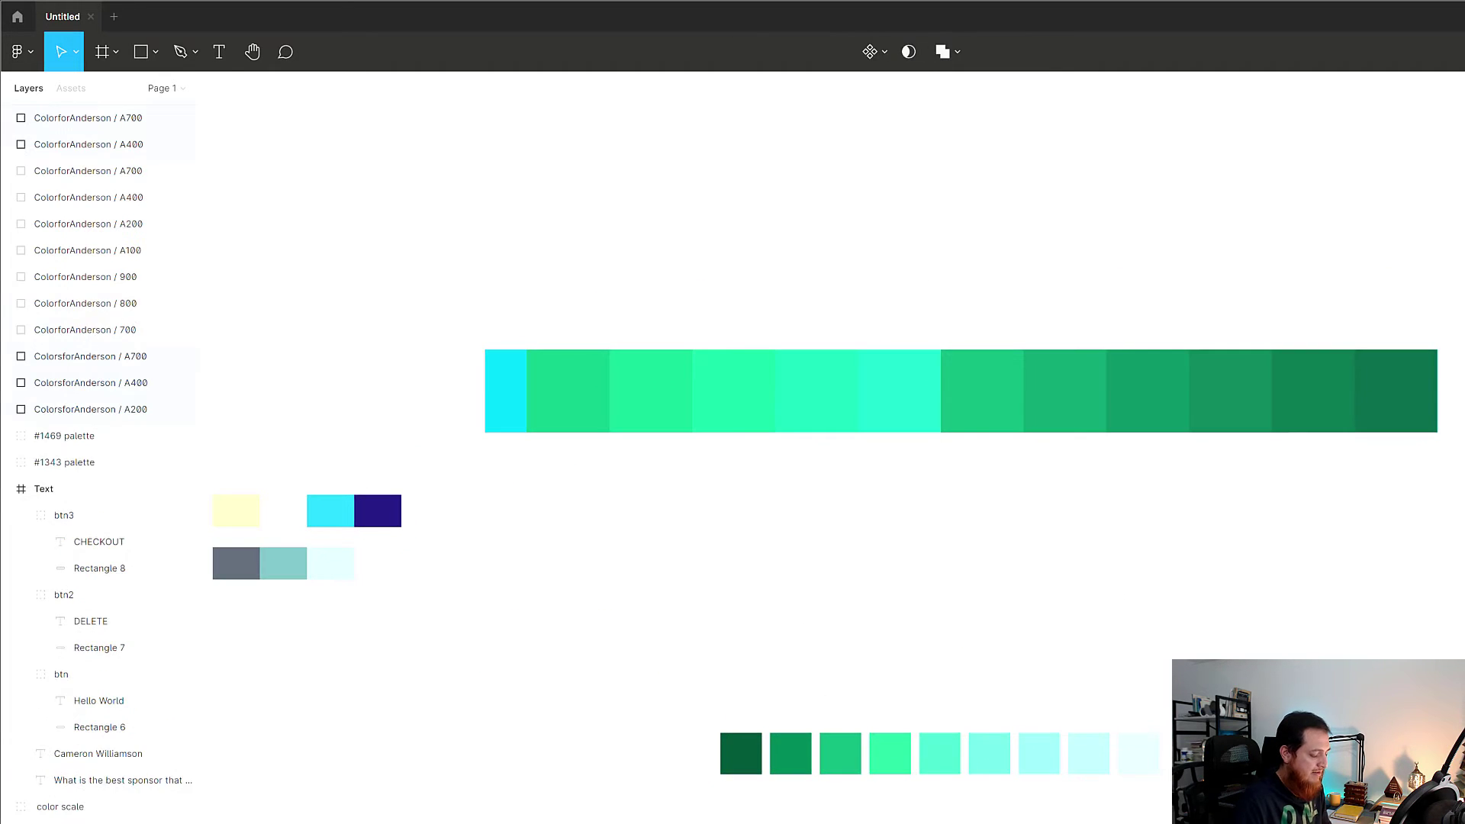
drag(468, 303, 1440, 467)
key(Delete)
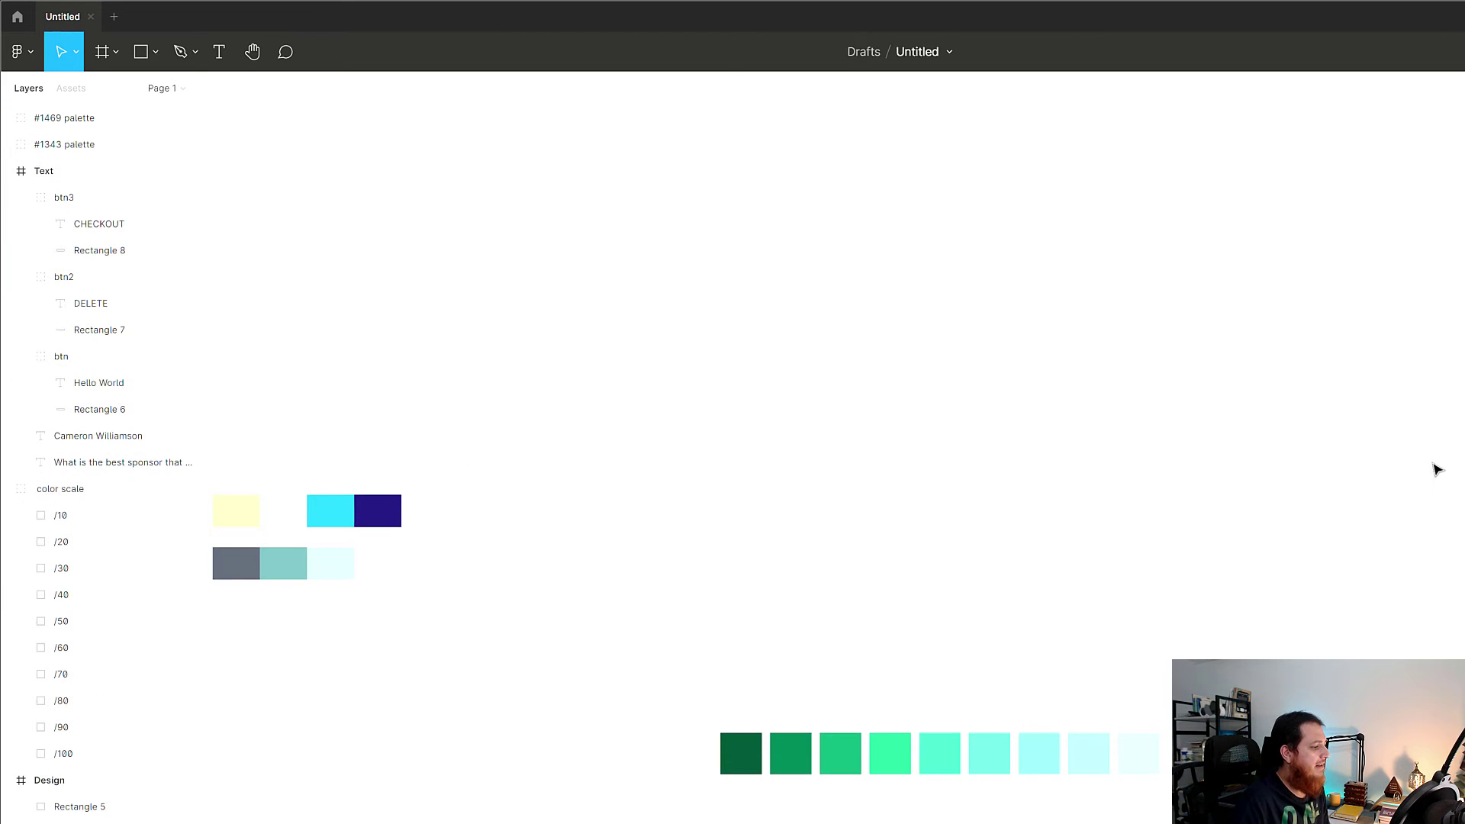
Select the generated green color scale to examine its swatches, and clear the selection
drag(629, 624, 1340, 820)
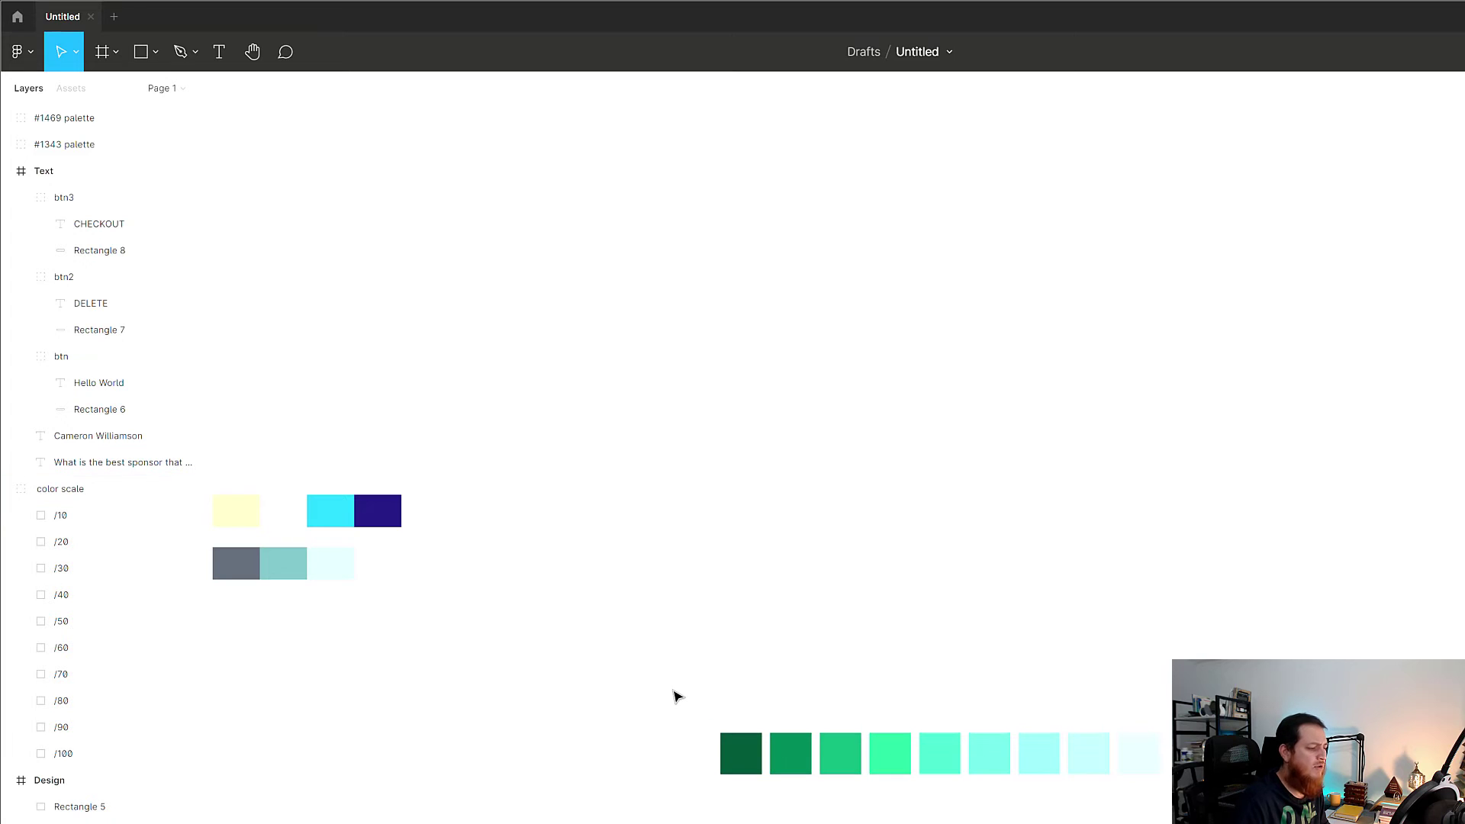
drag(682, 692, 1174, 822)
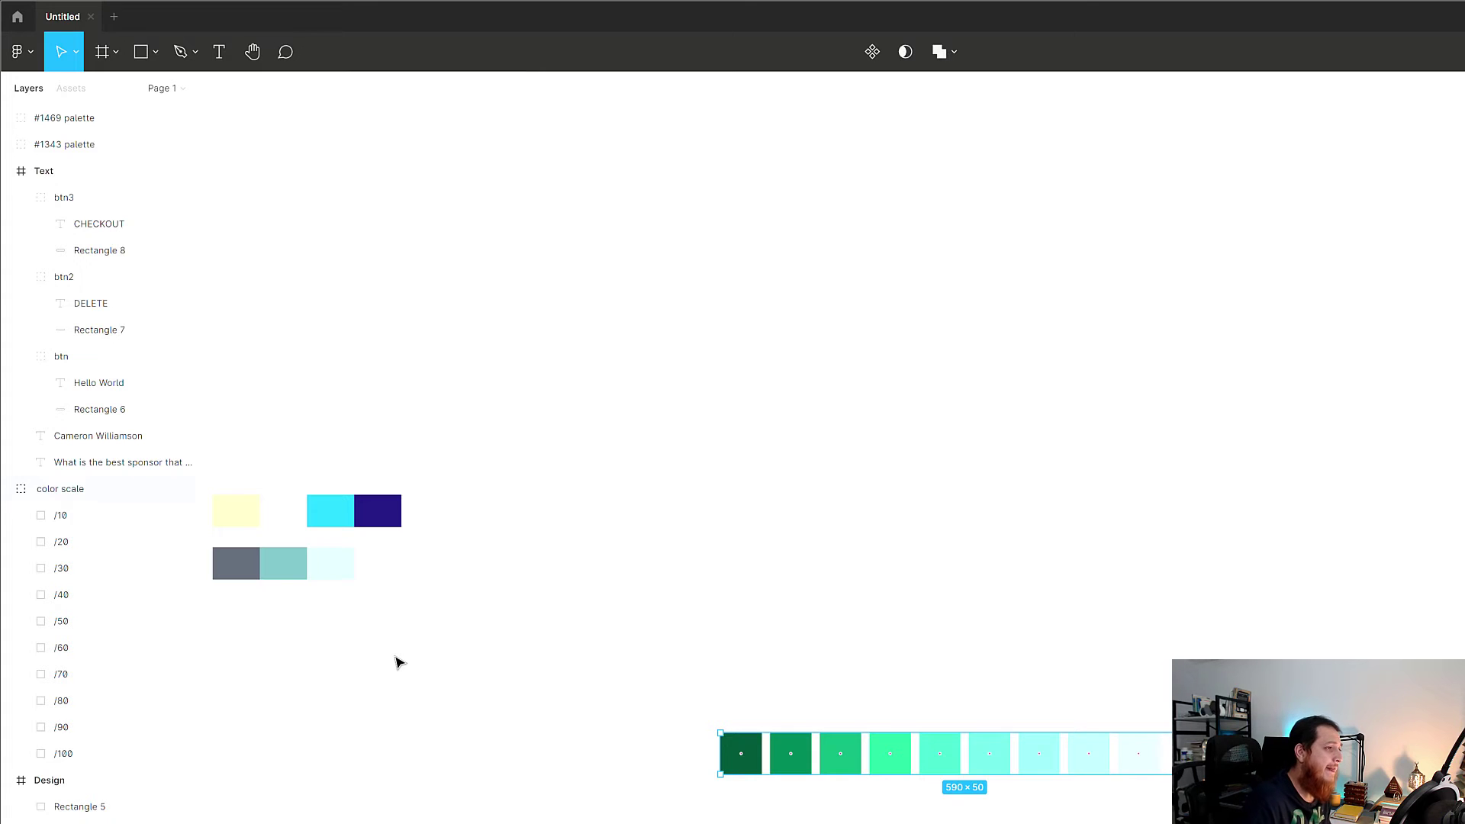
click(564, 608)
Open the Color Search plugin, look up "sky" and add a suggested color to the styles
key(ctrl+slash)
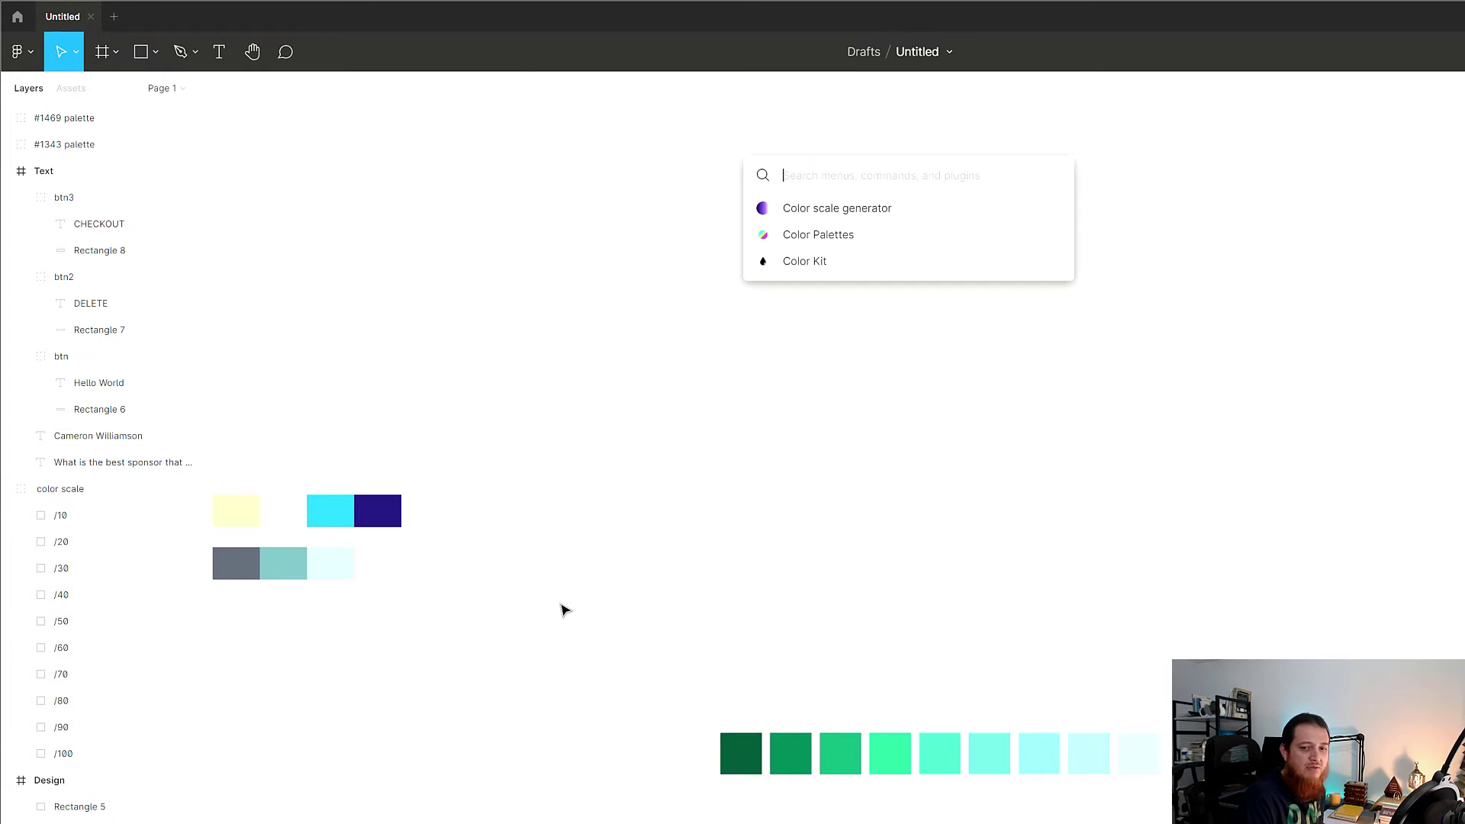
text(c)
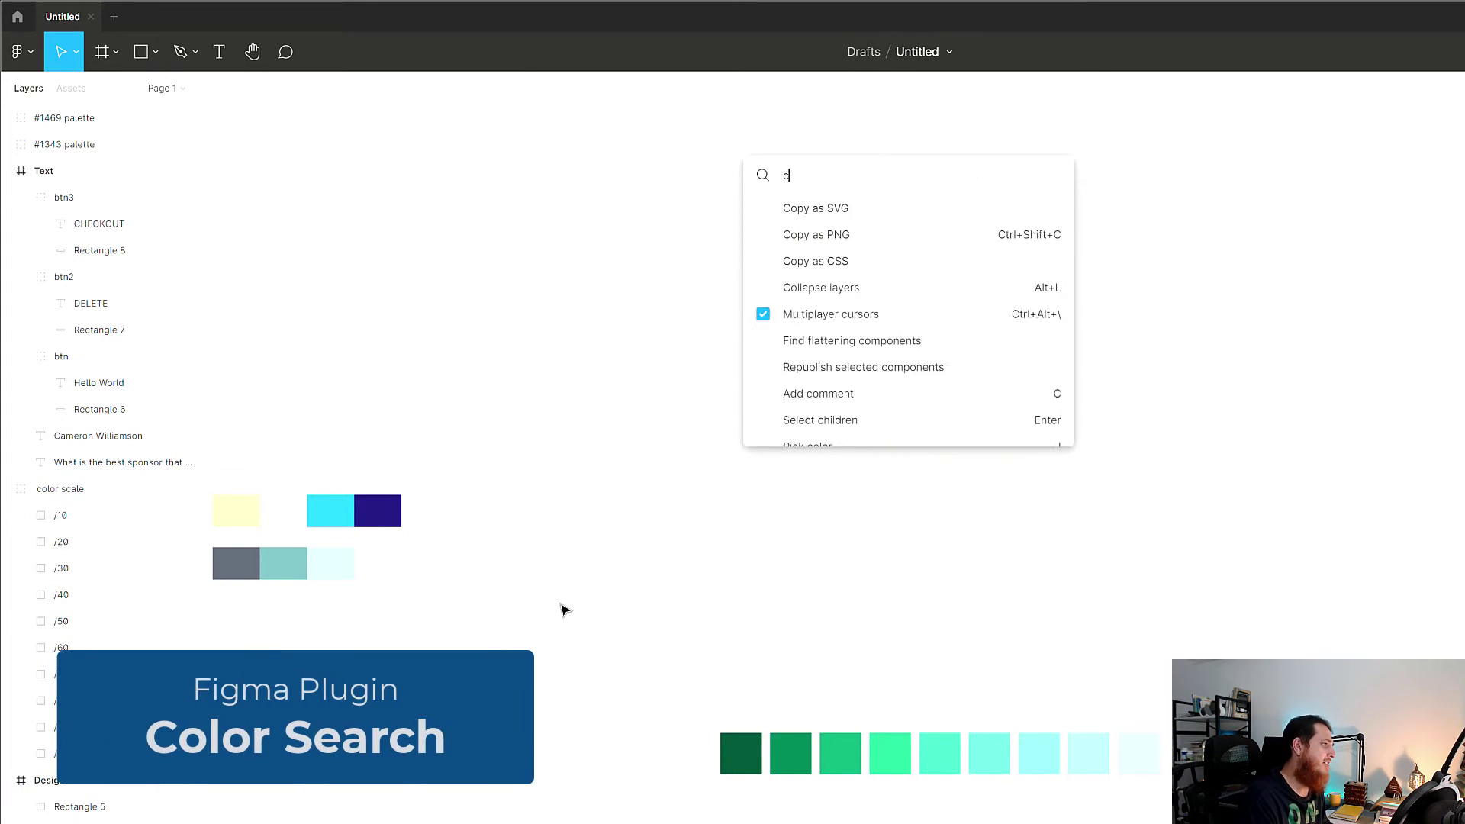
text(olor sear)
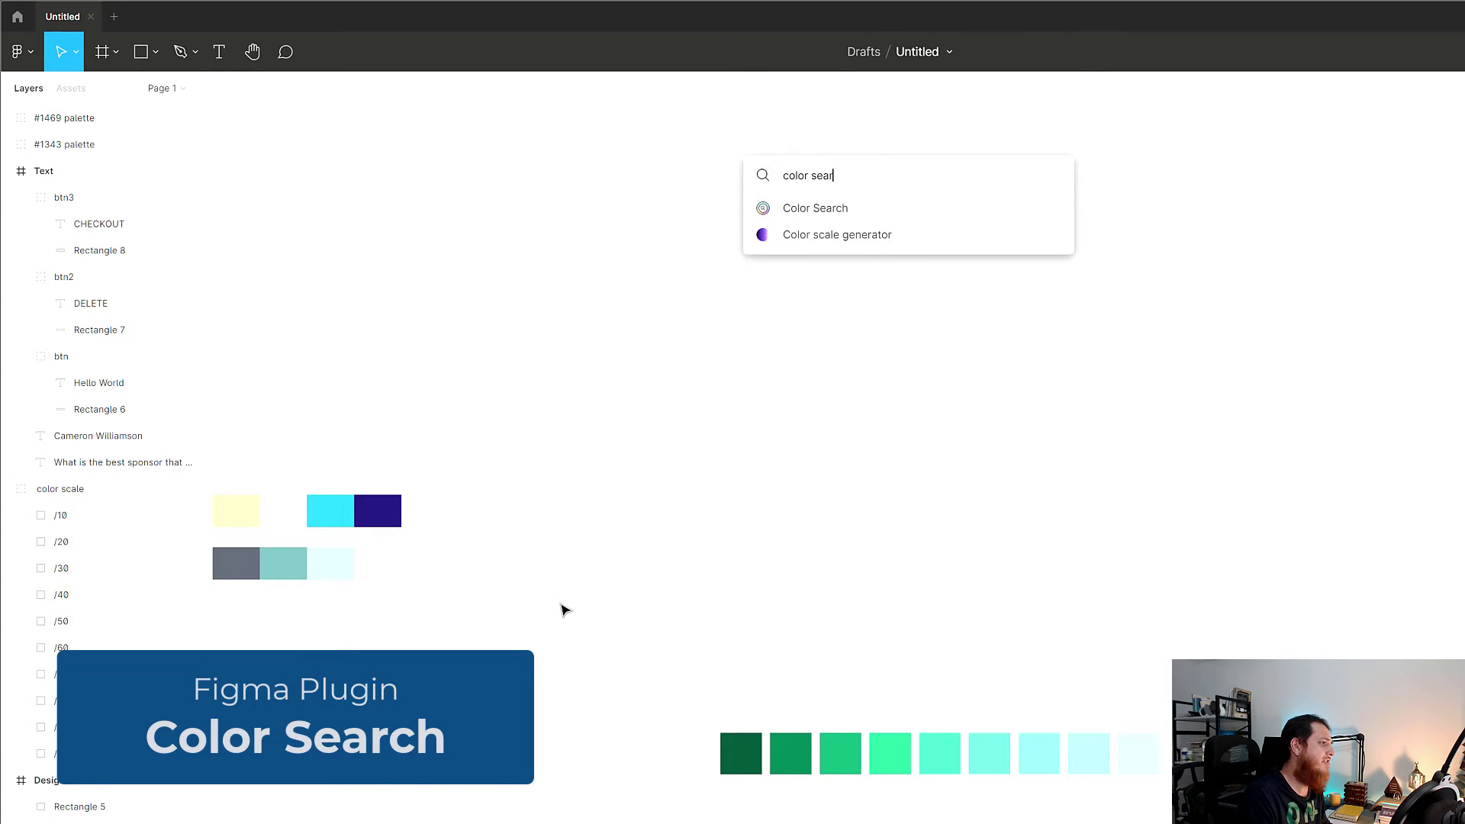
click(824, 216)
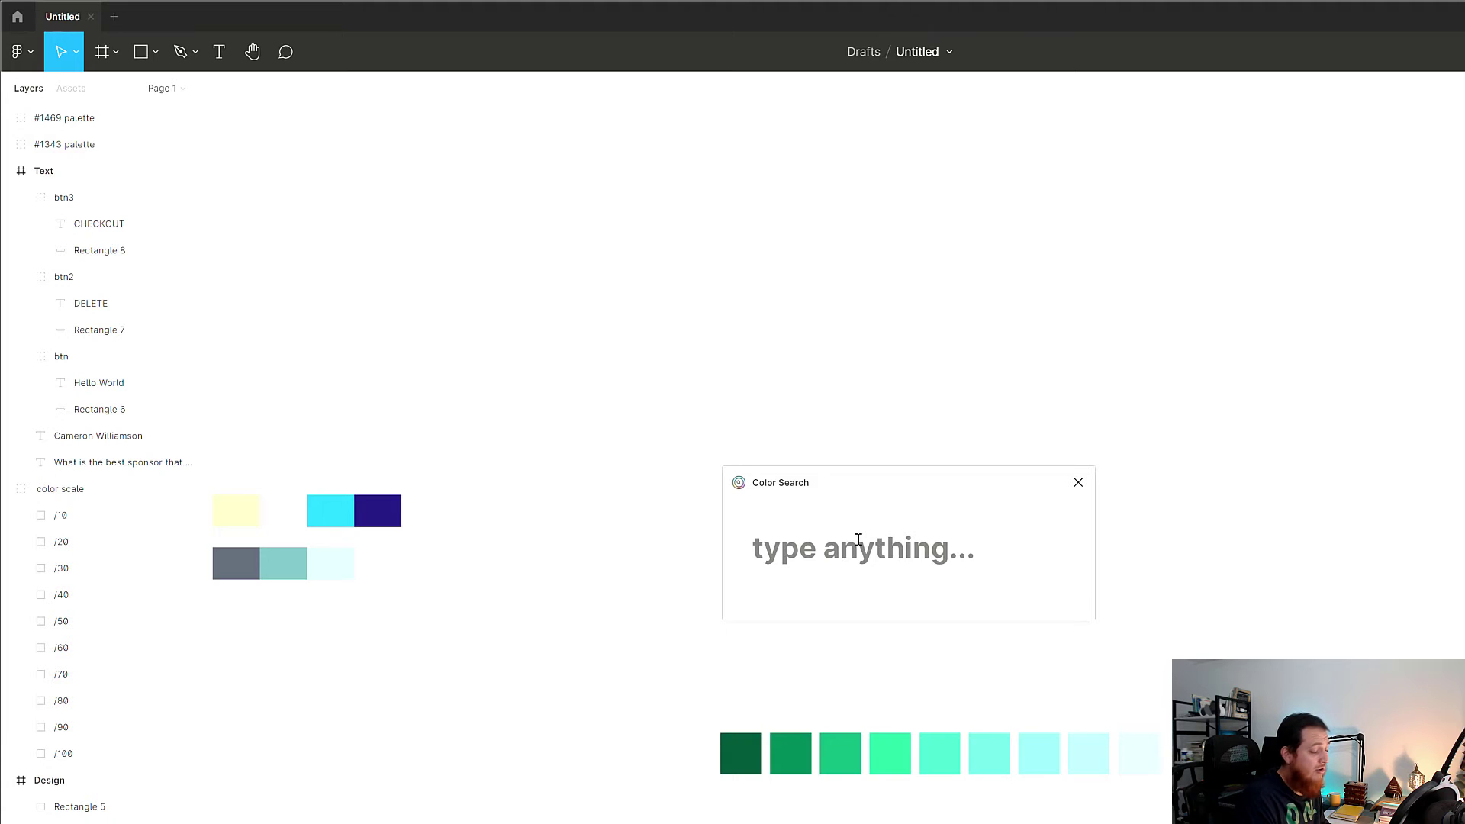
text(sky)
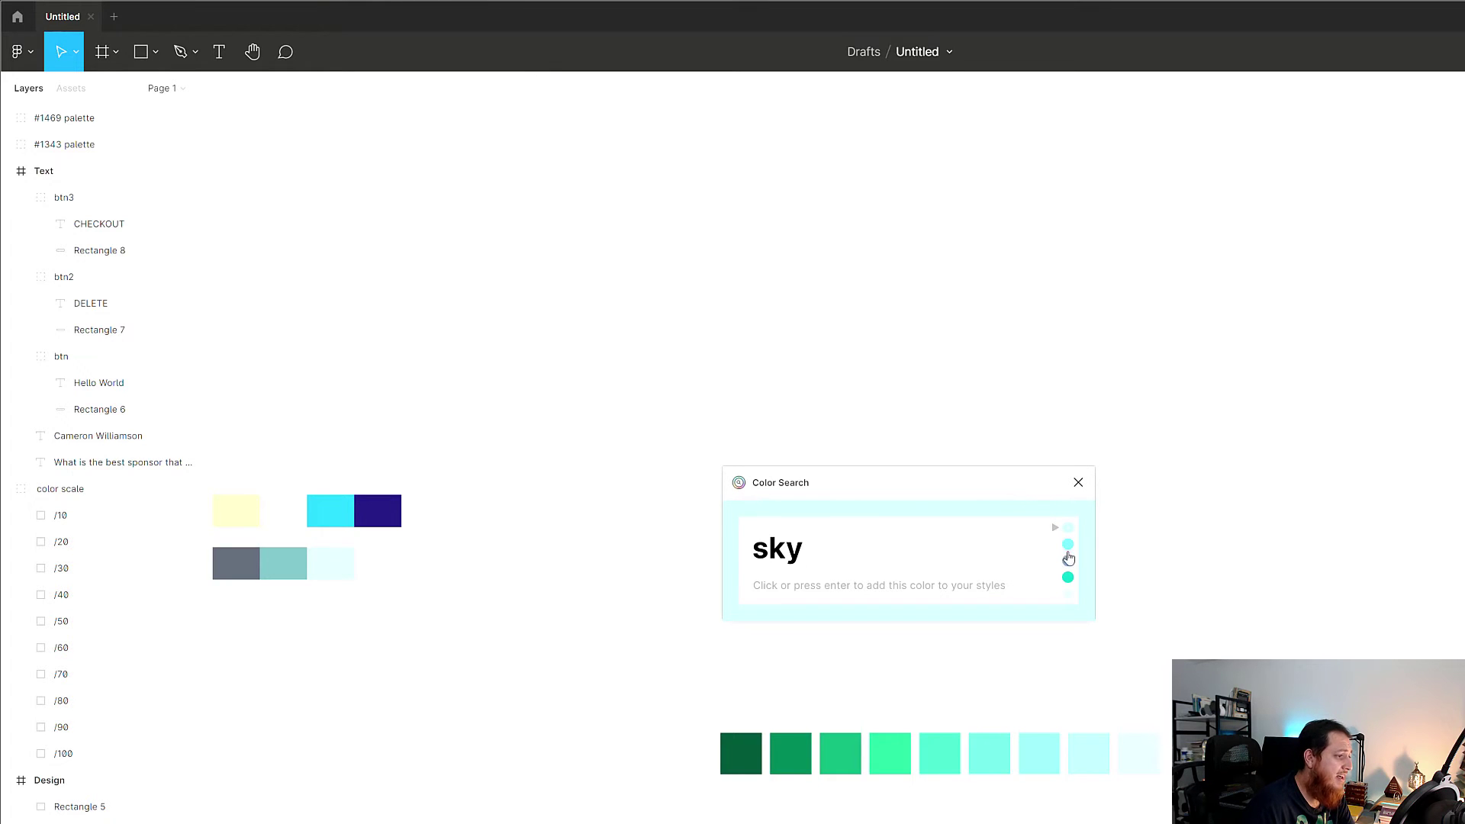
click(882, 559)
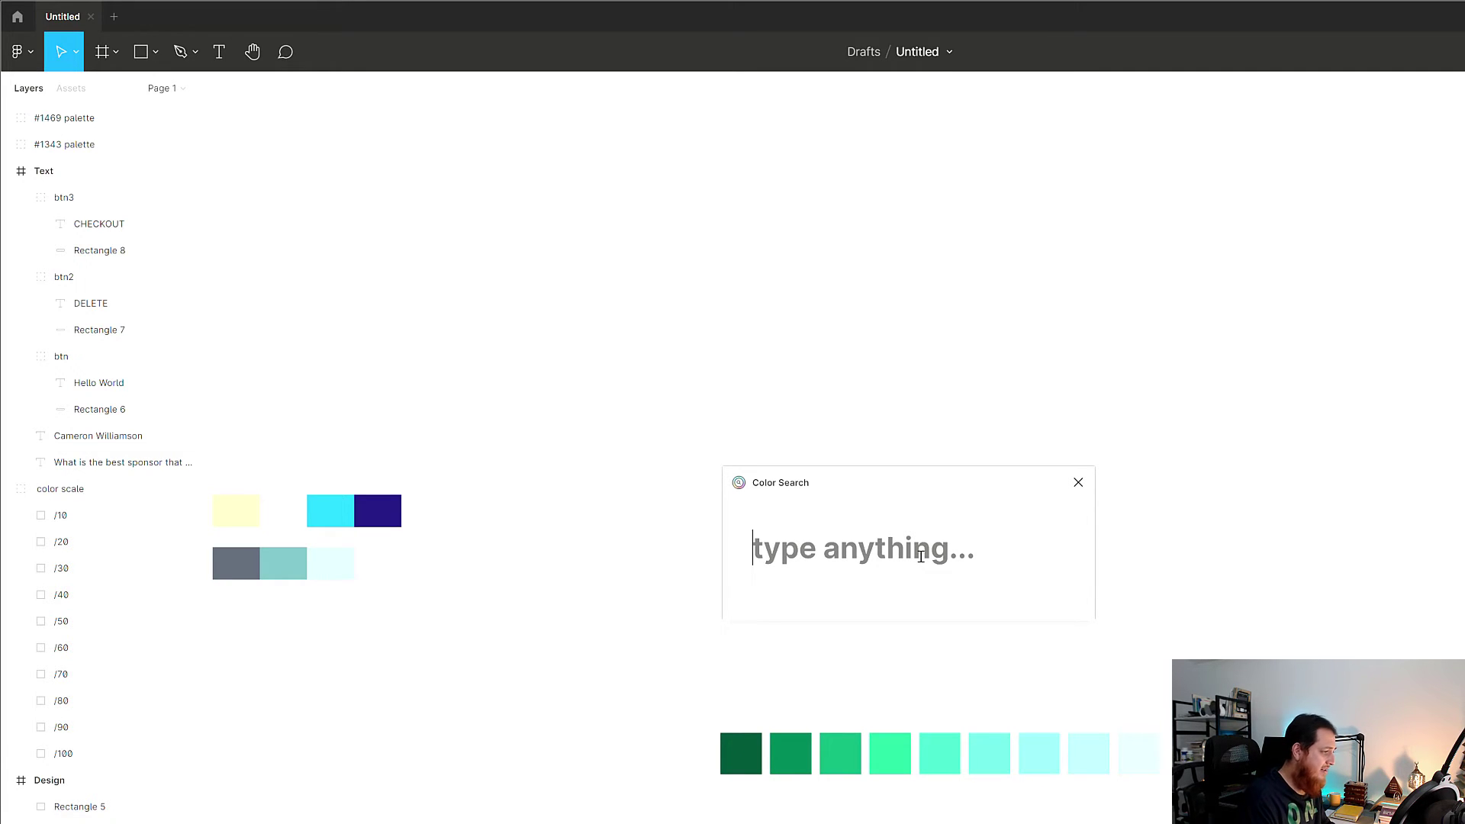
Add the second suggested color for "lake" and the orange-red suggestion for "fire" to the styles with Color Search
text(f)
key(BackSpace)
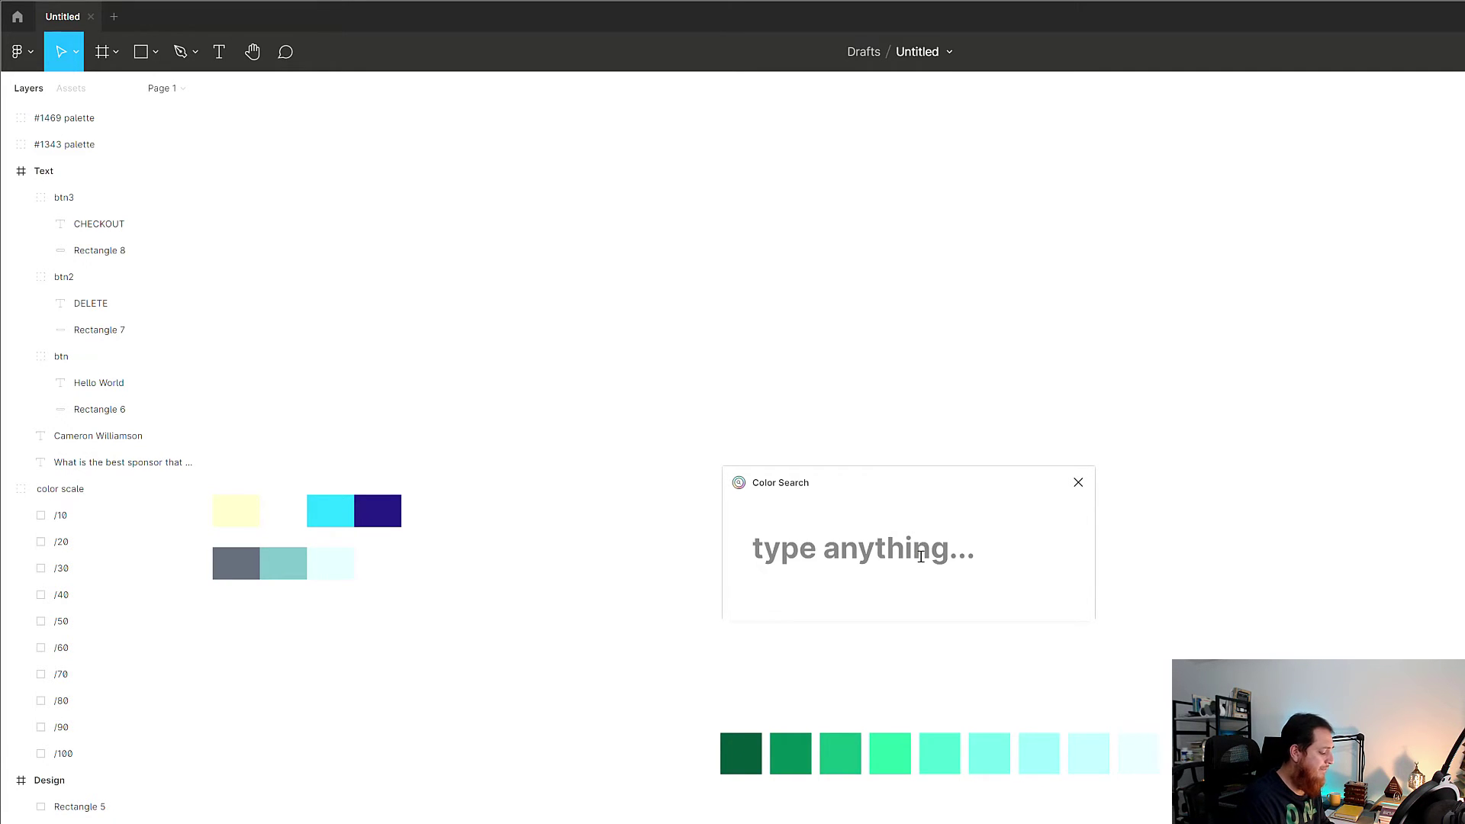
text(lake)
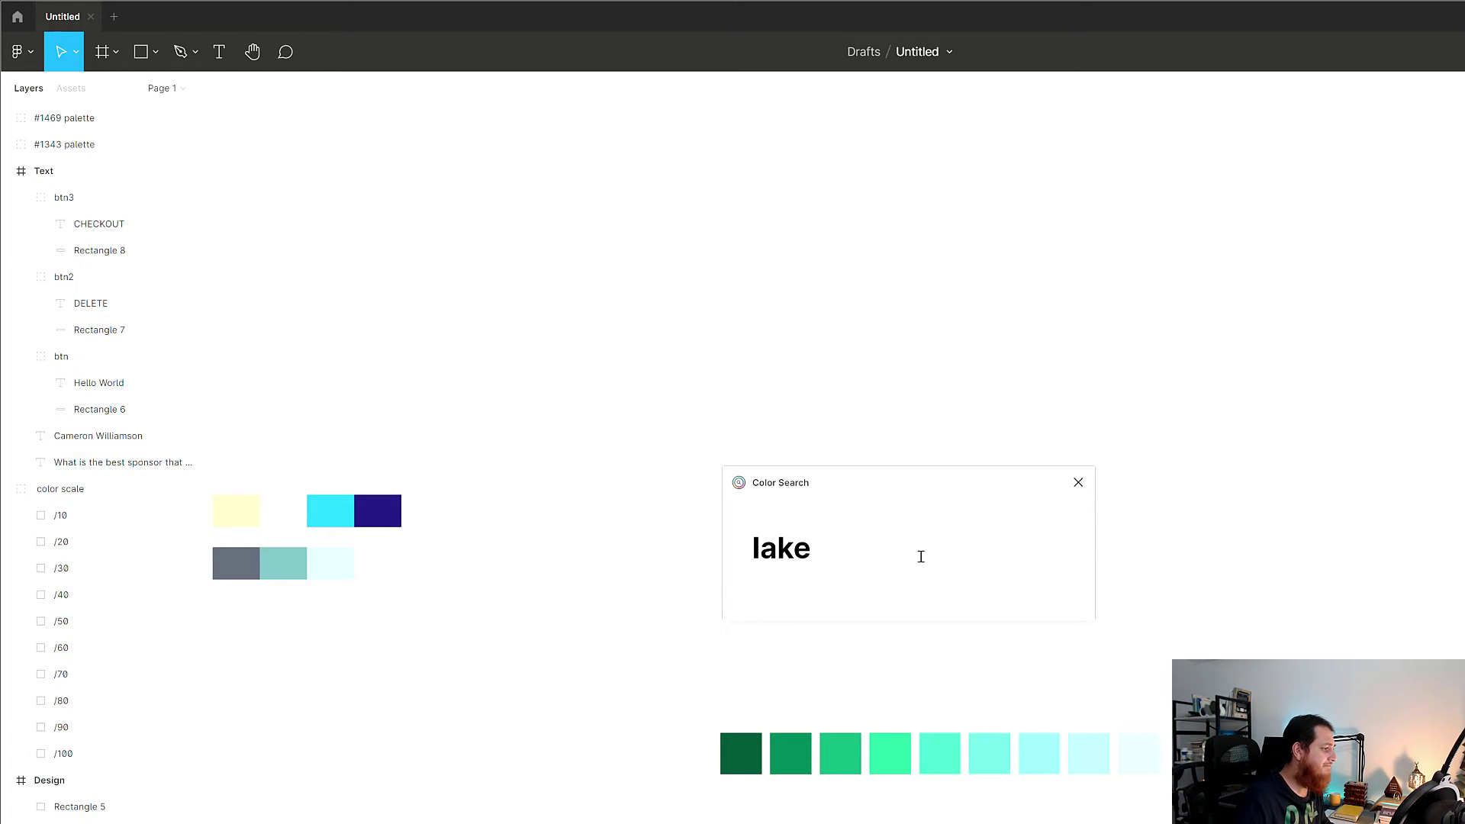
key(Down)
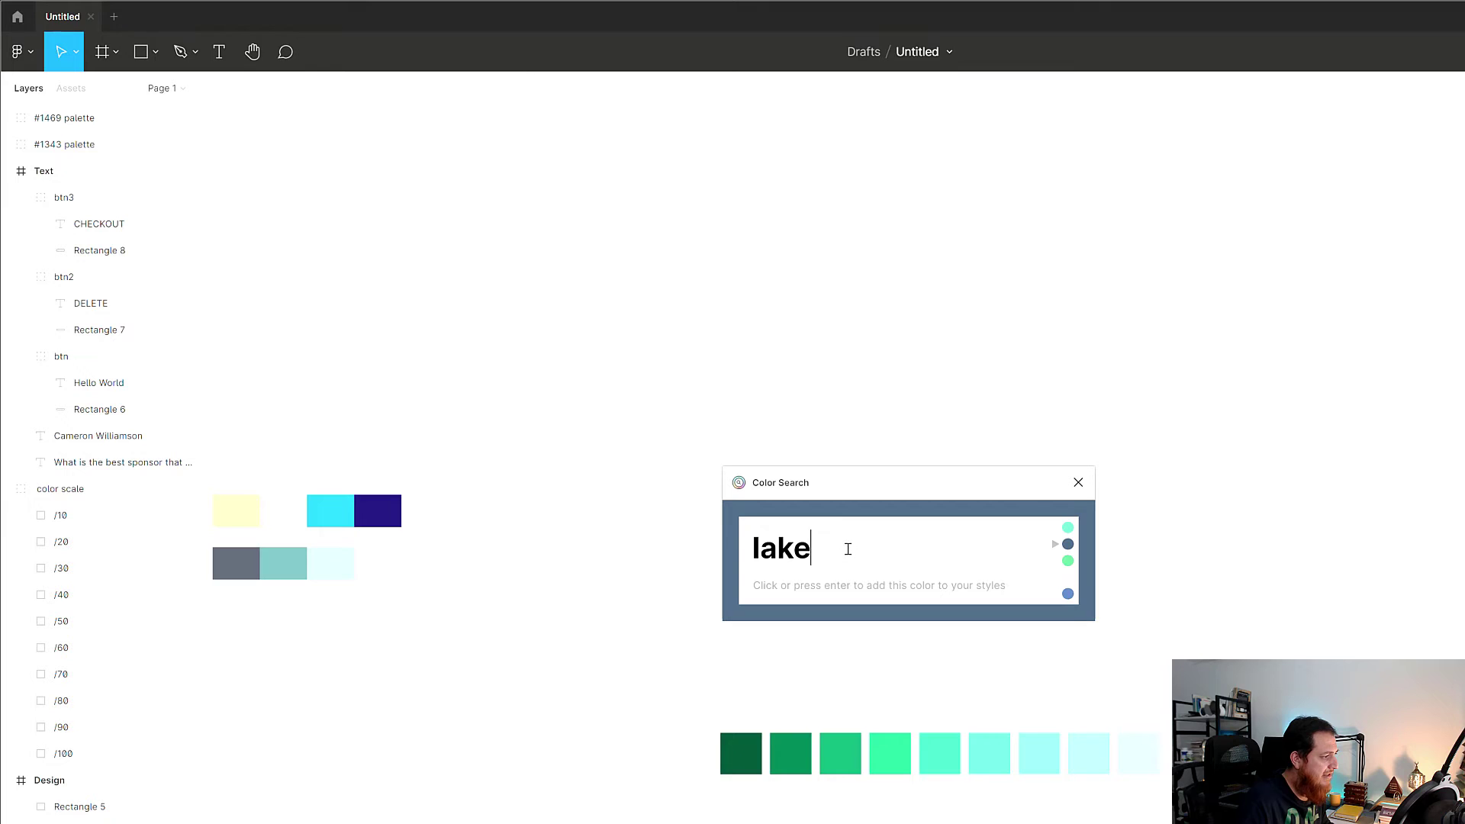
key(Return)
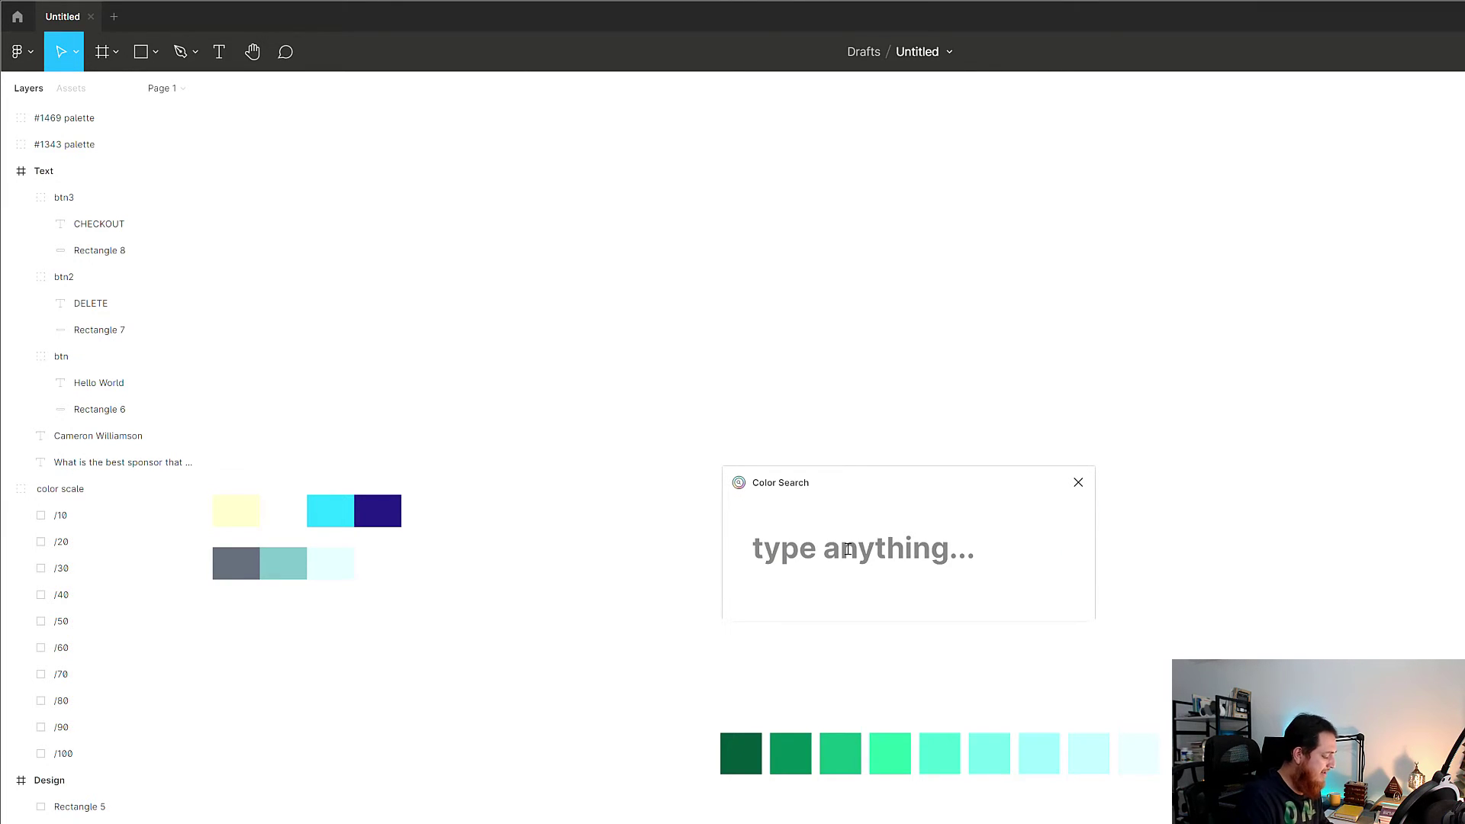
text(fire)
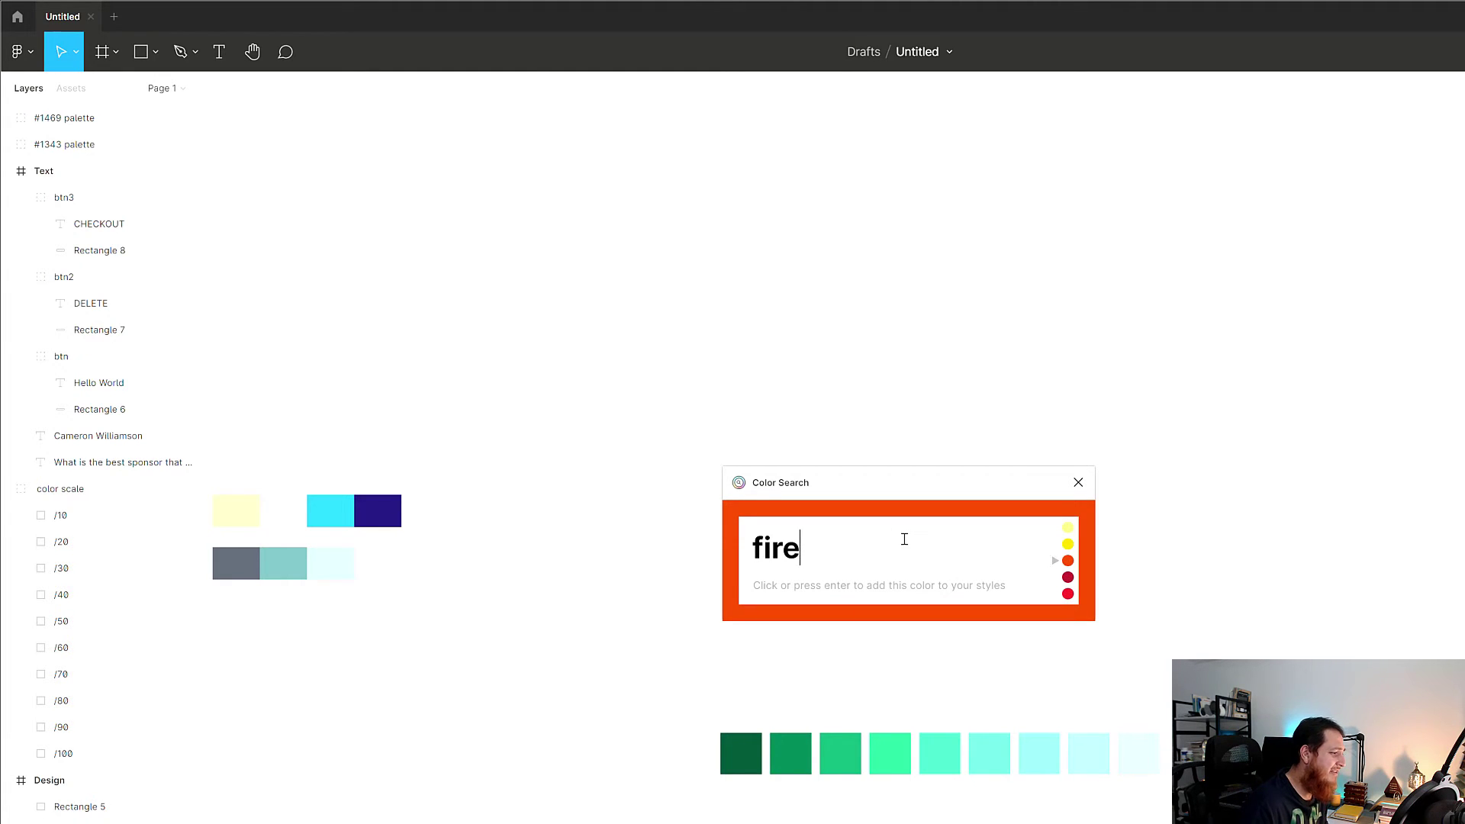
key(Return)
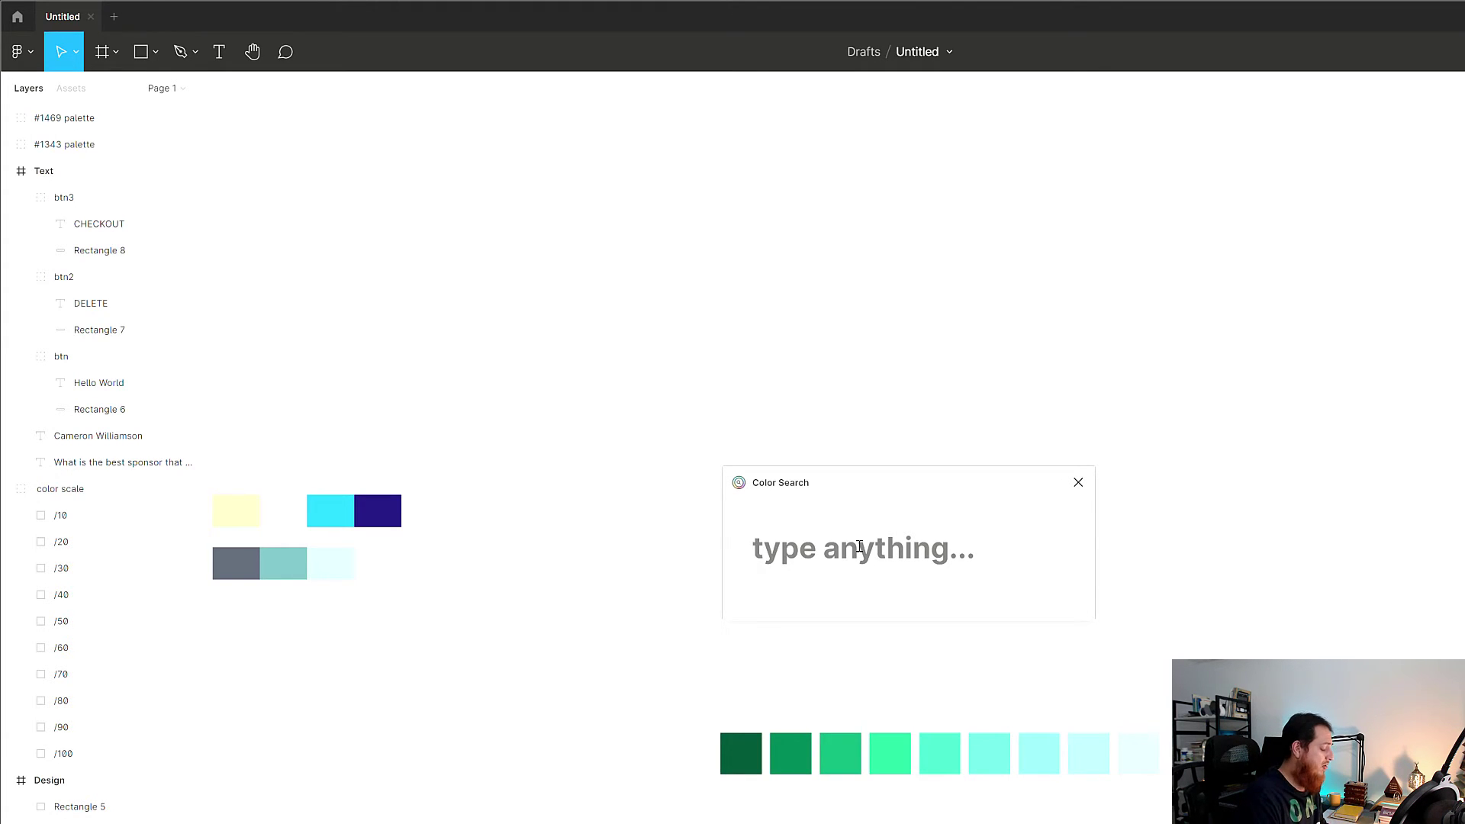
Look up "yellow", refine the search to "yellow fire", and add its second suggested color to the styles
text(y)
key(BackSpace)
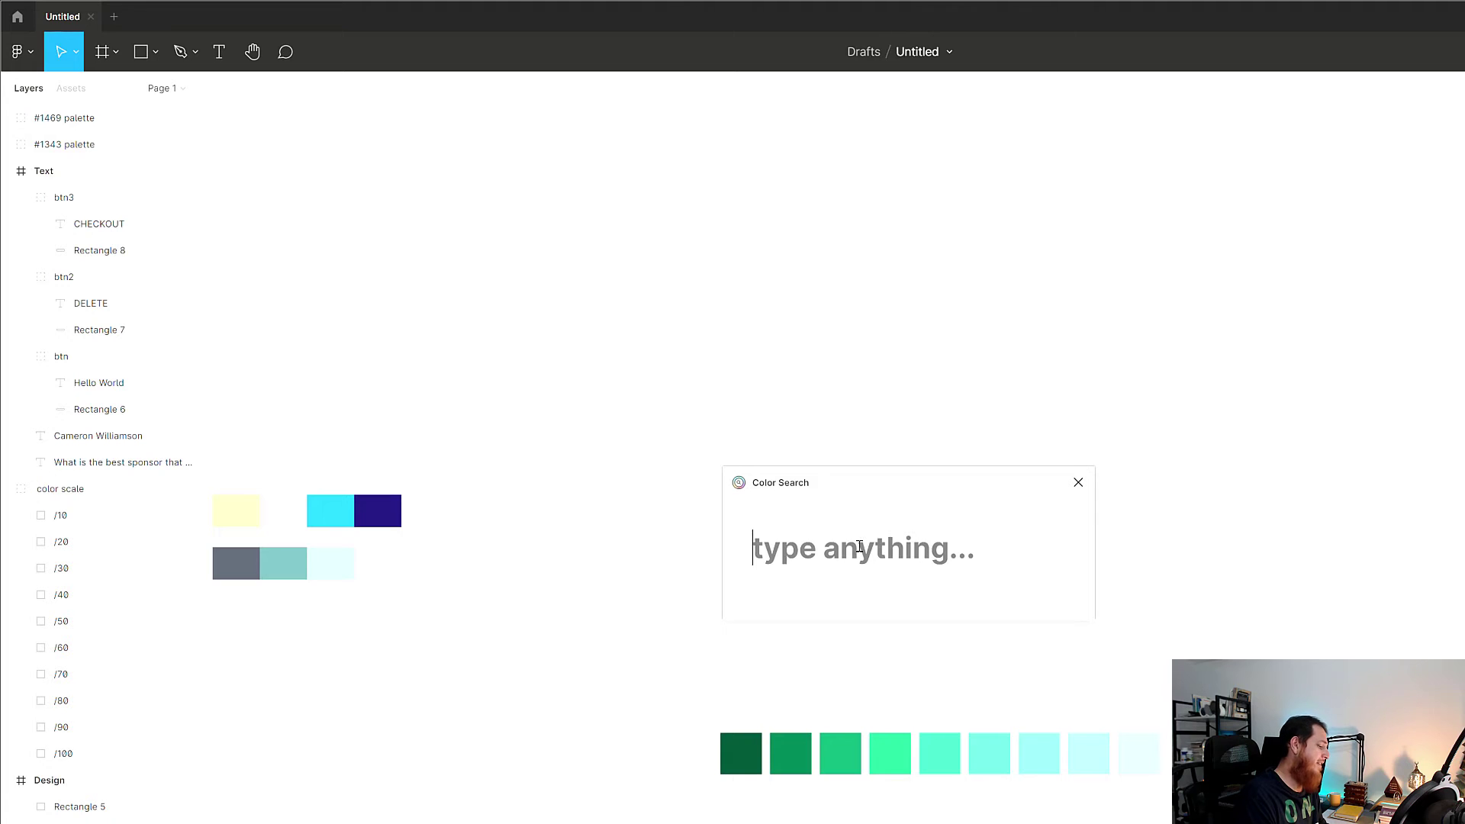
text(yello)
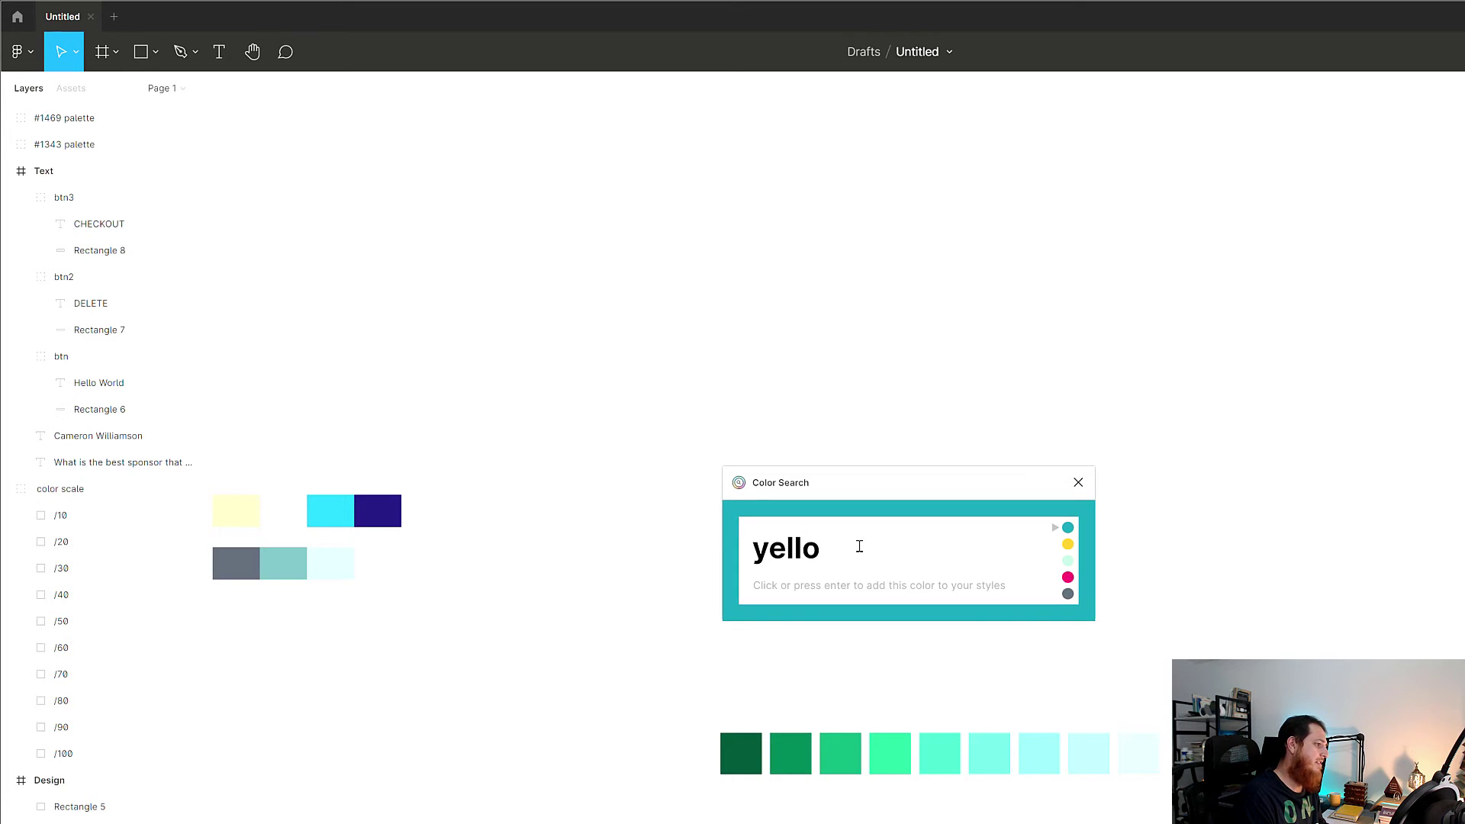
text(w)
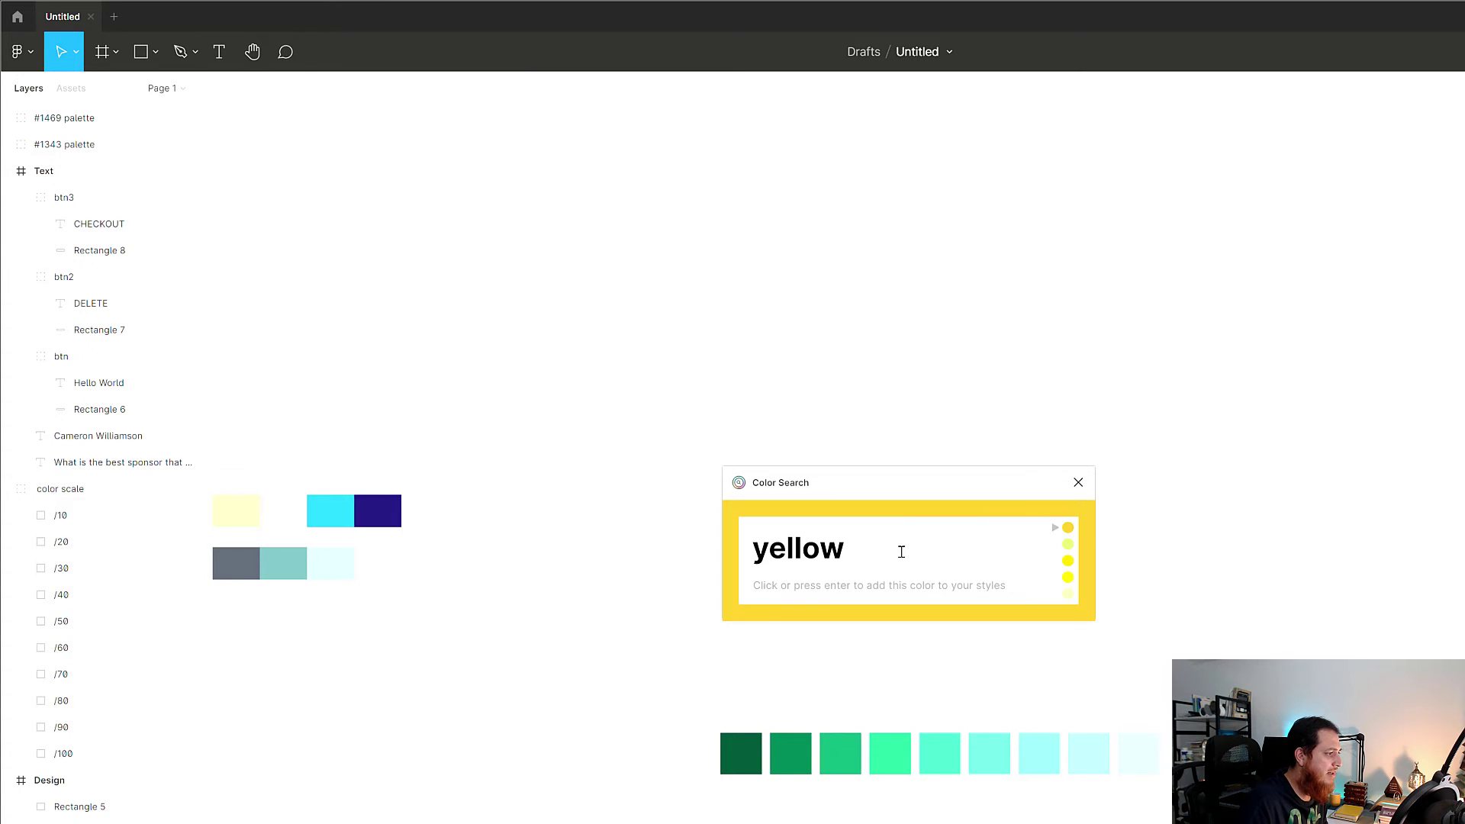
drag(898, 549, 738, 555)
text(yellow fire)
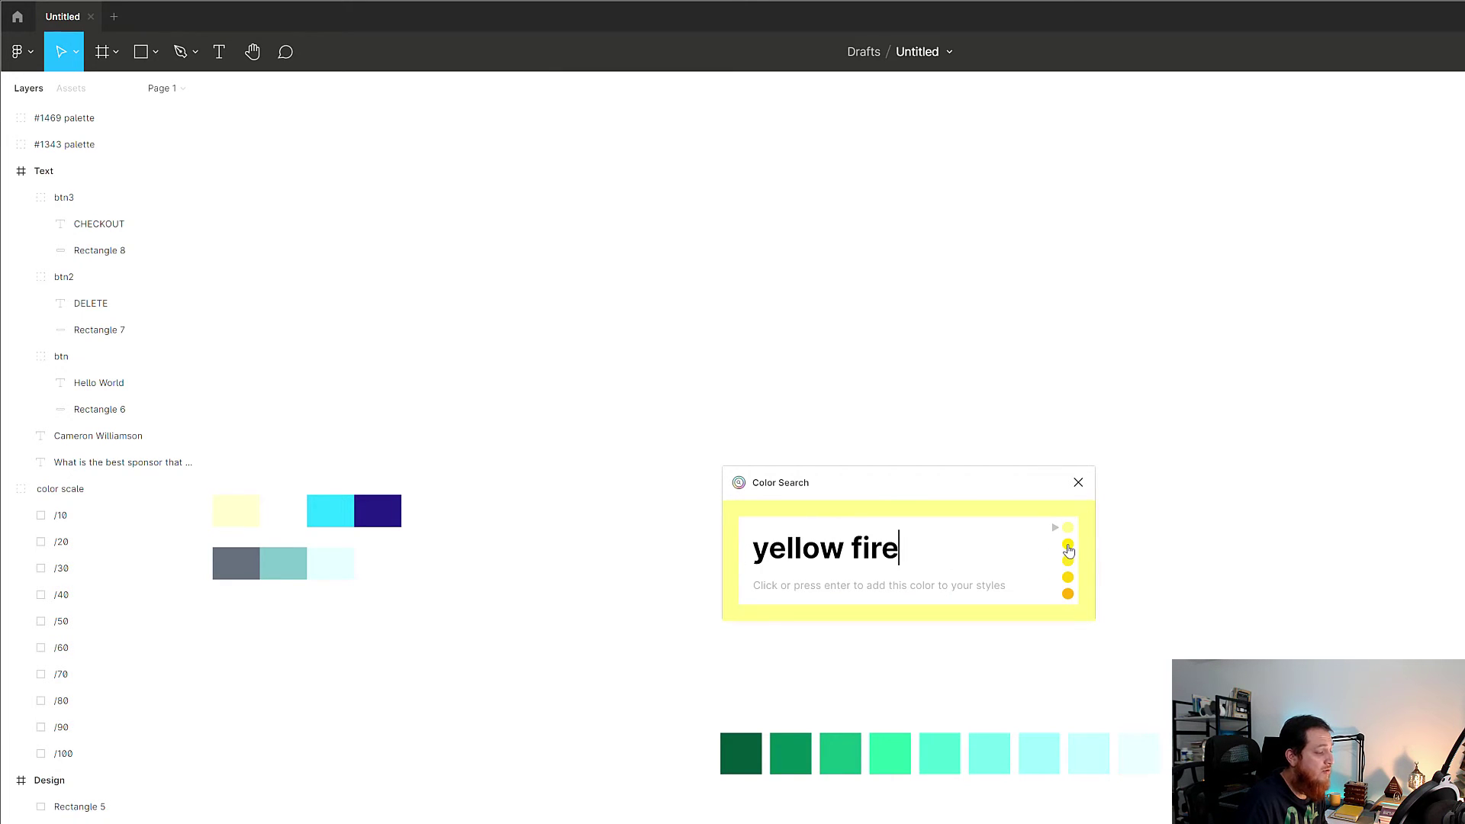
click(1067, 546)
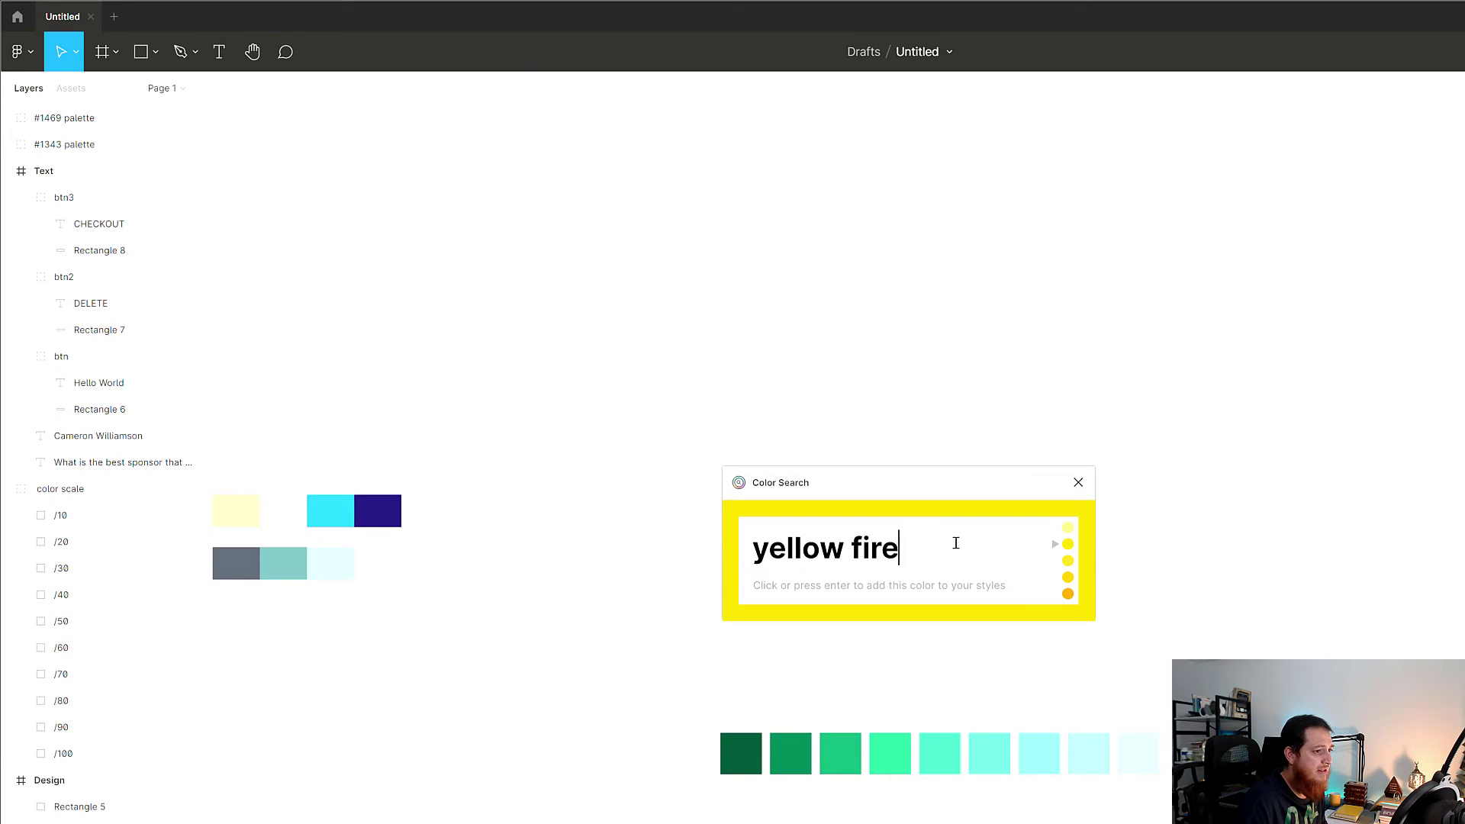
key(Return)
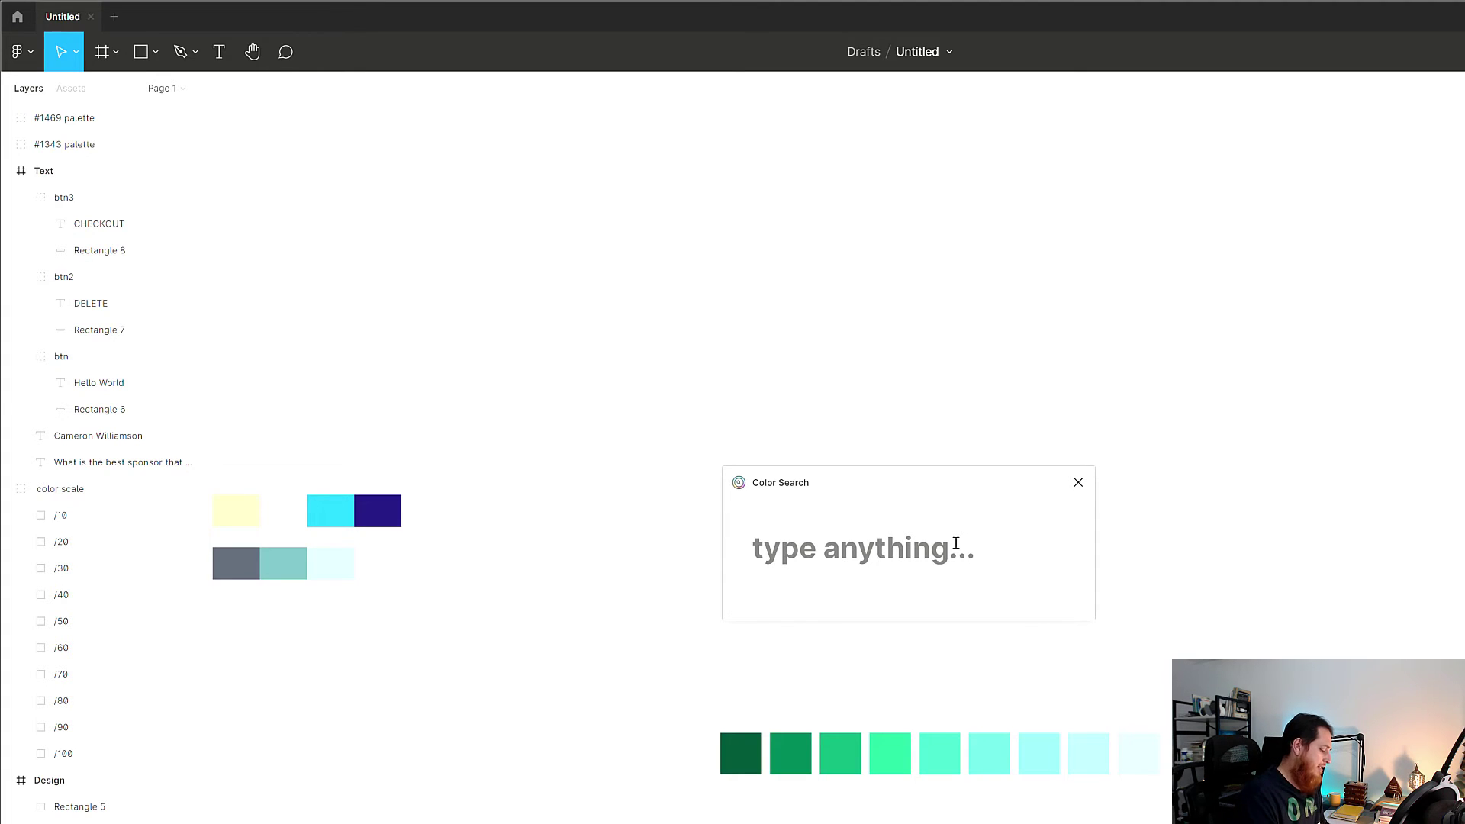
Look up "grass" in Color Search, add its last suggested color to the styles, and close the plugin
text(grass)
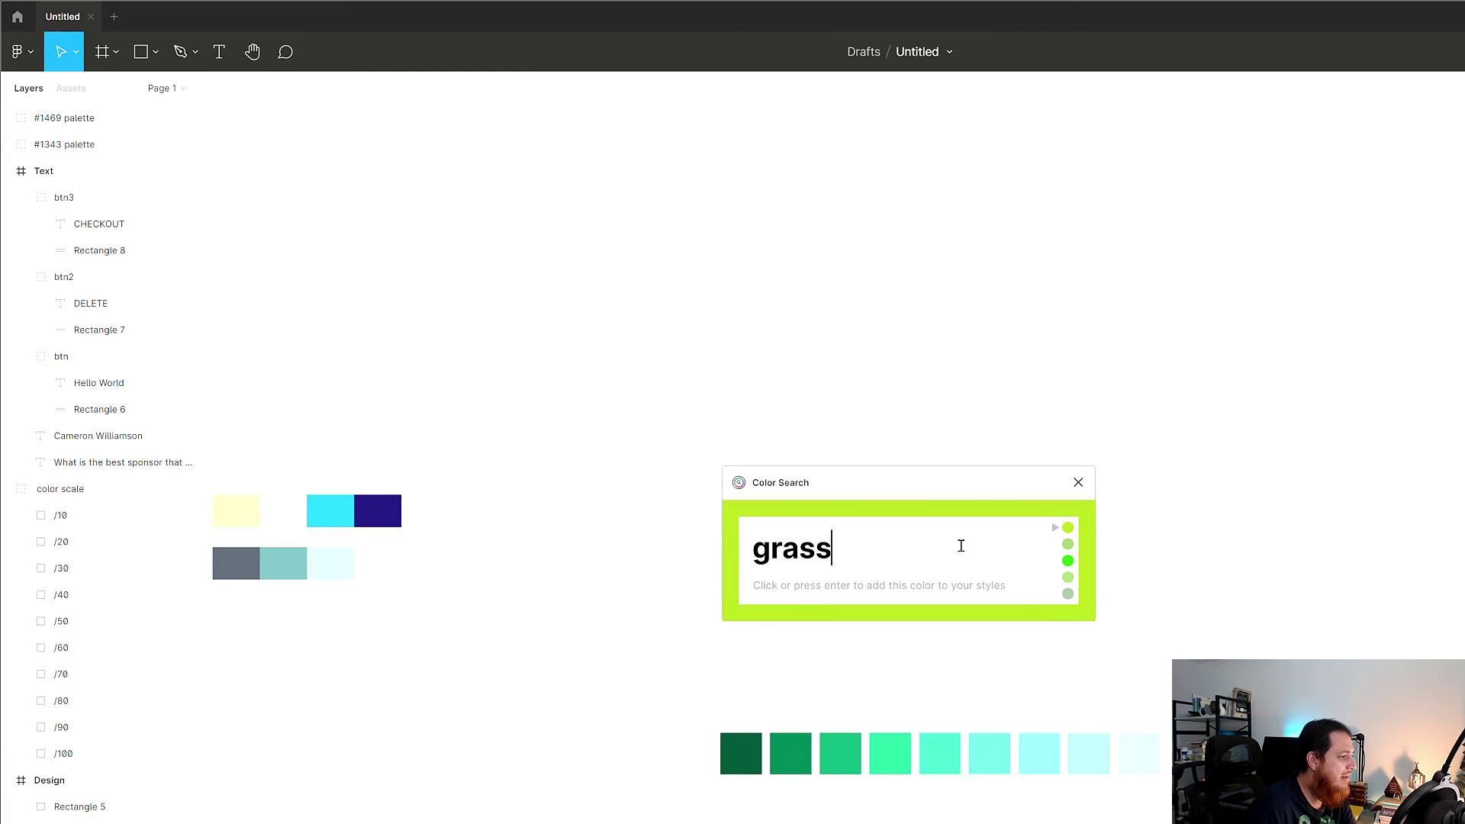
click(1068, 601)
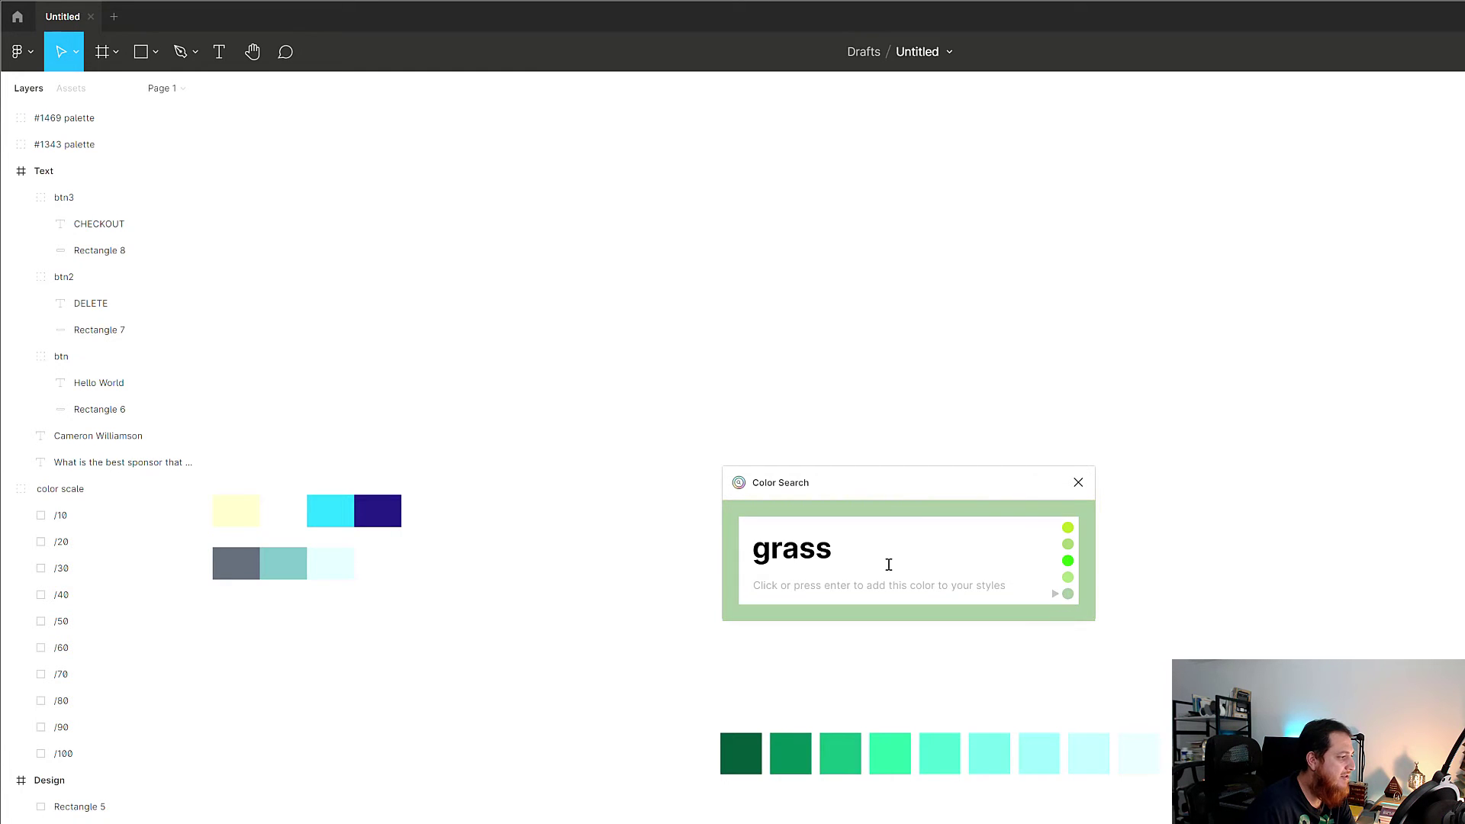
key(Return)
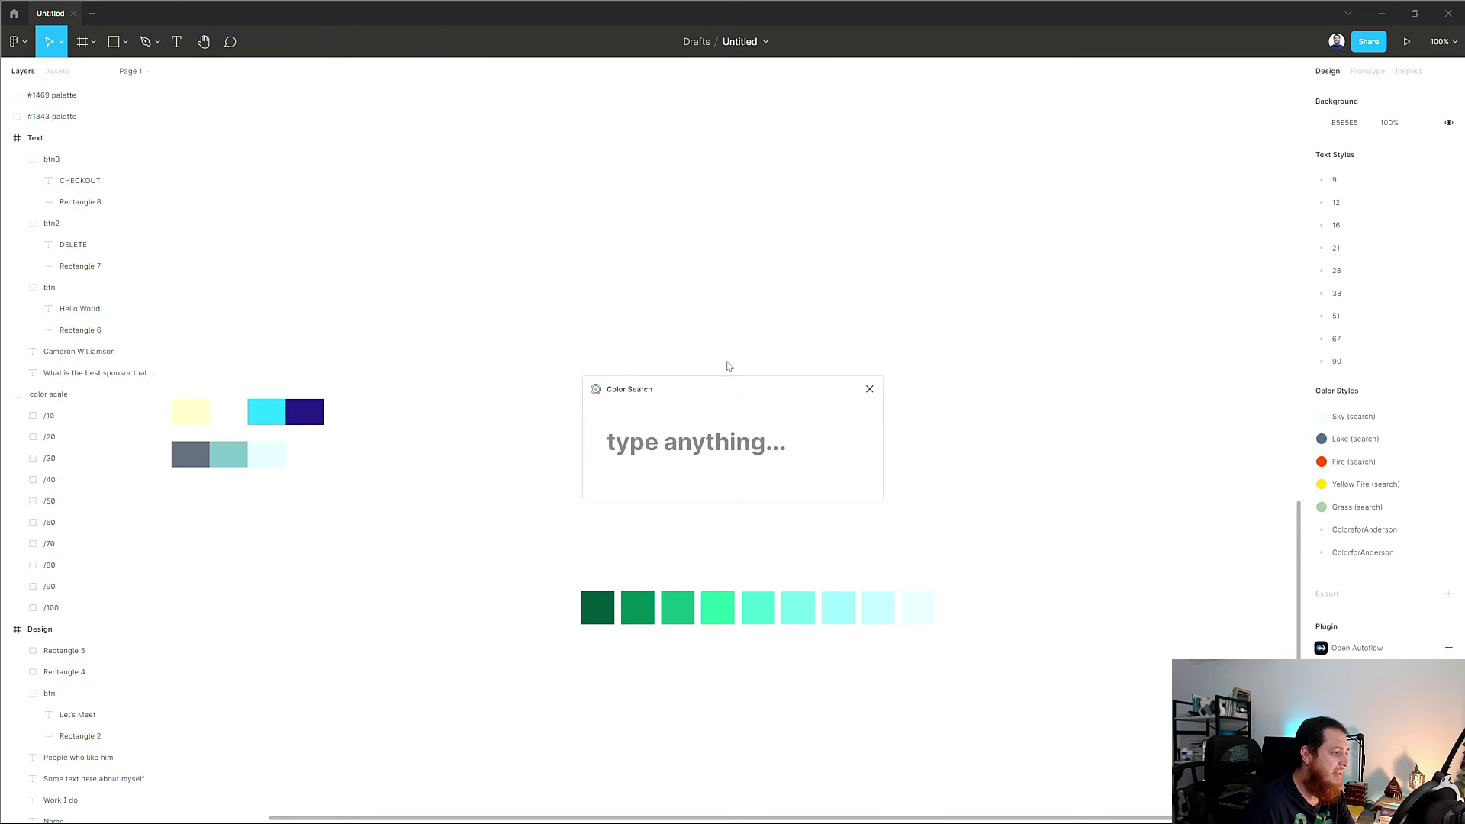
click(838, 334)
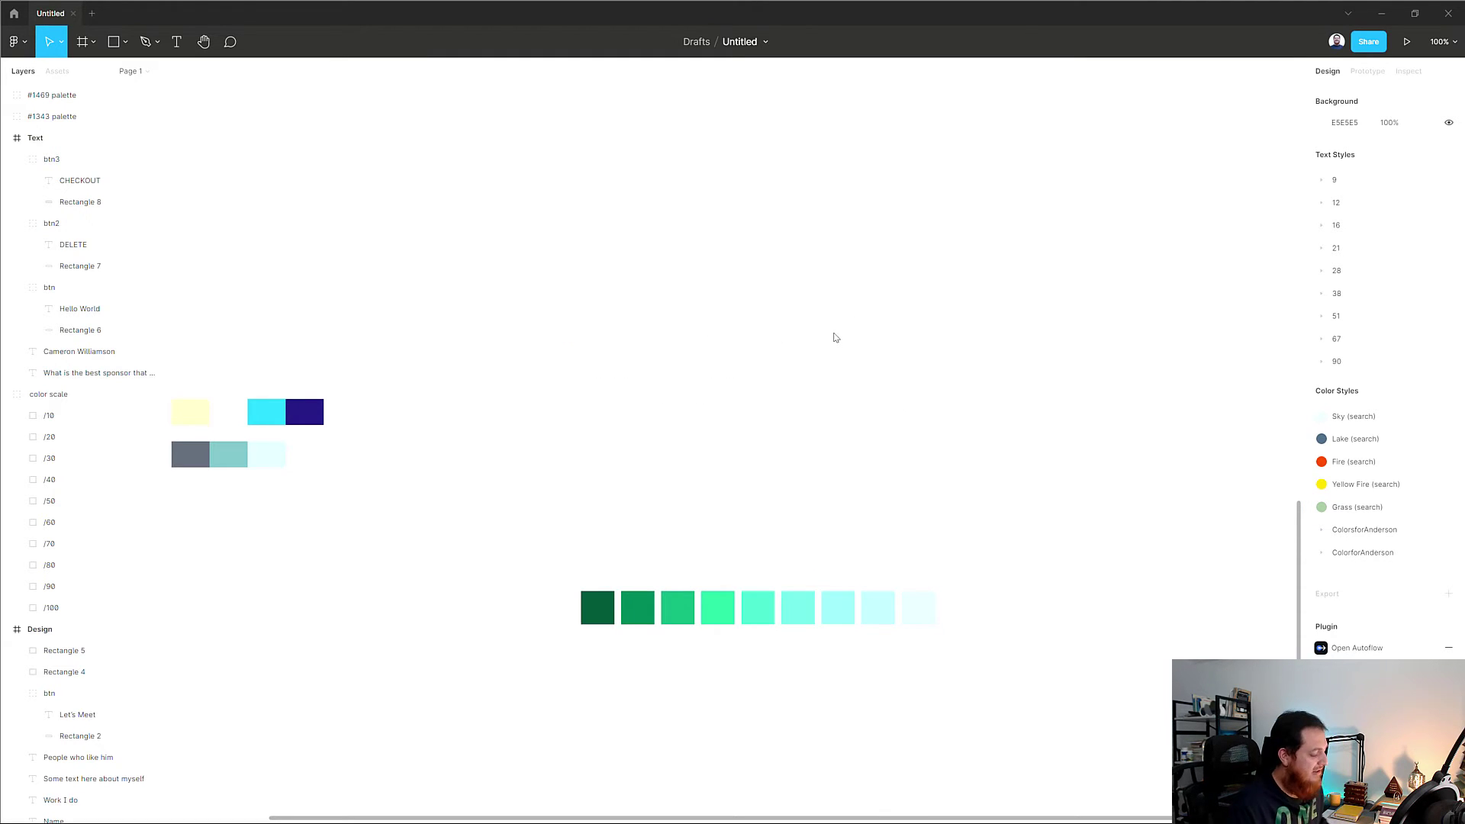
Open the Palette plugin
key(ctrl+slash)
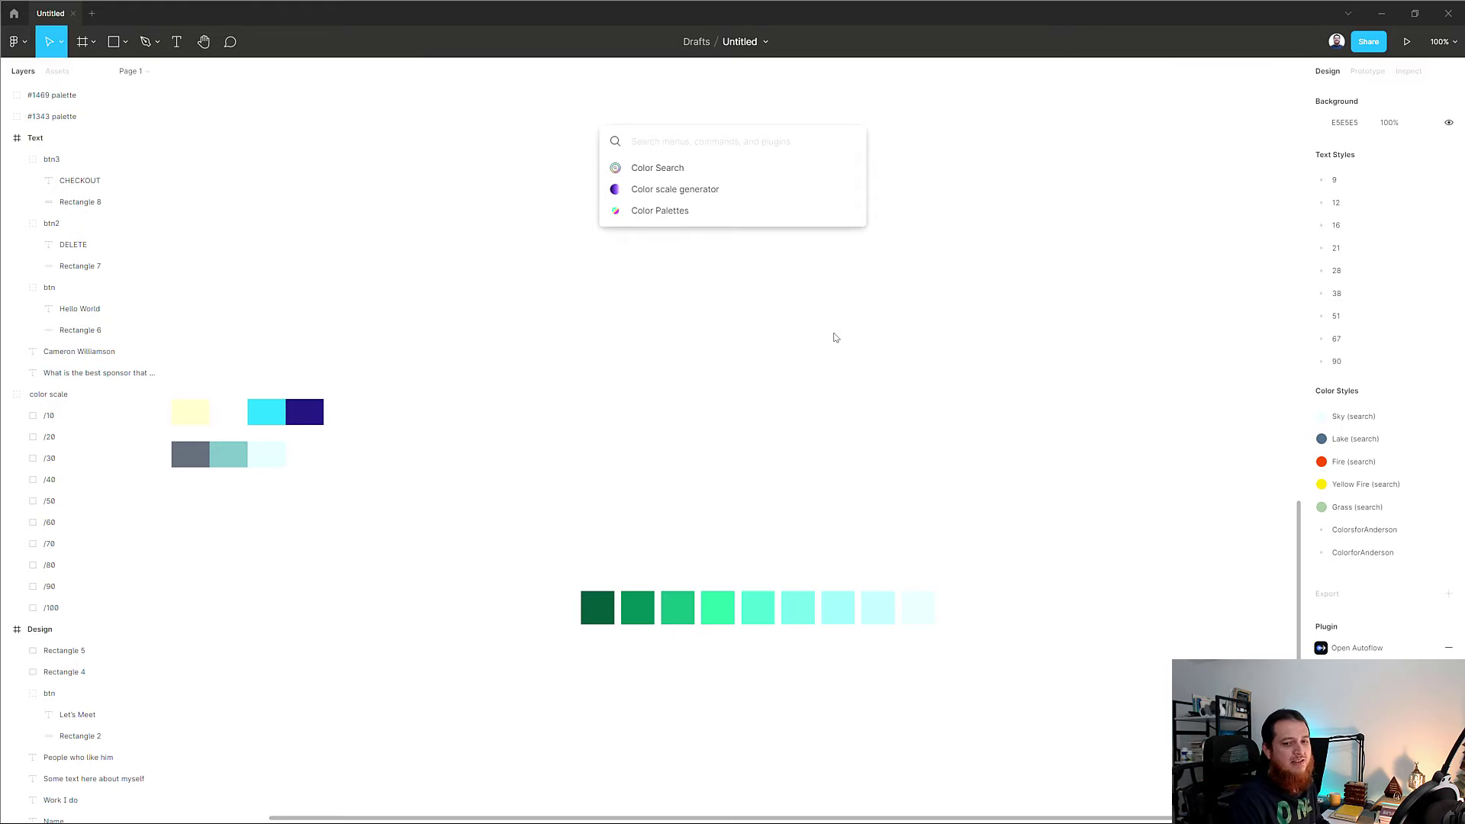
text(pale)
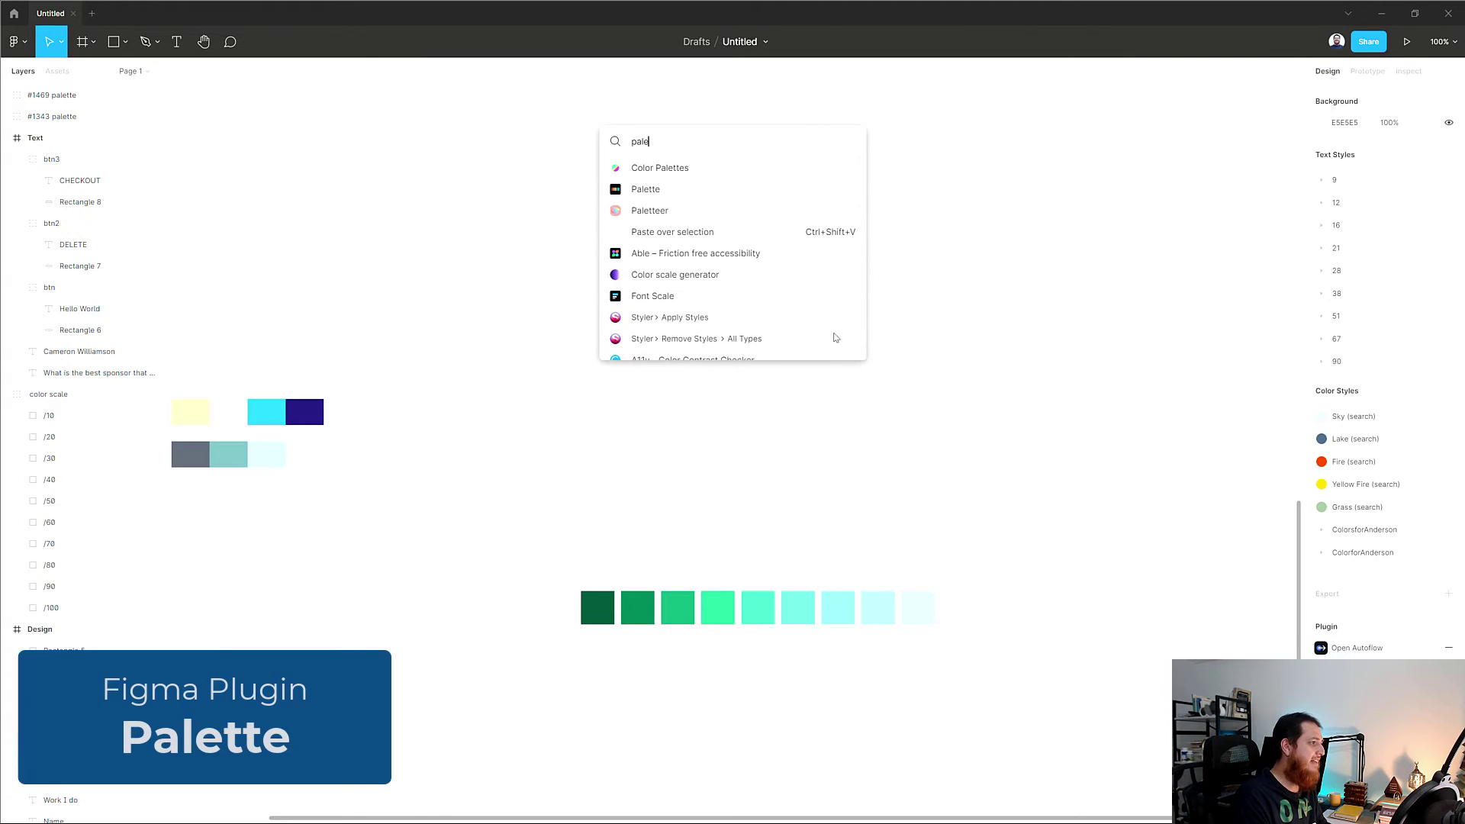
click(686, 195)
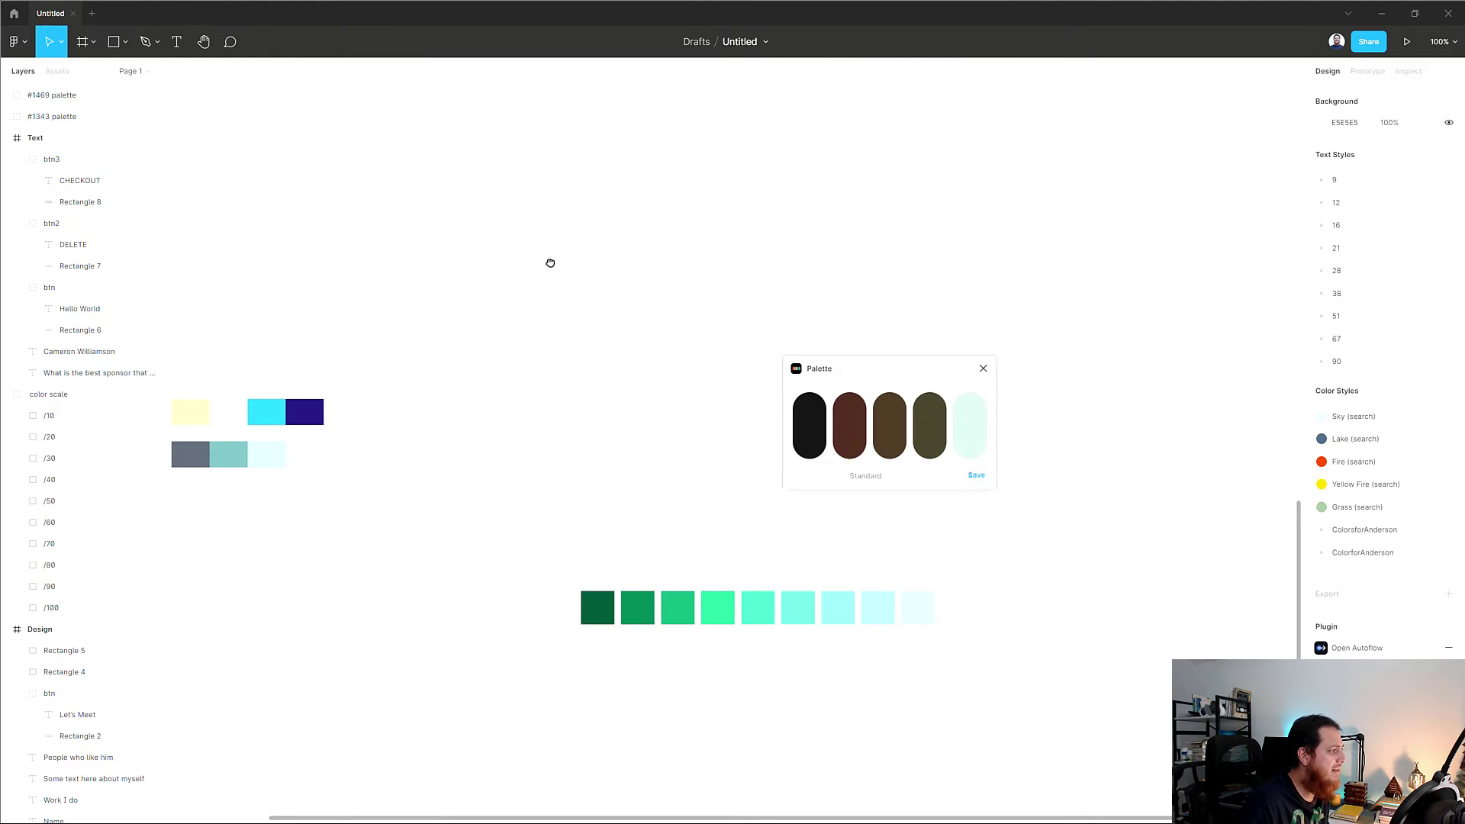
Select the white and blue squares in the Design frame and restart the Palette plugin with them selected
scroll(549, 262, up, 5)
scroll(549, 261, left, 3)
scroll(773, 702, up, 10)
scroll(774, 703, left, 3)
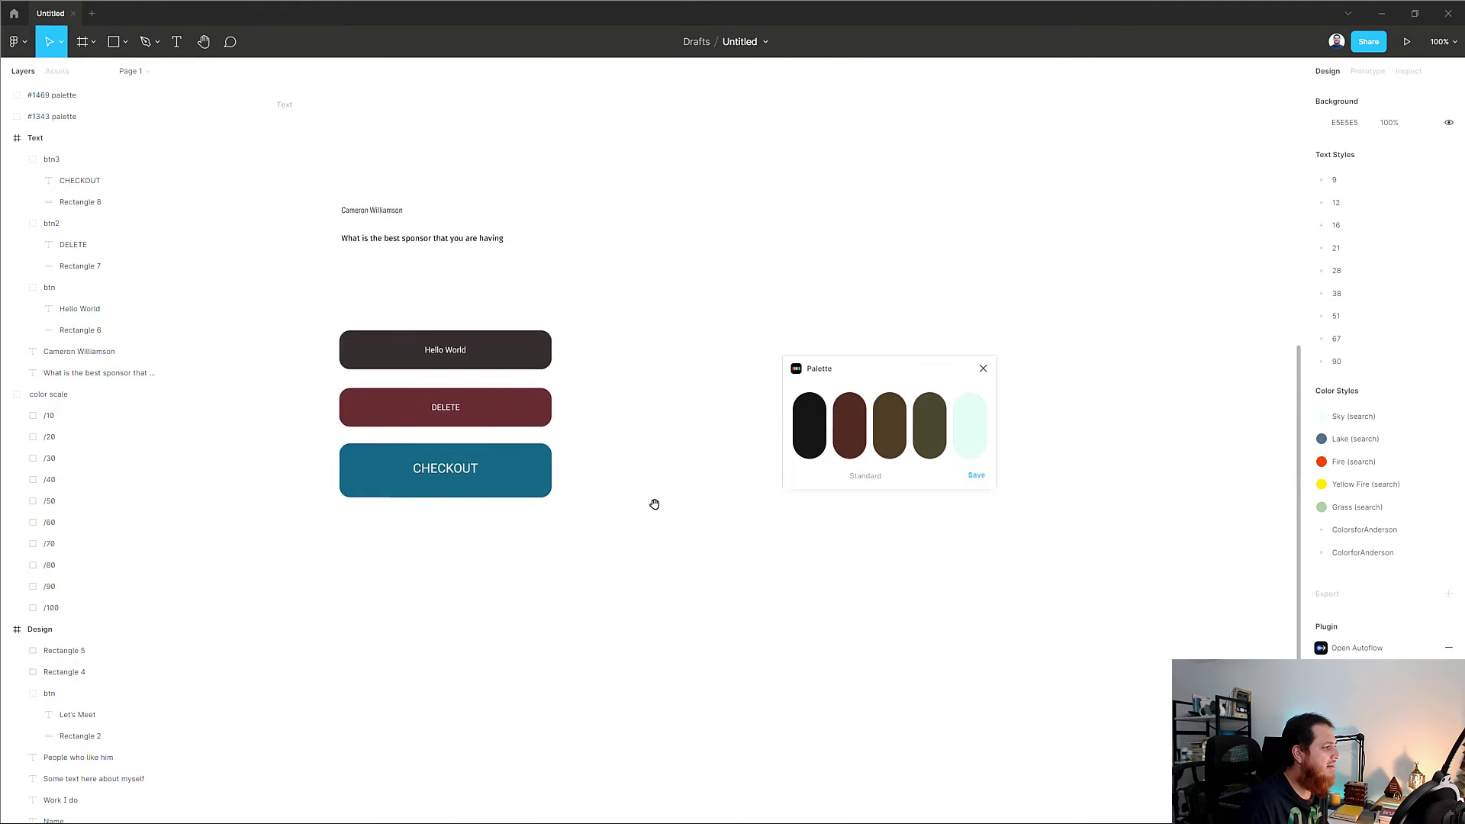
scroll(624, 450, up, 5)
scroll(624, 451, left, 1)
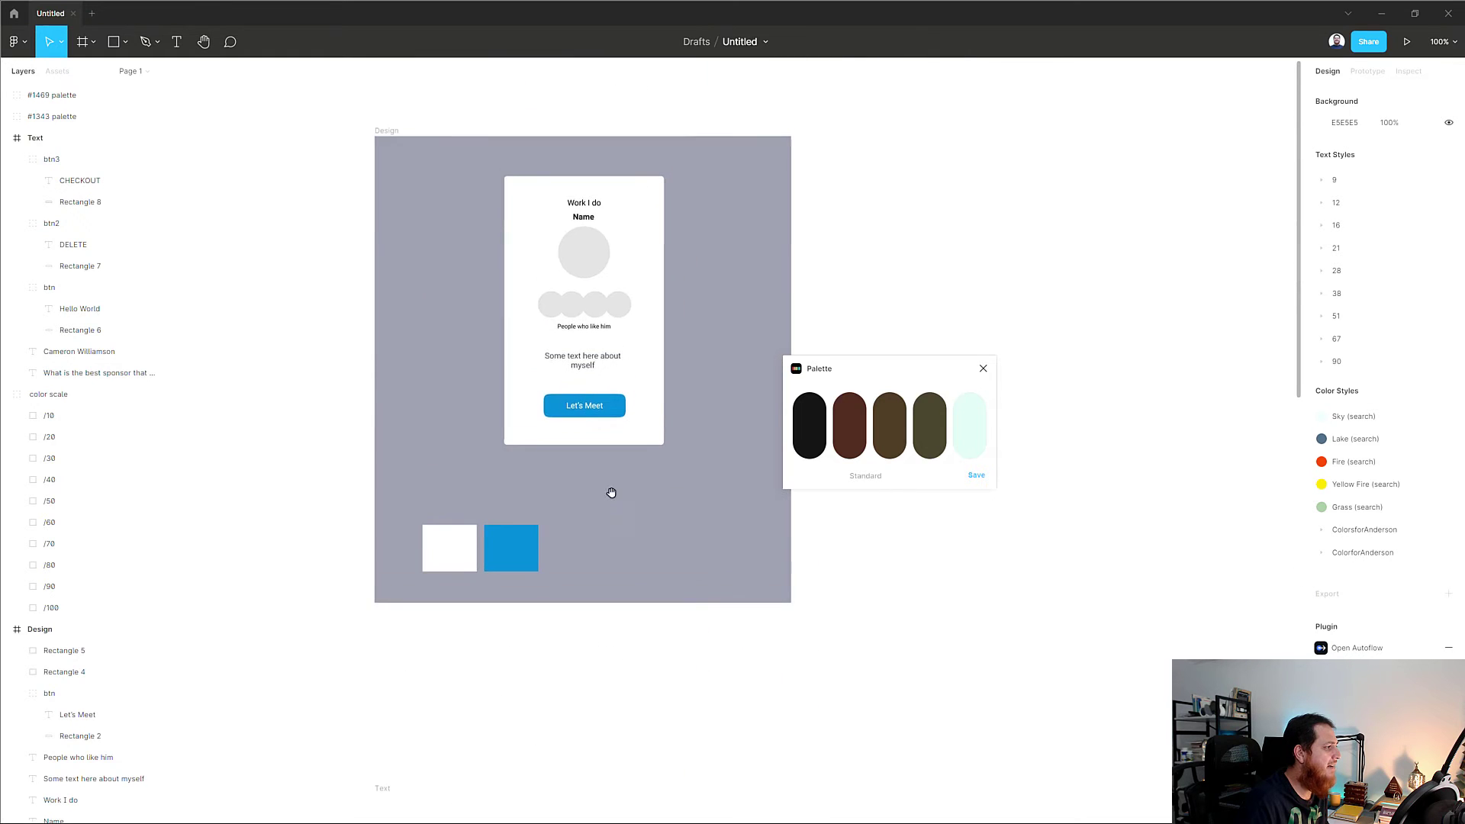
click(480, 639)
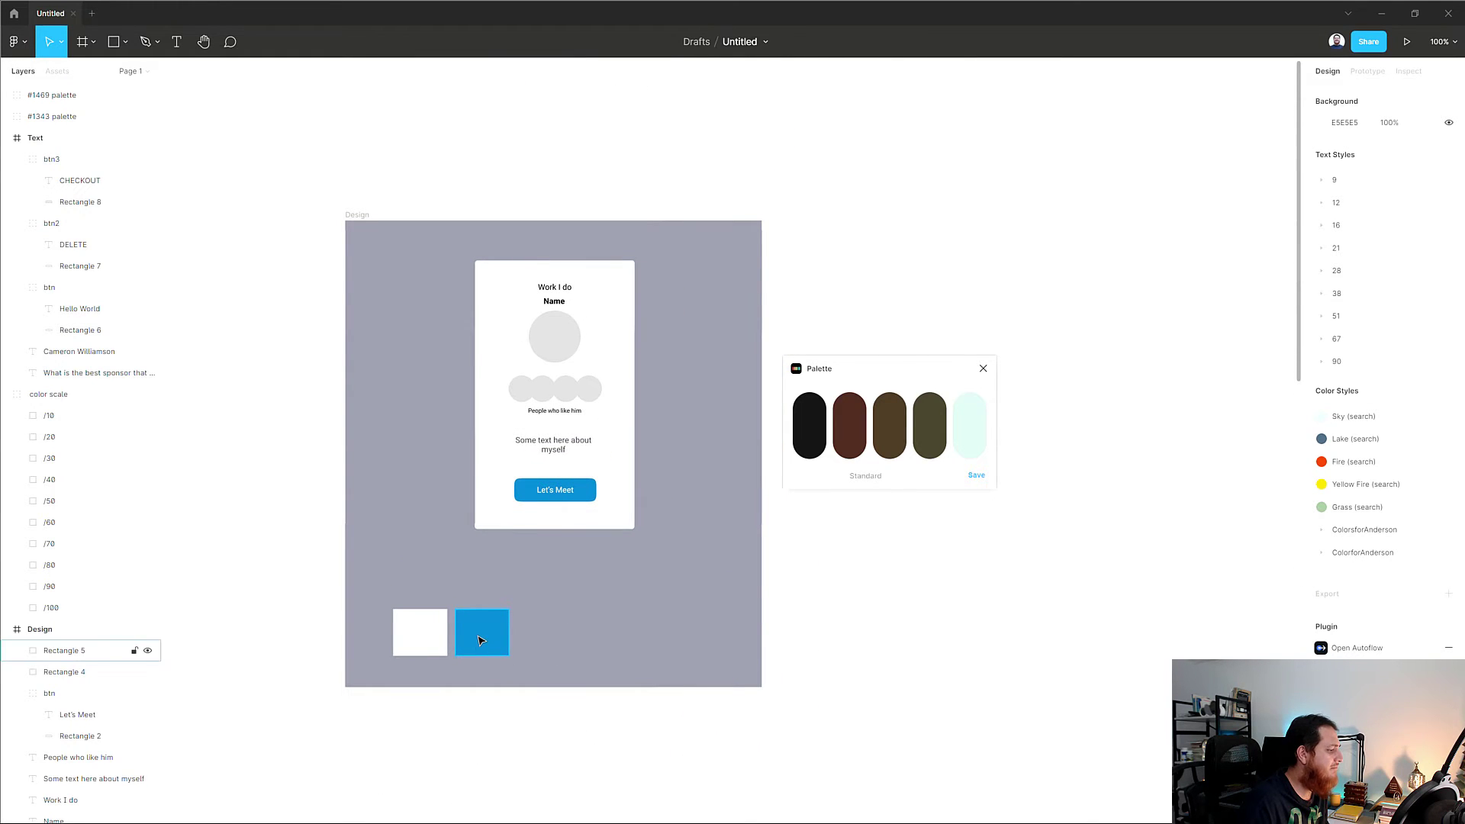
click(435, 641)
shift+click(488, 643)
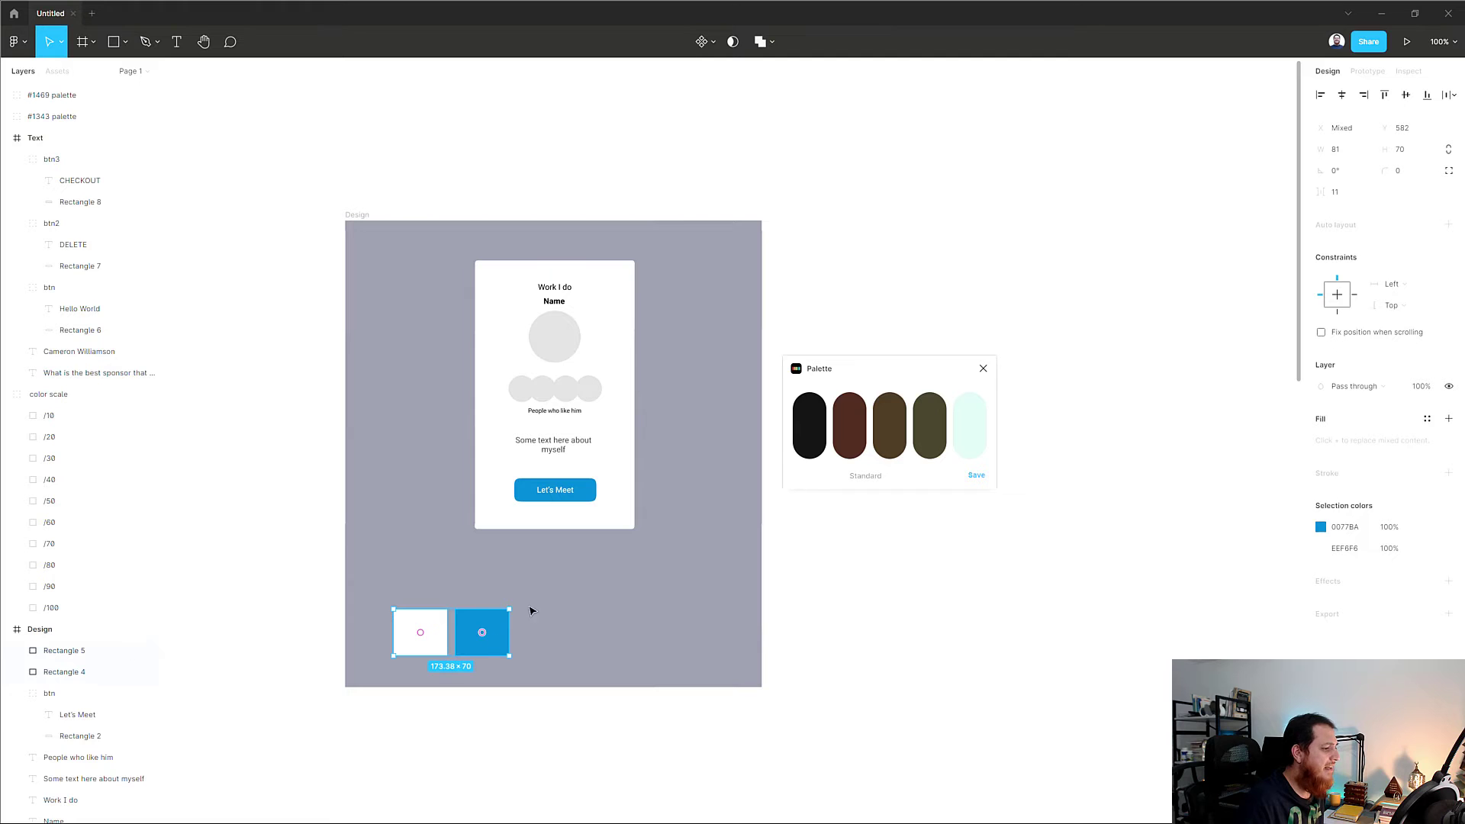
click(983, 369)
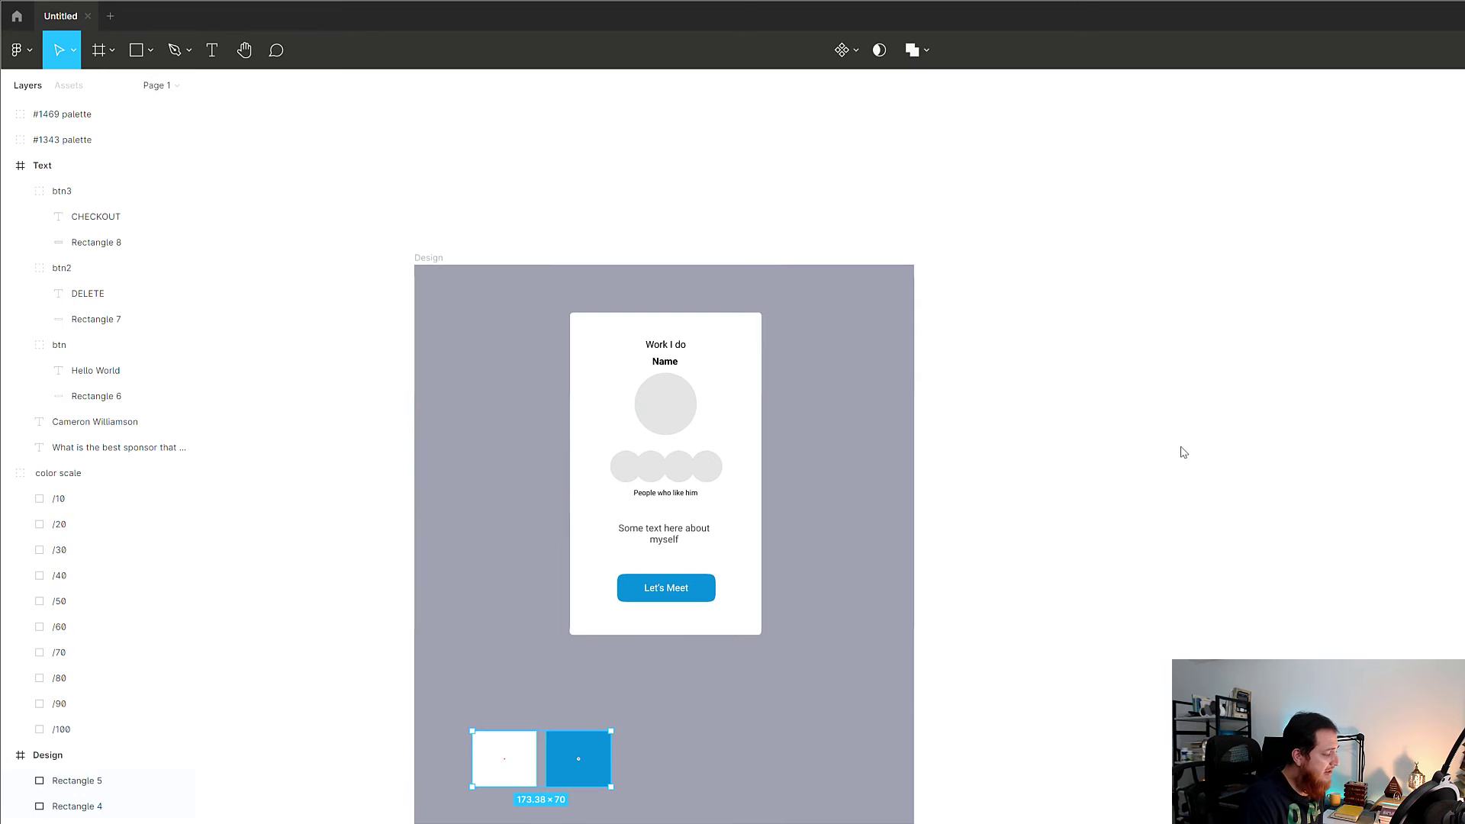
key(ctrl+slash)
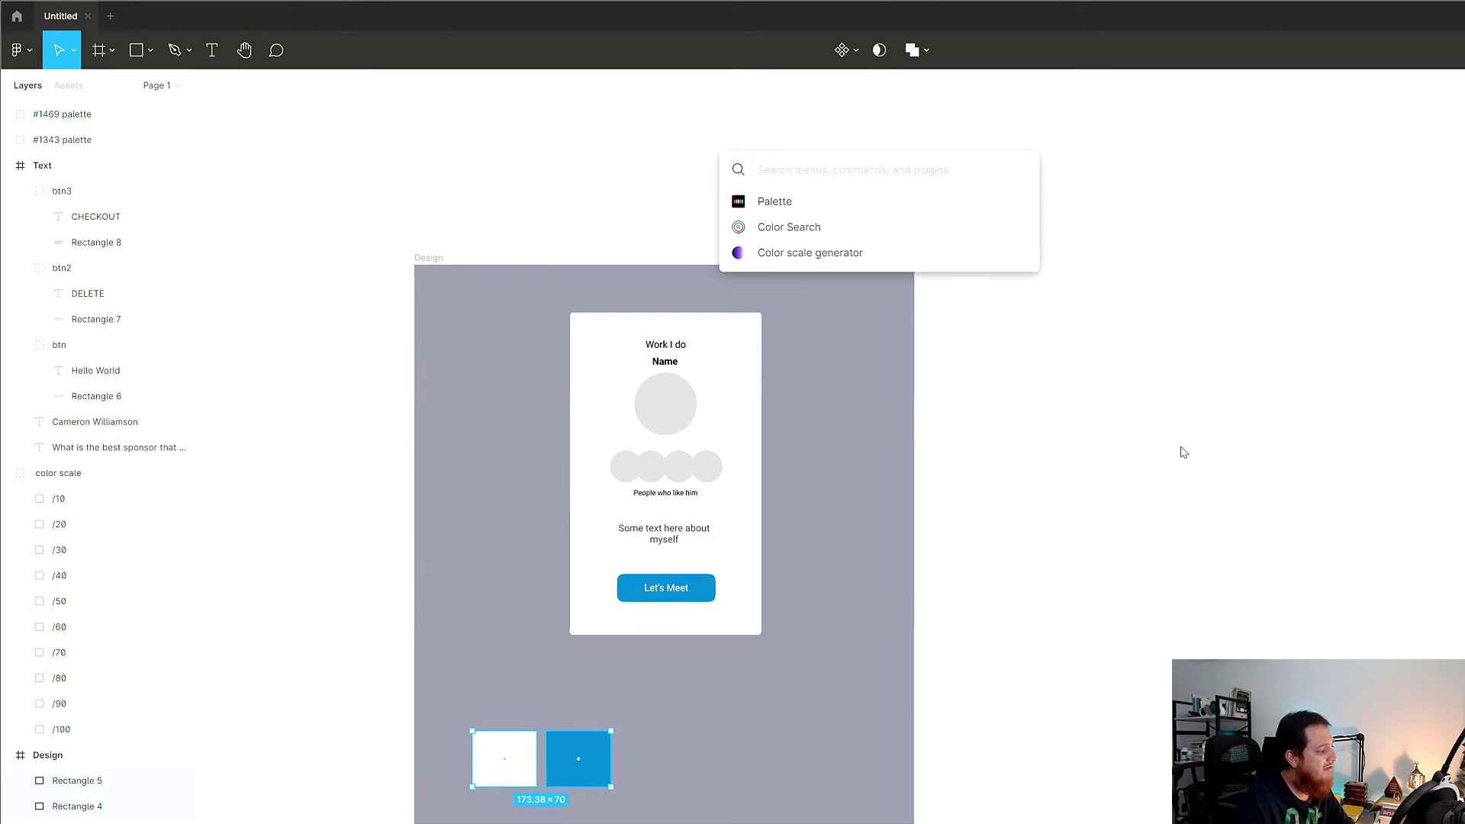
click(782, 203)
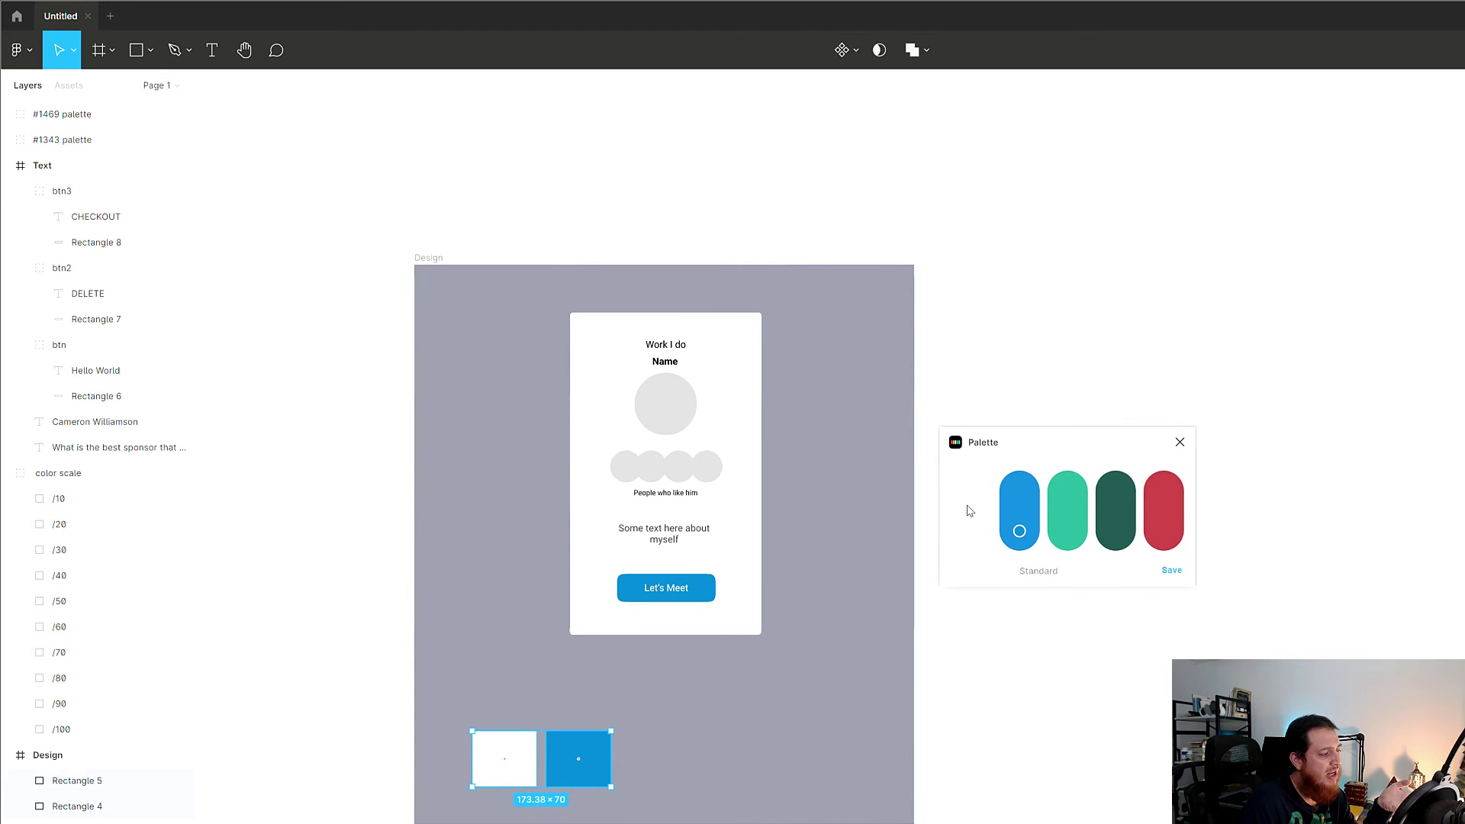
Lock the light green and dark green suggestions and set the palette's color model to User Interface
click(1065, 528)
click(1114, 534)
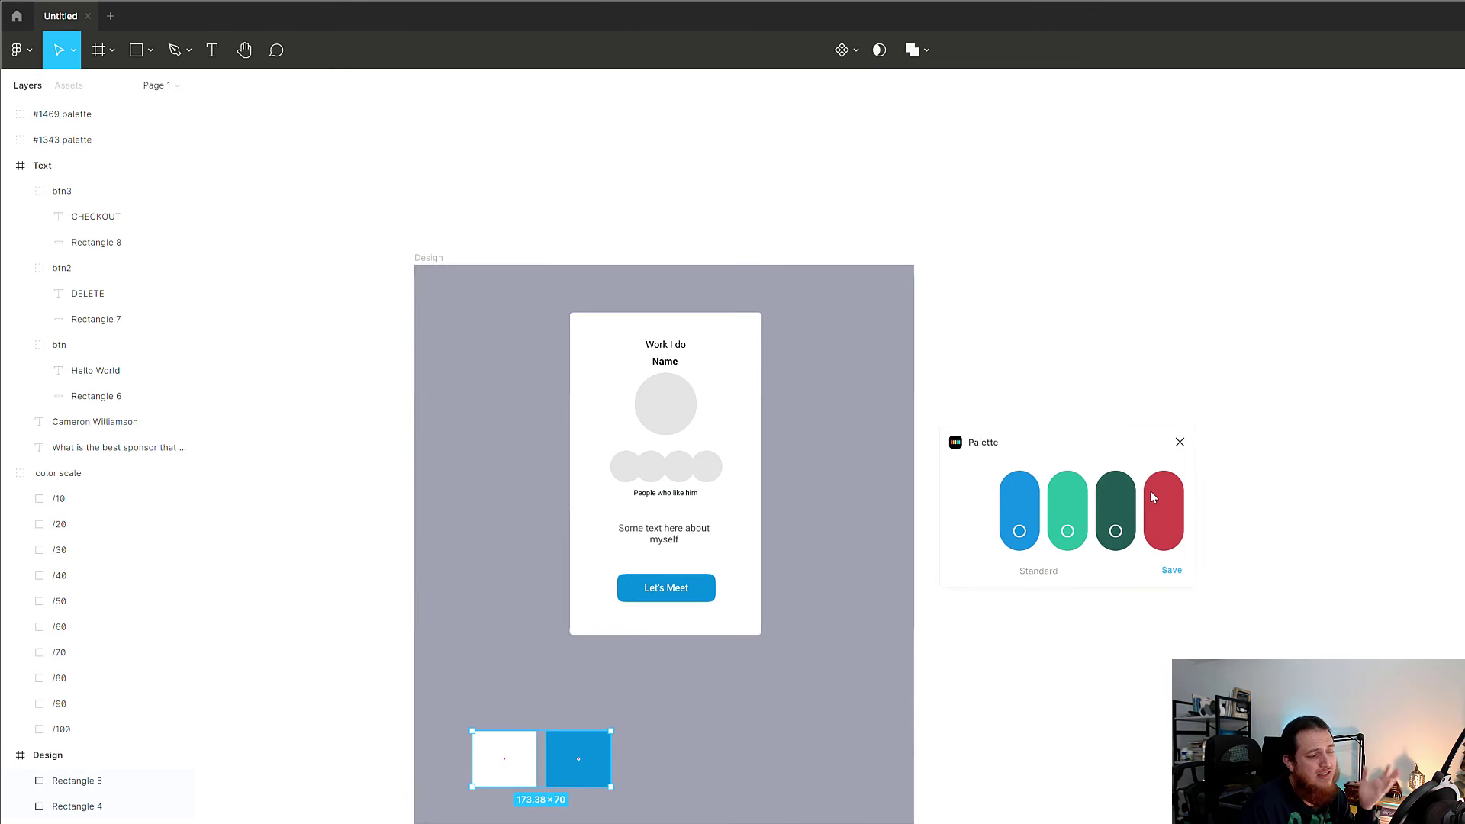
click(1045, 572)
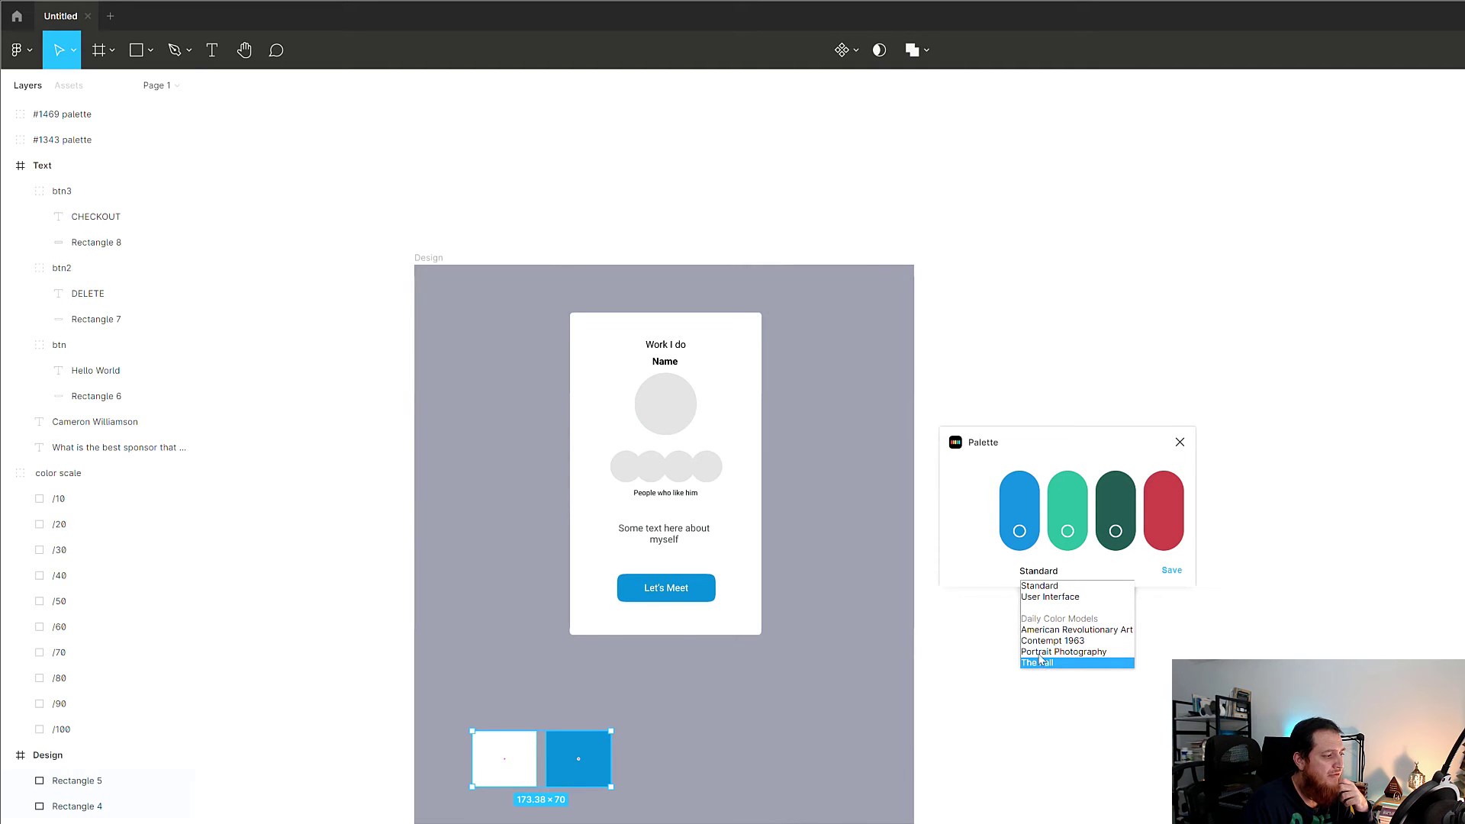
click(1032, 598)
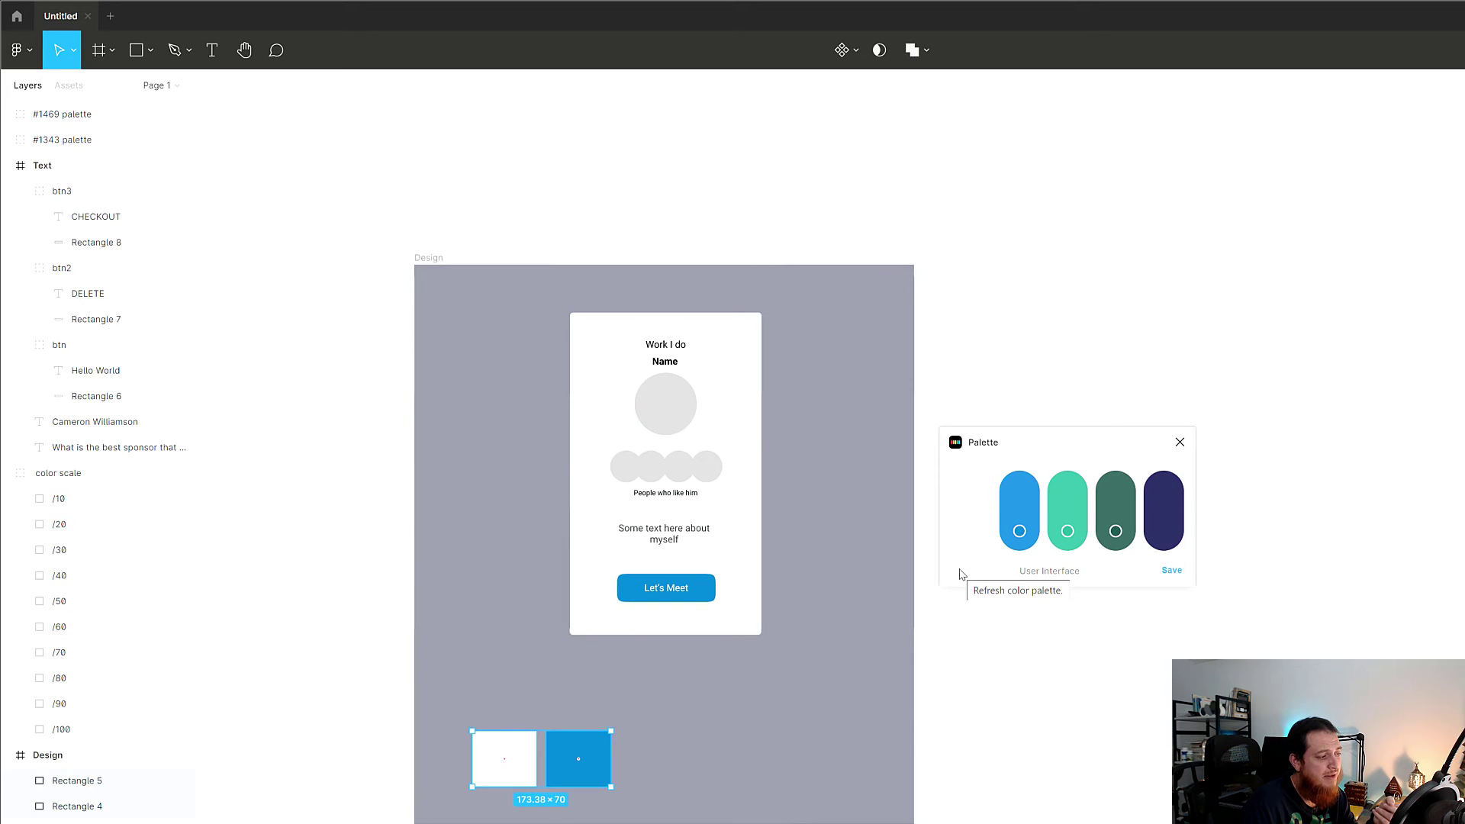
Refresh the suggested palette three times and lock its dark blue color, leaving the image import without choosing a file
click(960, 574)
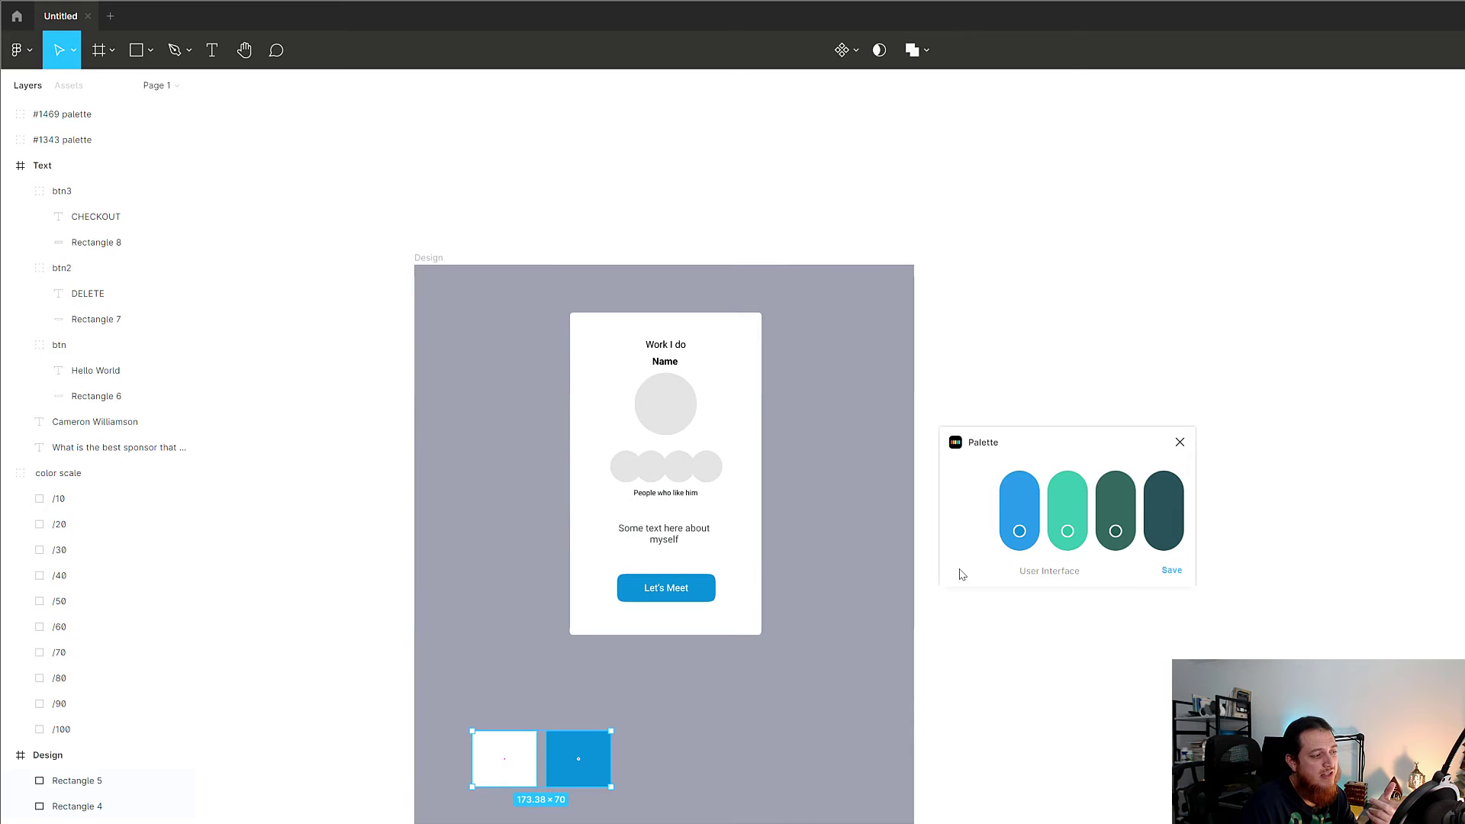
click(960, 573)
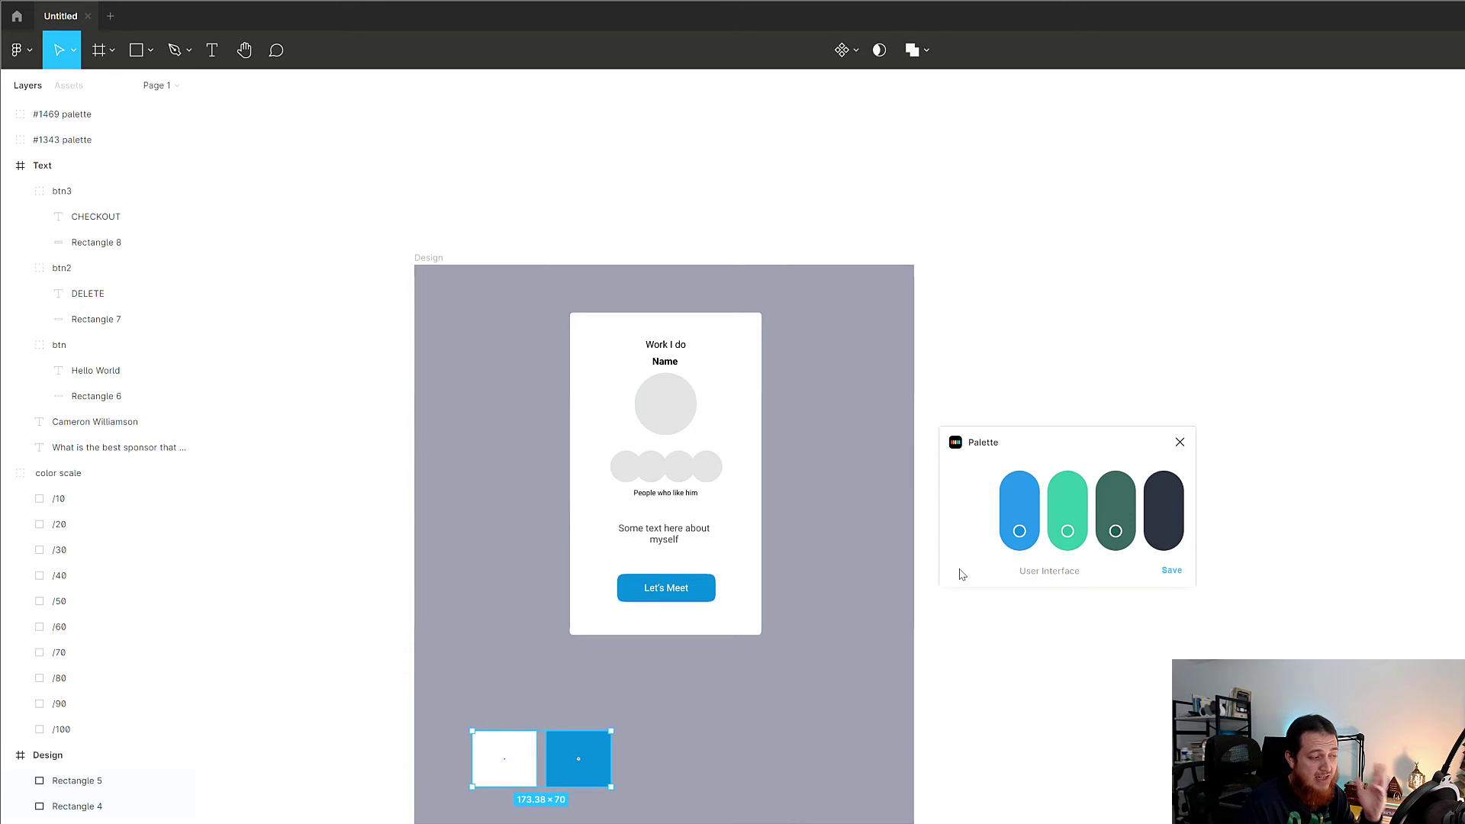
click(961, 574)
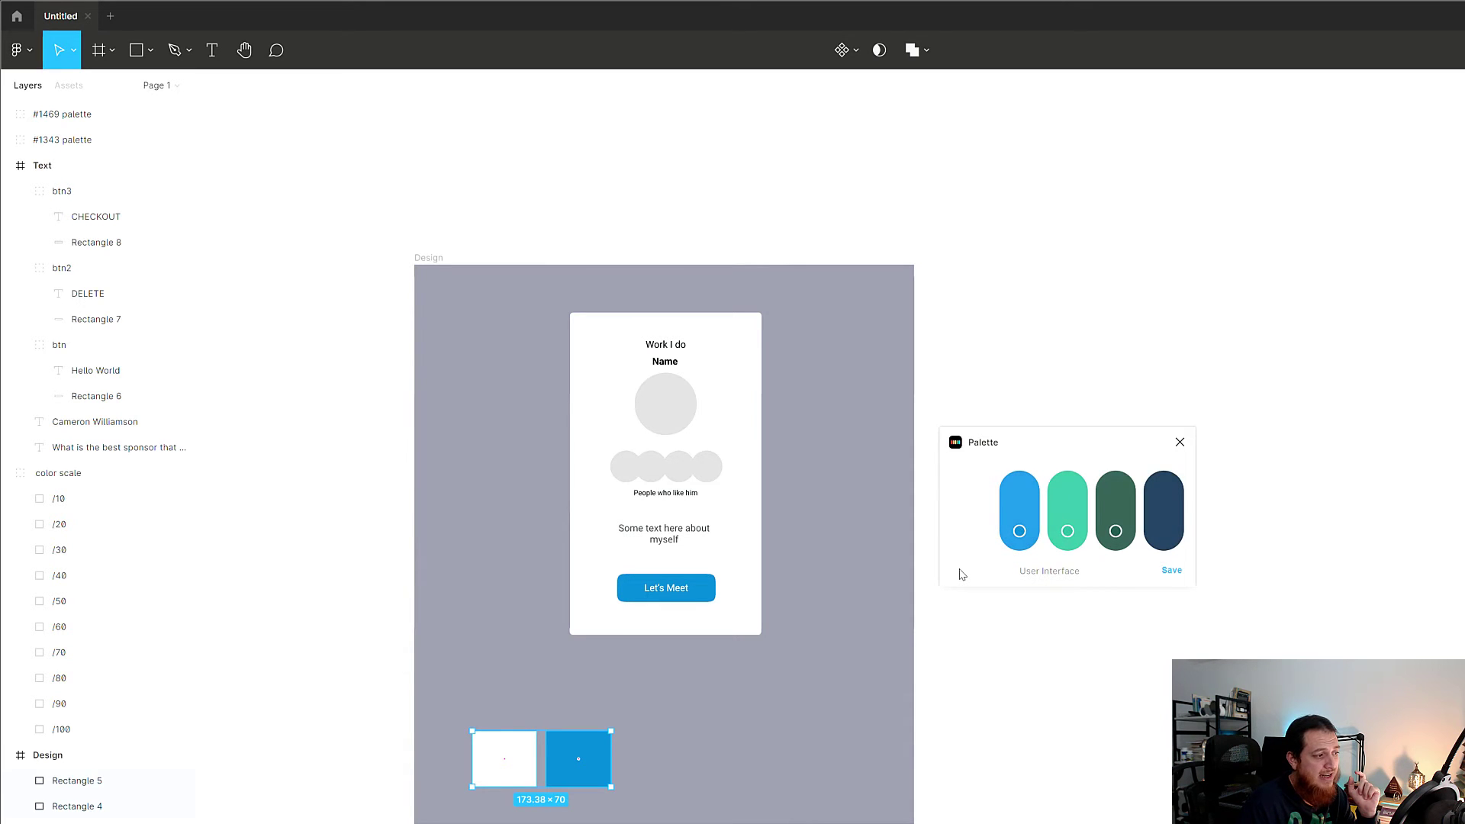
click(1164, 534)
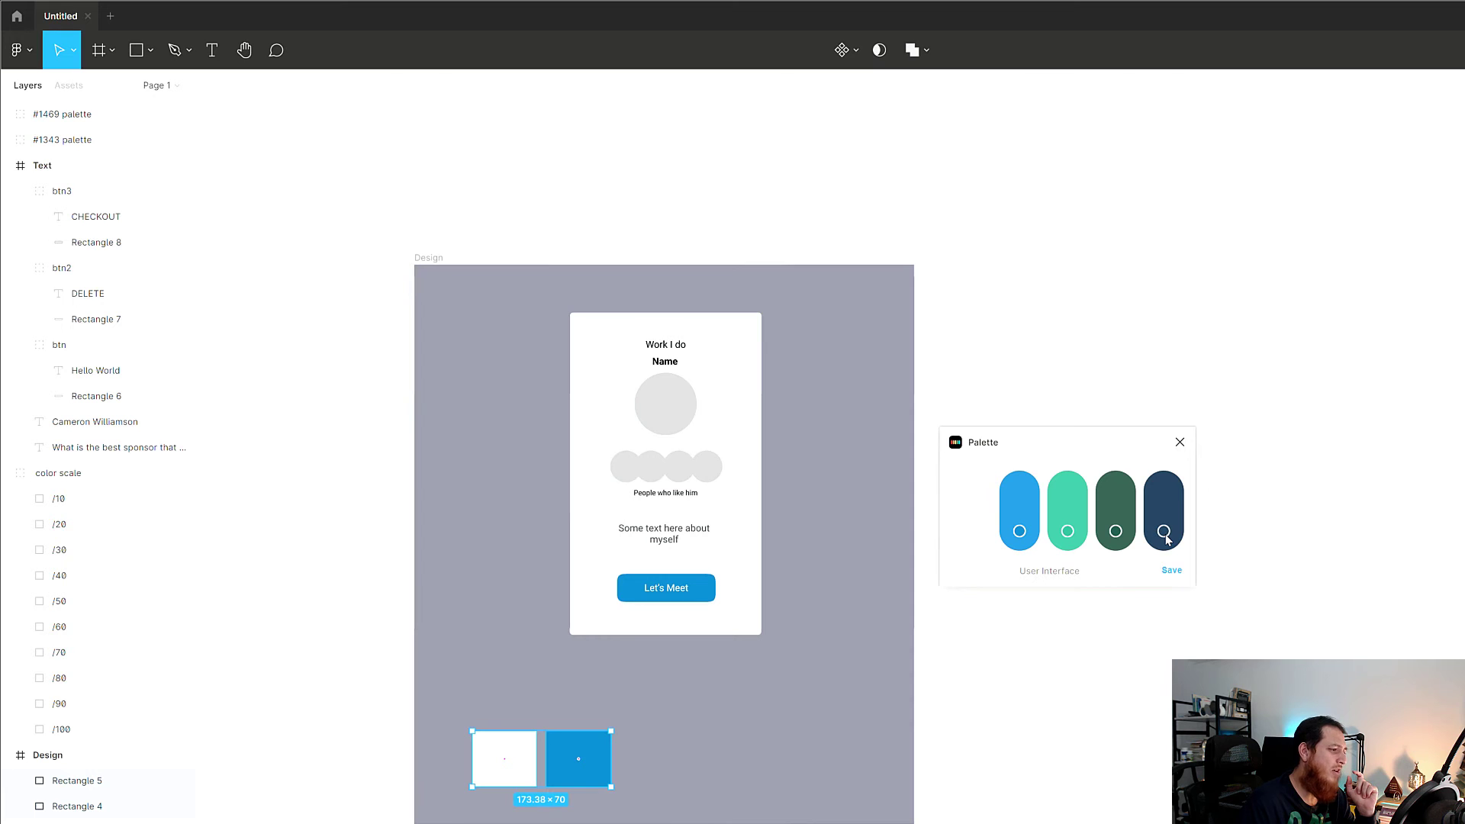
click(980, 577)
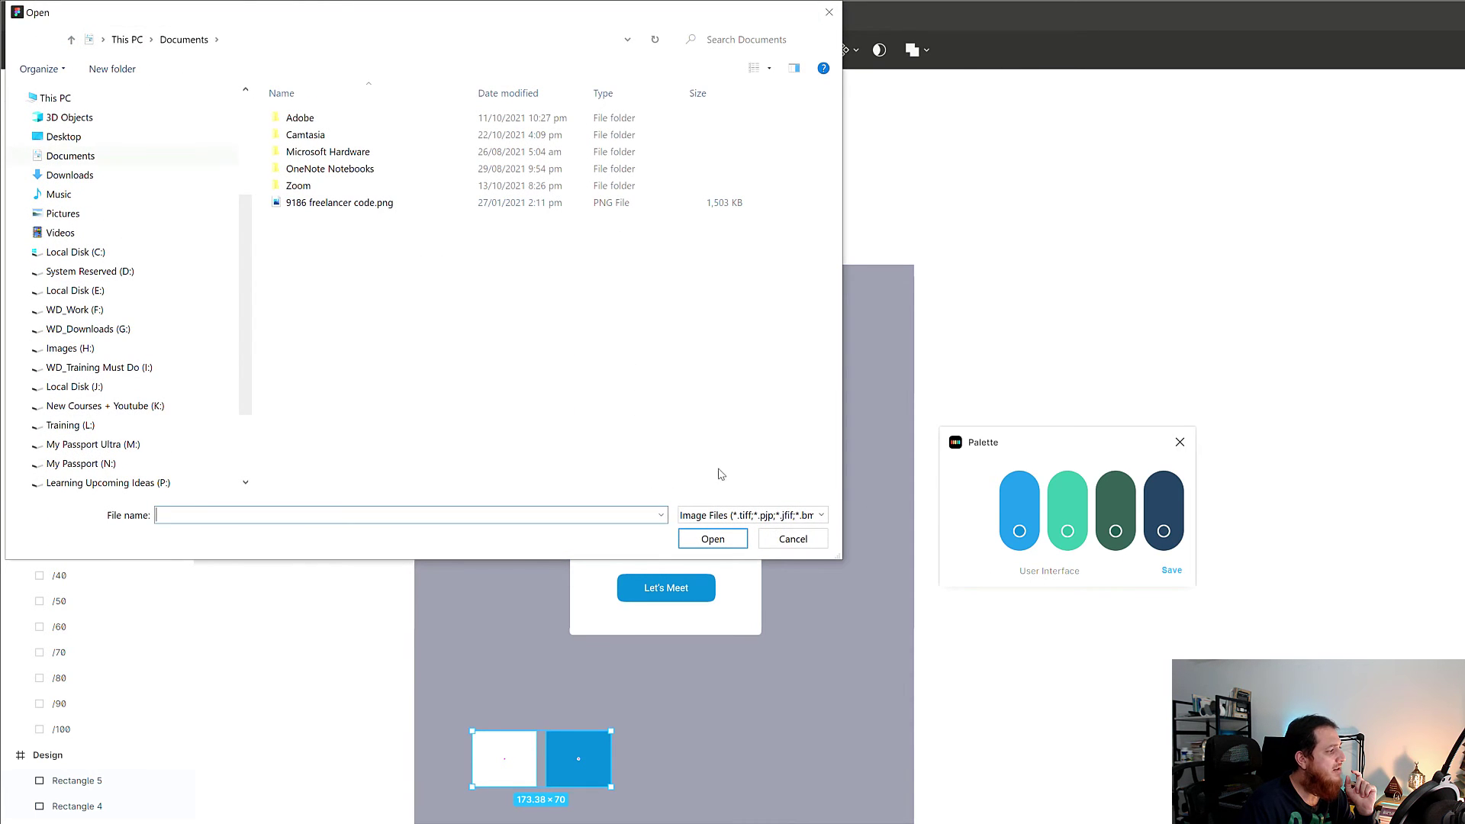
click(793, 538)
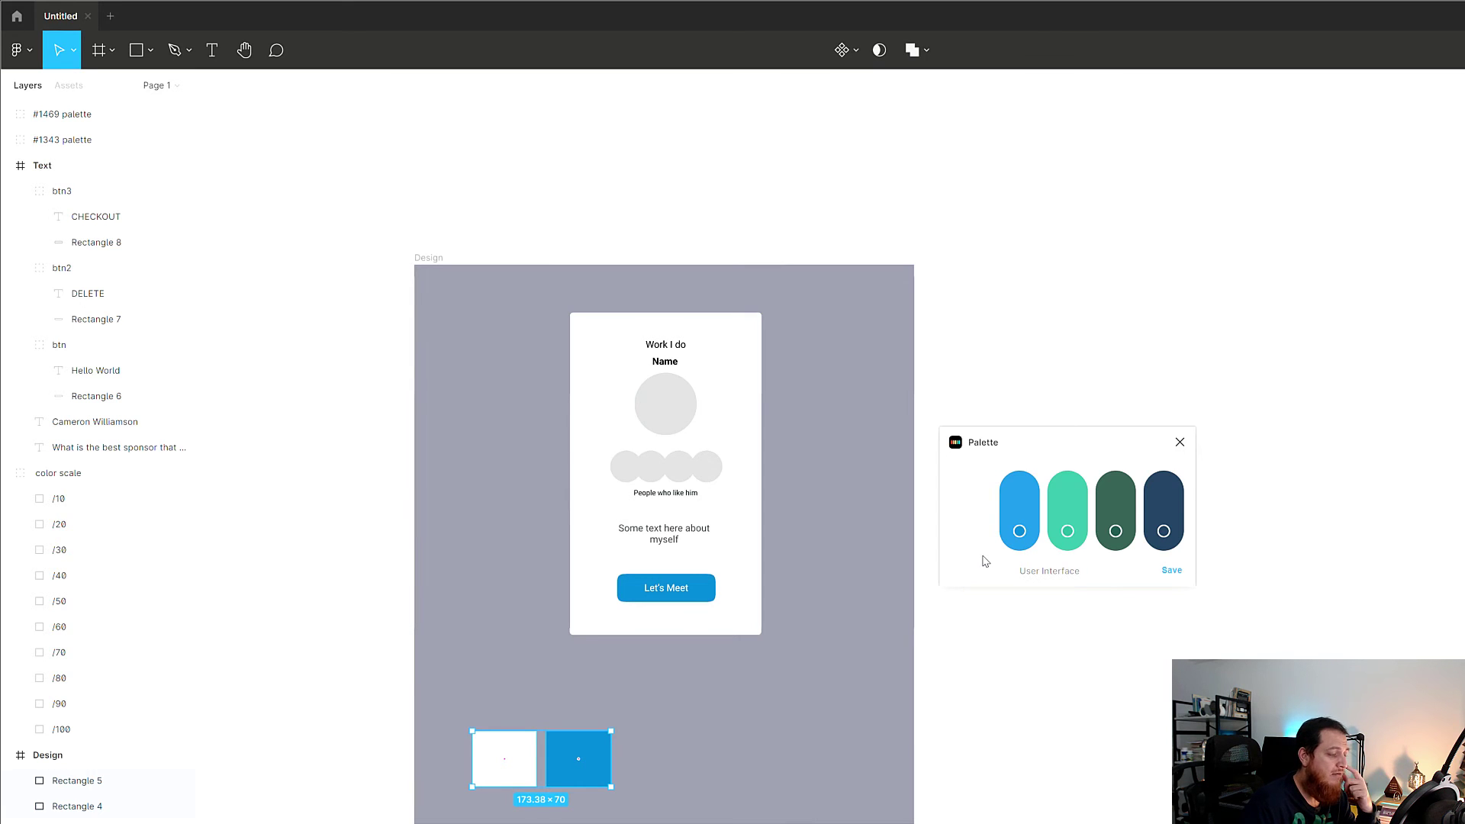
Save the palette to the canvas, place it beside the blue square in the Design frame, and close Palette
click(1169, 572)
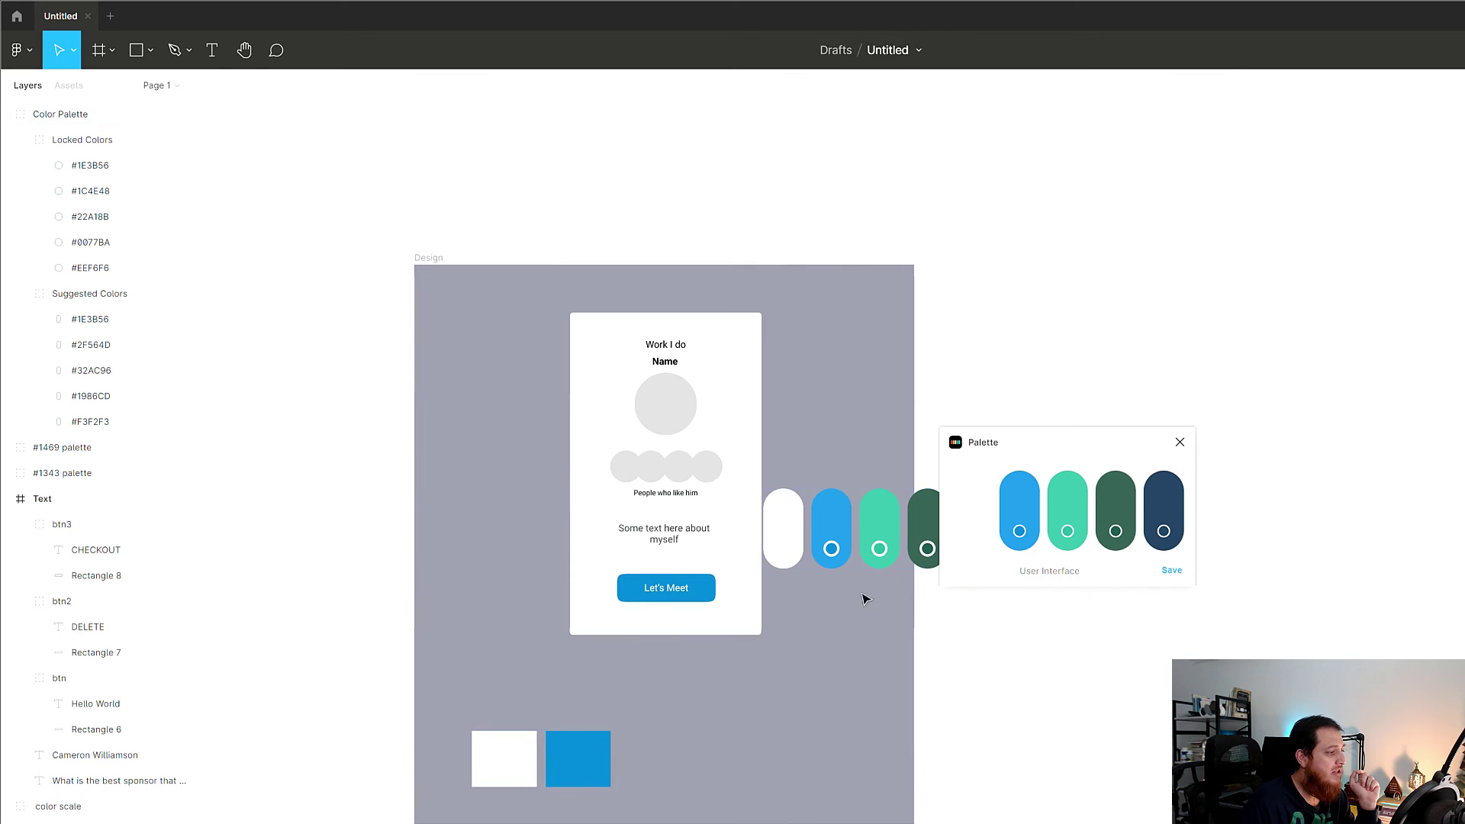
drag(881, 526, 765, 742)
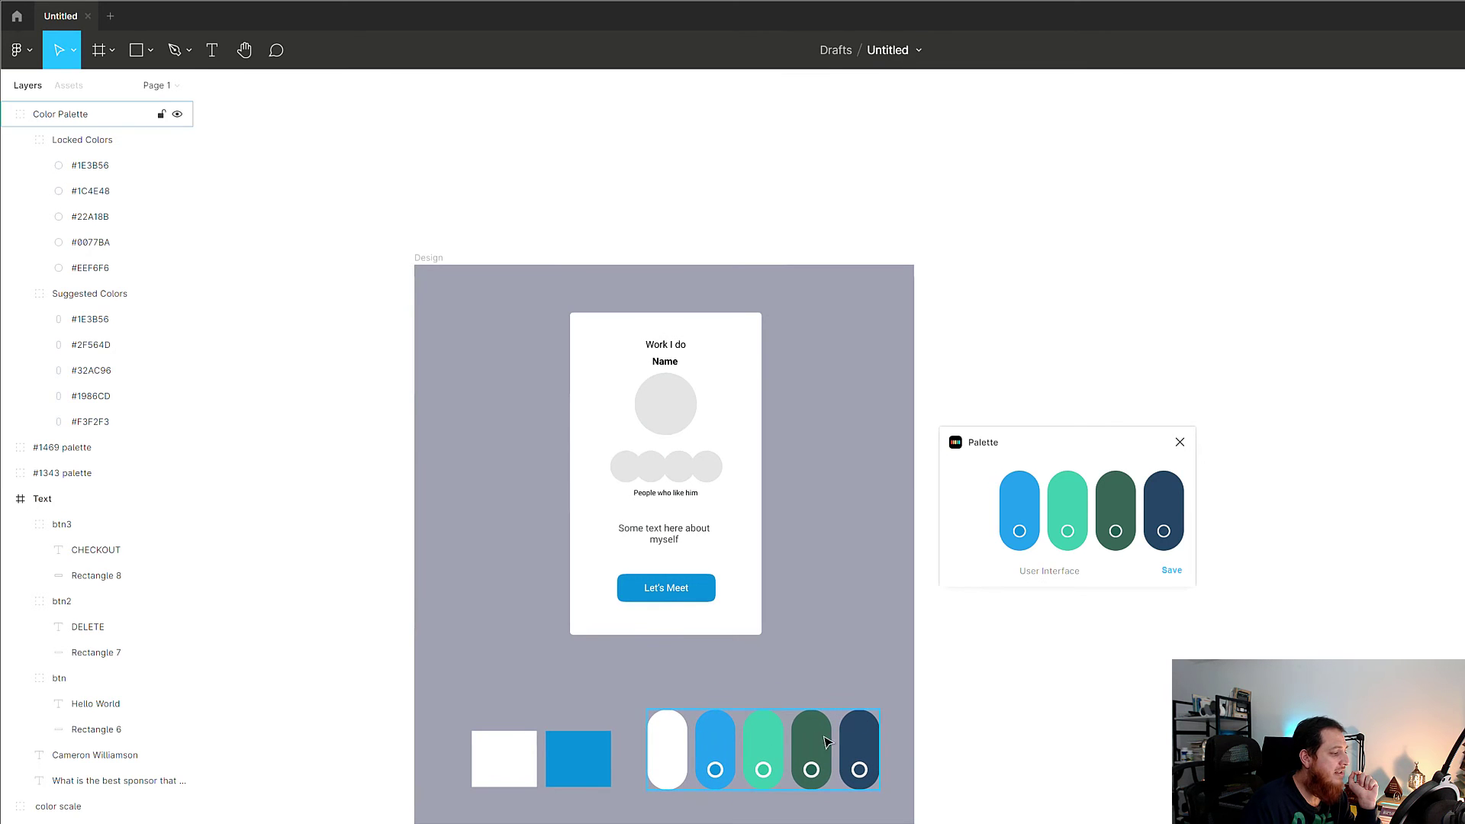
click(1026, 759)
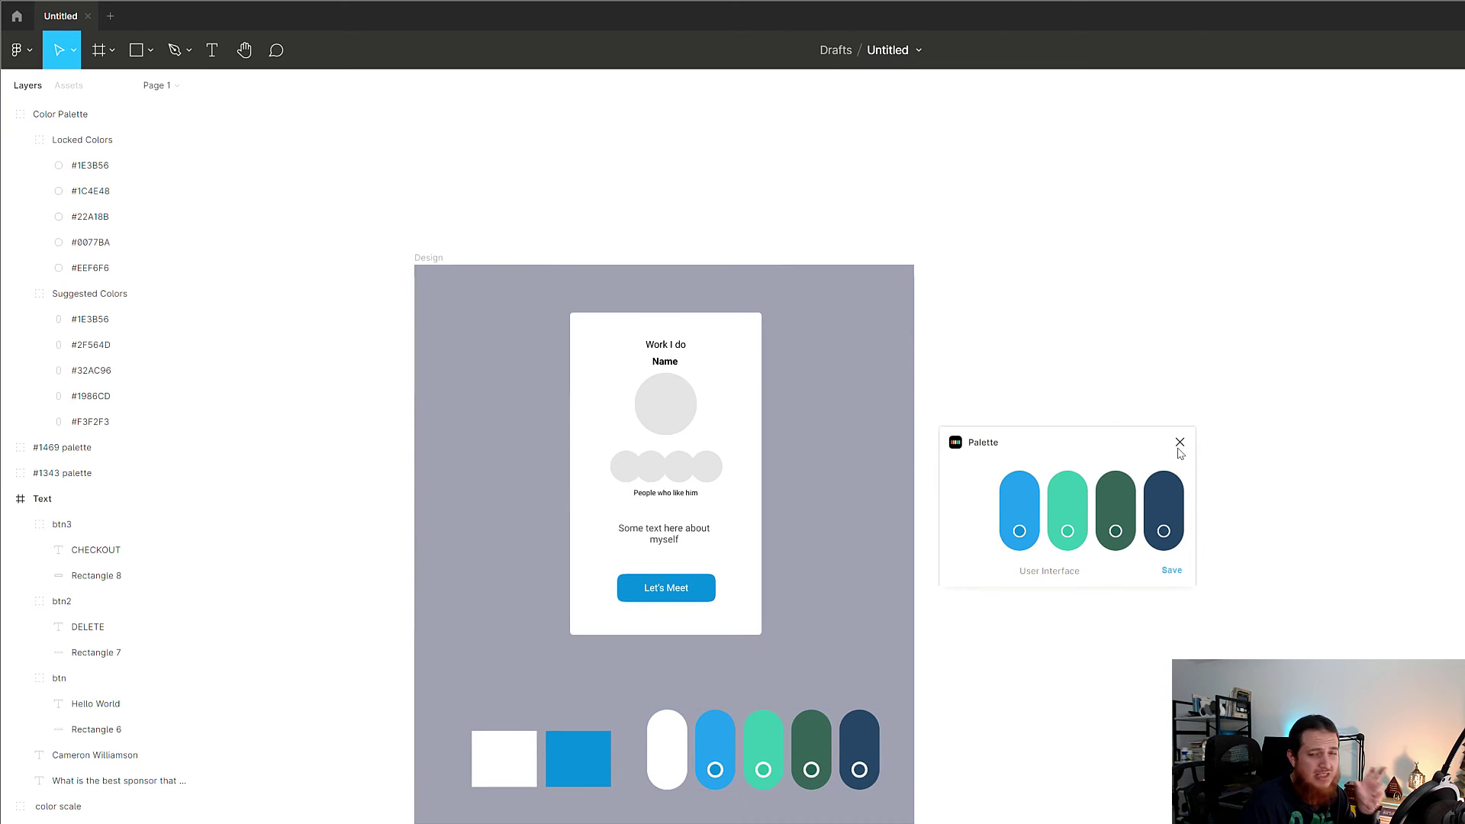
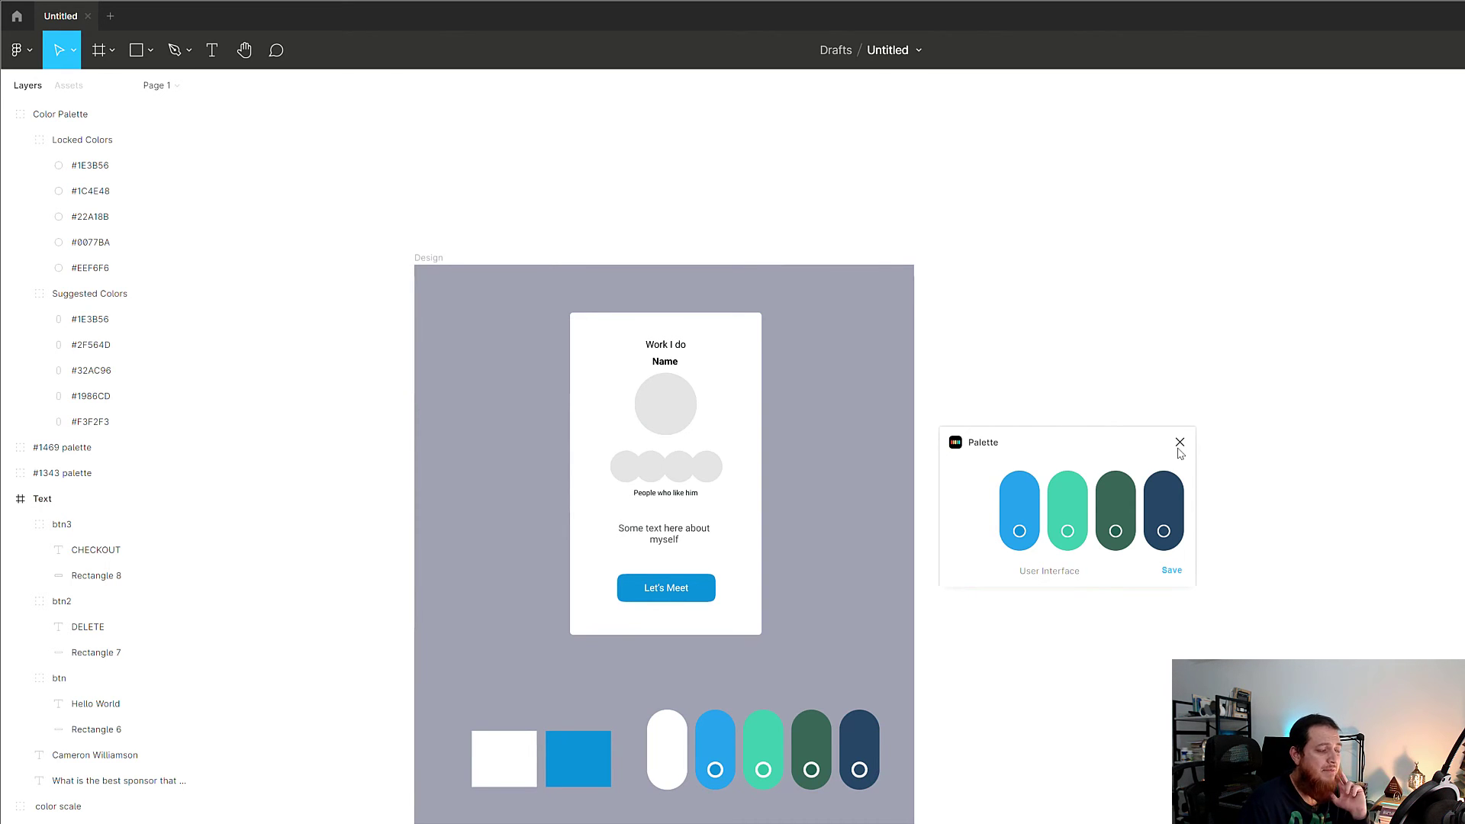
click(1180, 446)
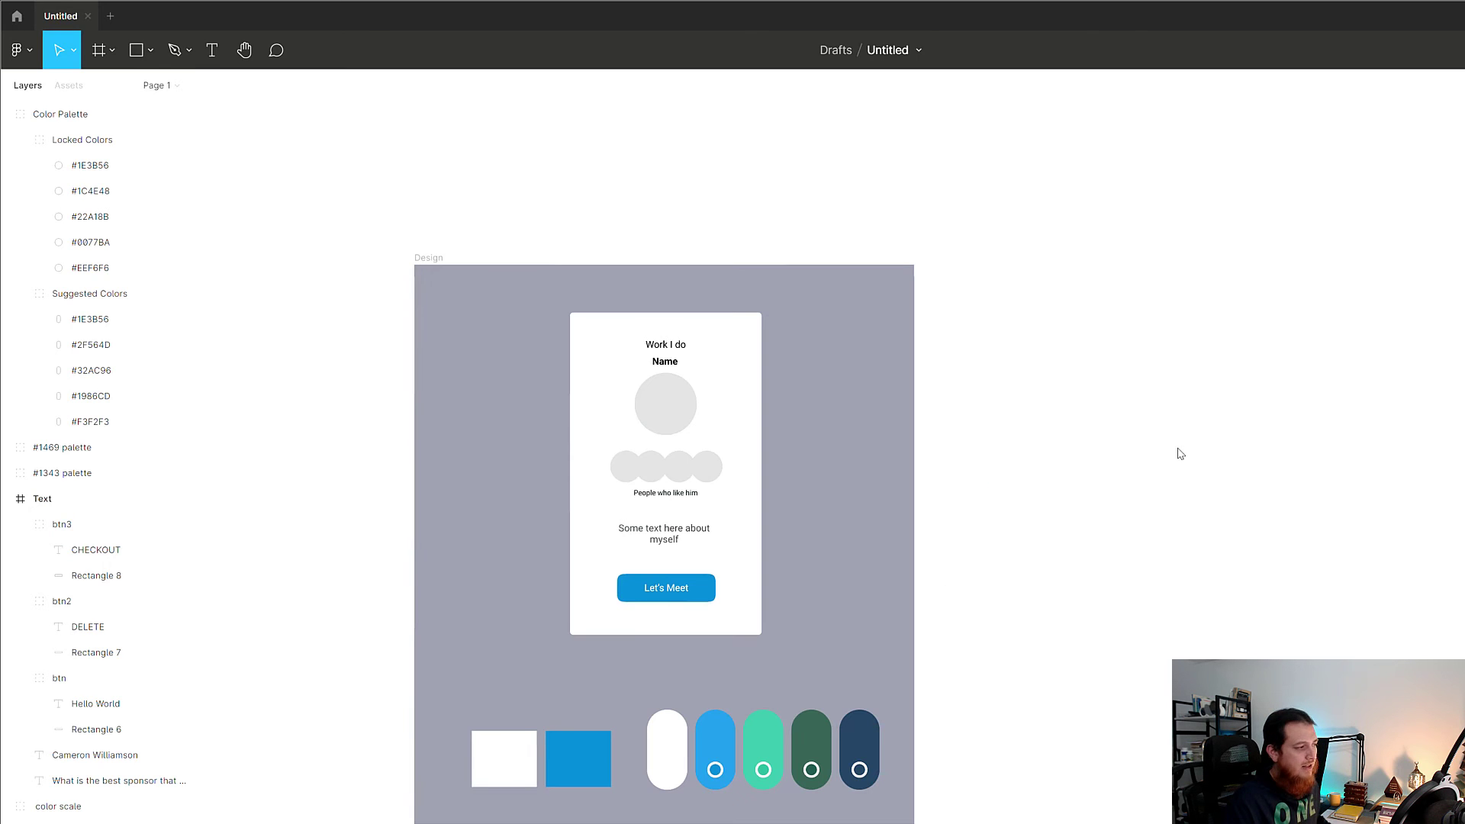
Open the Paletteer plugin and move its window clear of the Design frame
key(ctrl+slash)
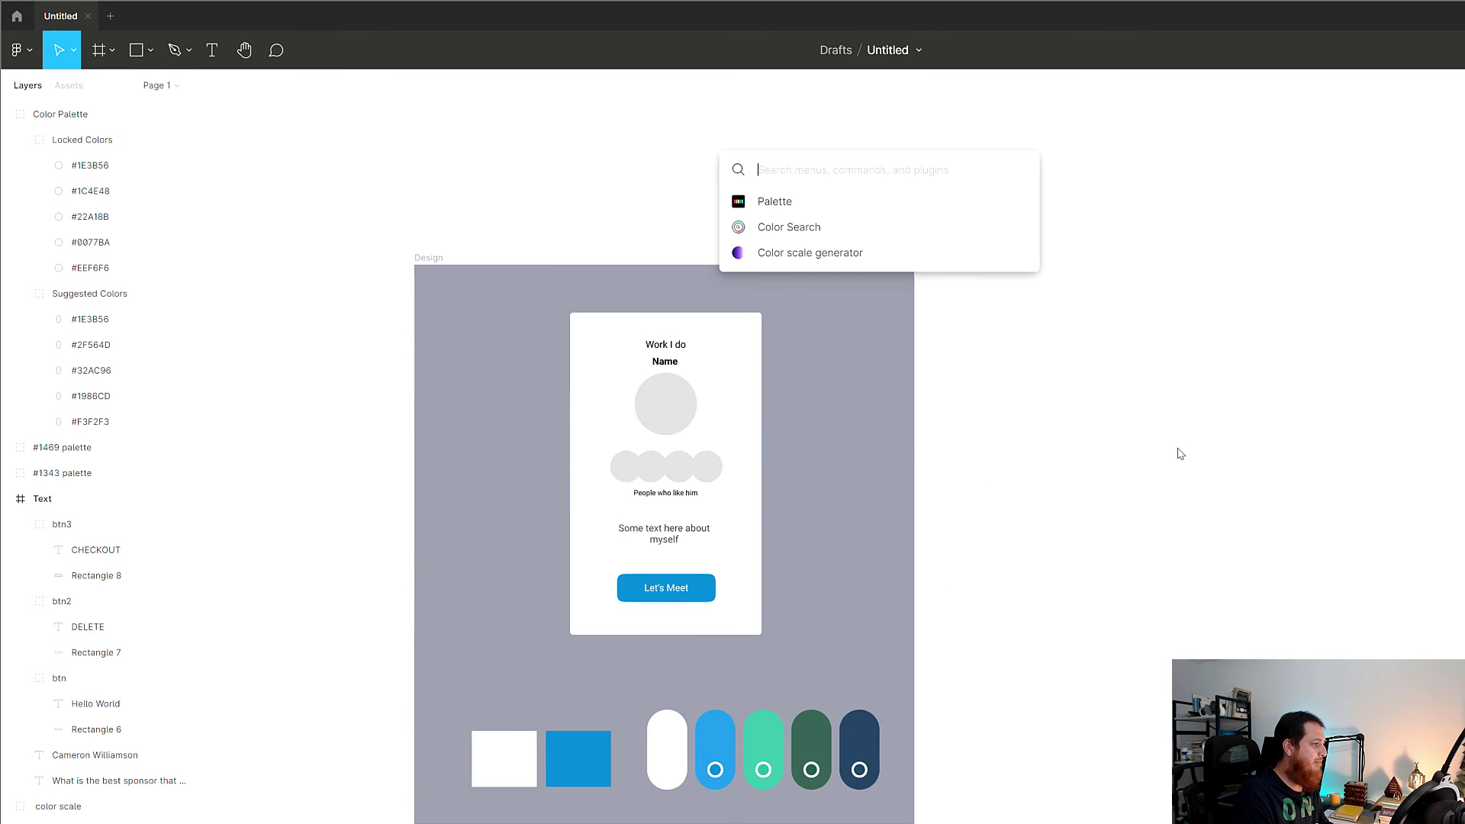
text(pale)
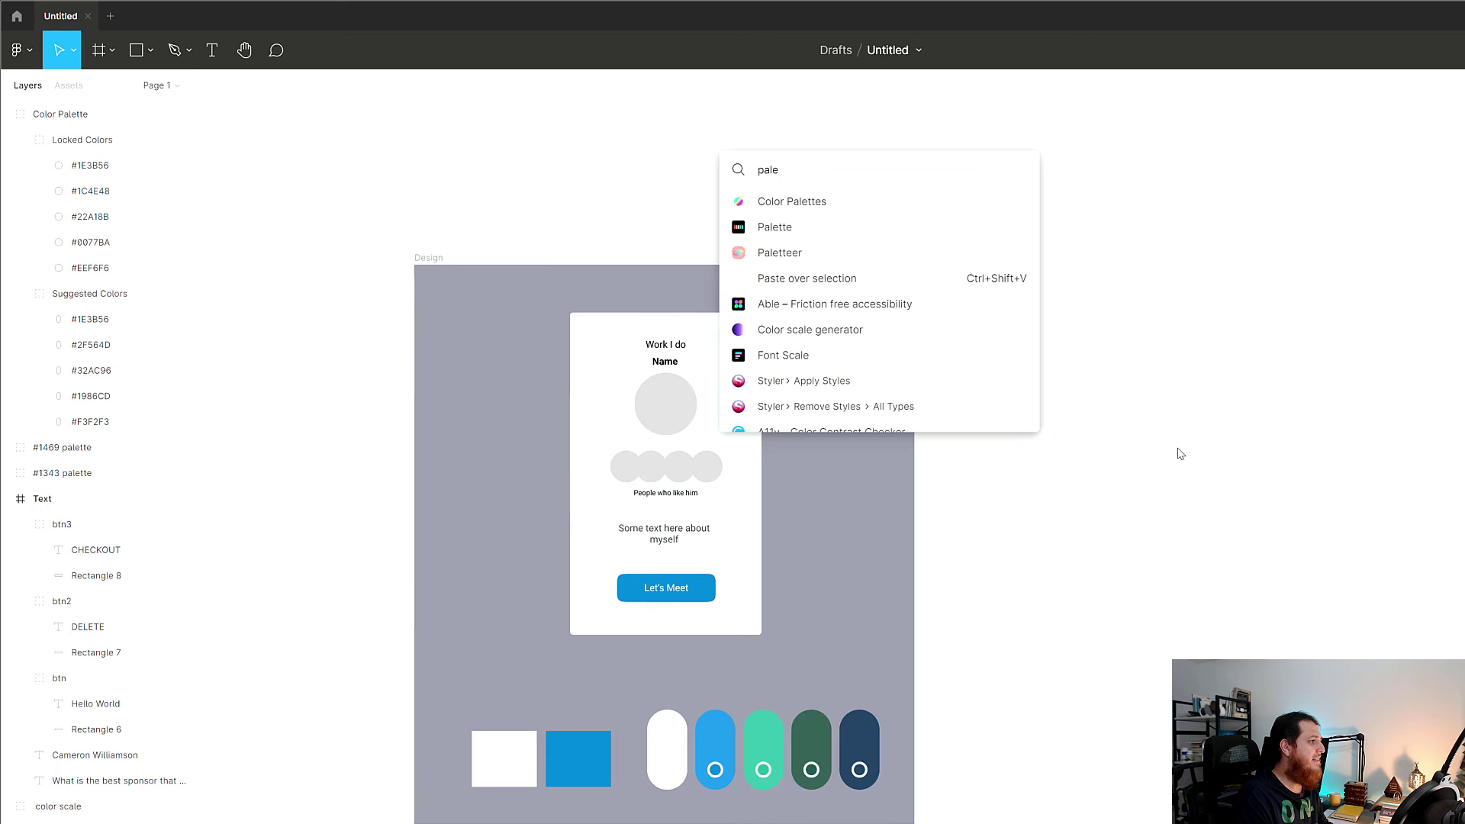
text(tt)
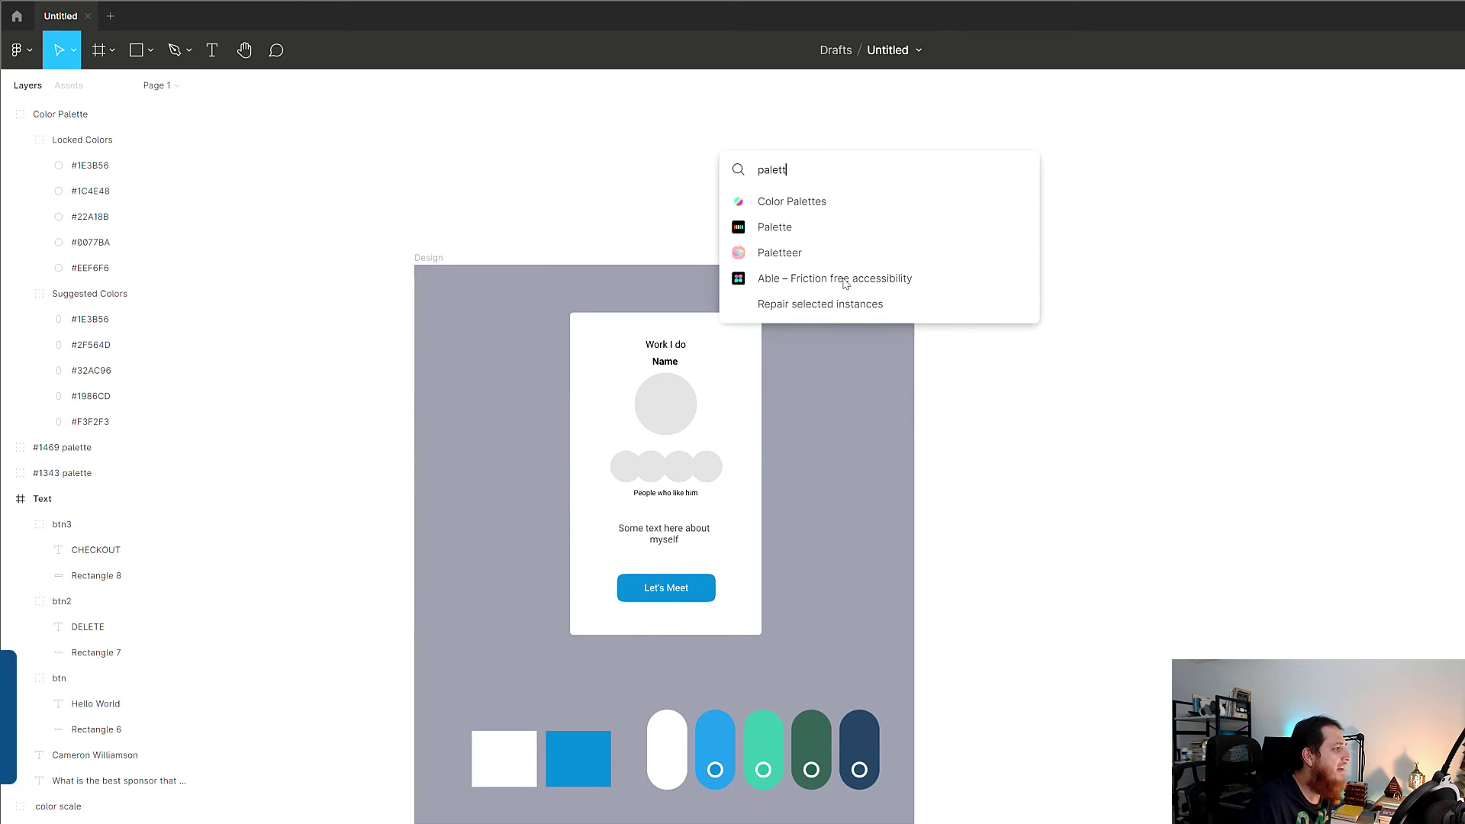
click(801, 254)
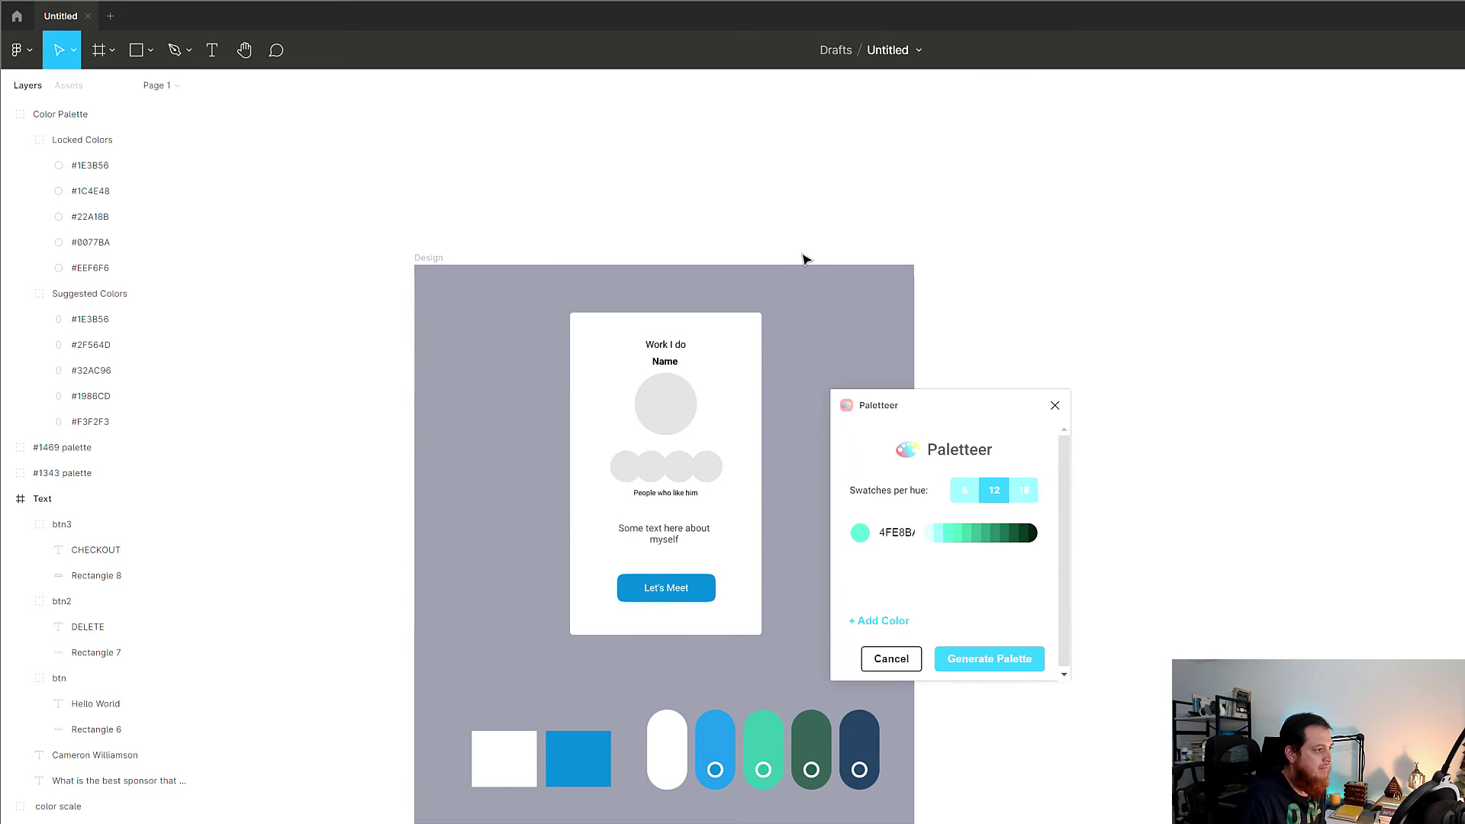
drag(946, 413, 1130, 316)
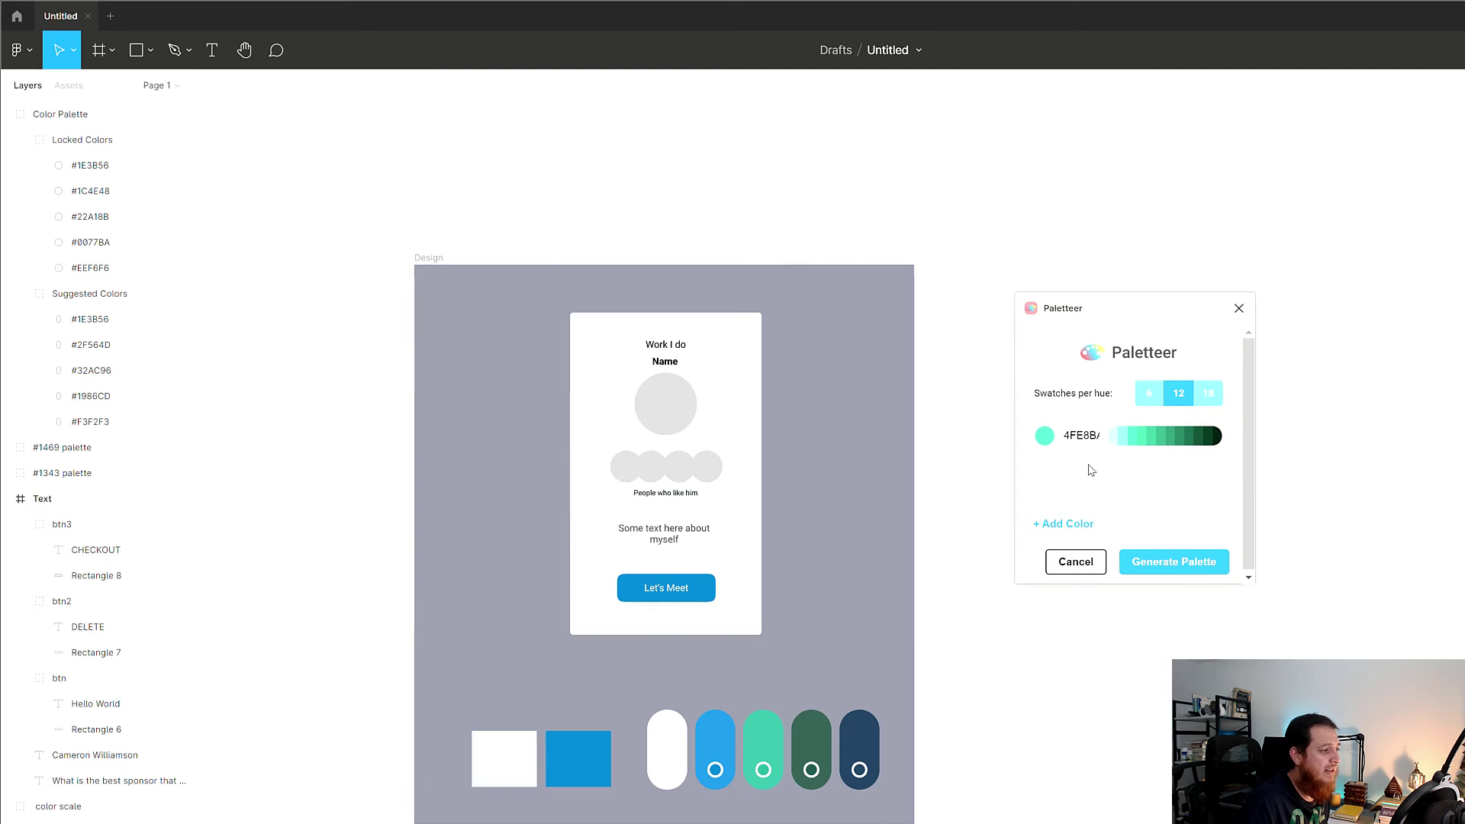
Add a second color in Paletteer and adjust it to a medium blue
click(1071, 524)
click(1045, 466)
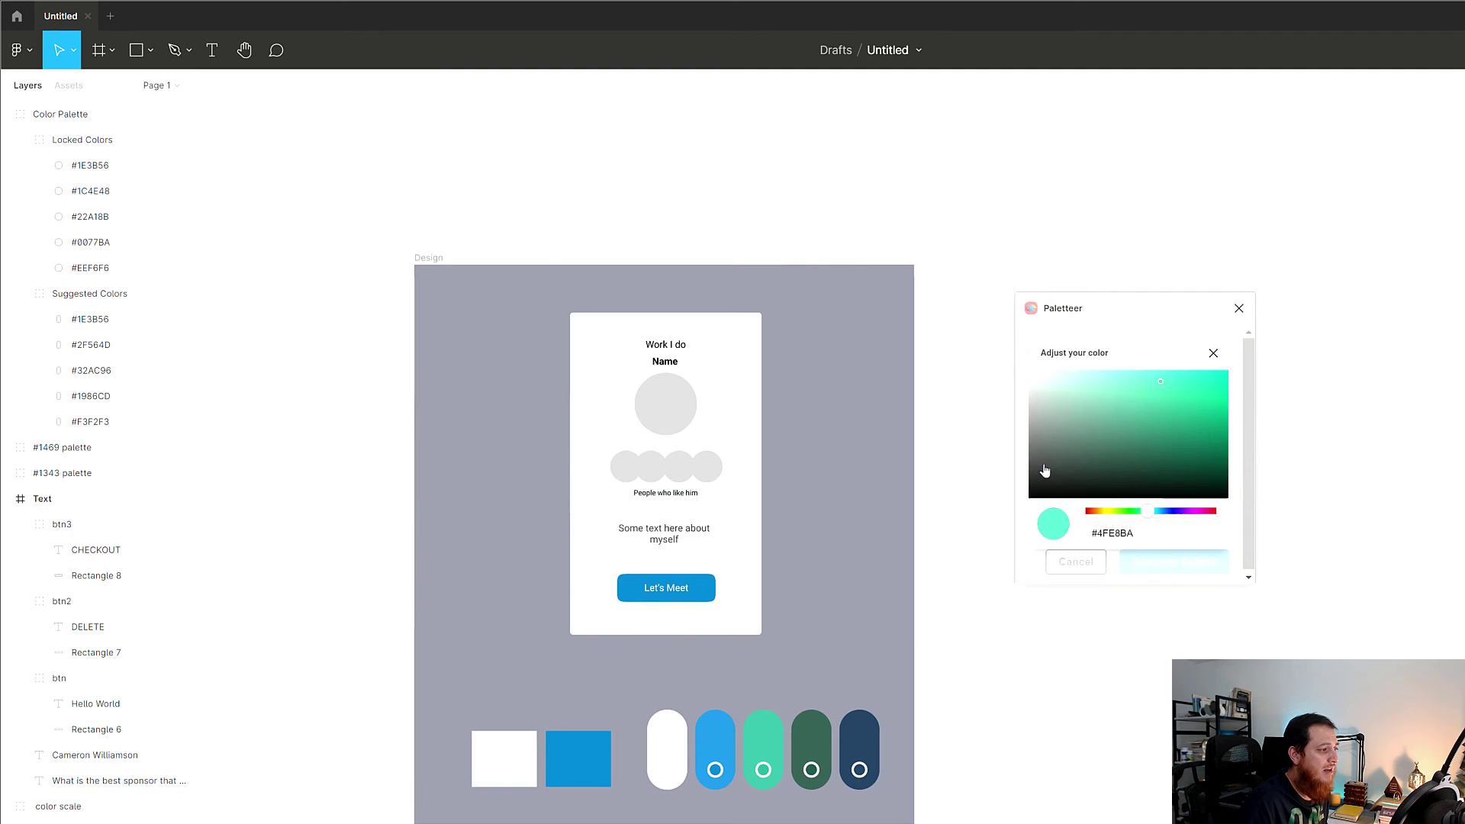
drag(1142, 508, 1167, 510)
drag(1179, 397, 1179, 400)
click(1212, 352)
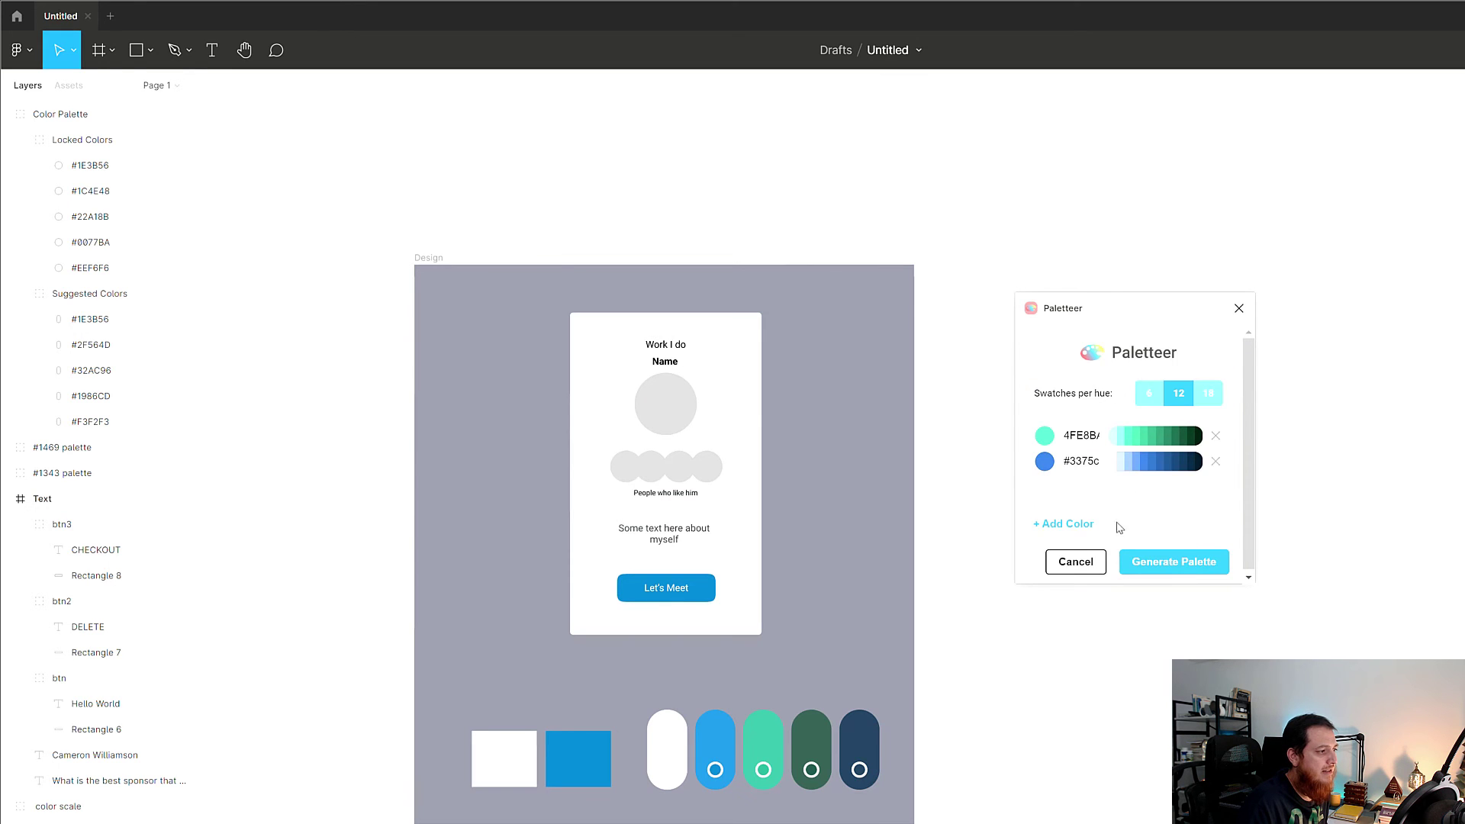
Add a third color in Paletteer and adjust it to the amber #DFA841
click(1048, 523)
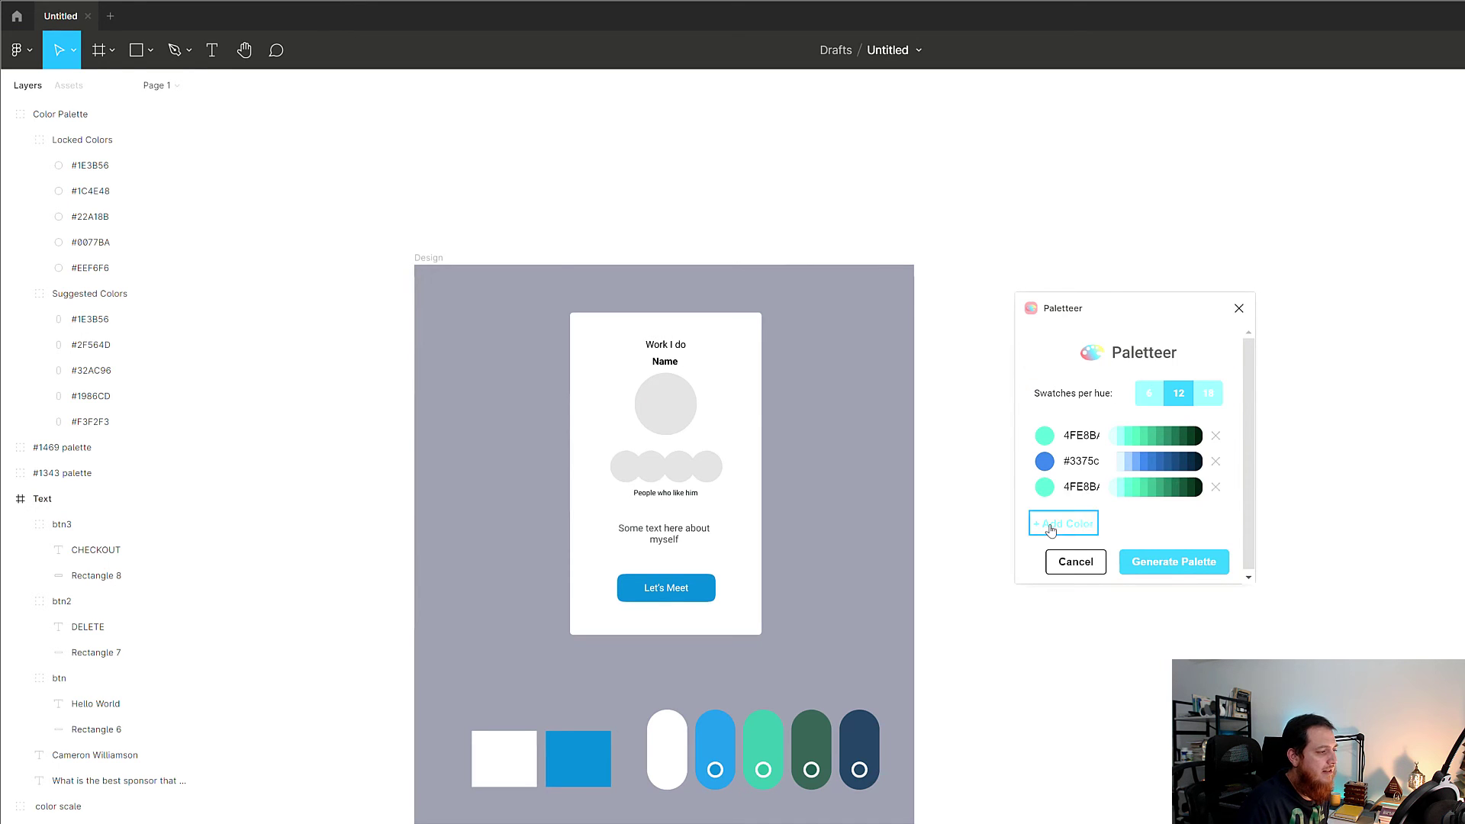
click(1046, 489)
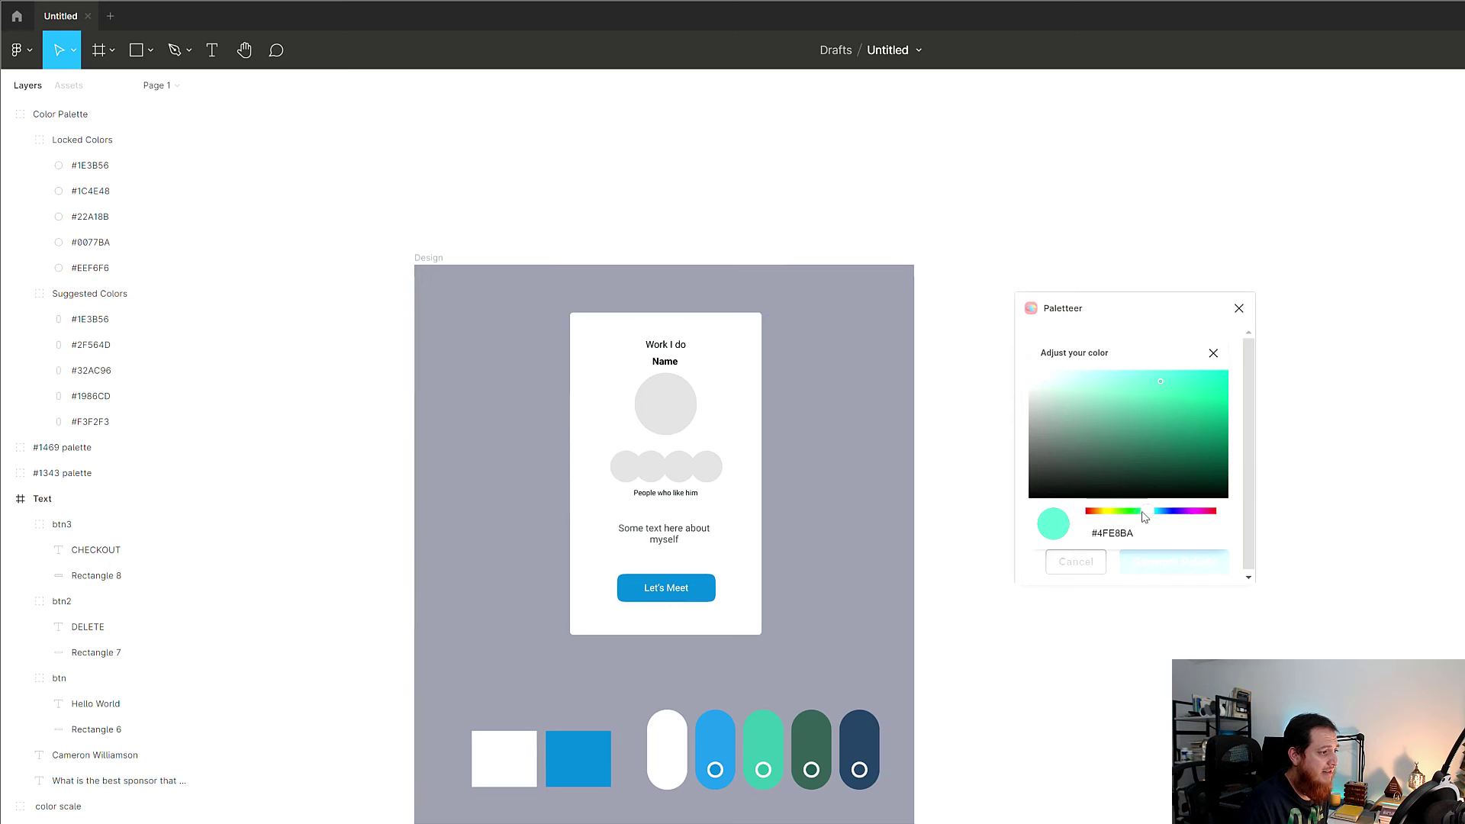
drag(1143, 511, 1103, 511)
drag(1148, 409, 1170, 392)
click(1213, 352)
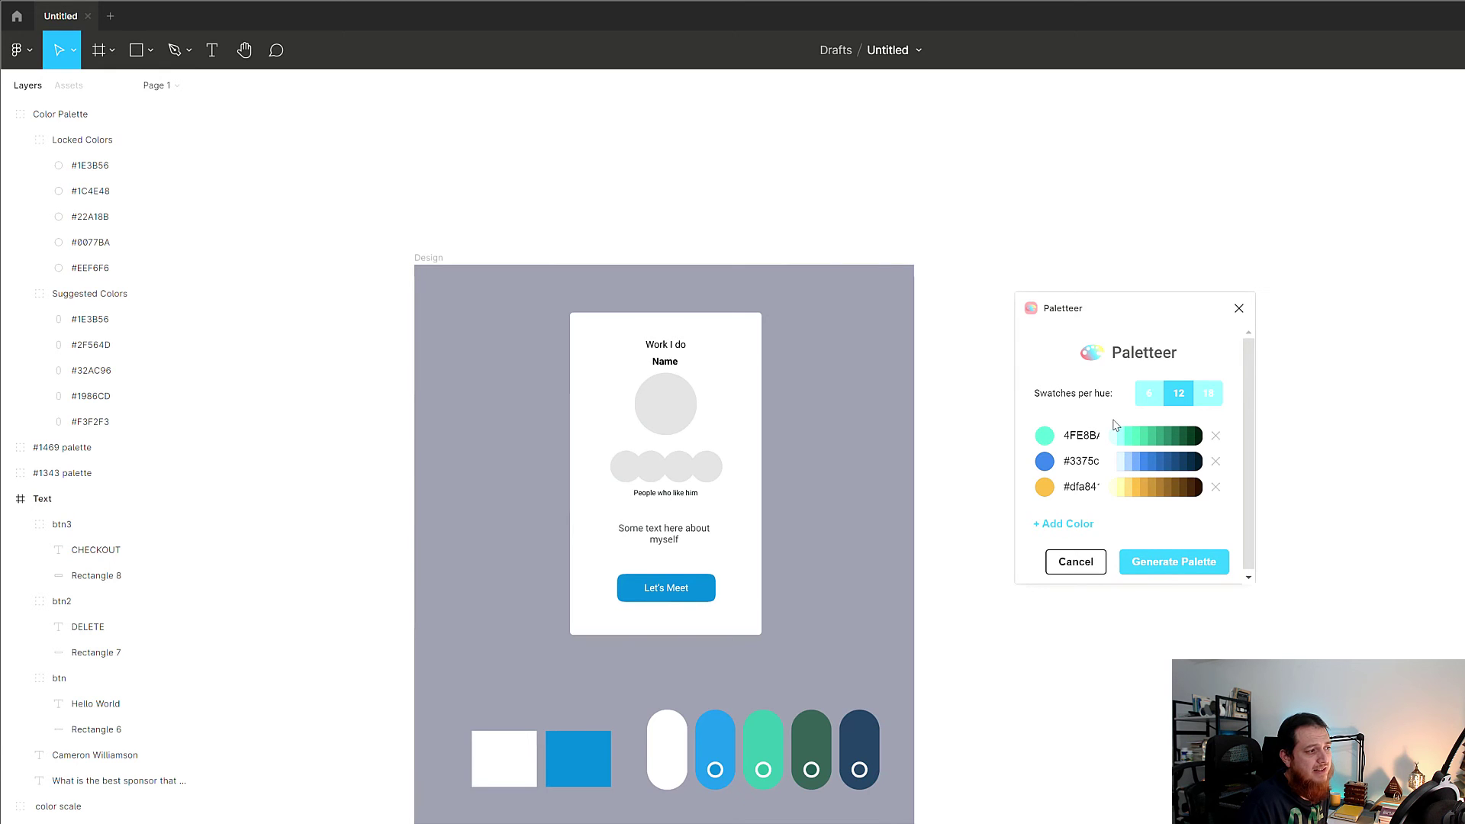
Preview the color ramps with 6 and 18 swatches per hue and return the setting to 12
click(1159, 394)
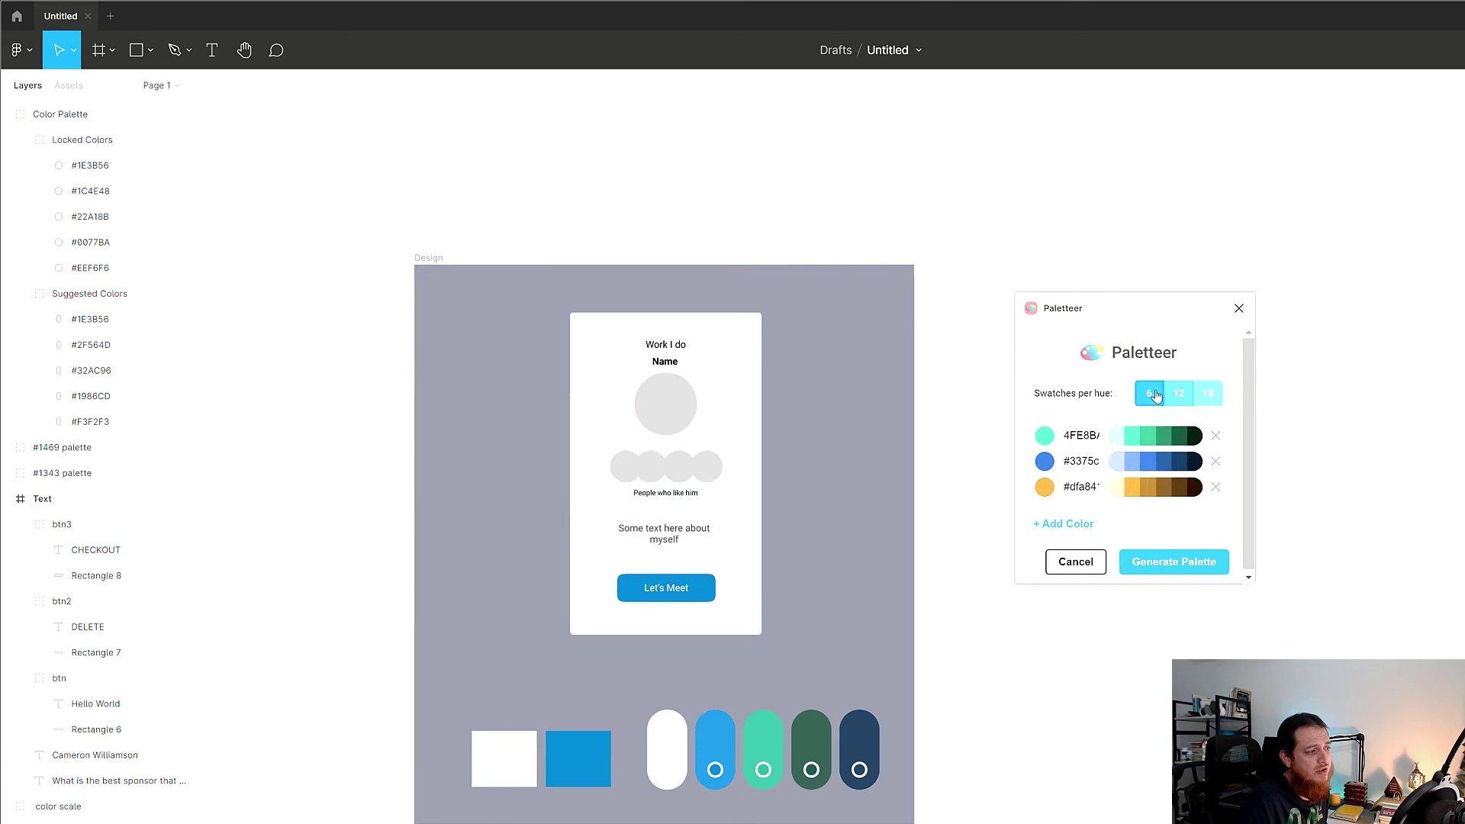
click(1208, 394)
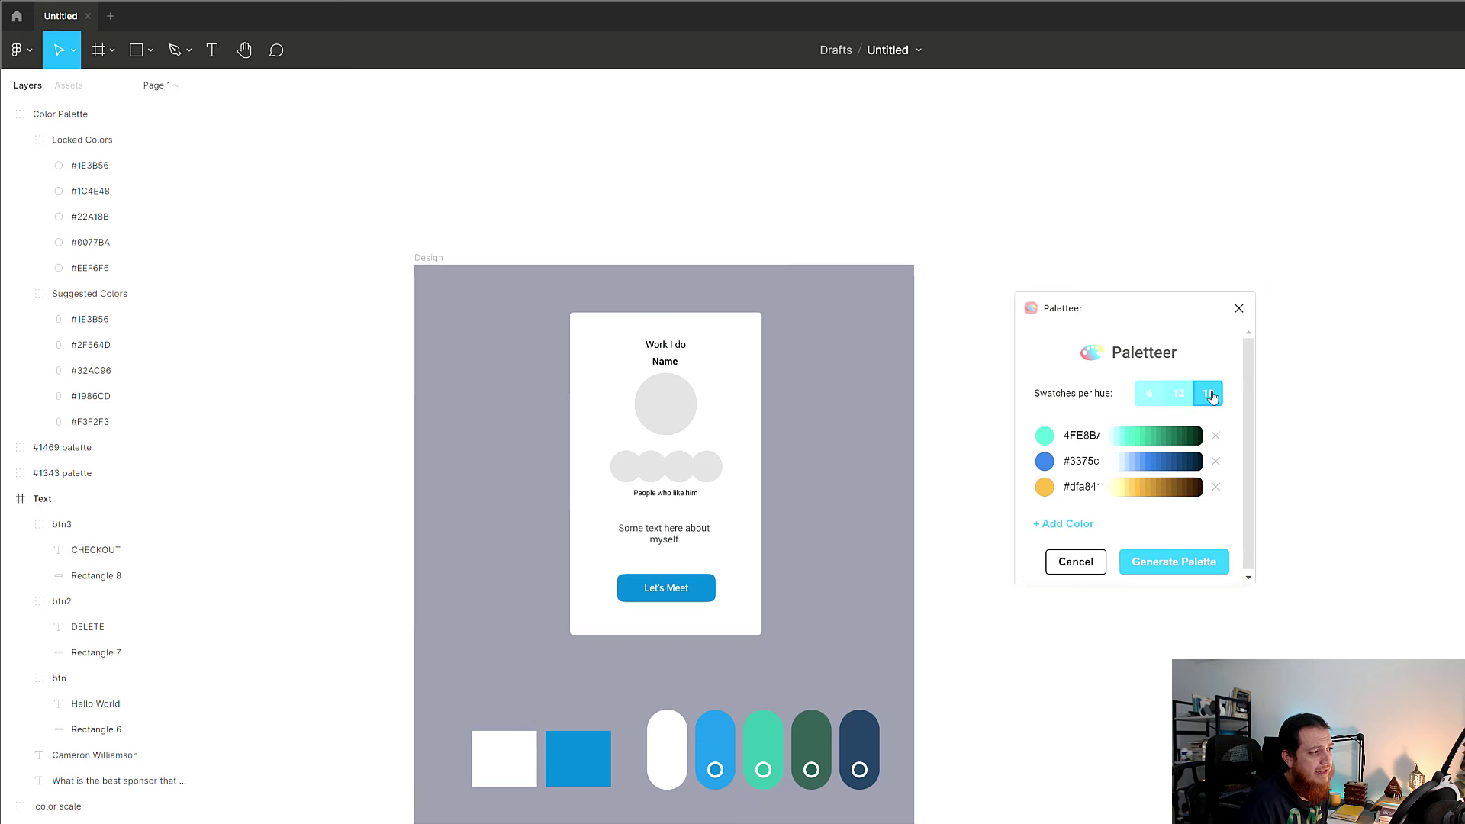
click(1178, 395)
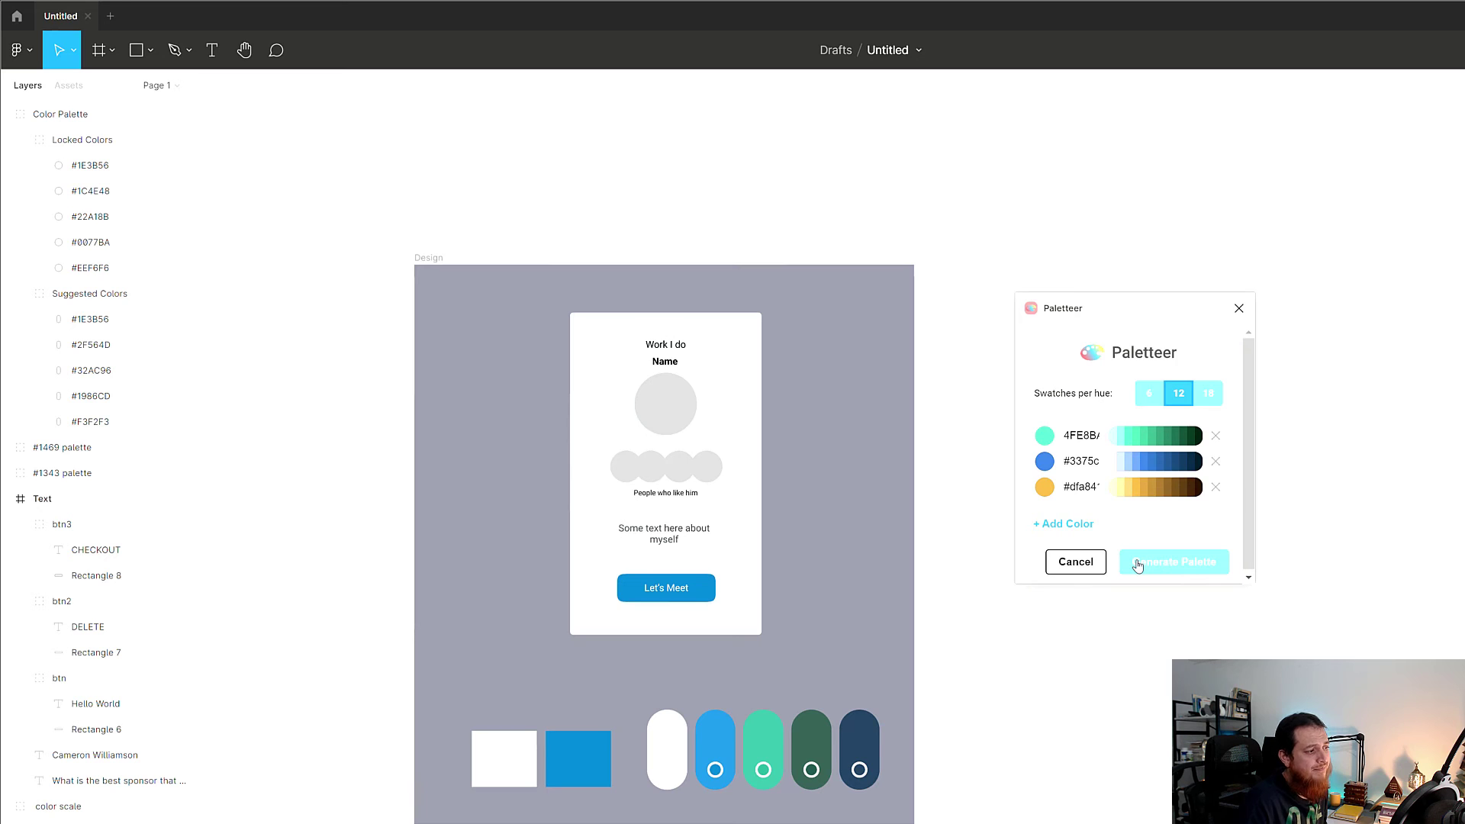
Add a fourth color in Paletteer and adjust it to the dark gray #363B3B
click(1063, 524)
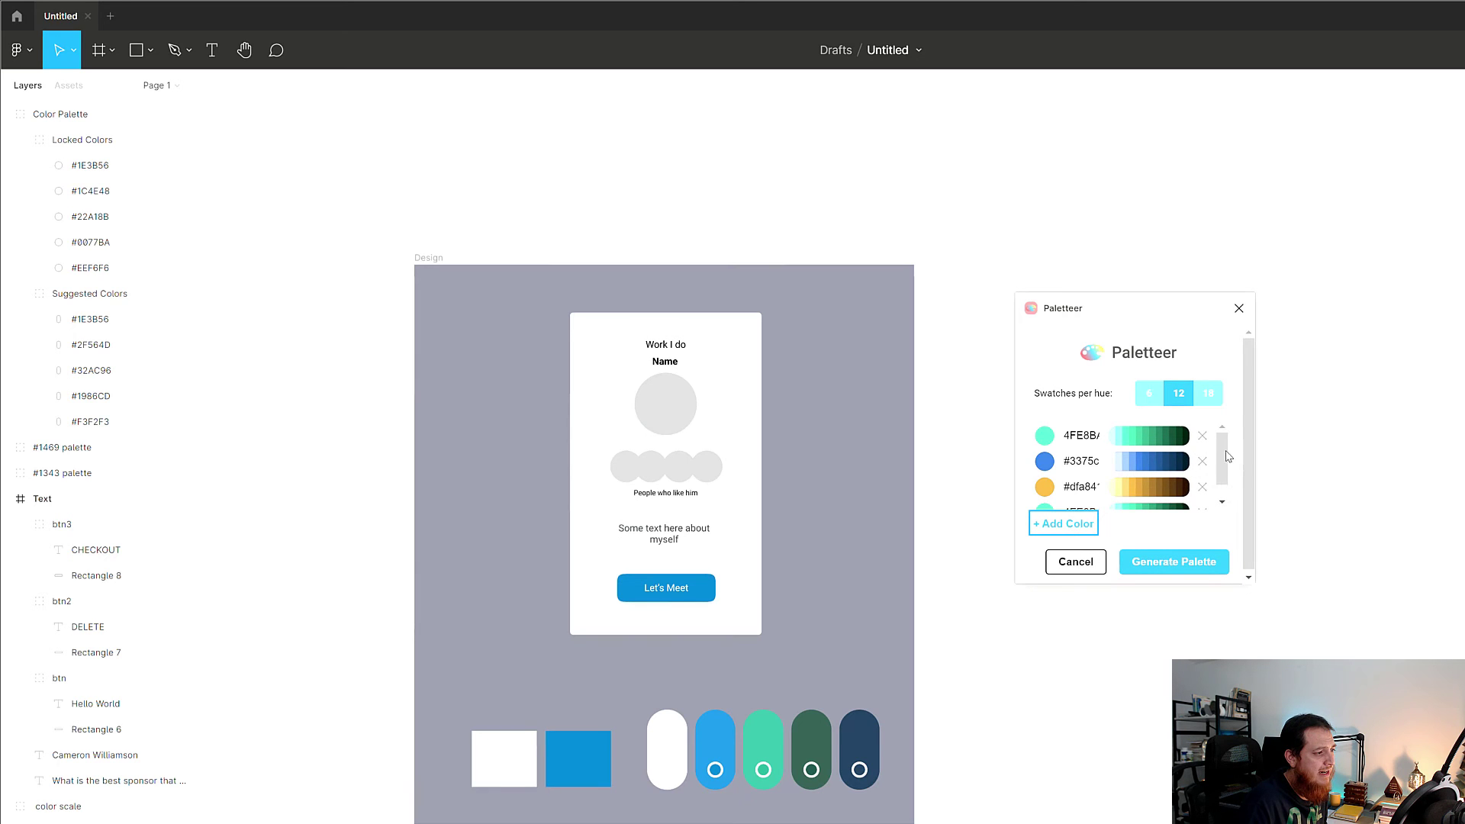
scroll(1221, 458, down, 1)
click(1044, 488)
click(1044, 467)
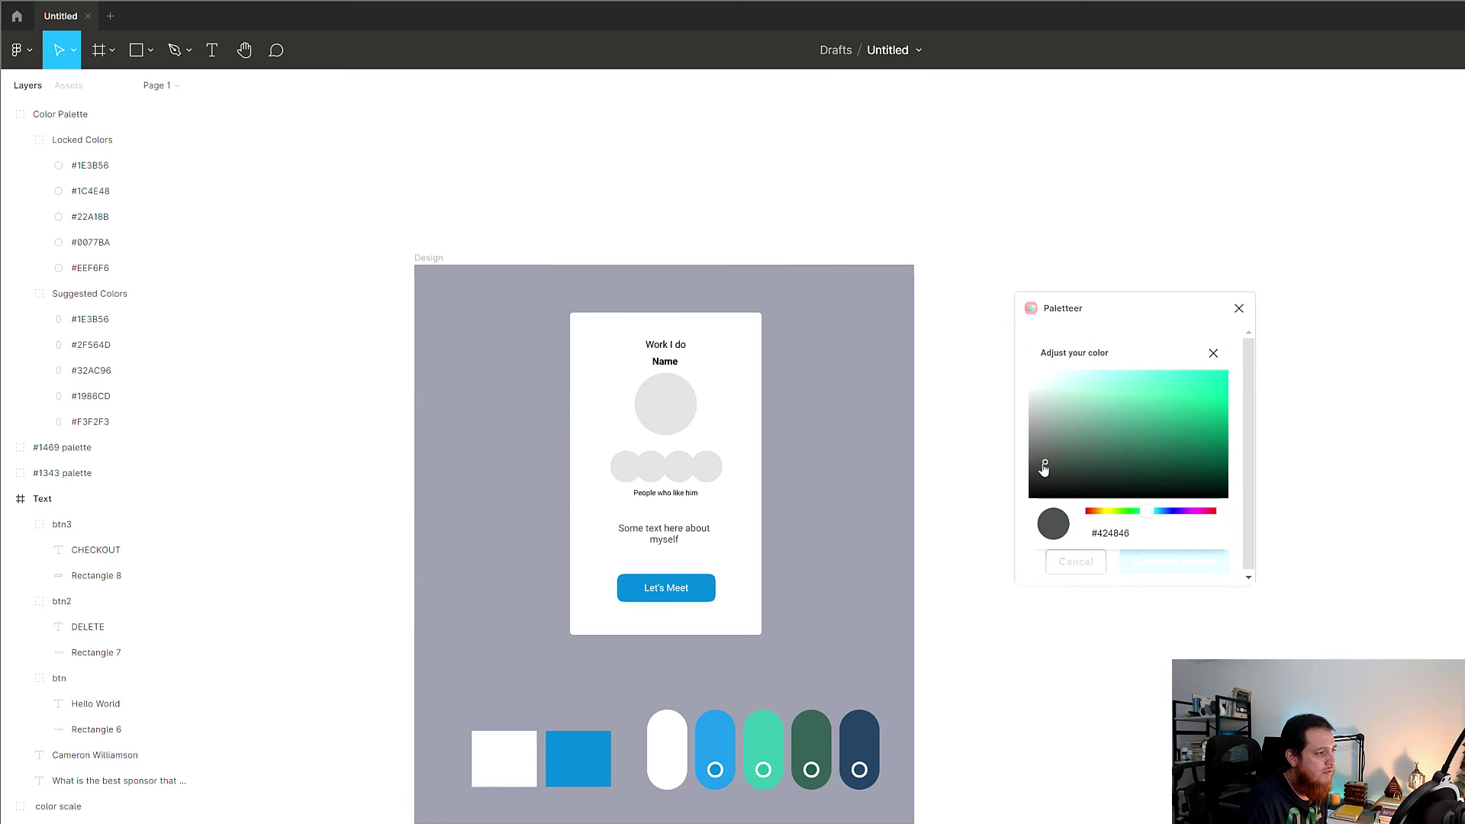
drag(1045, 463, 1045, 467)
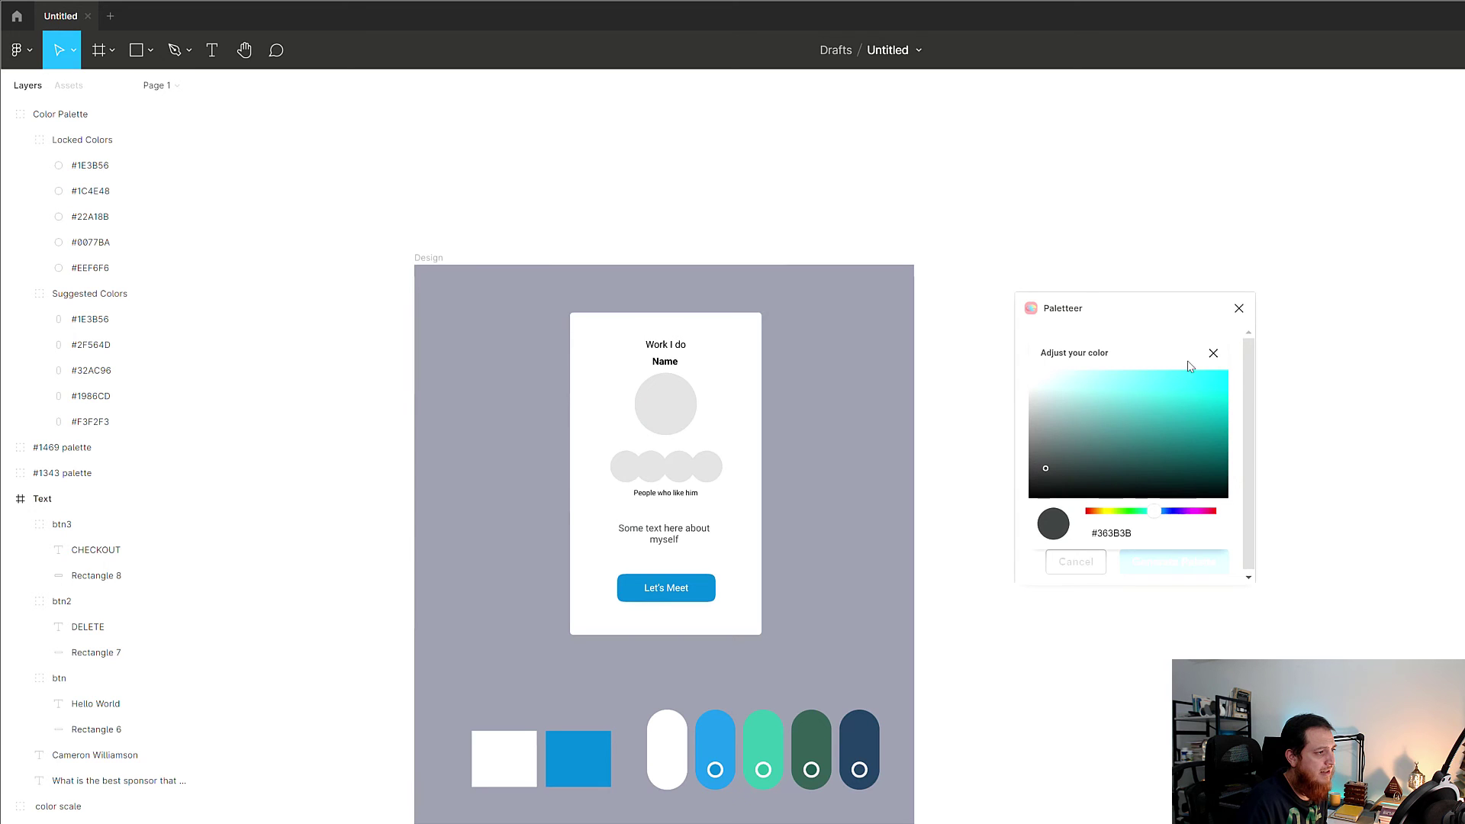
click(1212, 353)
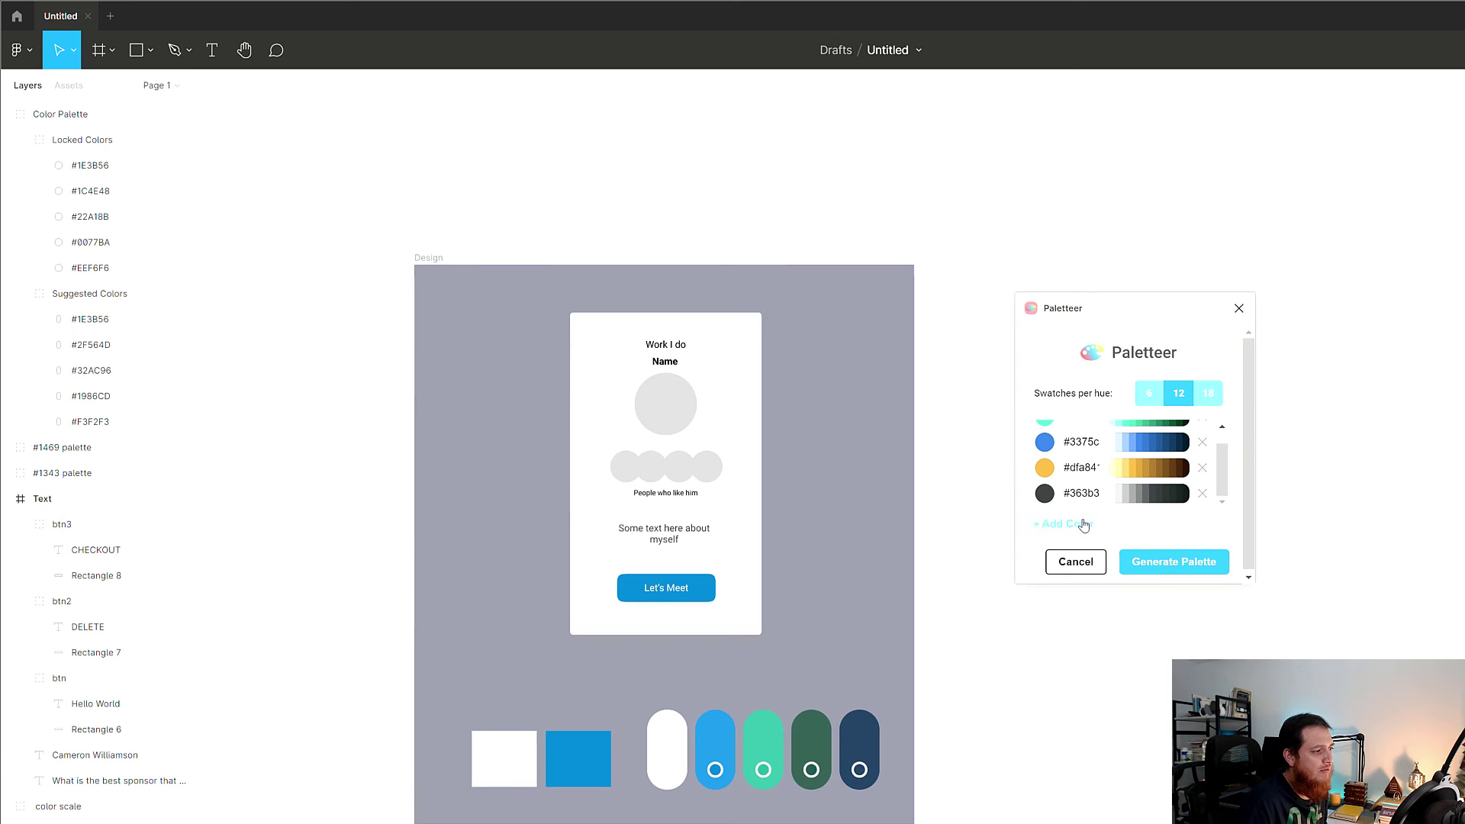
Generate the four-hue palette on the canvas and inspect its swatch rows up close
click(1188, 568)
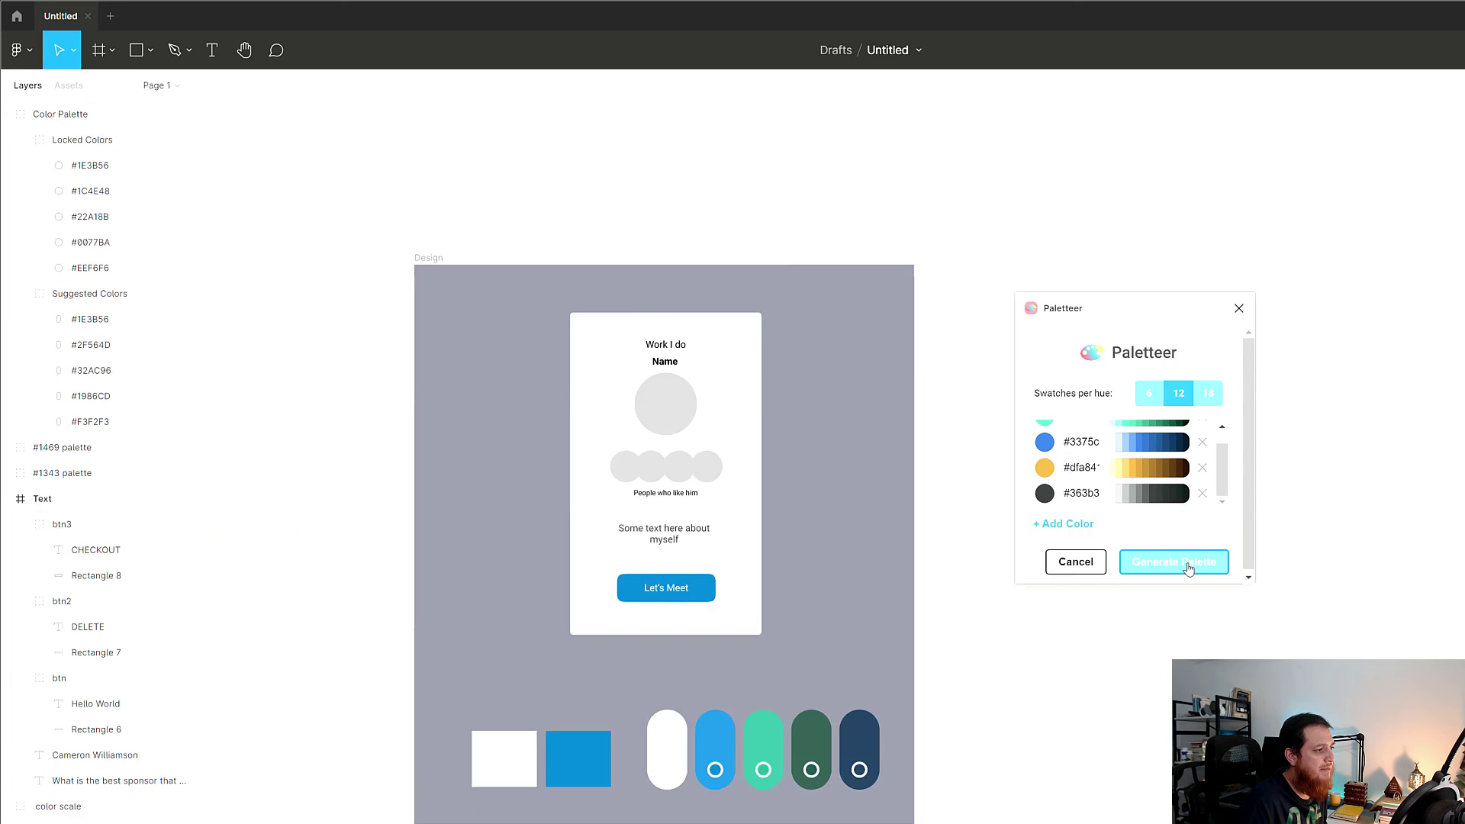
key(minus)
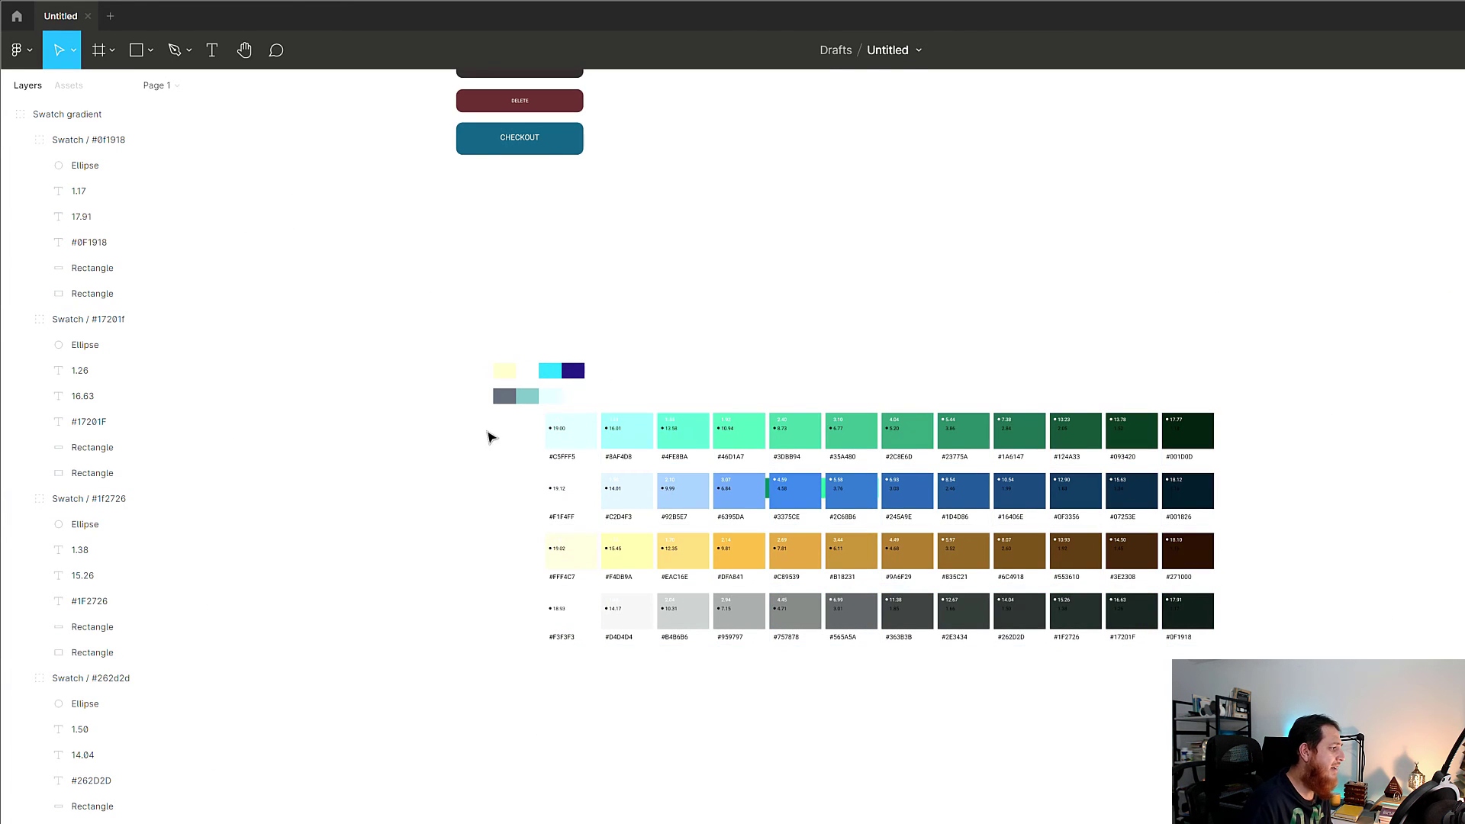
drag(489, 428, 1143, 612)
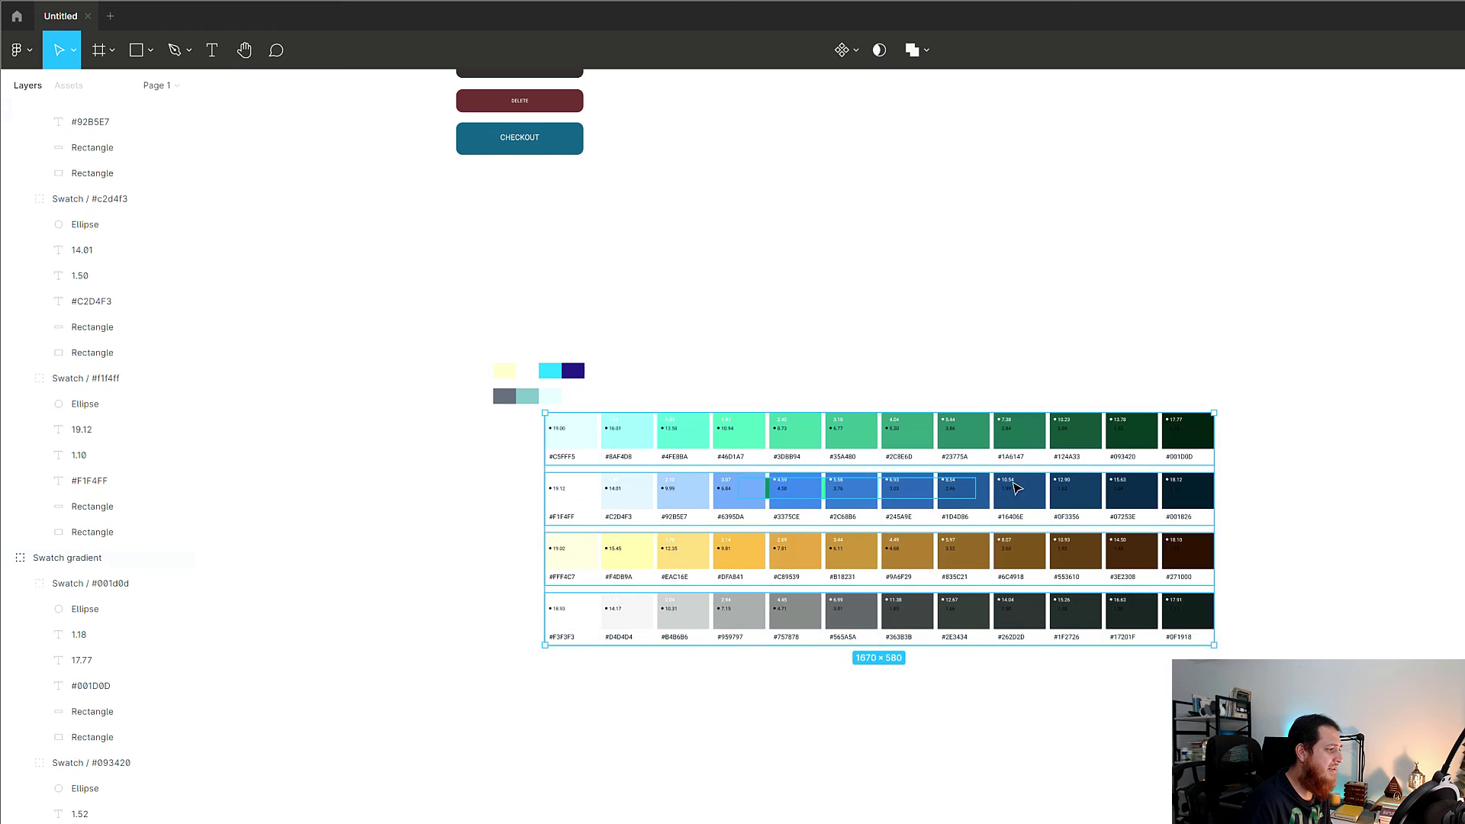
key(ctrl+z)
scroll(878, 531, up, 5)
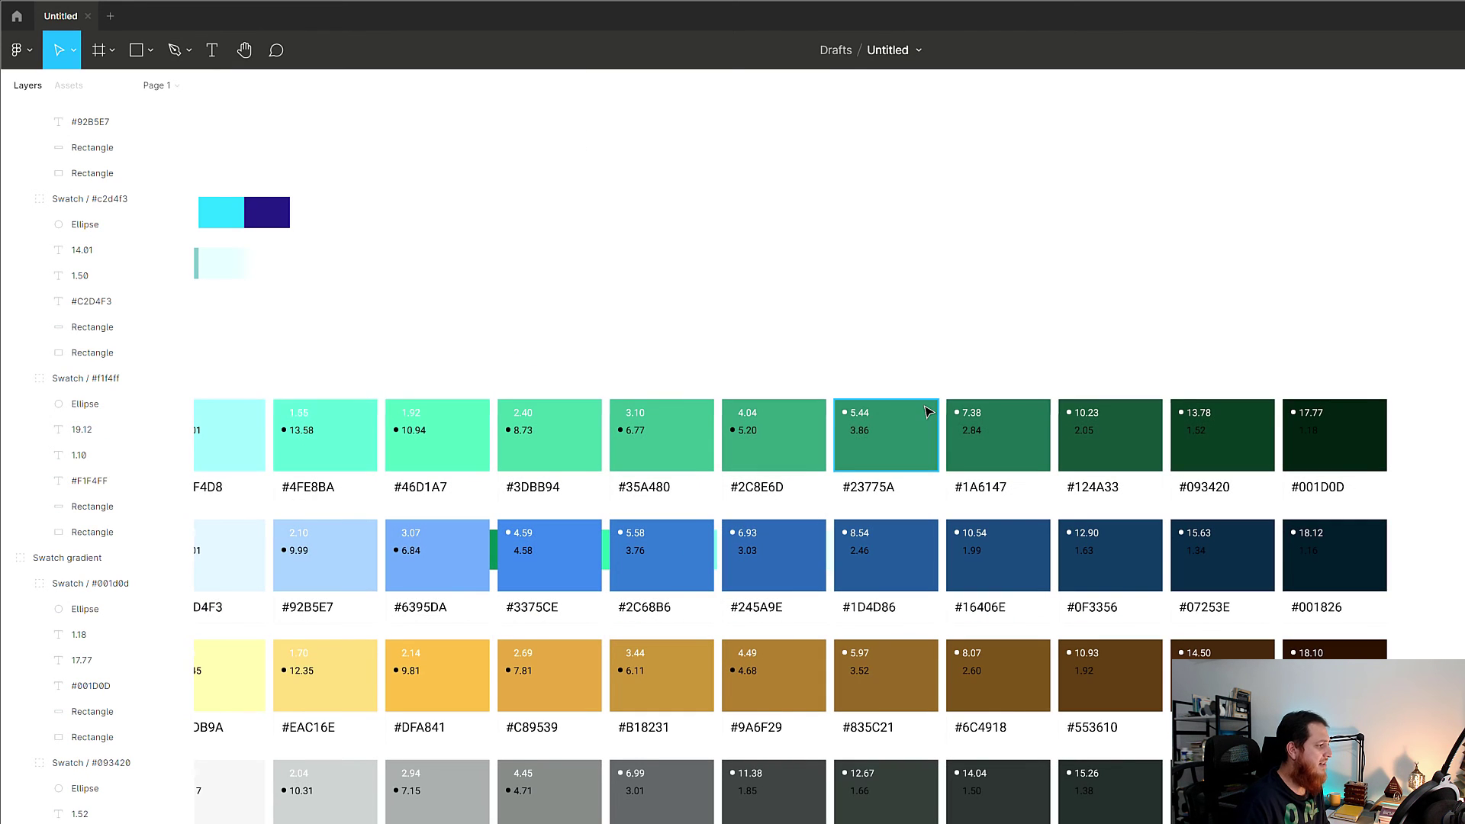
drag(746, 453, 967, 388)
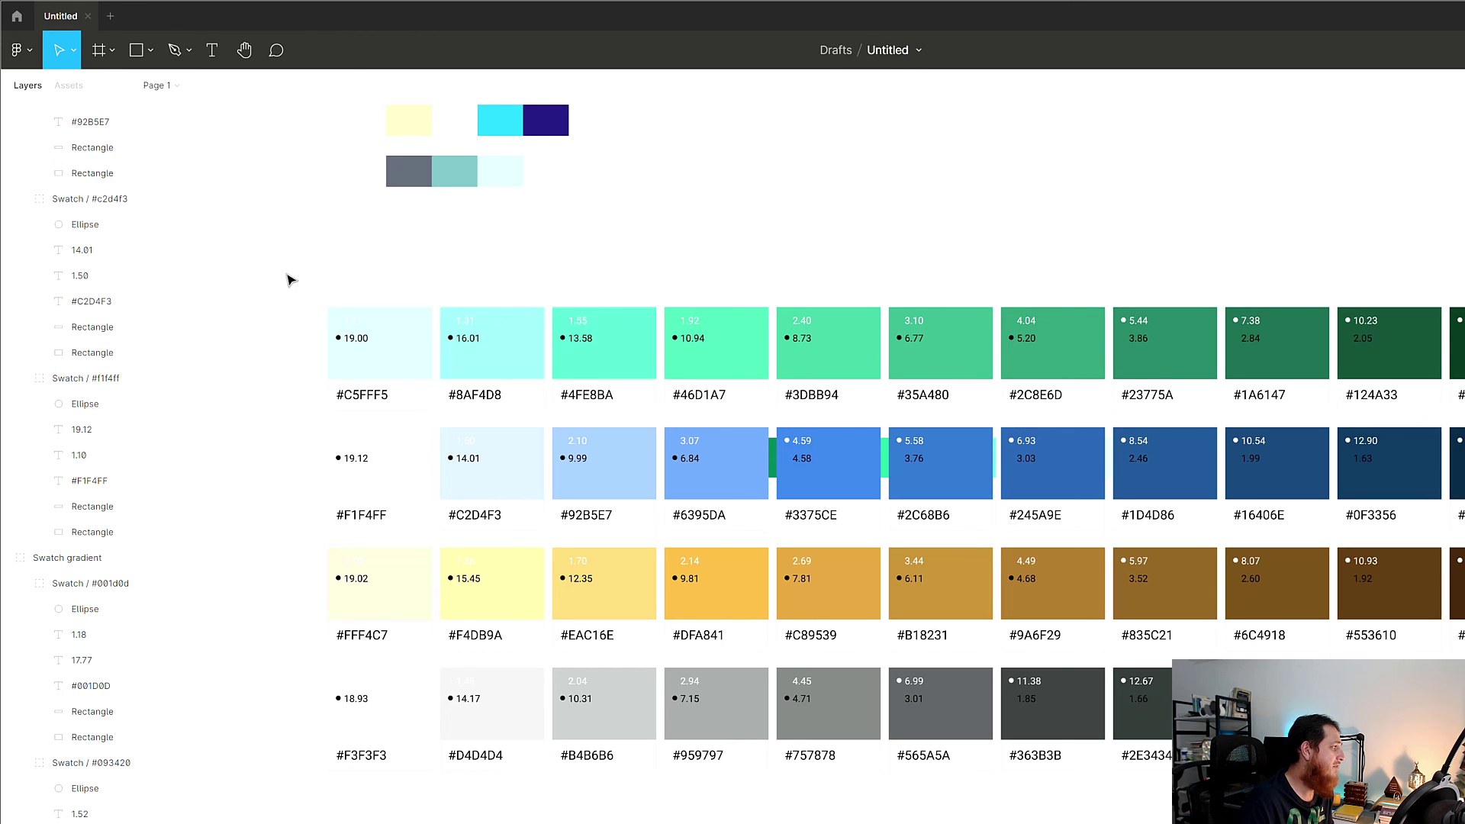
Delete the generated Paletteer swatch rows and the green color scale from the canvas
drag(286, 270, 534, 774)
key(Delete)
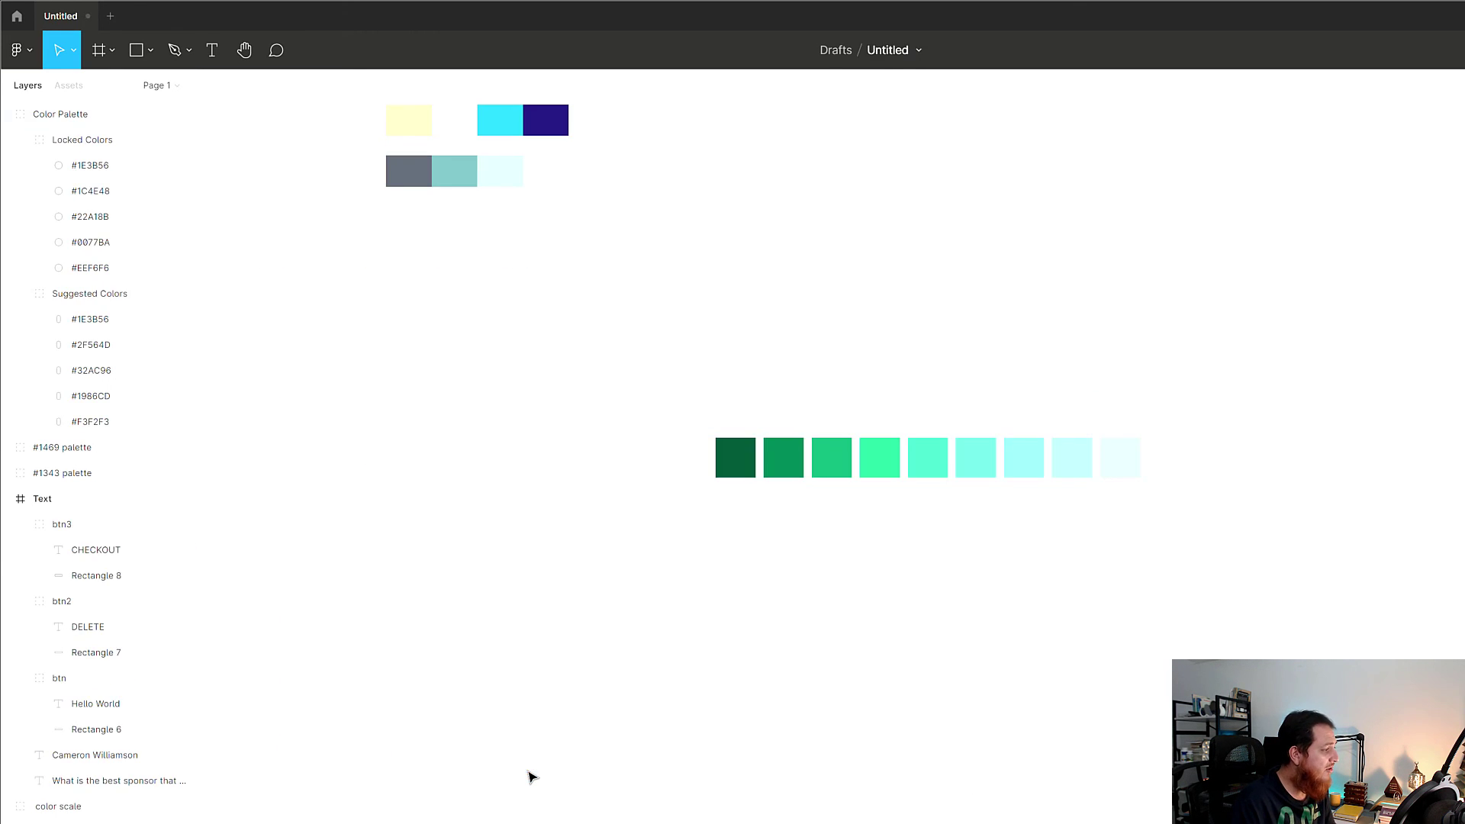
drag(618, 402, 1311, 546)
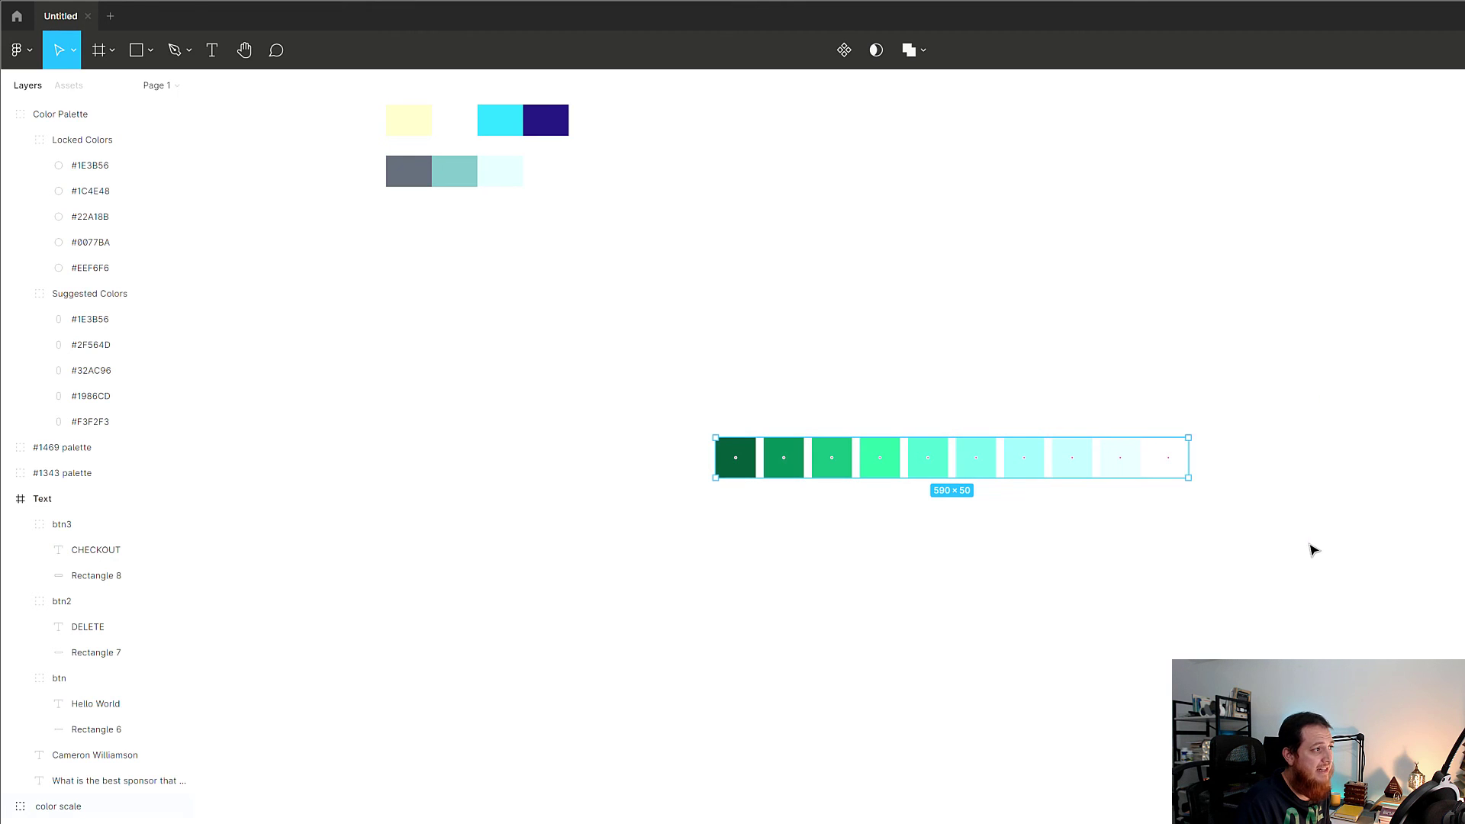
scroll(900, 733, up, 3)
drag(620, 504, 1396, 794)
key(Delete)
Open the search for commands and plugins
key(ctrl+slash)
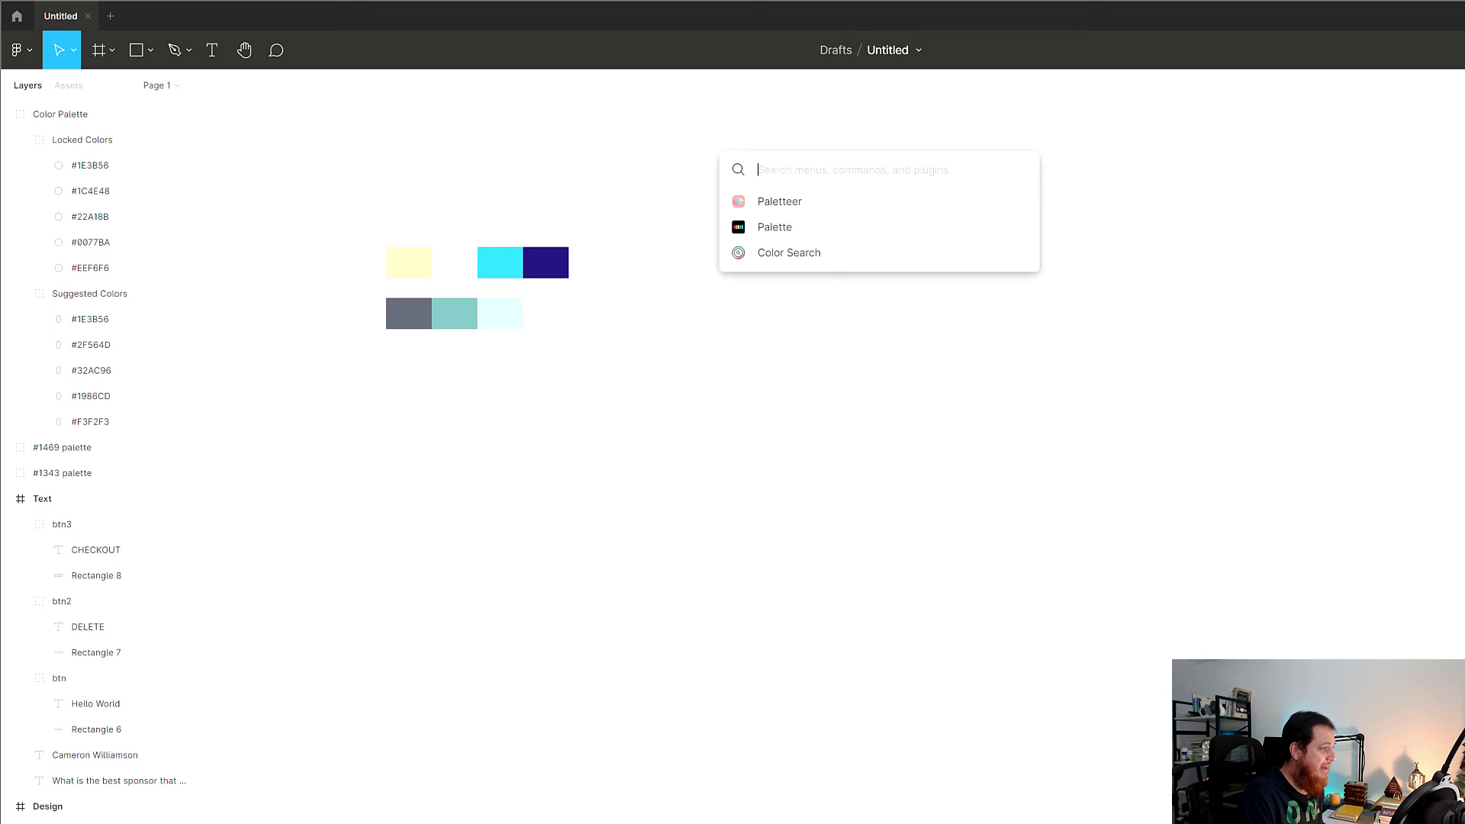